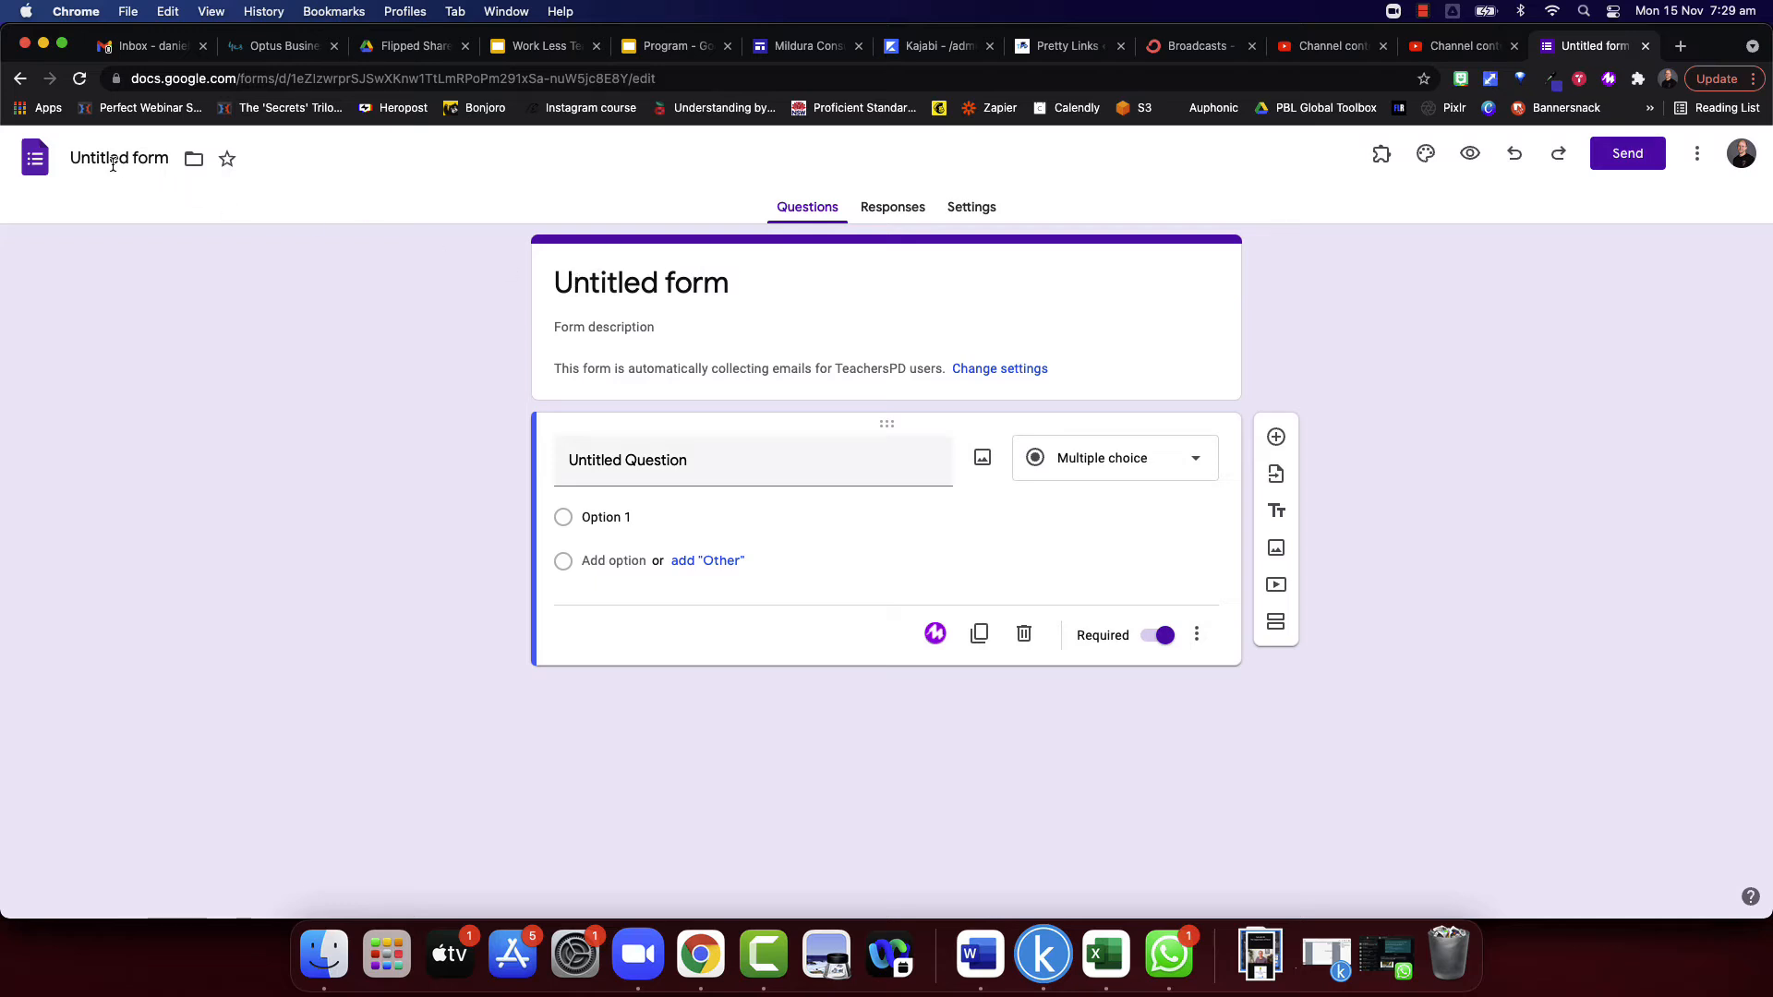
# - Browse the My Drive folders available as a storage location for the form
pyautogui.click(194, 169)
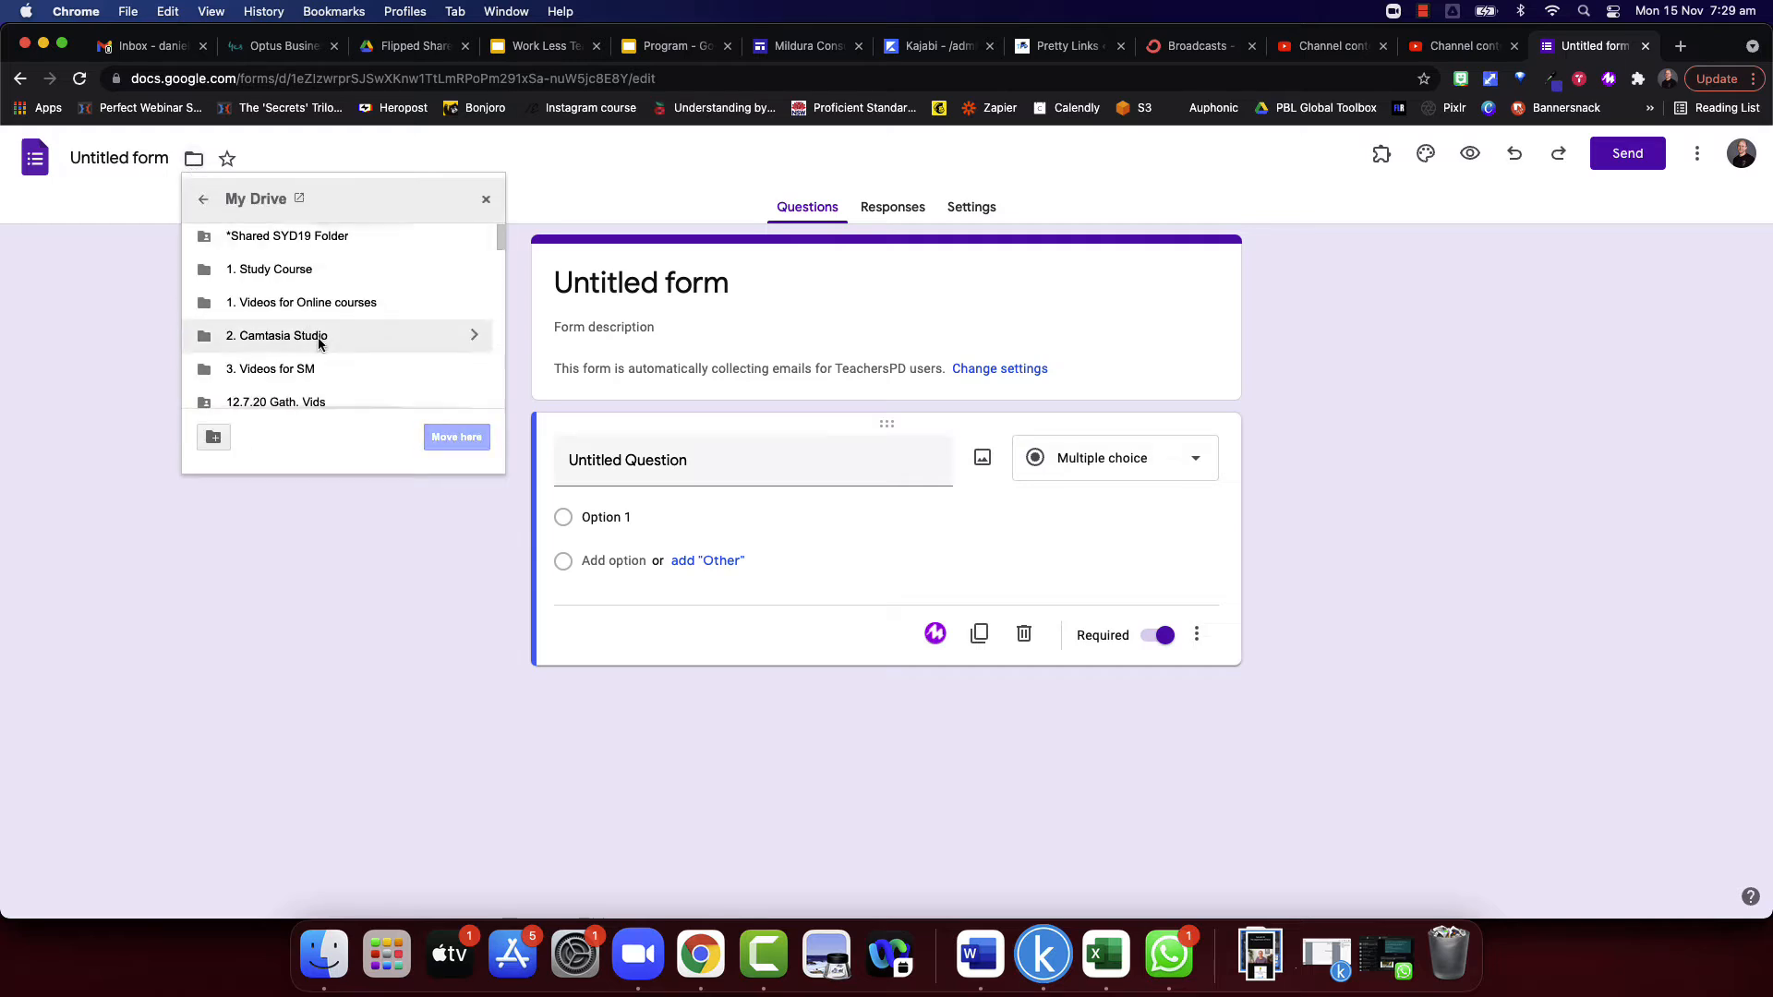
pyautogui.scroll(-5, 318, 337)
pyautogui.scroll(5, 317, 340)
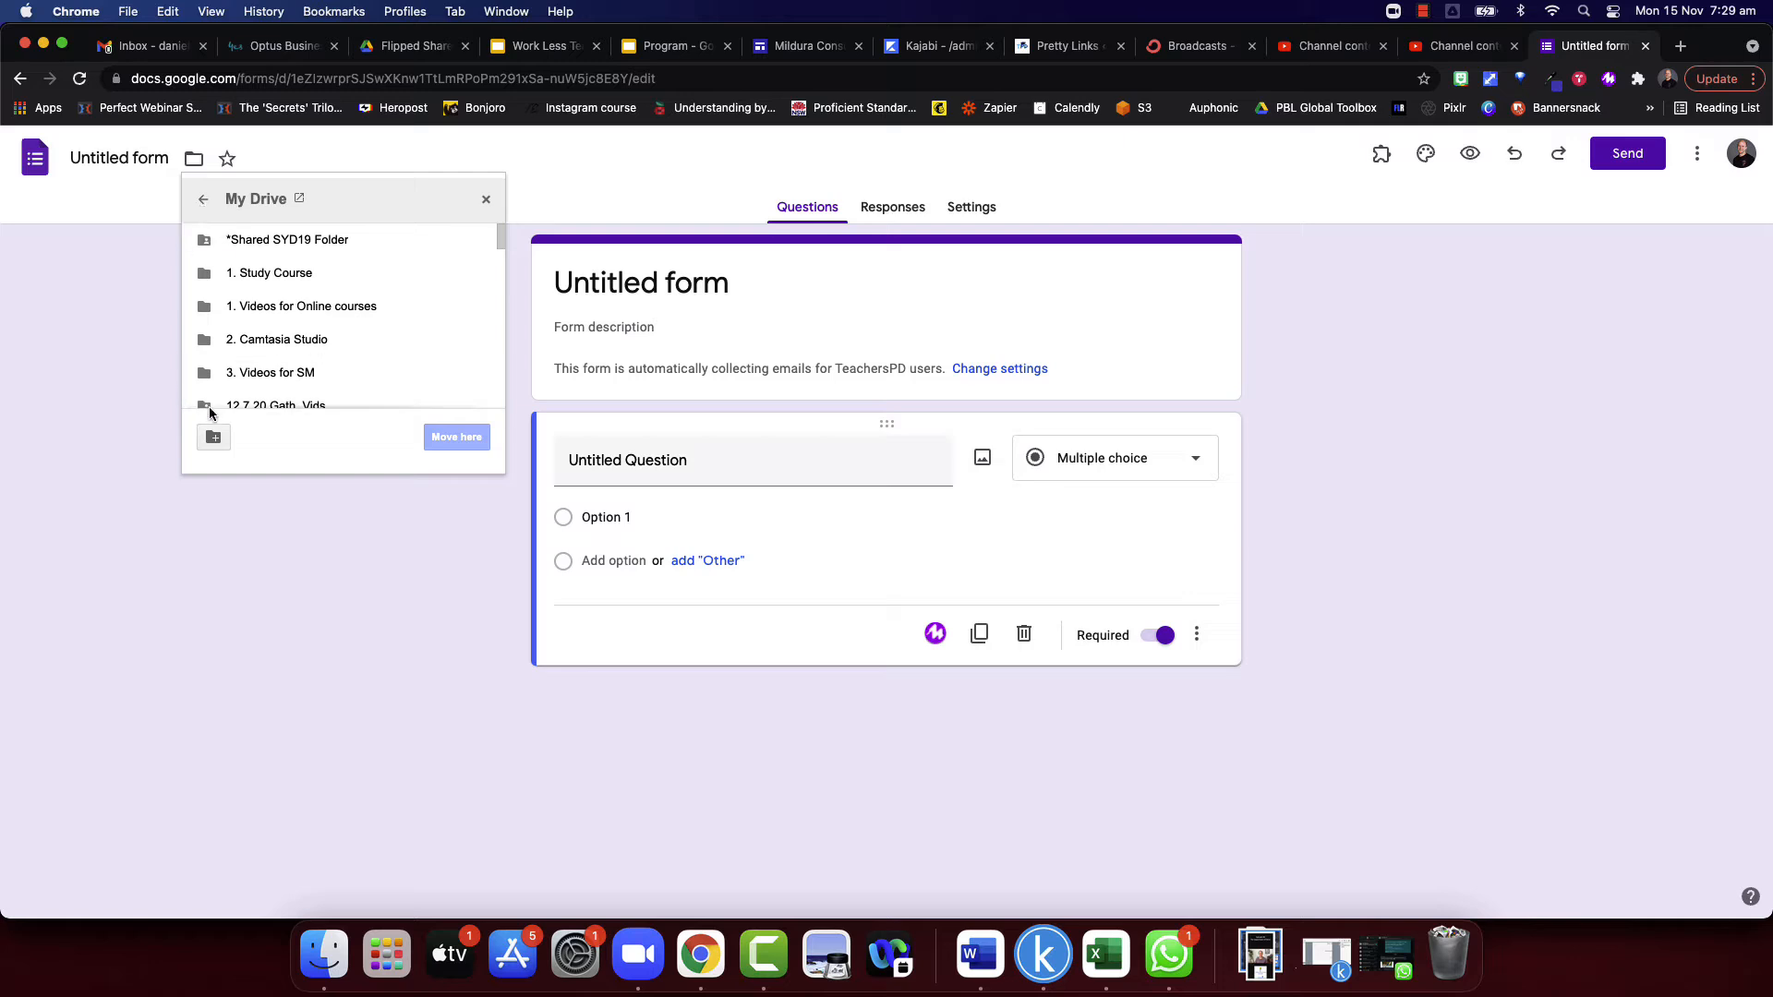
pyautogui.click(484, 200)
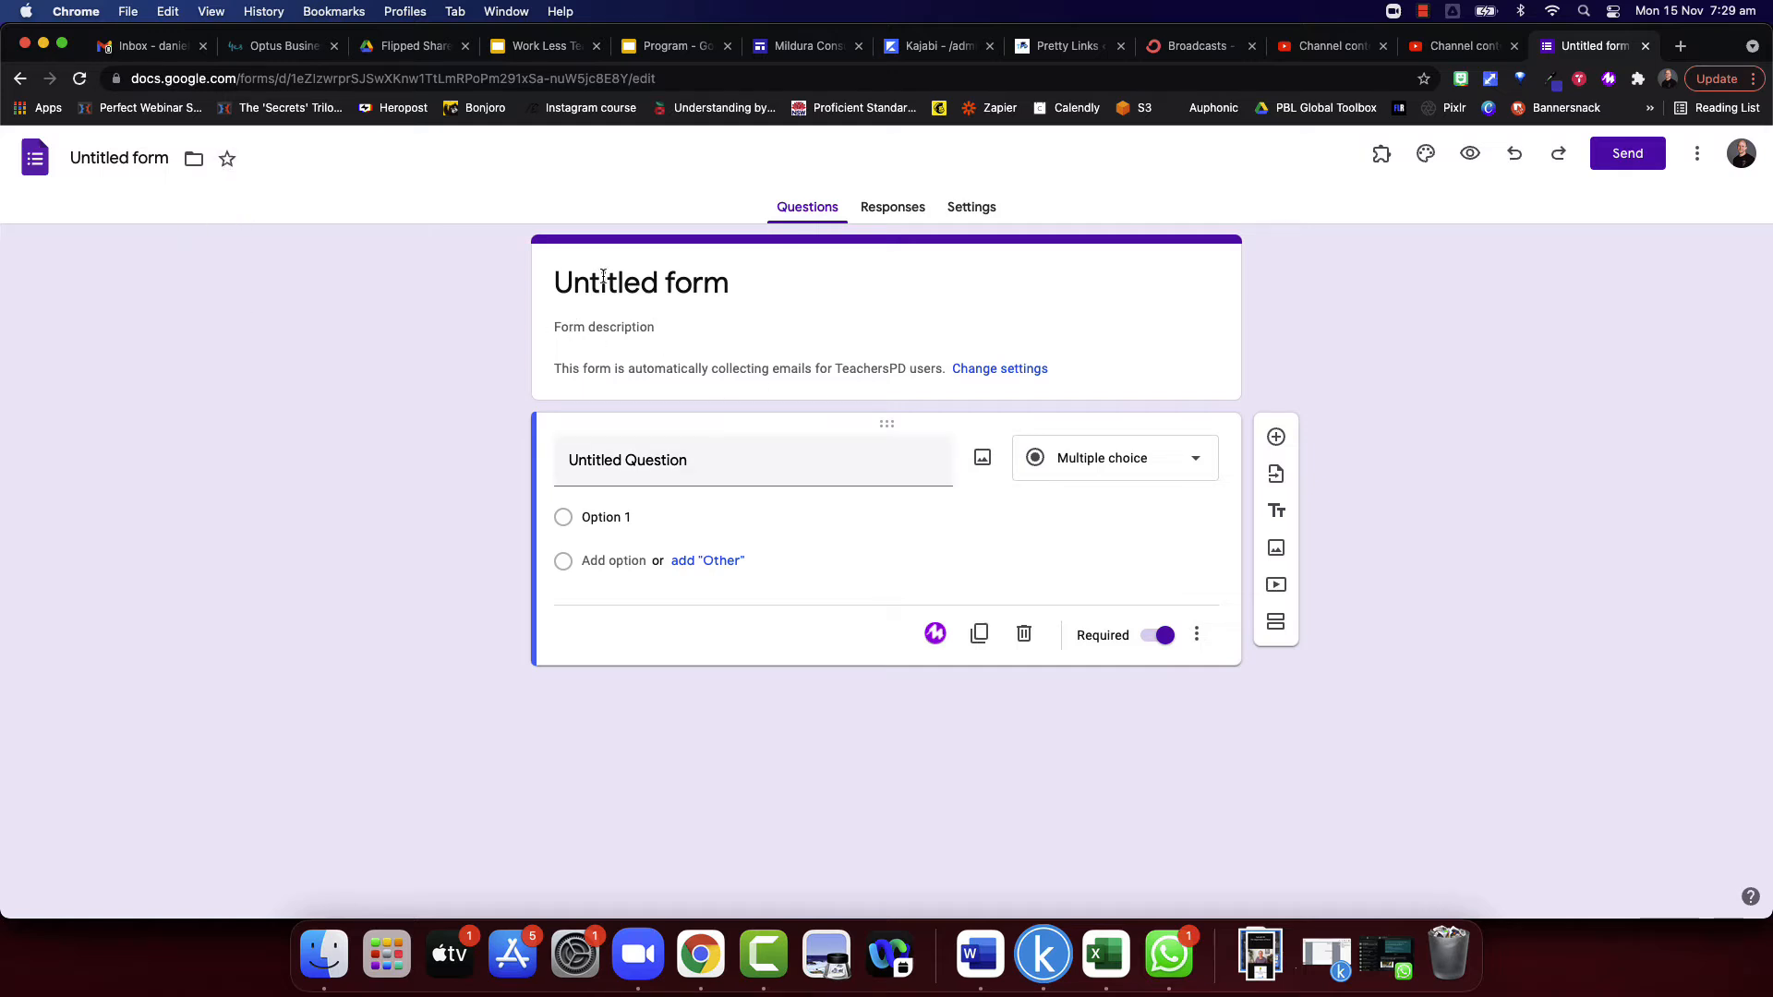
# - Title the form "Test 1" and apply the same name to the form file
pyautogui.click(656, 296)
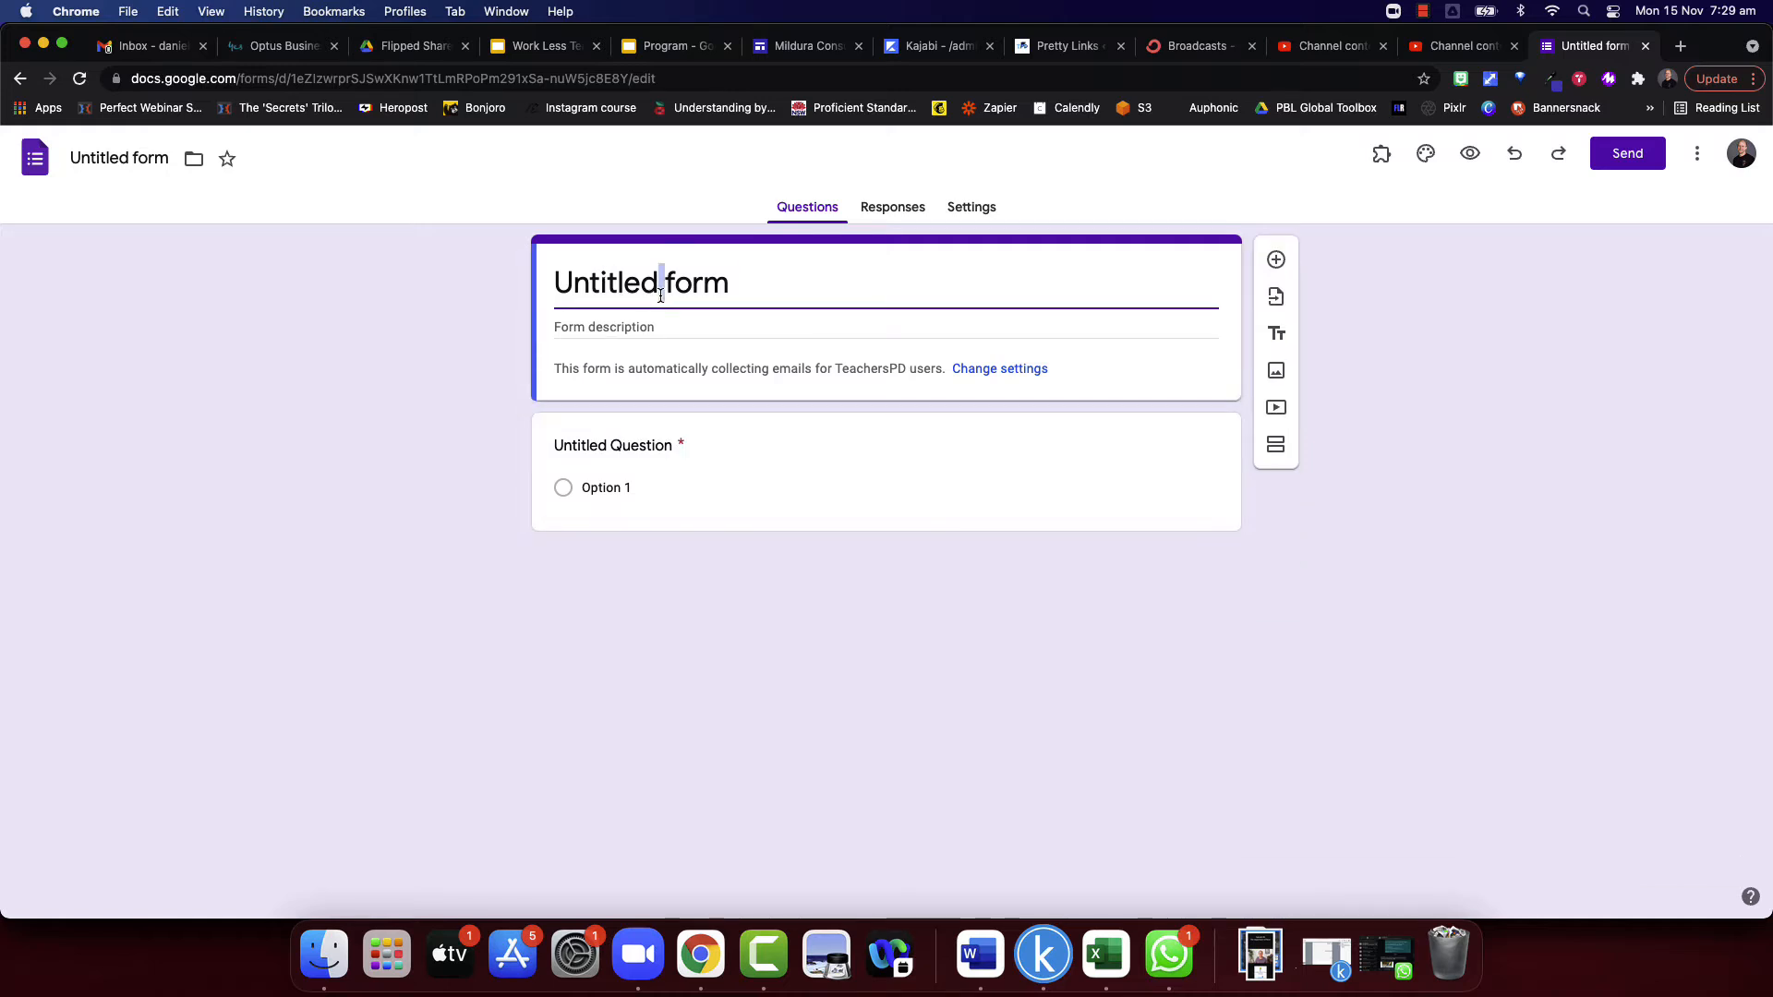
pyautogui.tripleClick(660, 295)
pyautogui.write('Test')
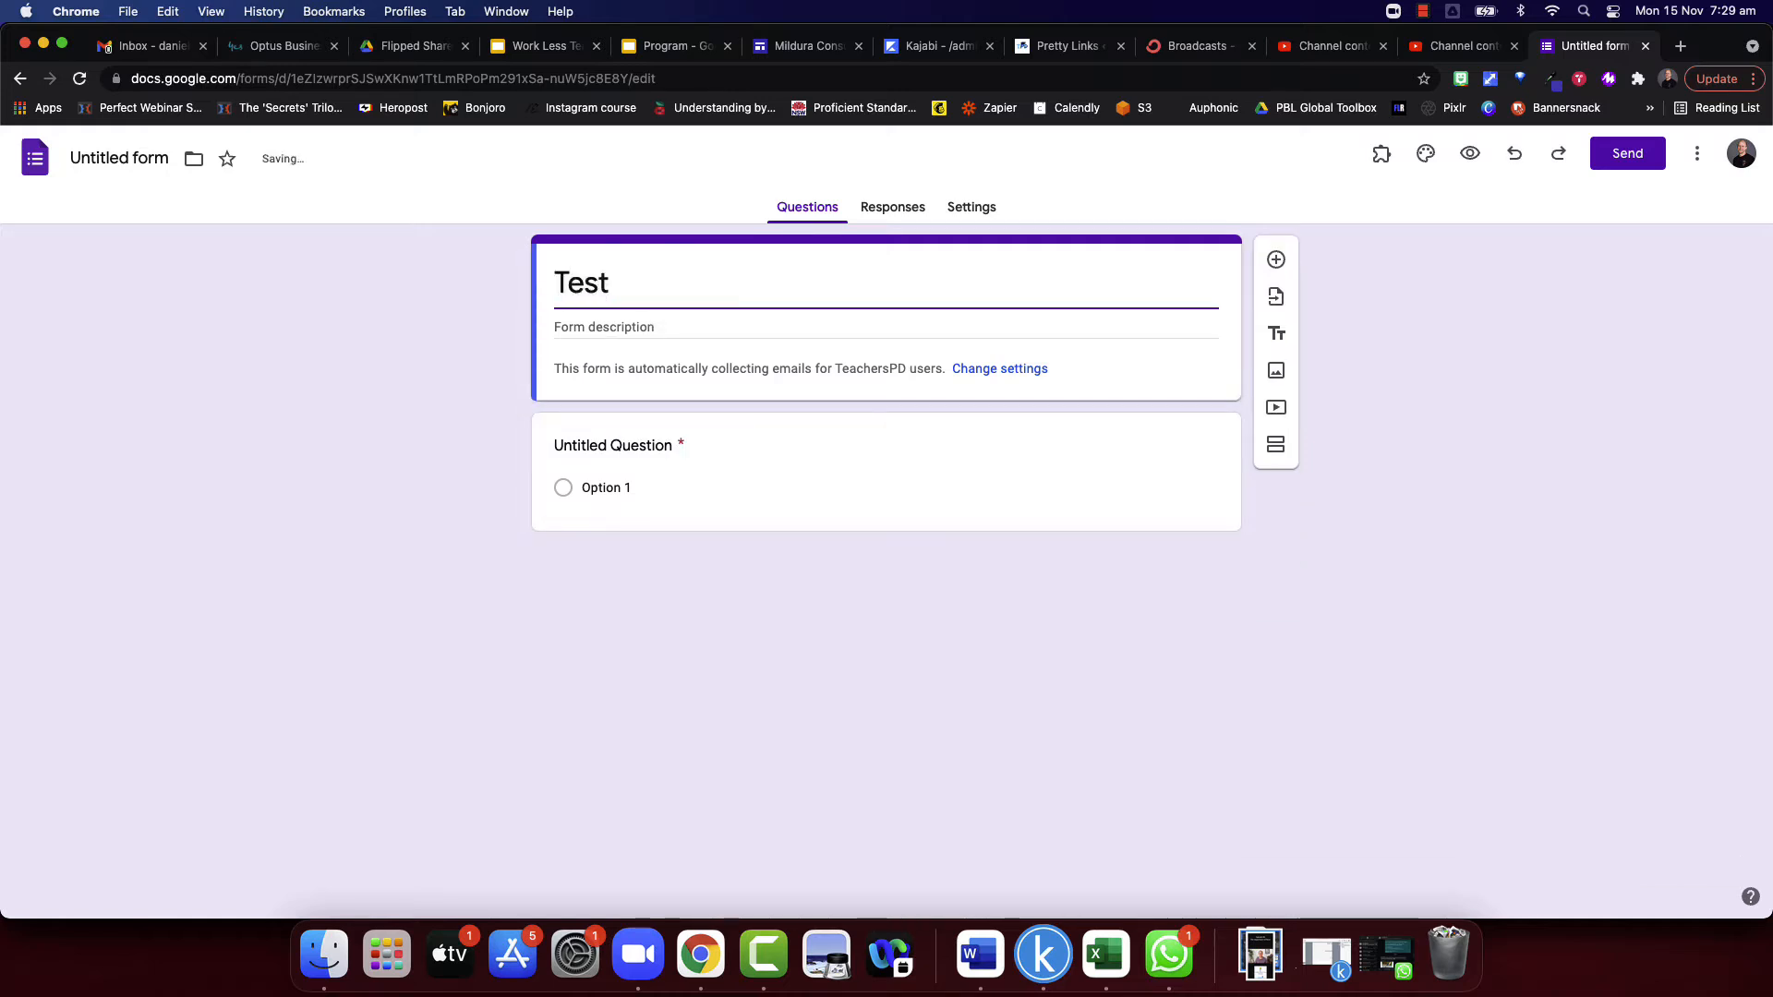
pyautogui.write(' 1')
pyautogui.click(451, 348)
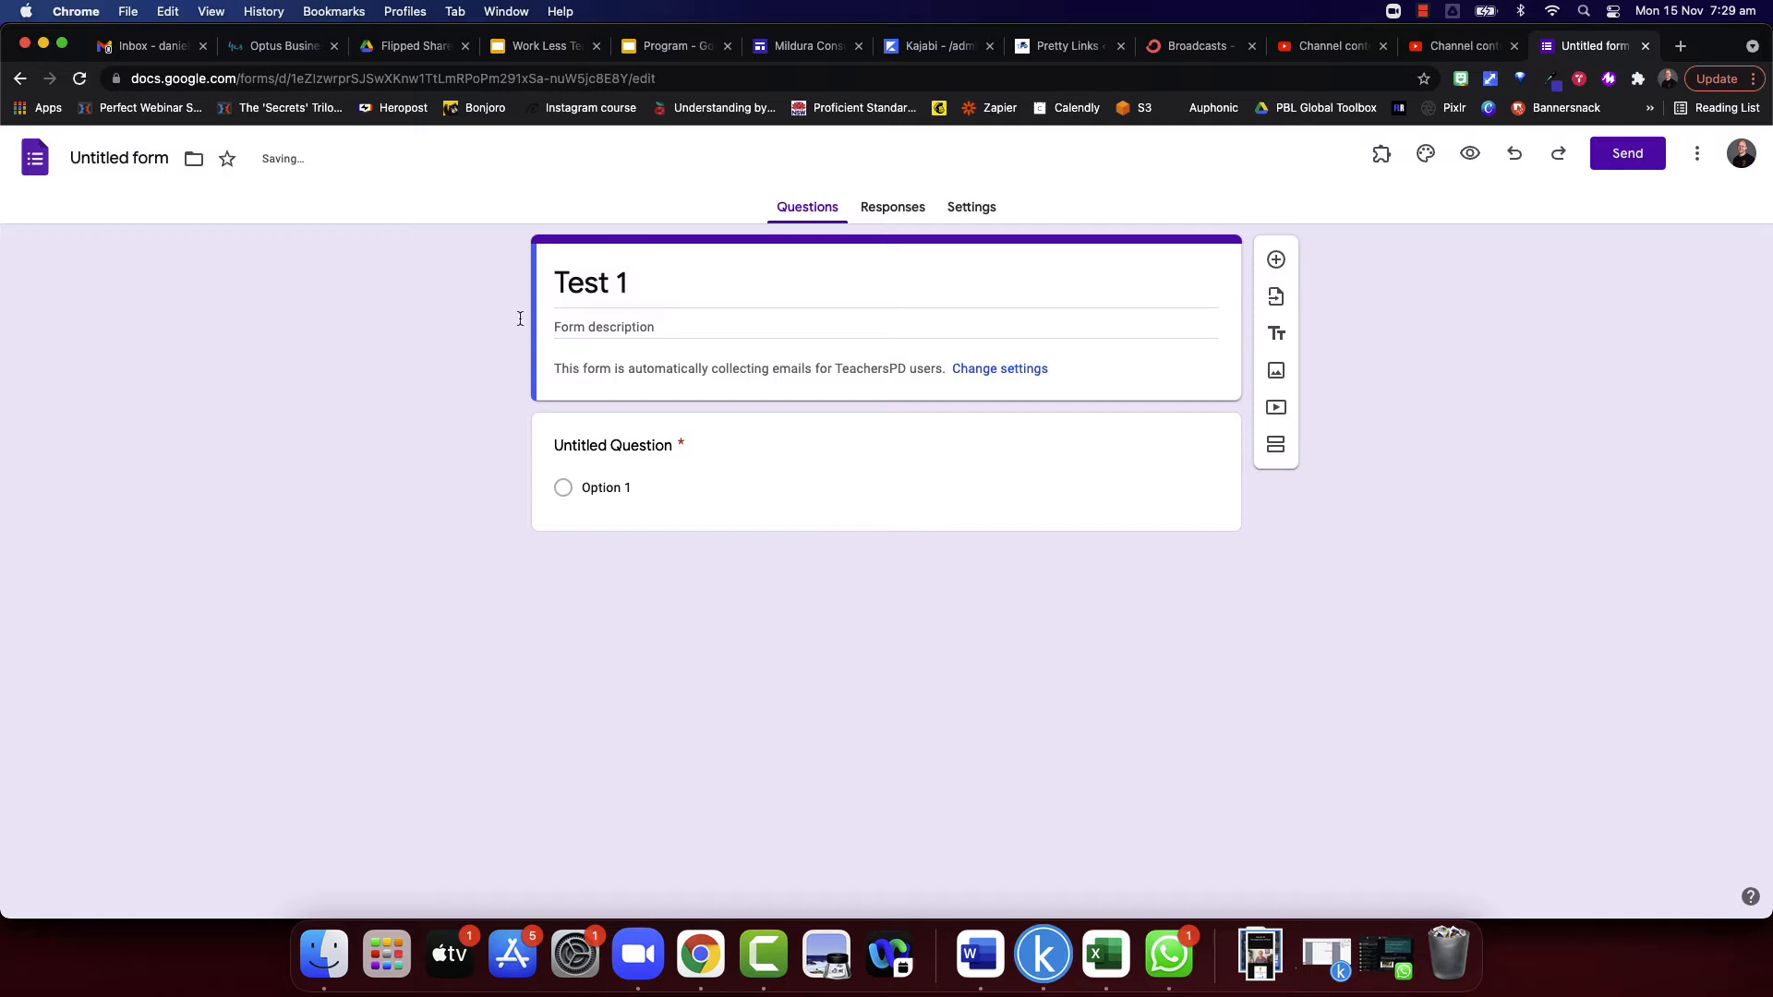
pyautogui.click(92, 159)
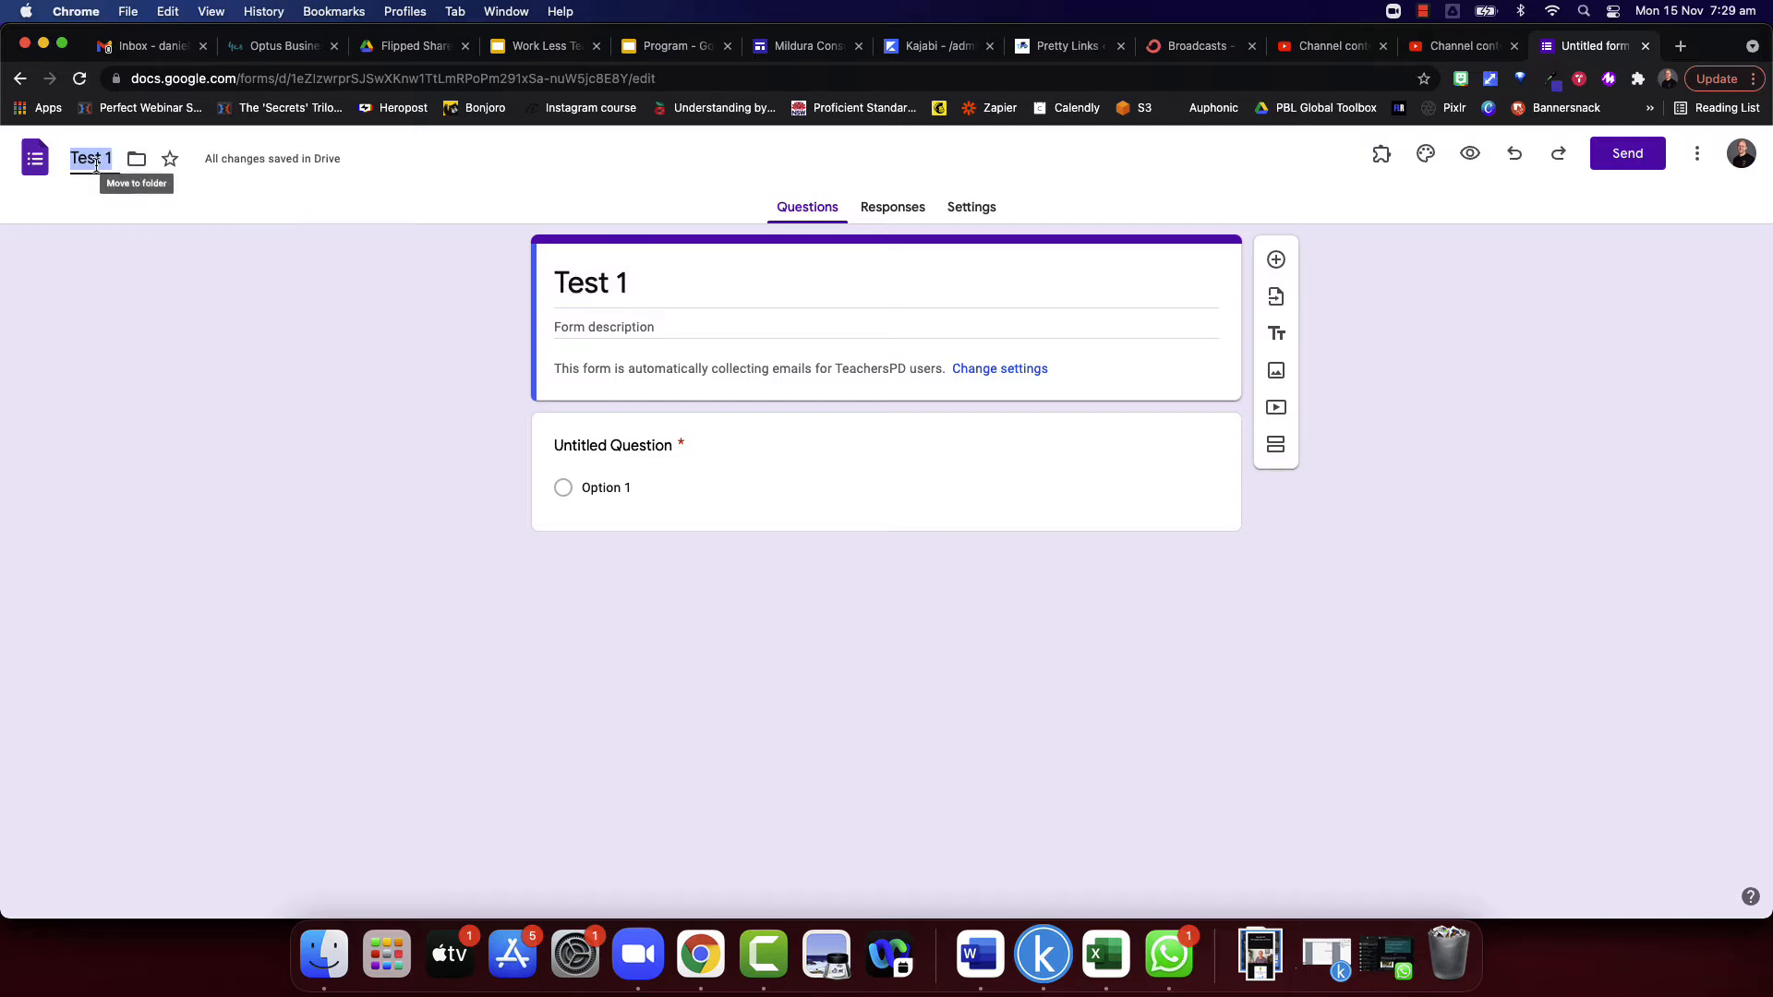
pyautogui.click(687, 329)
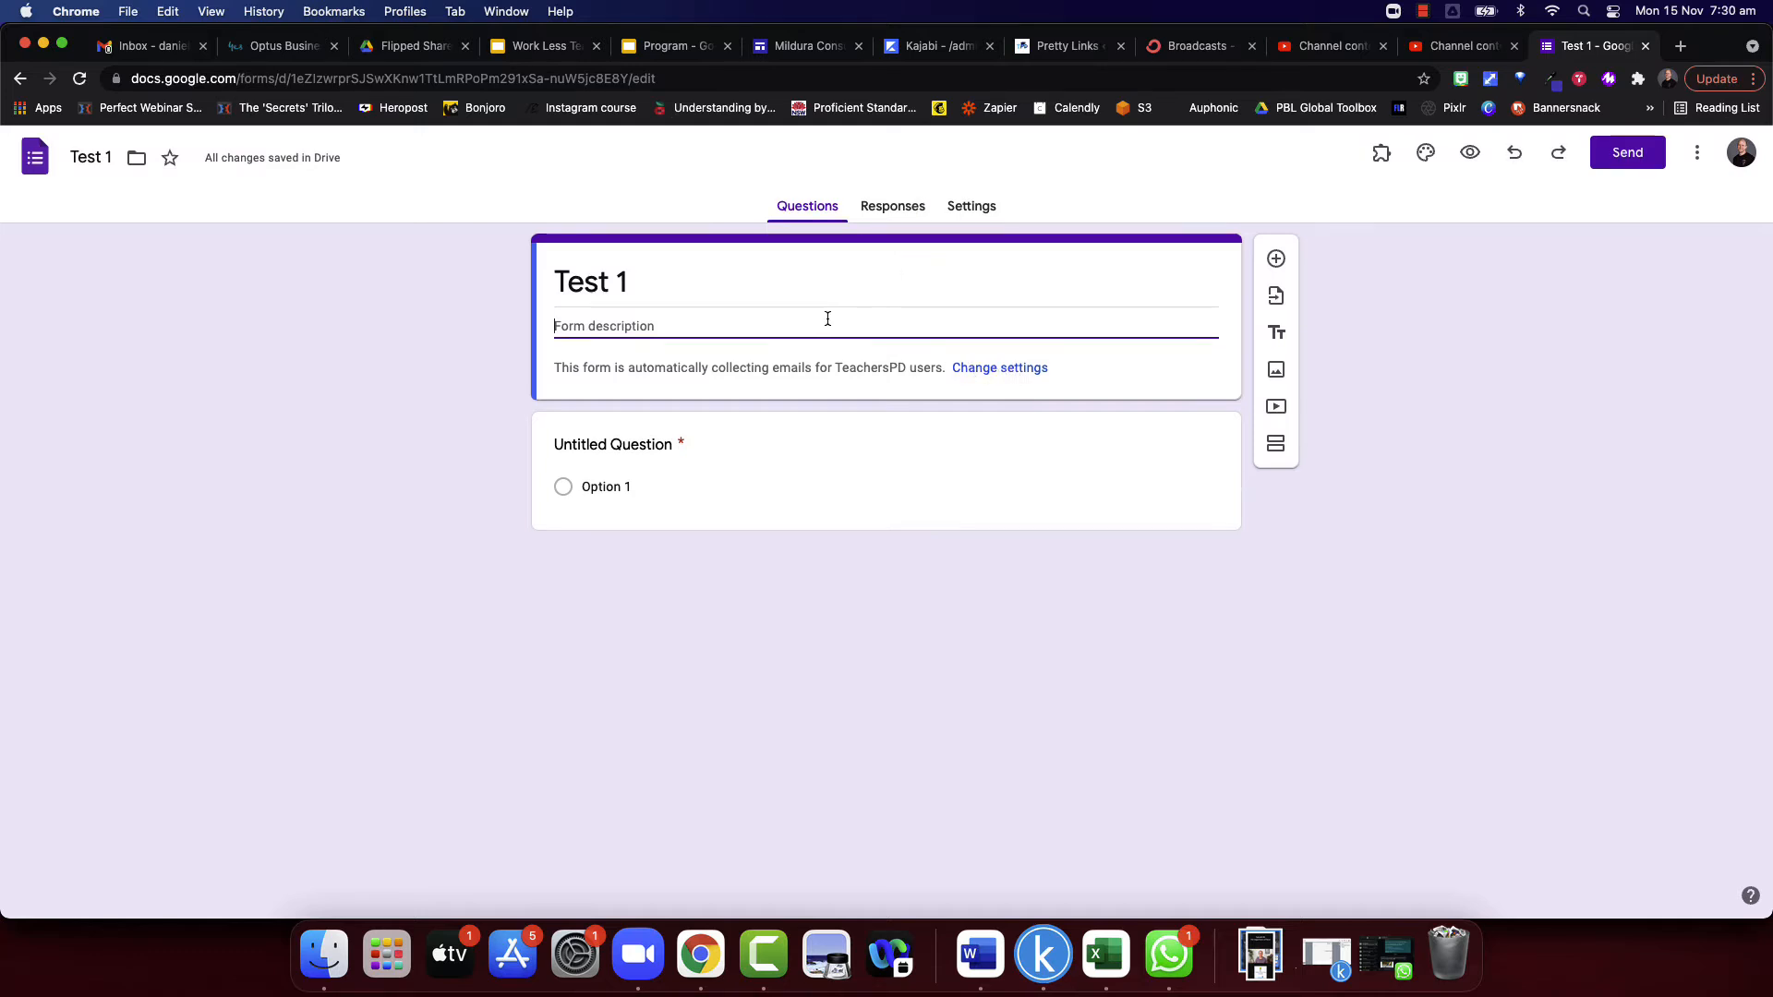
# - Change the untitled question's type to Multiple choice grid
pyautogui.click(636, 449)
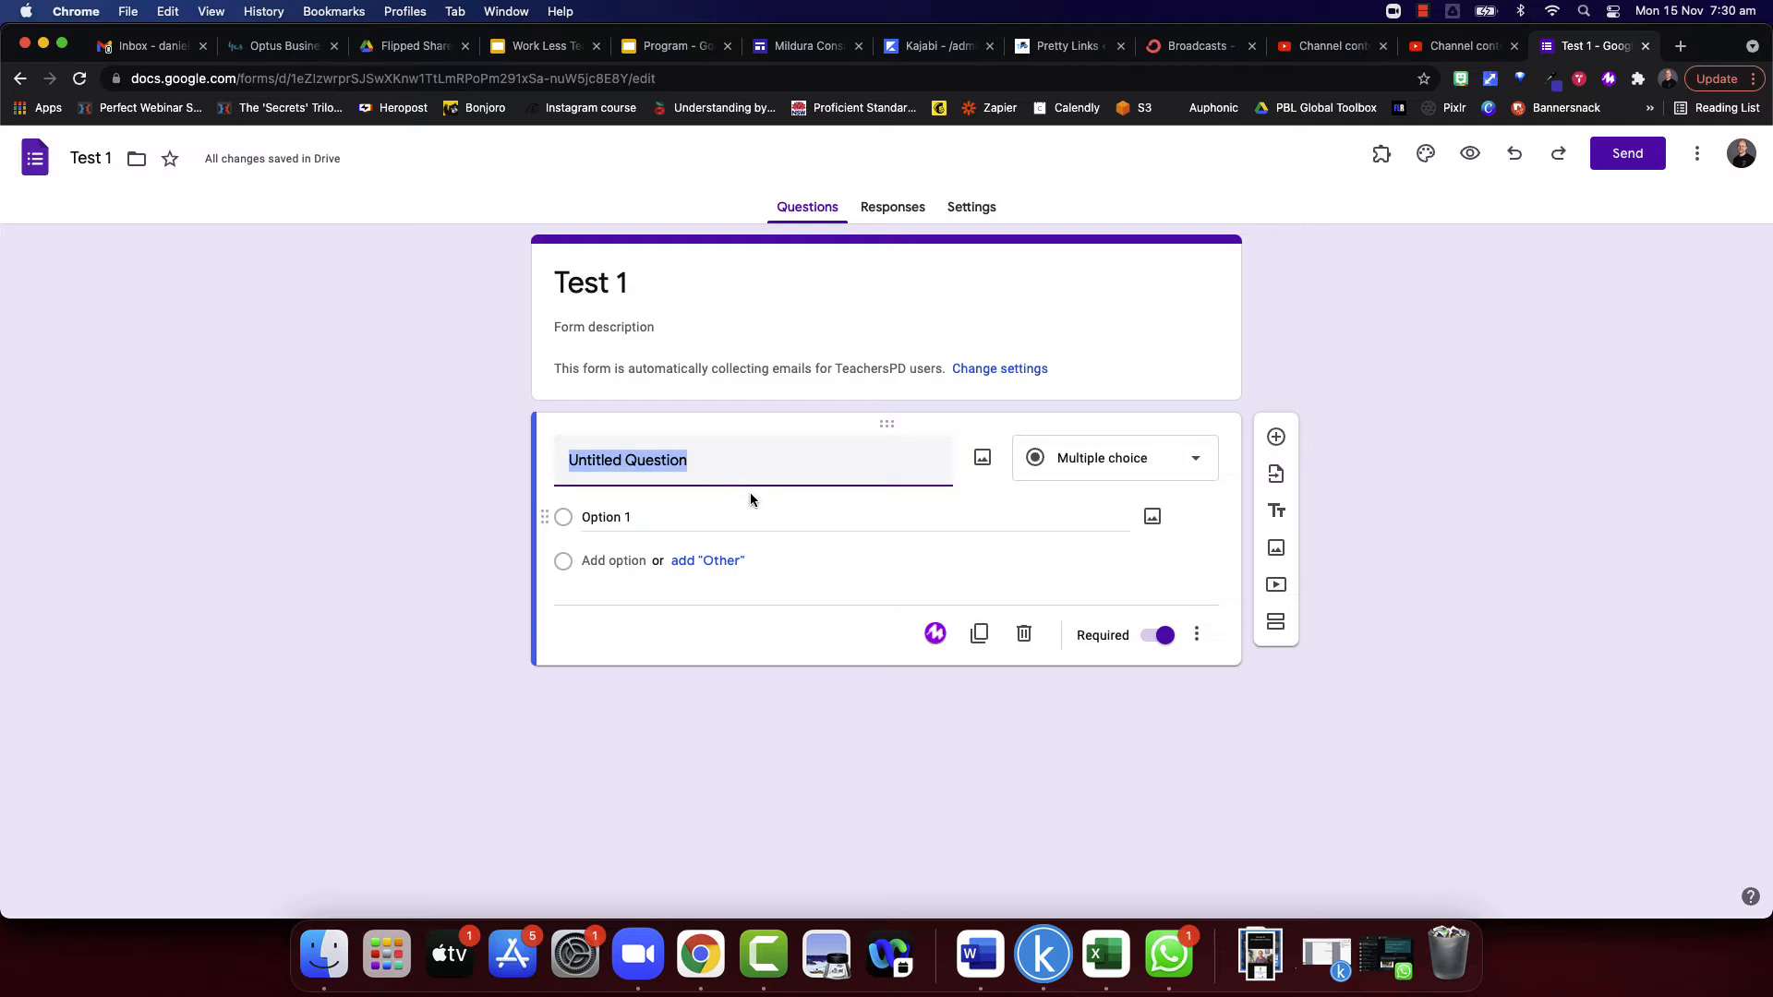
pyautogui.click(1185, 459)
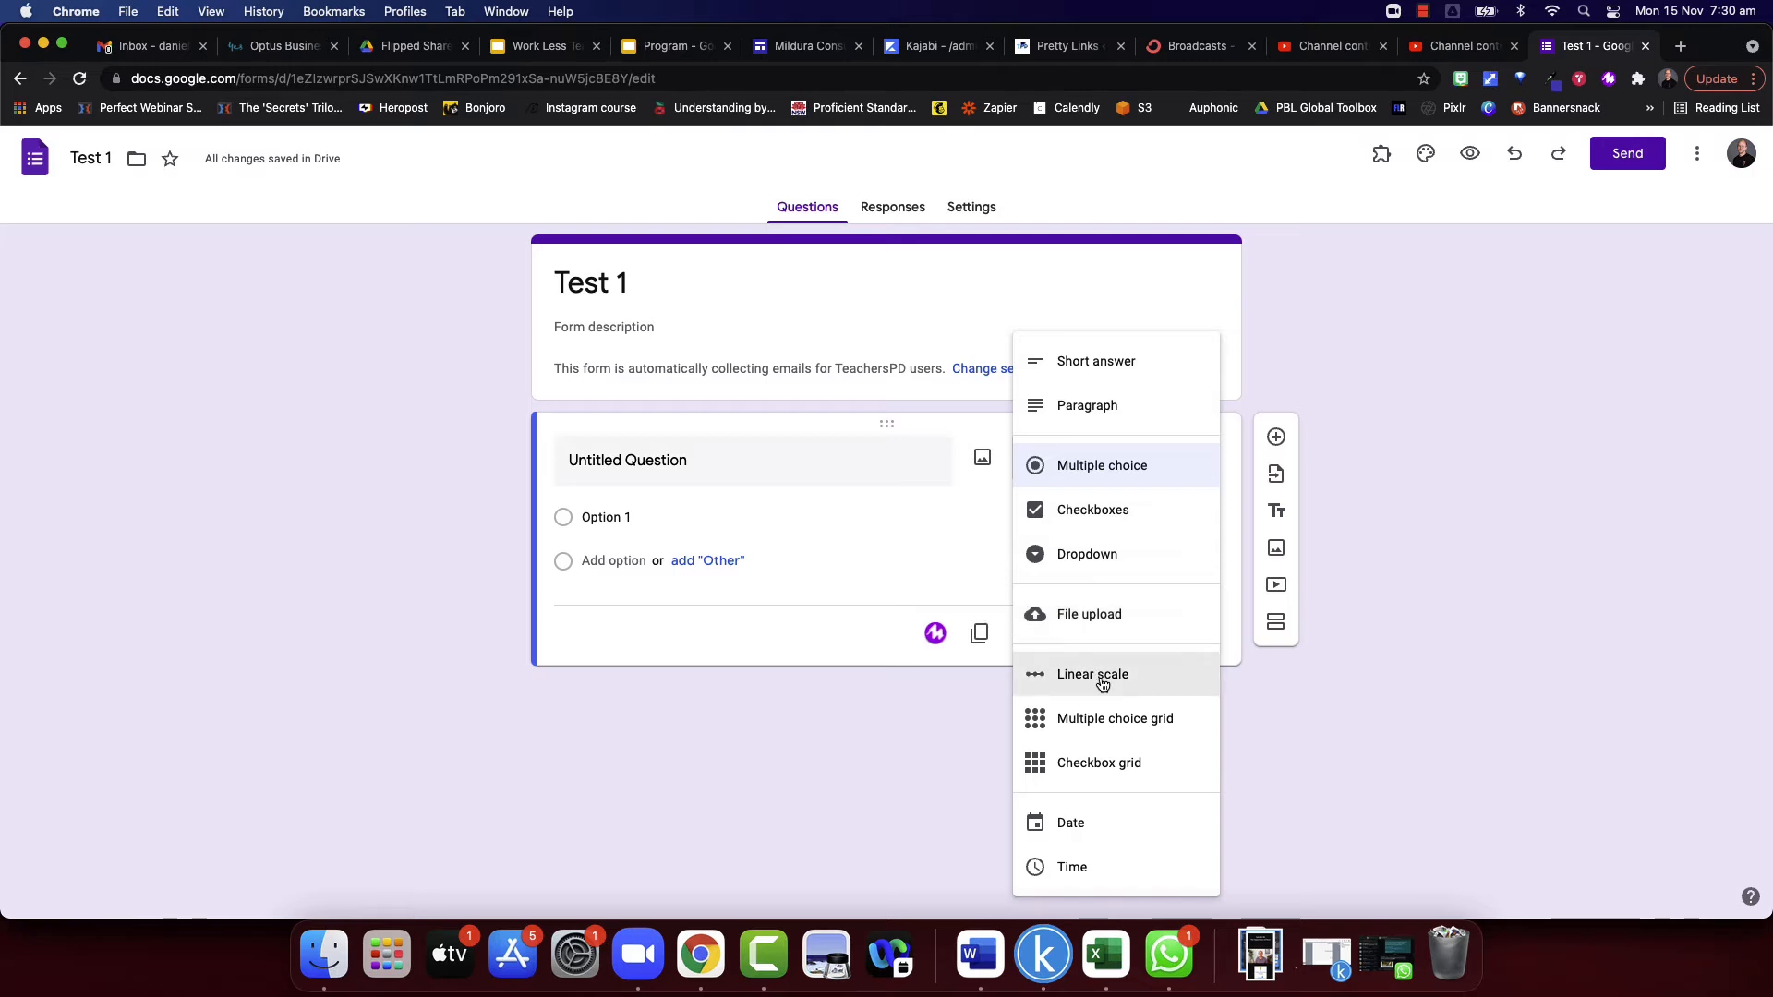
pyautogui.click(1095, 723)
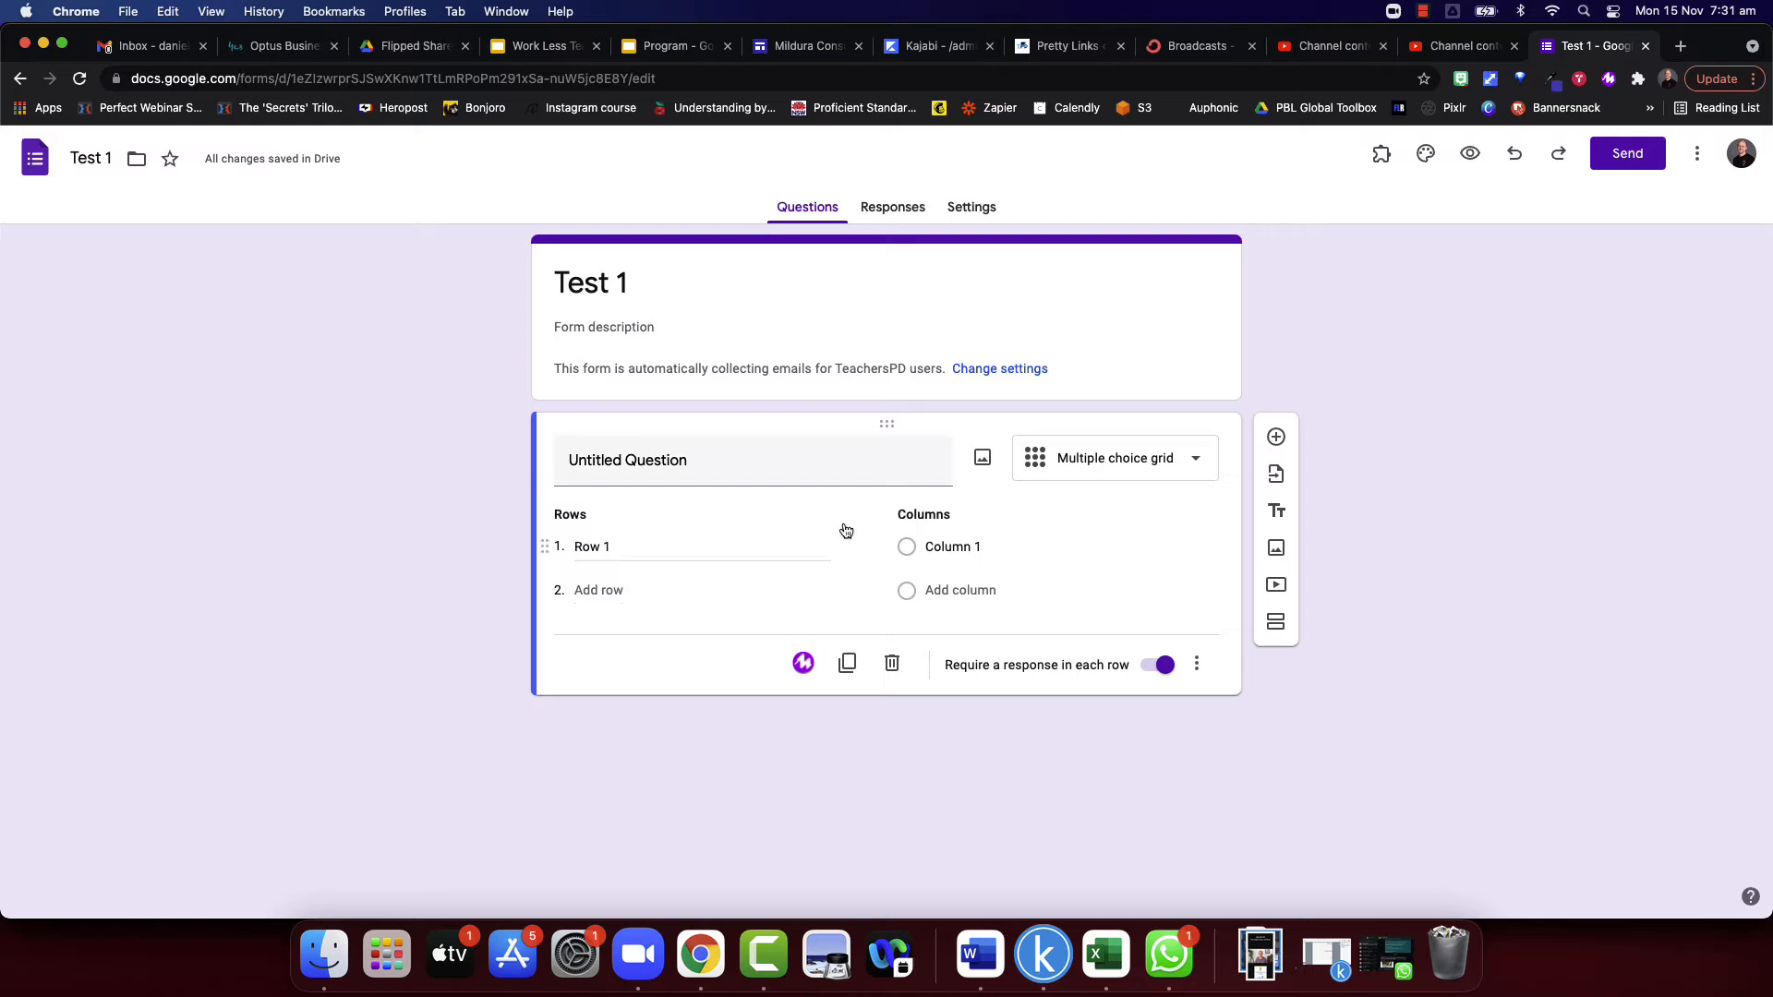
# - Change the question's type to Short answer and turn on response validation
pyautogui.click(1171, 462)
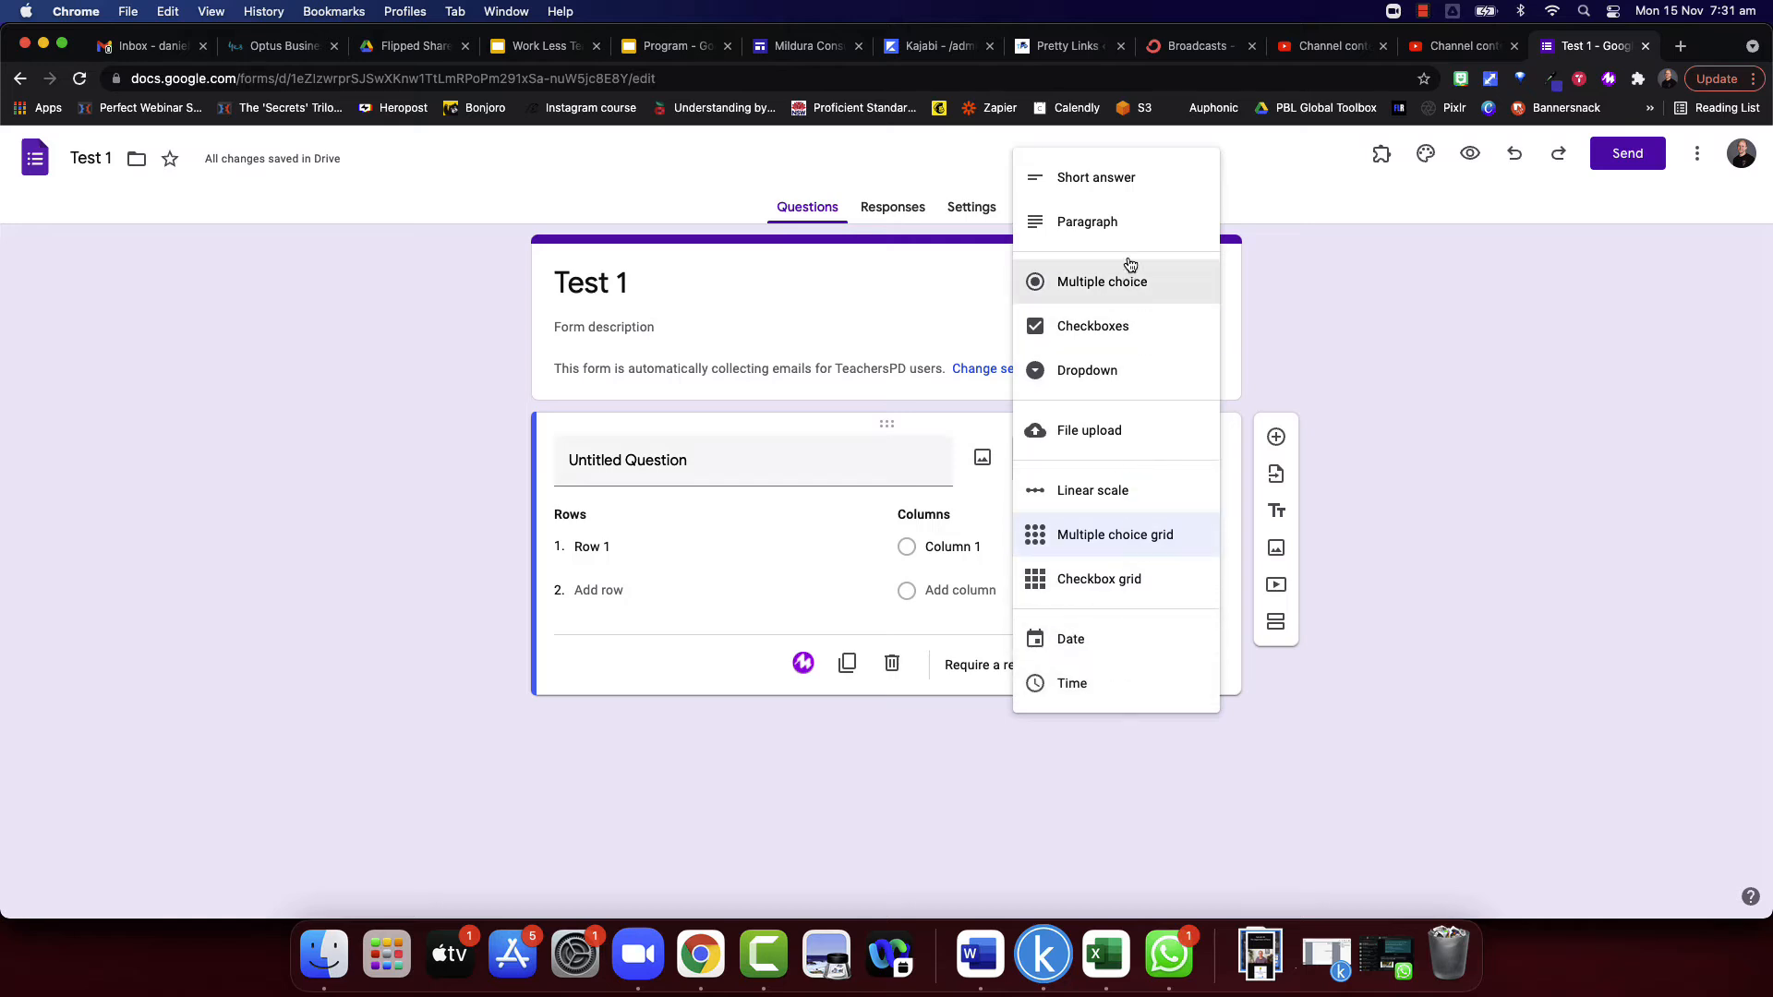
pyautogui.click(1095, 182)
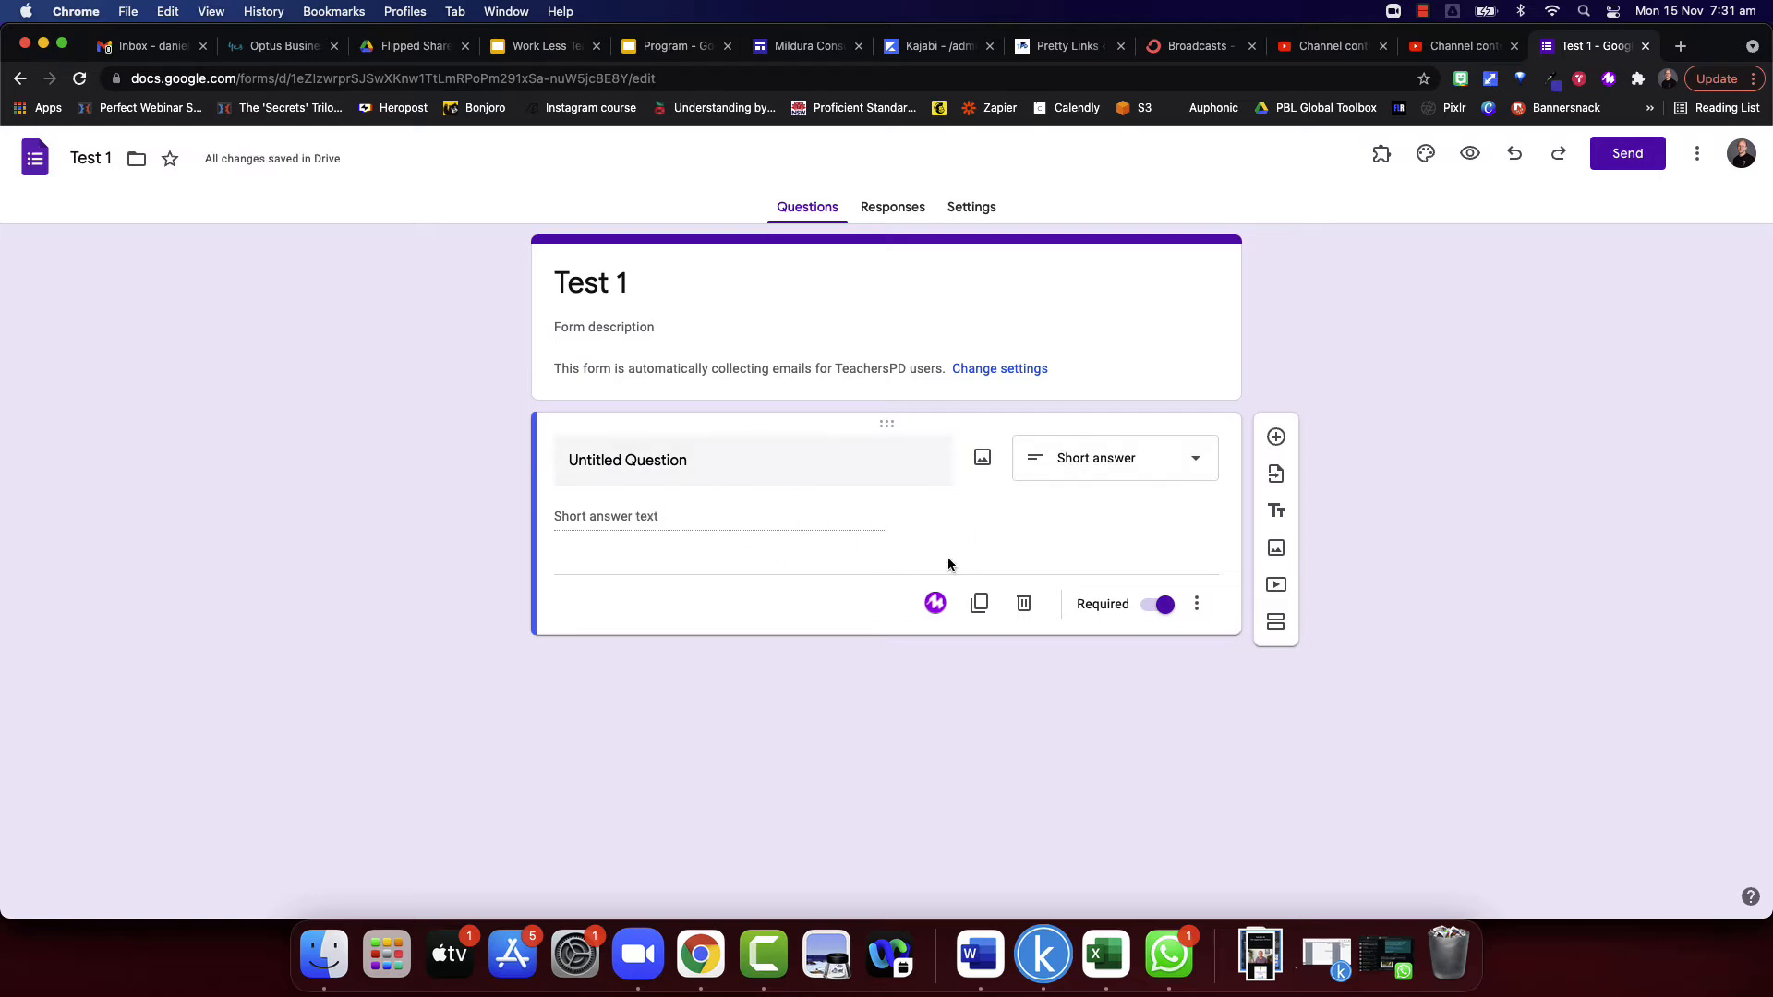
pyautogui.click(1197, 604)
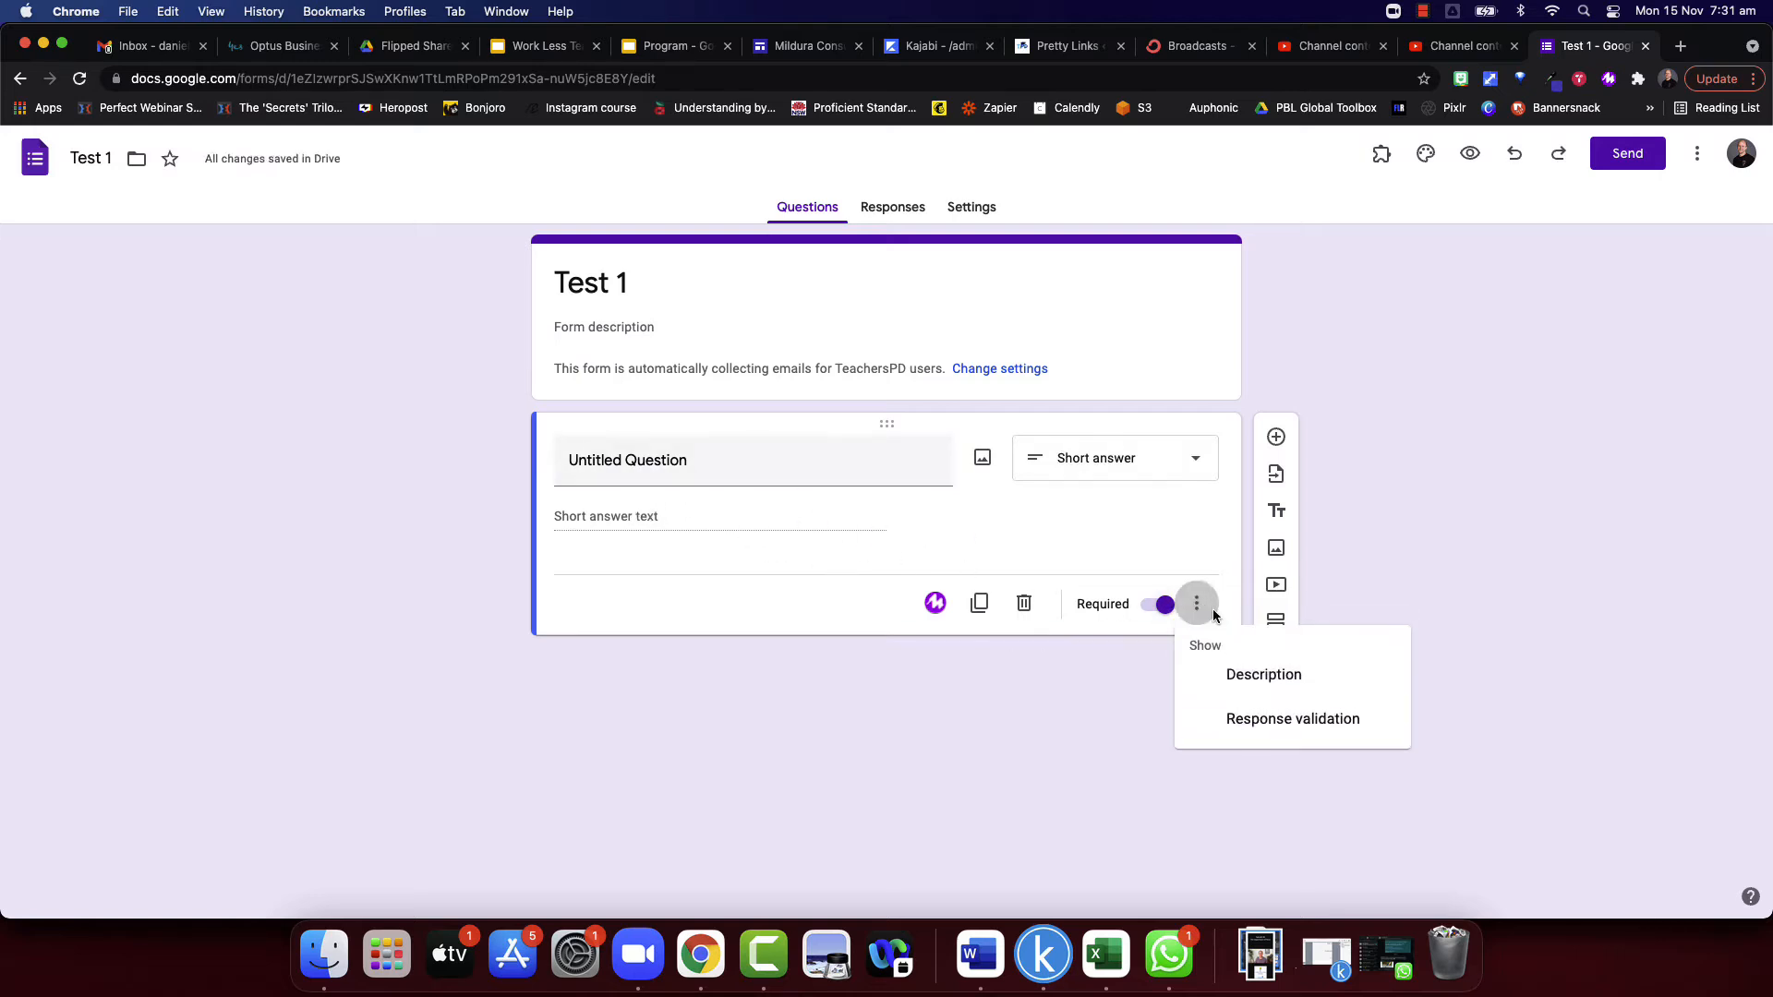
pyautogui.click(1258, 732)
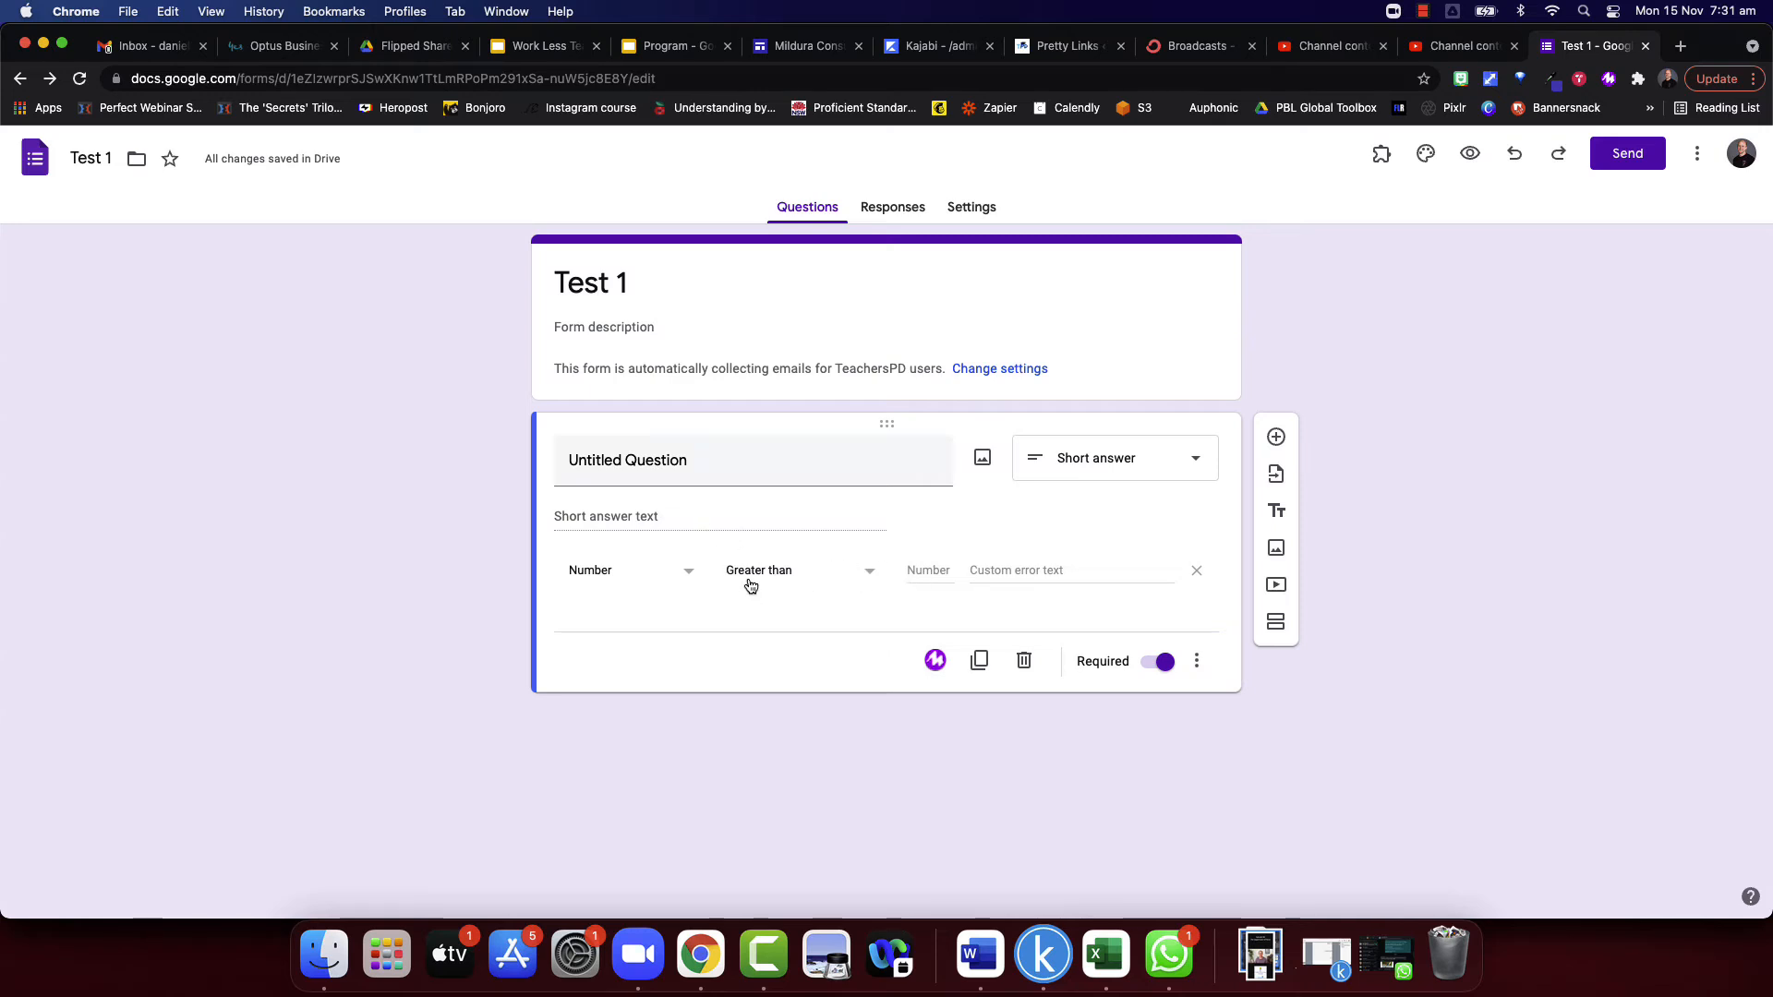
# - Set the short answer's validation type to Length, reviewing the number conditions and the character count options
pyautogui.click(821, 577)
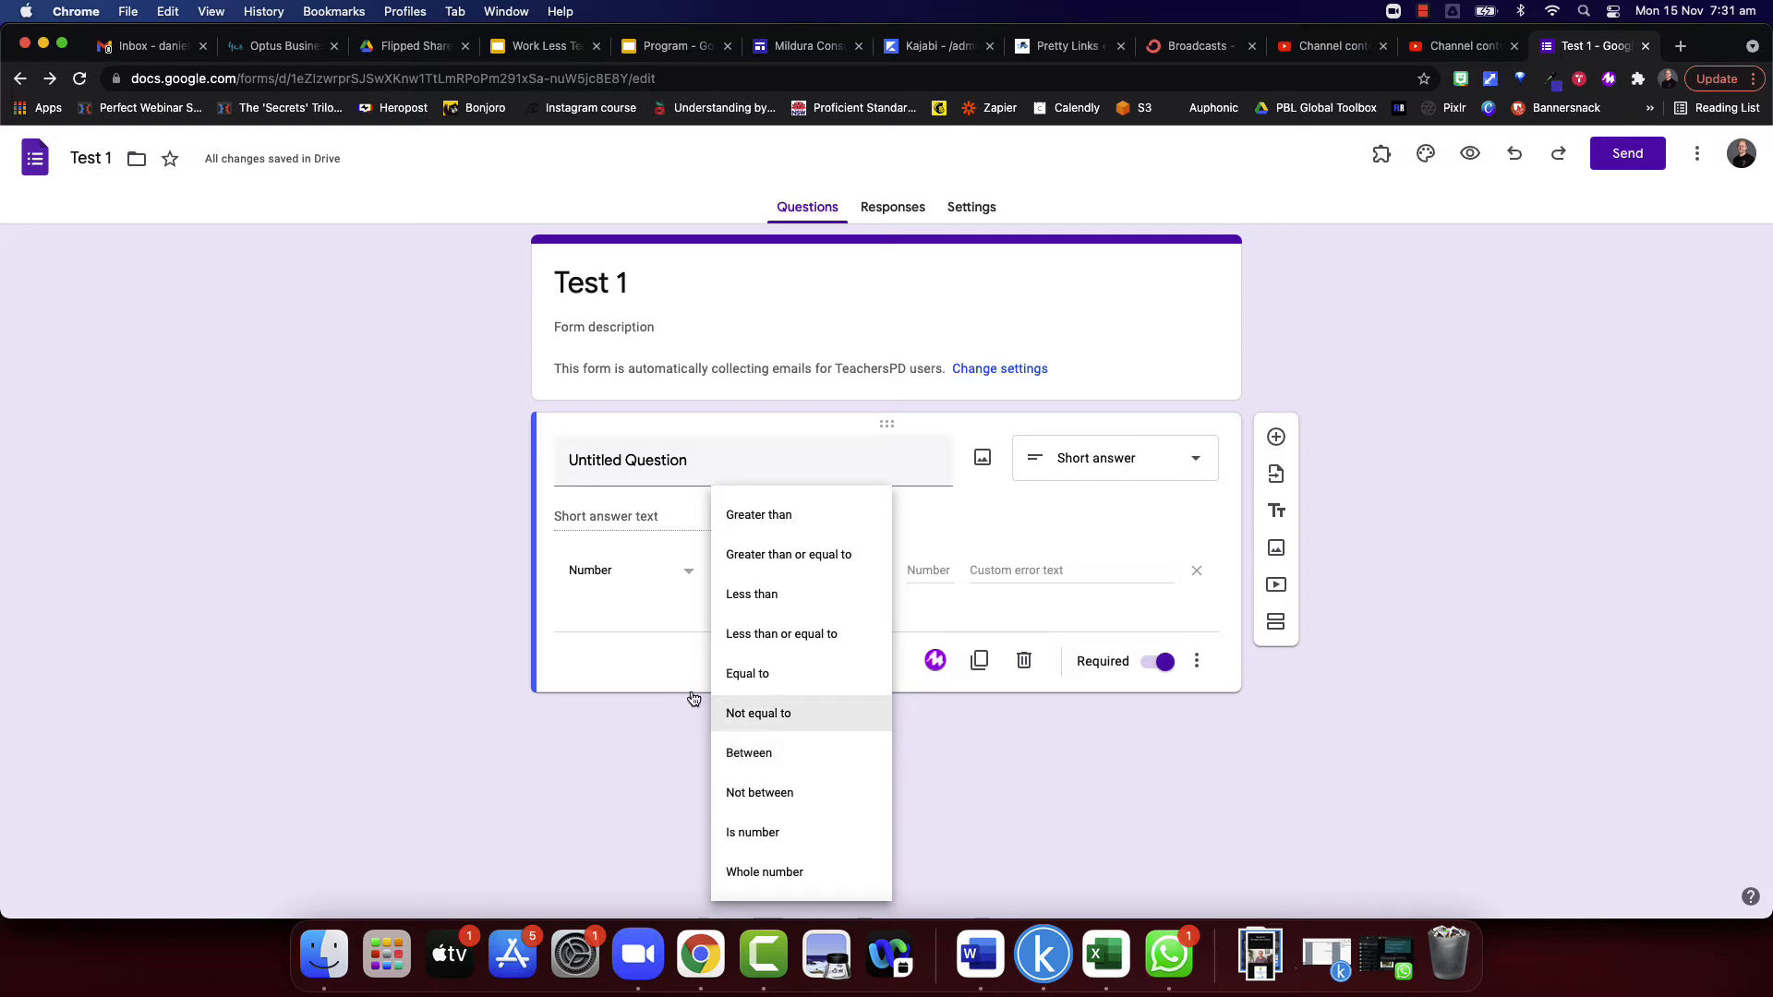
pyautogui.click(631, 631)
pyautogui.click(661, 580)
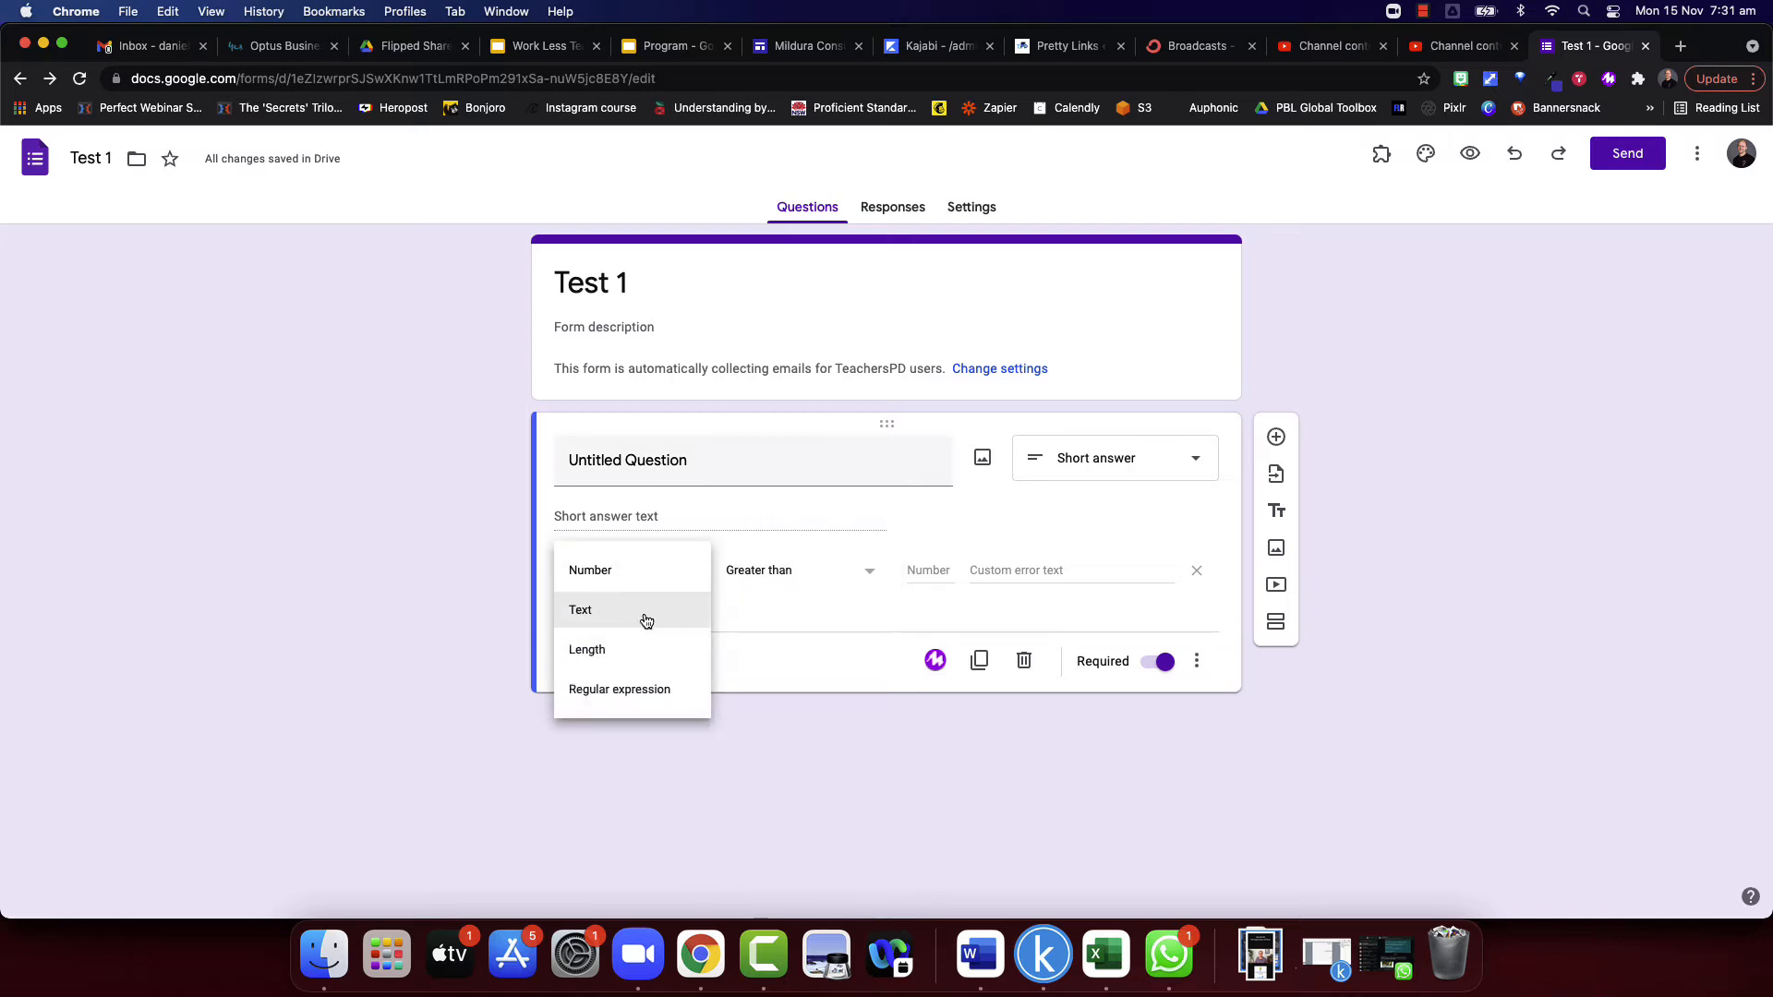
pyautogui.click(627, 652)
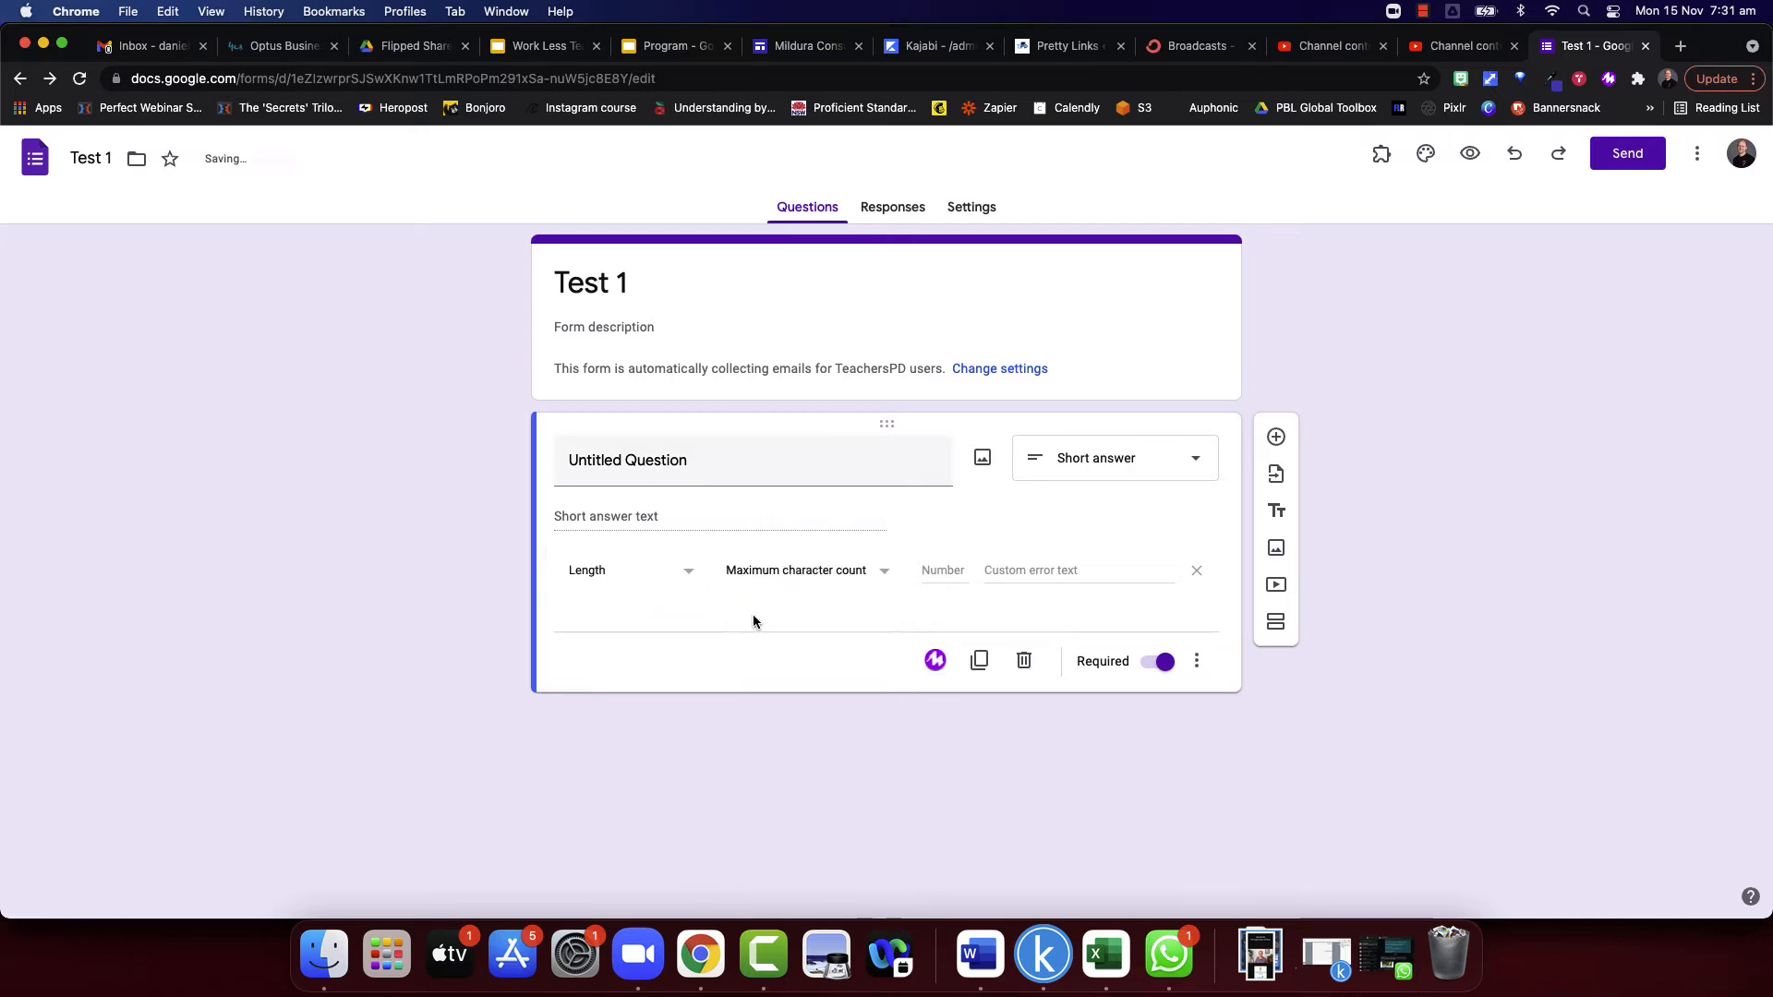
pyautogui.click(878, 582)
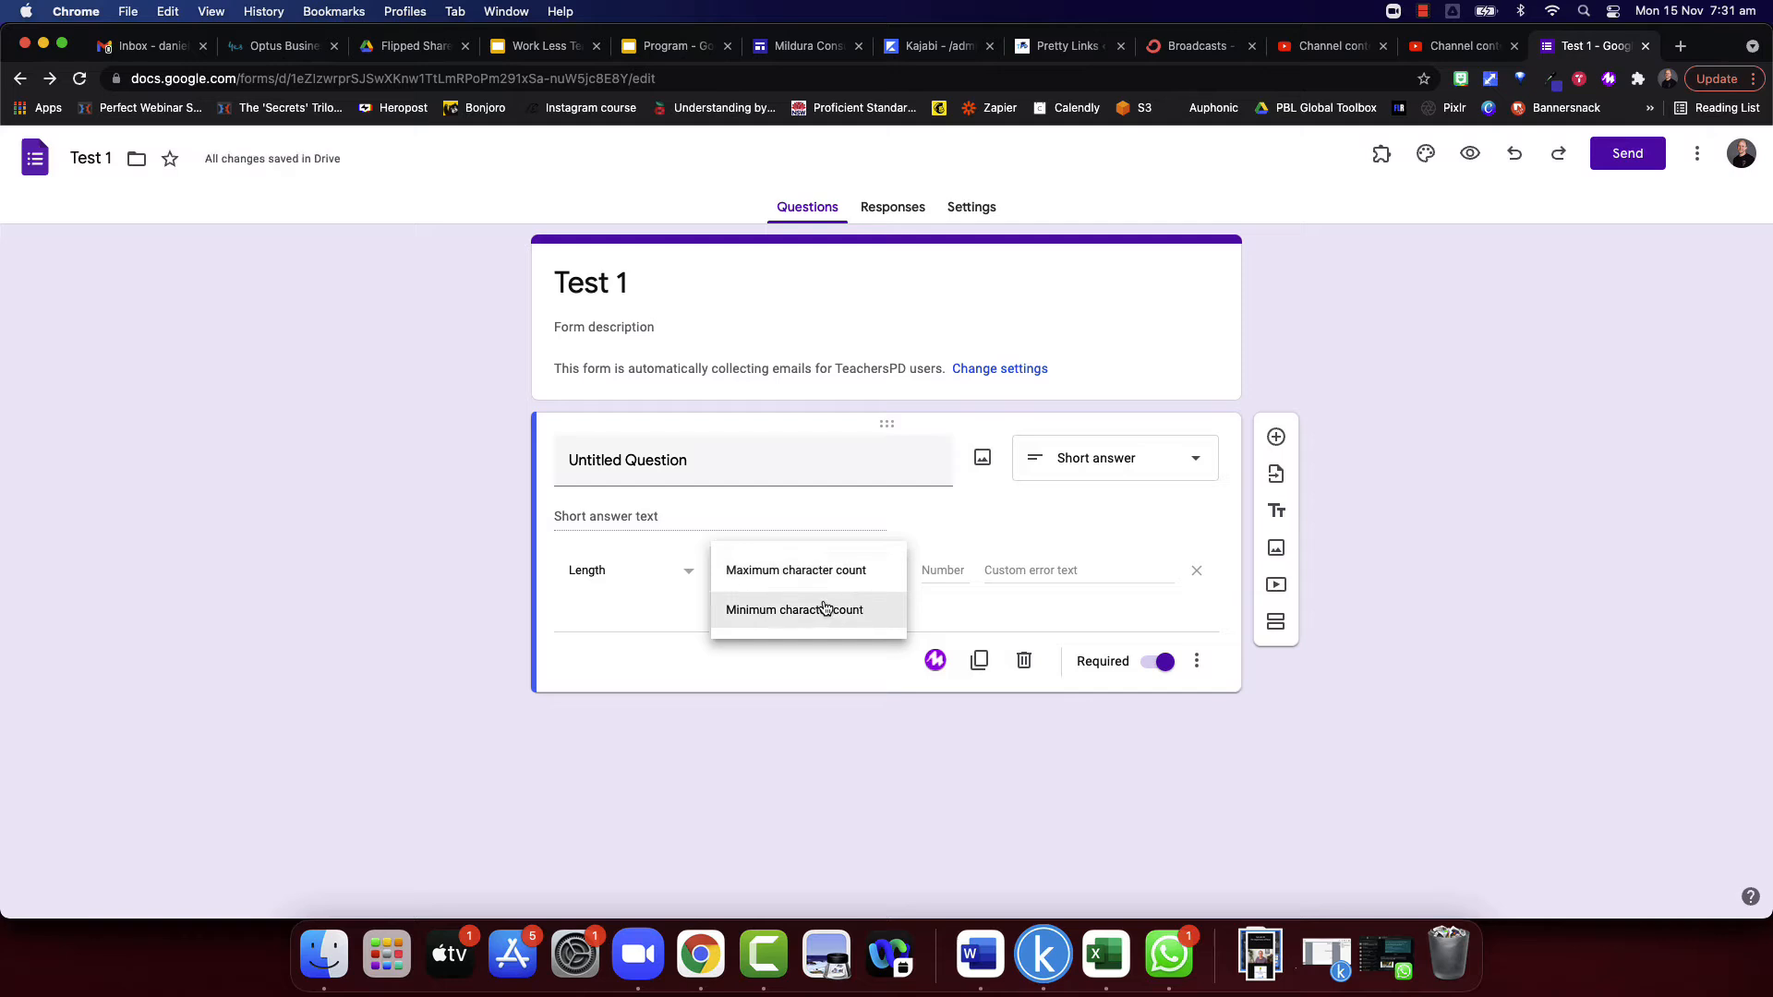
pyautogui.click(670, 638)
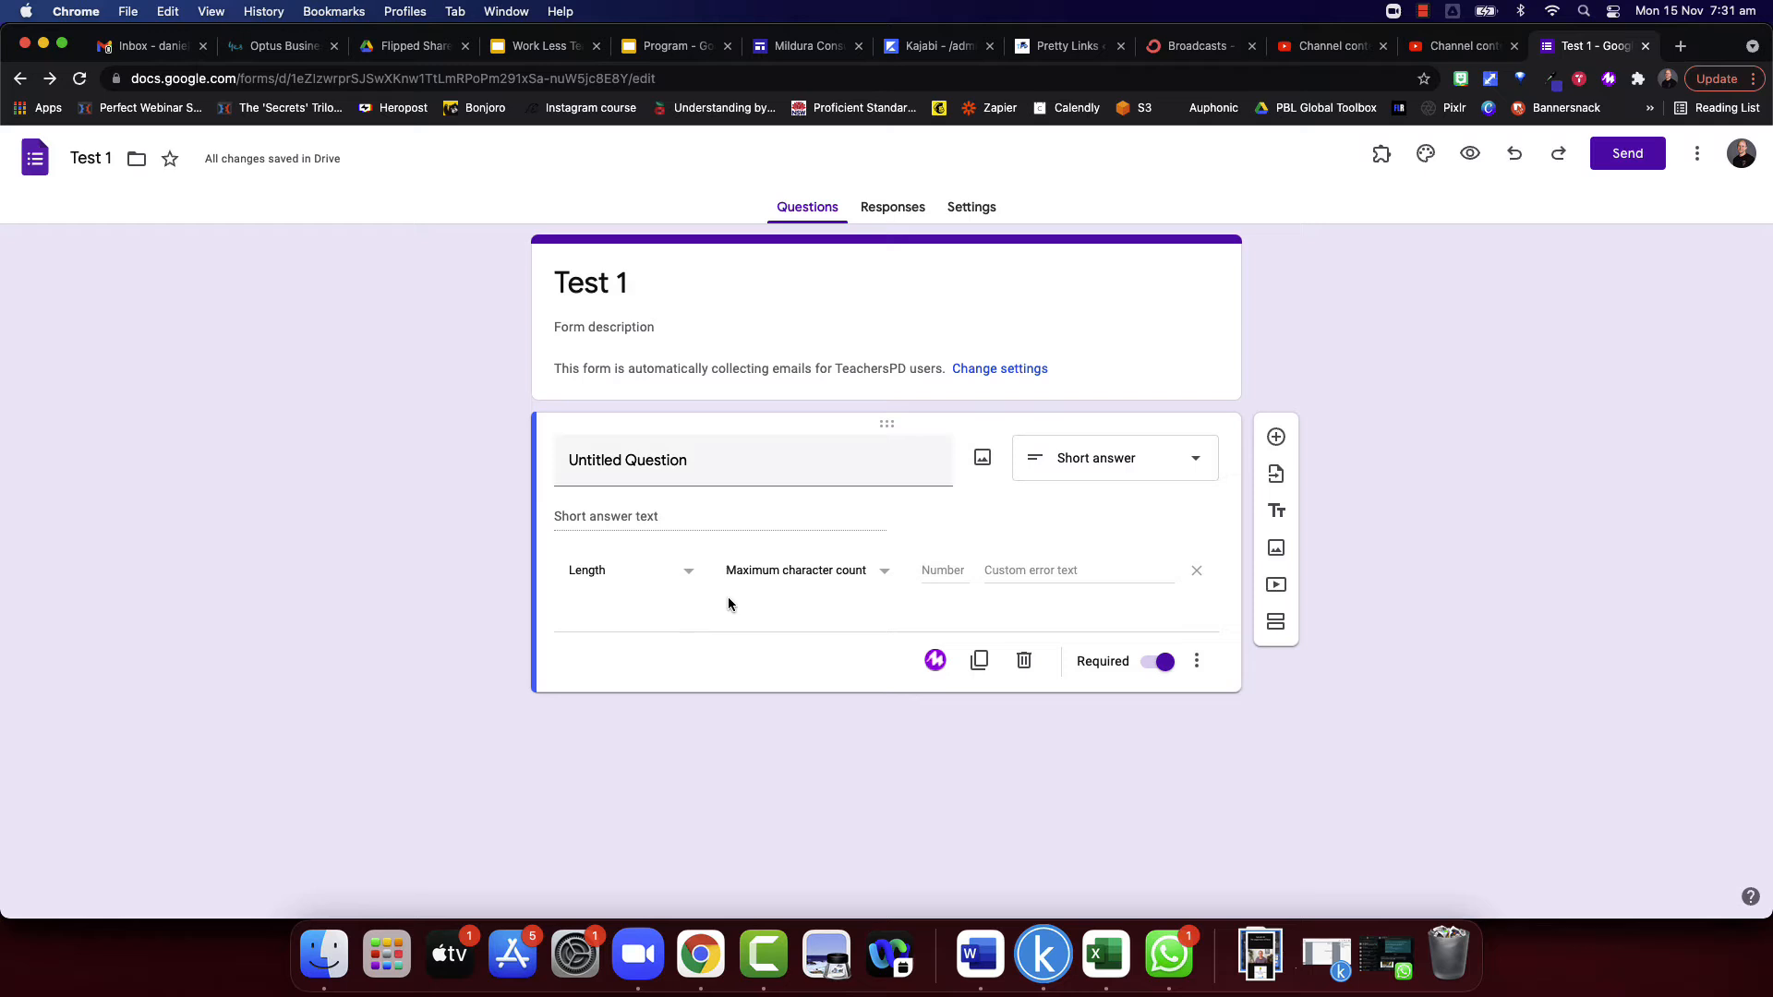
pyautogui.click(685, 573)
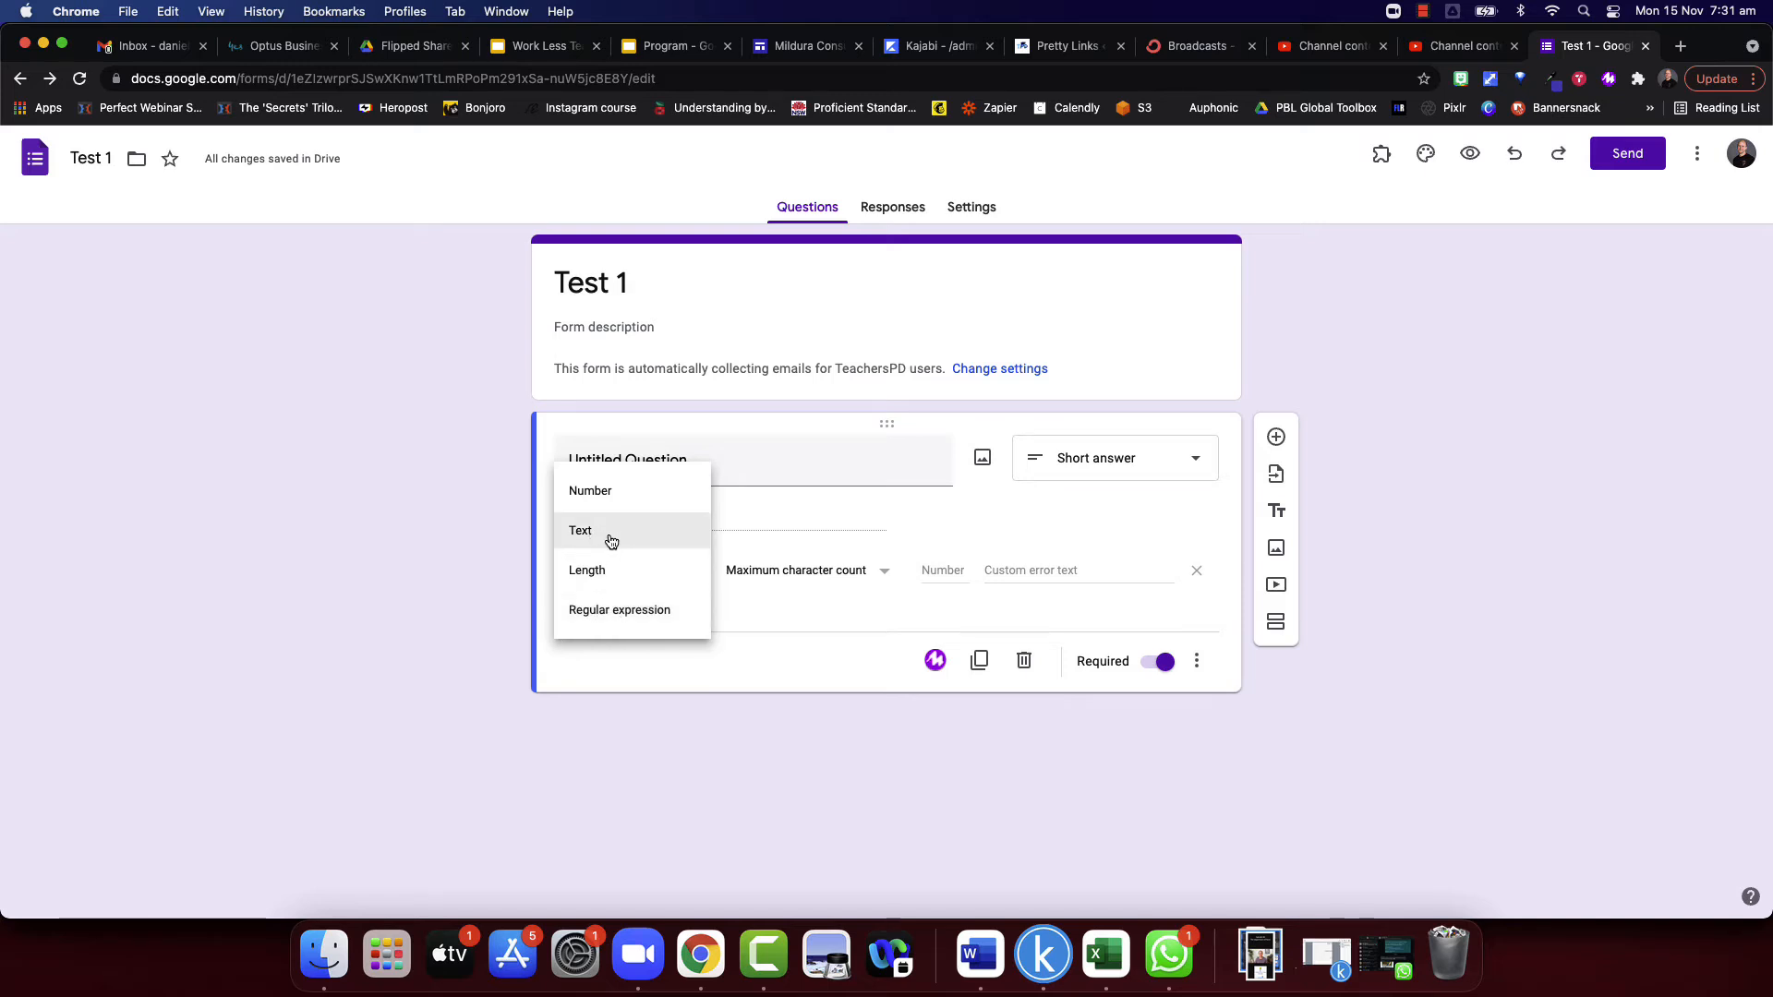
pyautogui.click(796, 616)
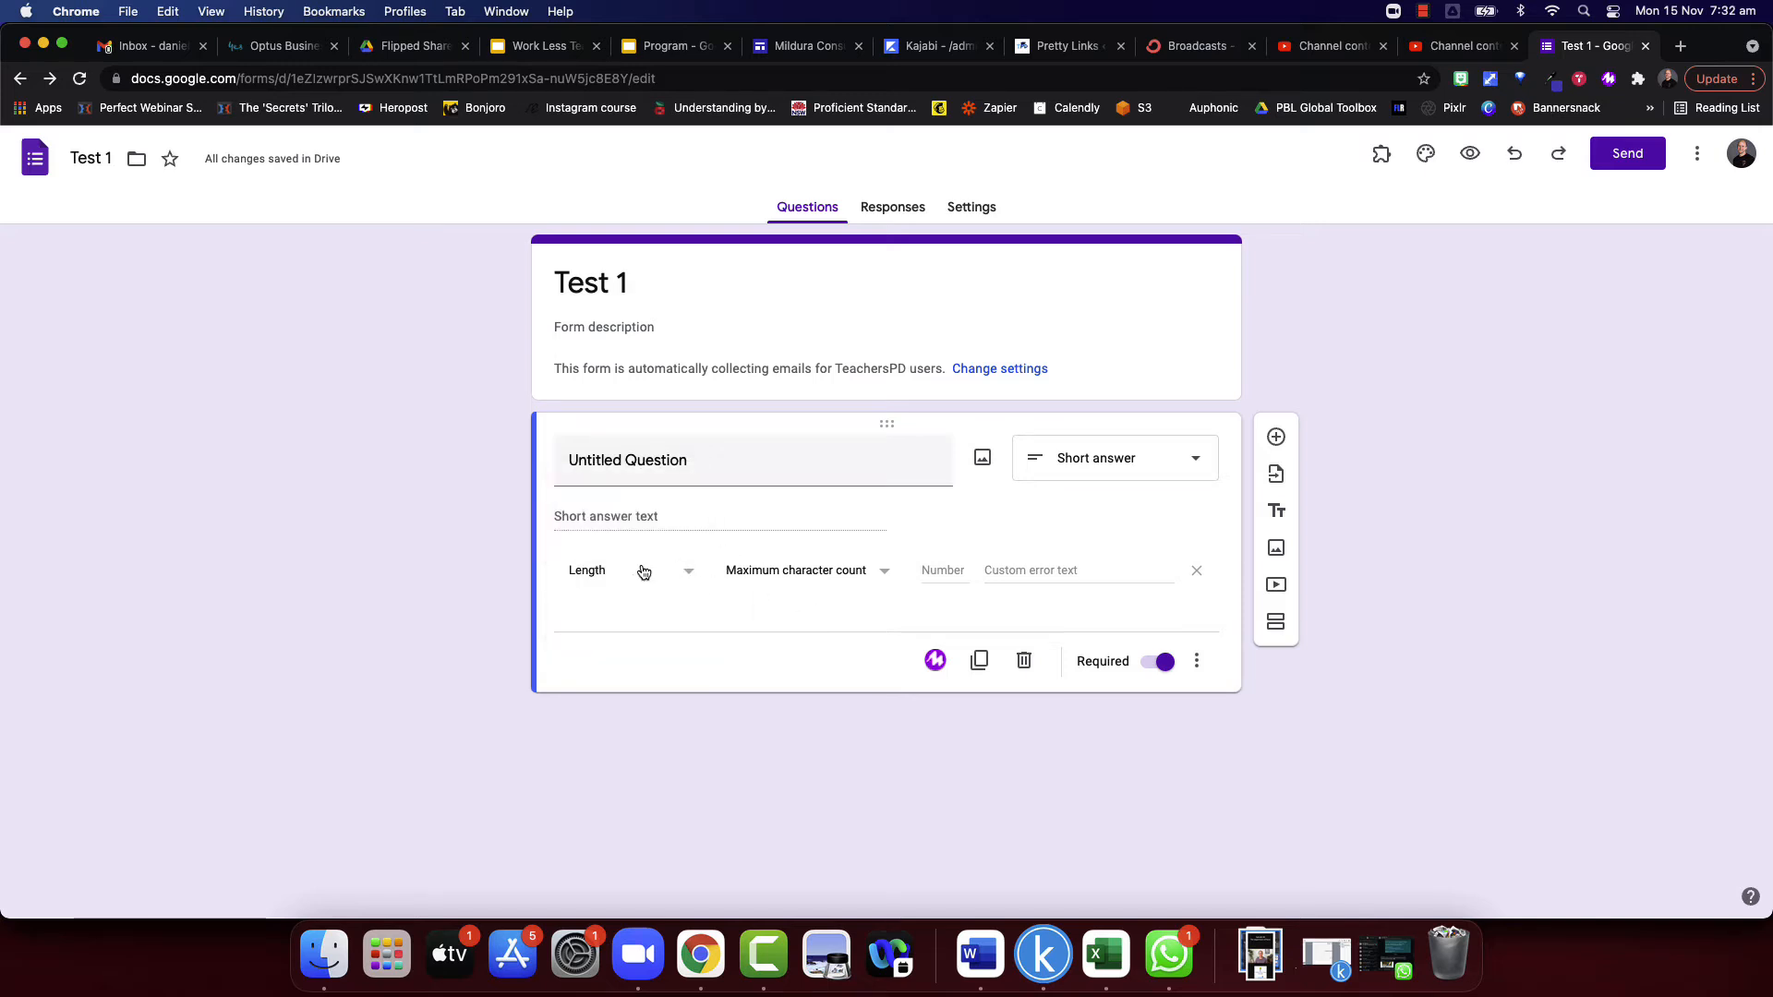
# - Change the question's type to Paragraph, turn on response validation and review its validation types
pyautogui.click(1174, 476)
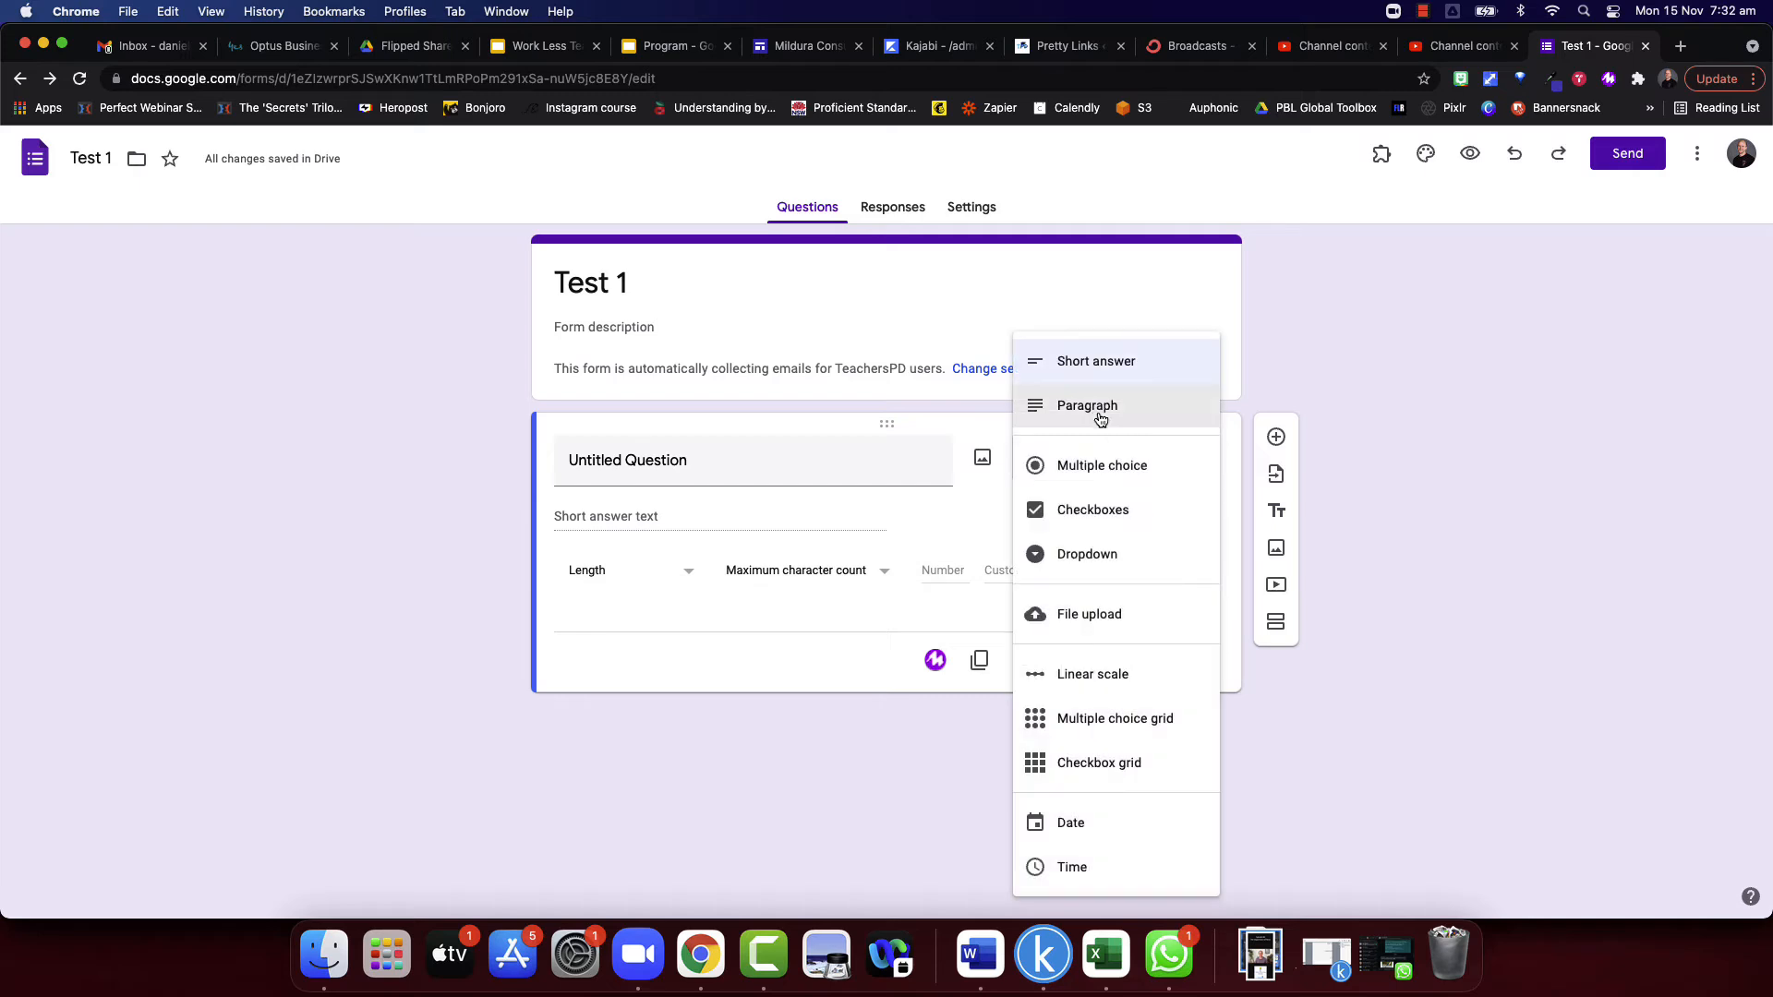
pyautogui.click(1099, 405)
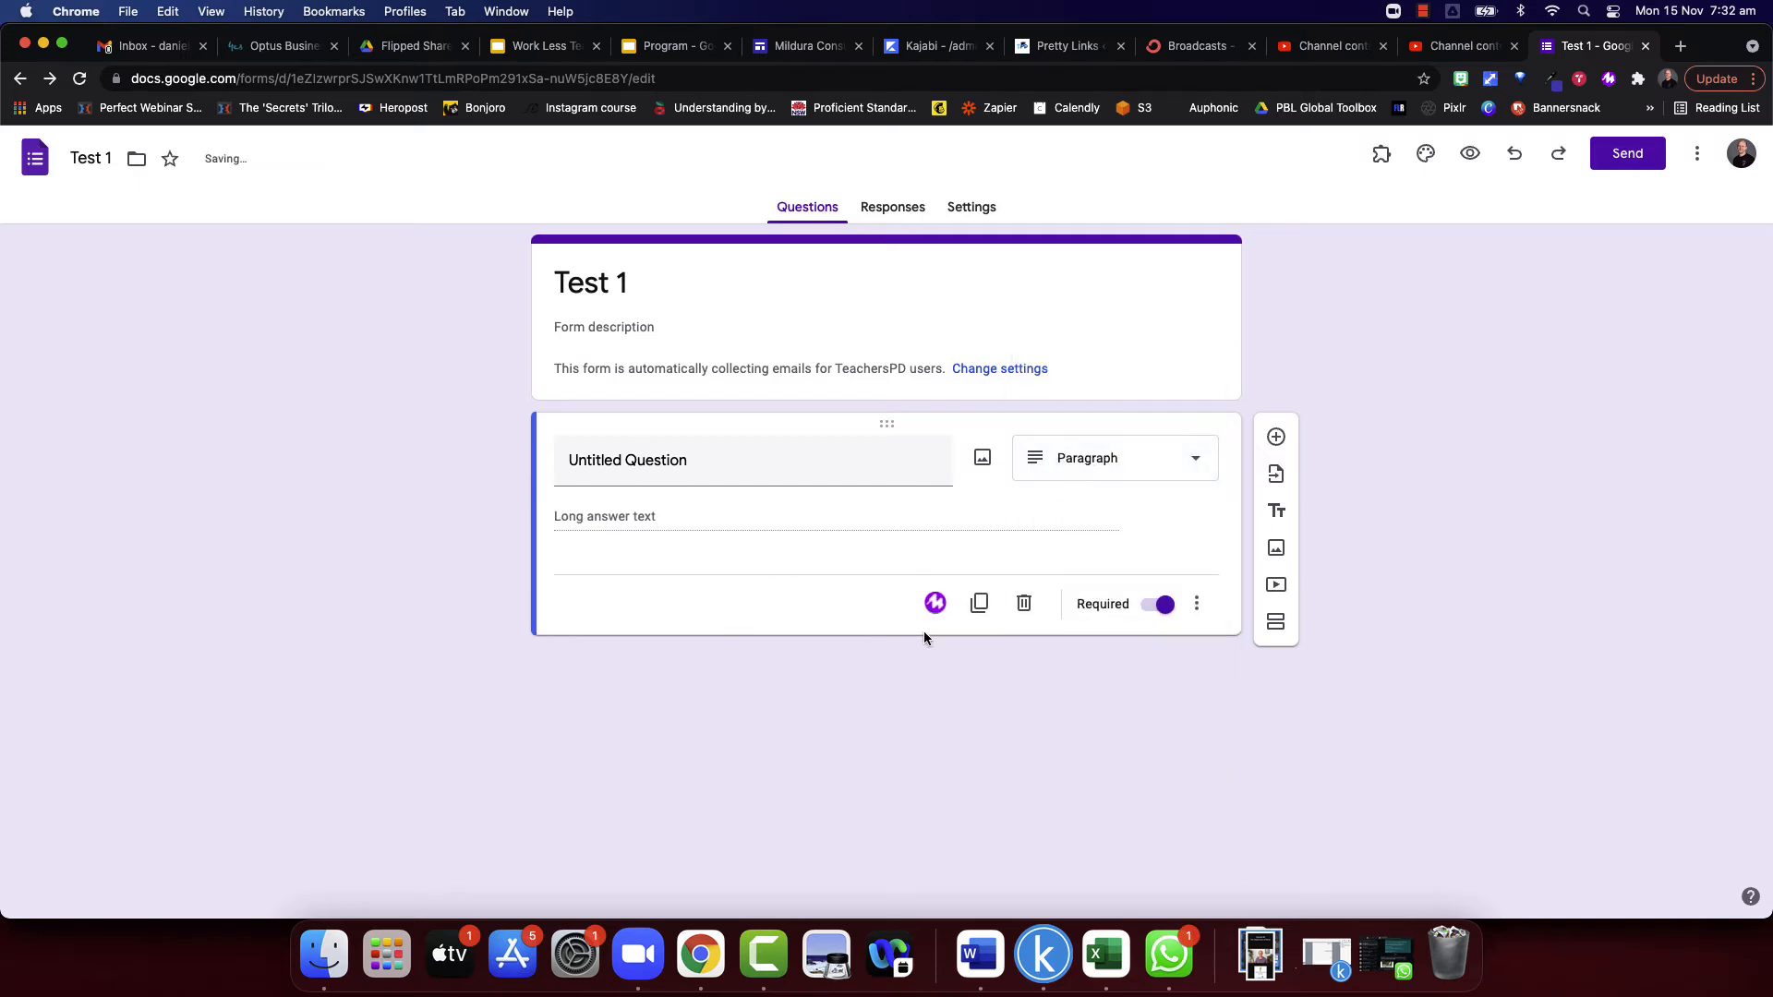
pyautogui.click(1197, 604)
pyautogui.click(1290, 719)
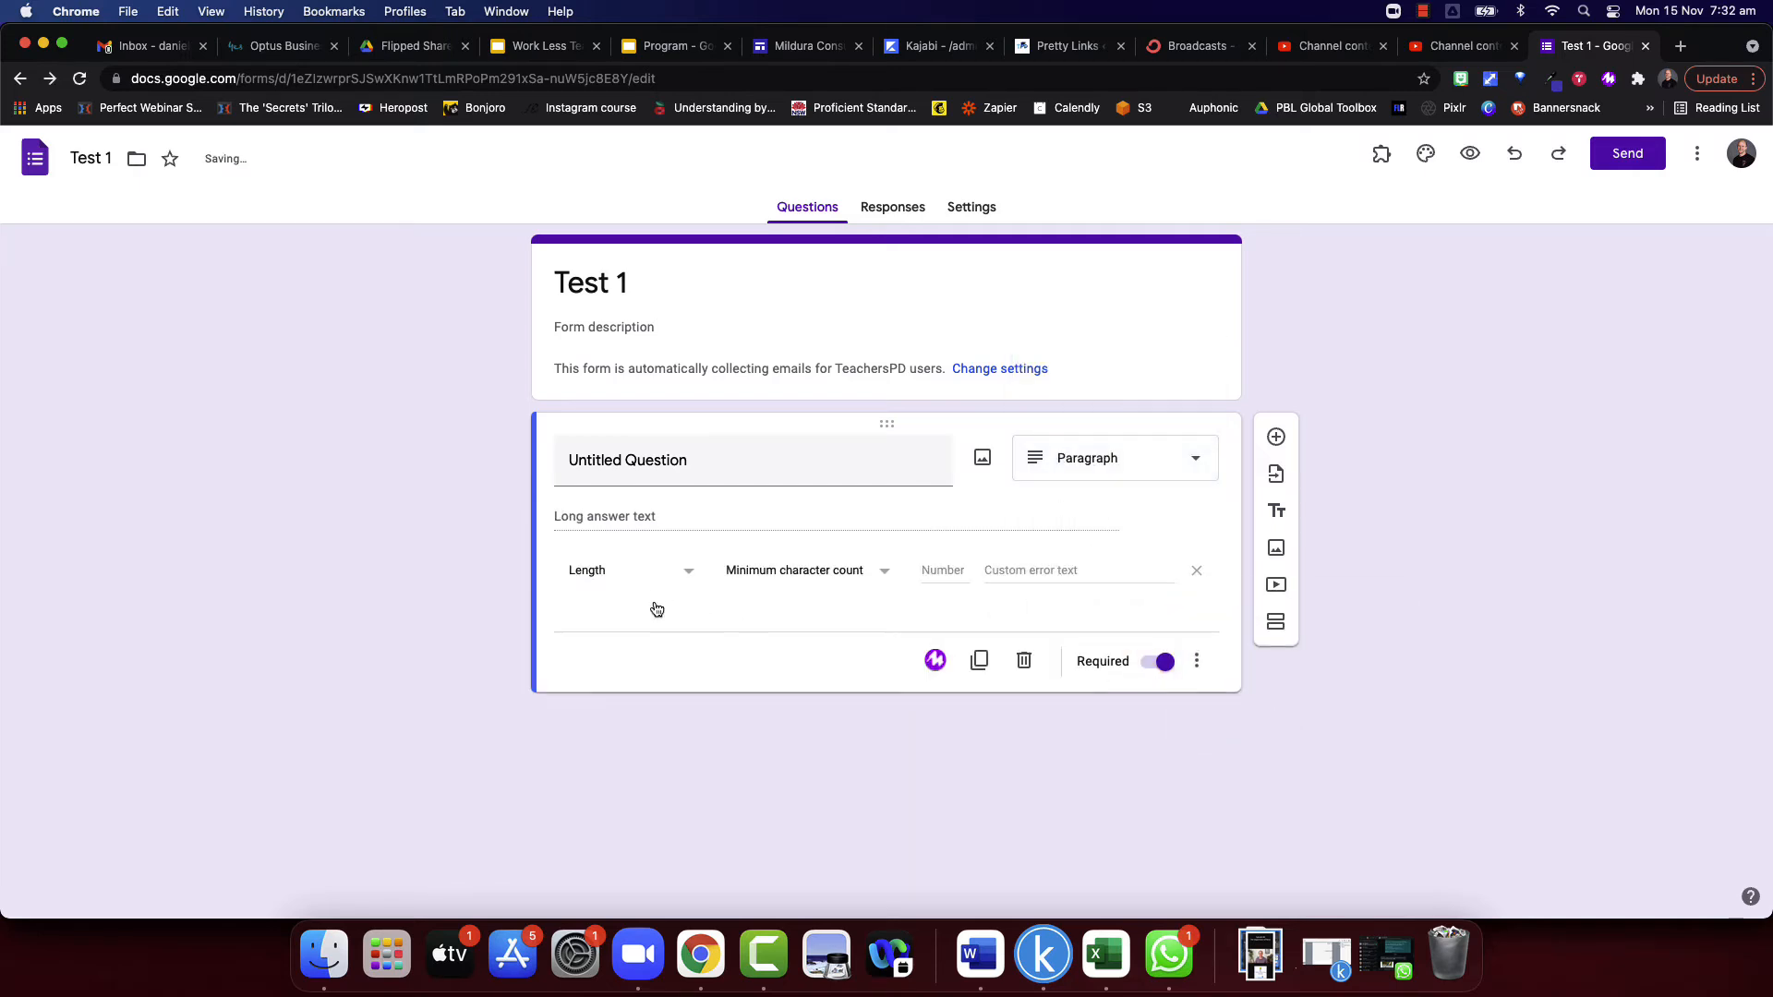
pyautogui.click(654, 574)
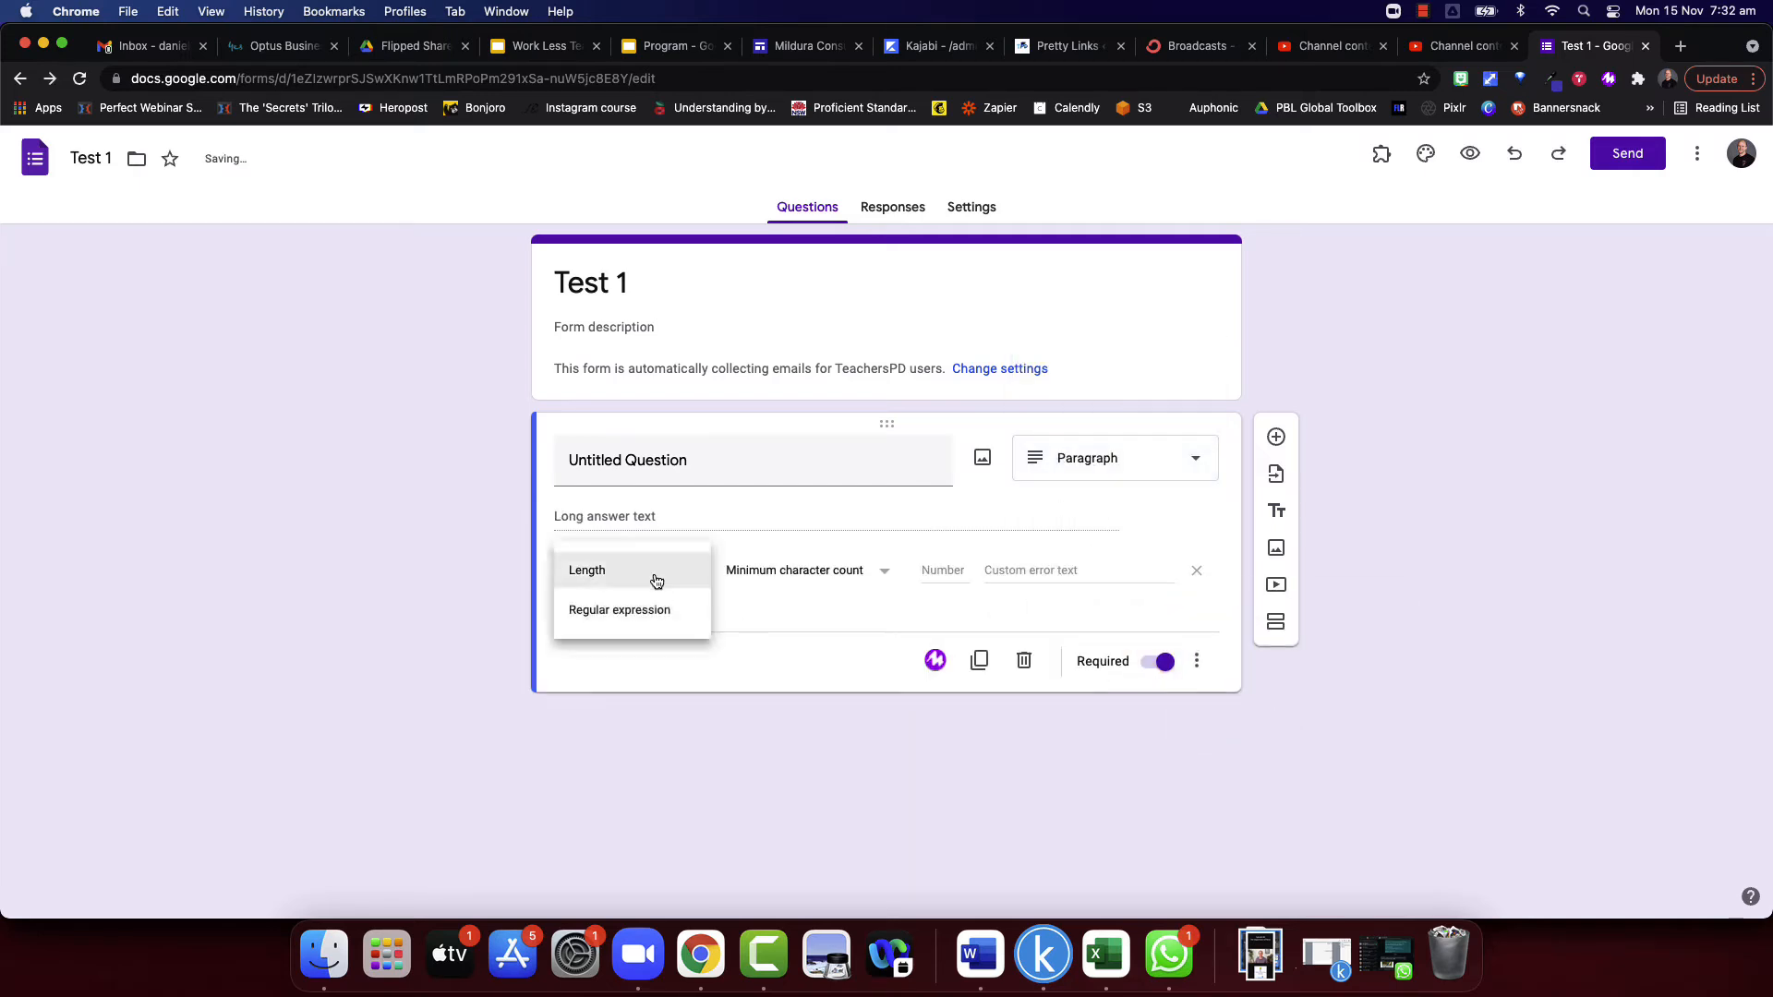
pyautogui.click(737, 660)
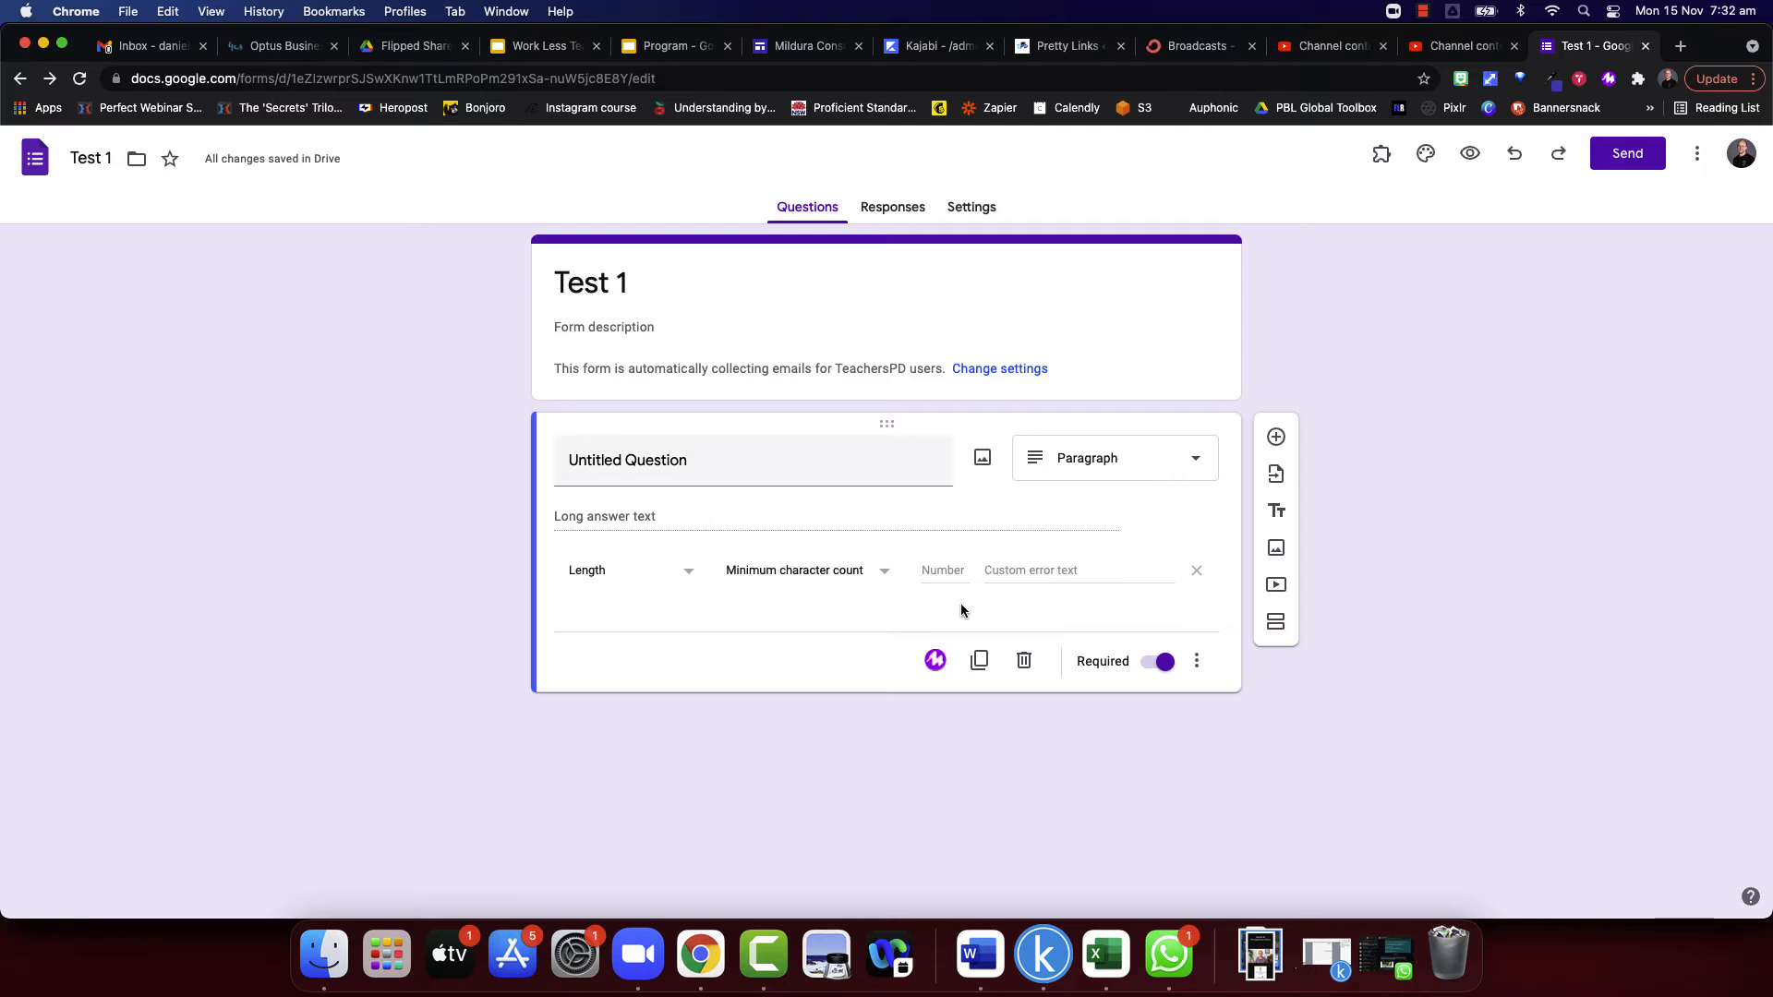
# - Make the question a Checkboxes question with the description "Select all that apply"
pyautogui.click(1197, 661)
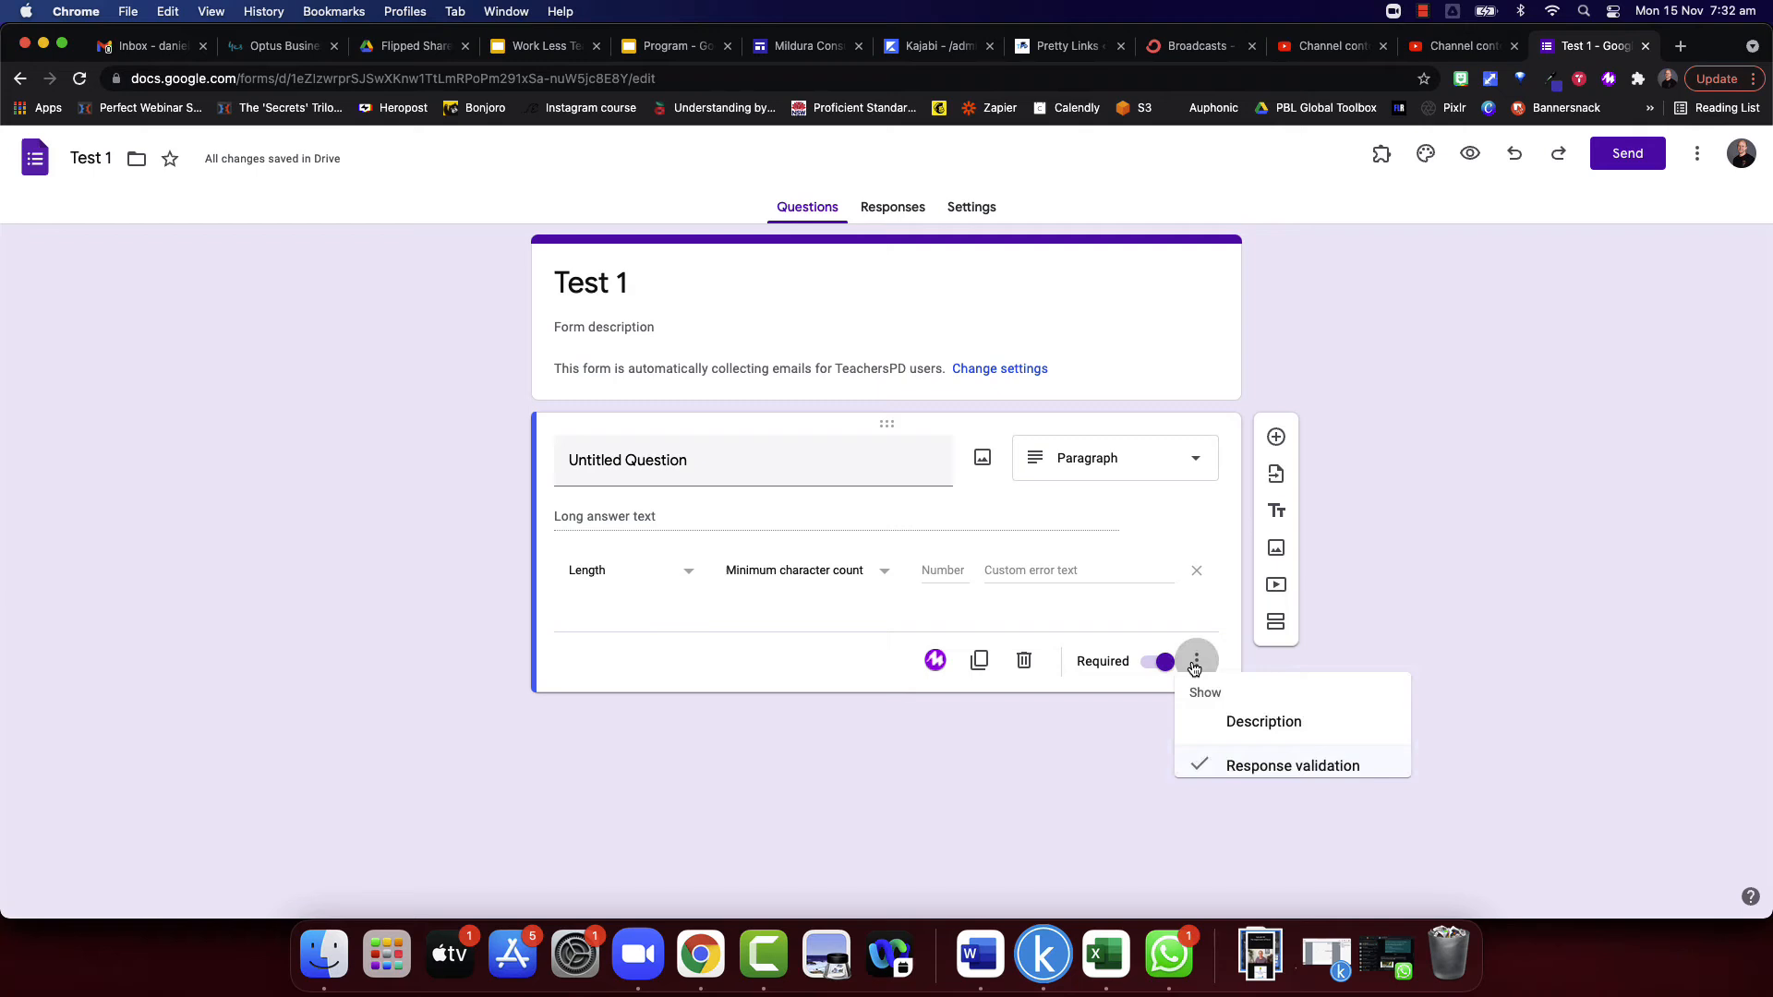
pyautogui.click(1279, 734)
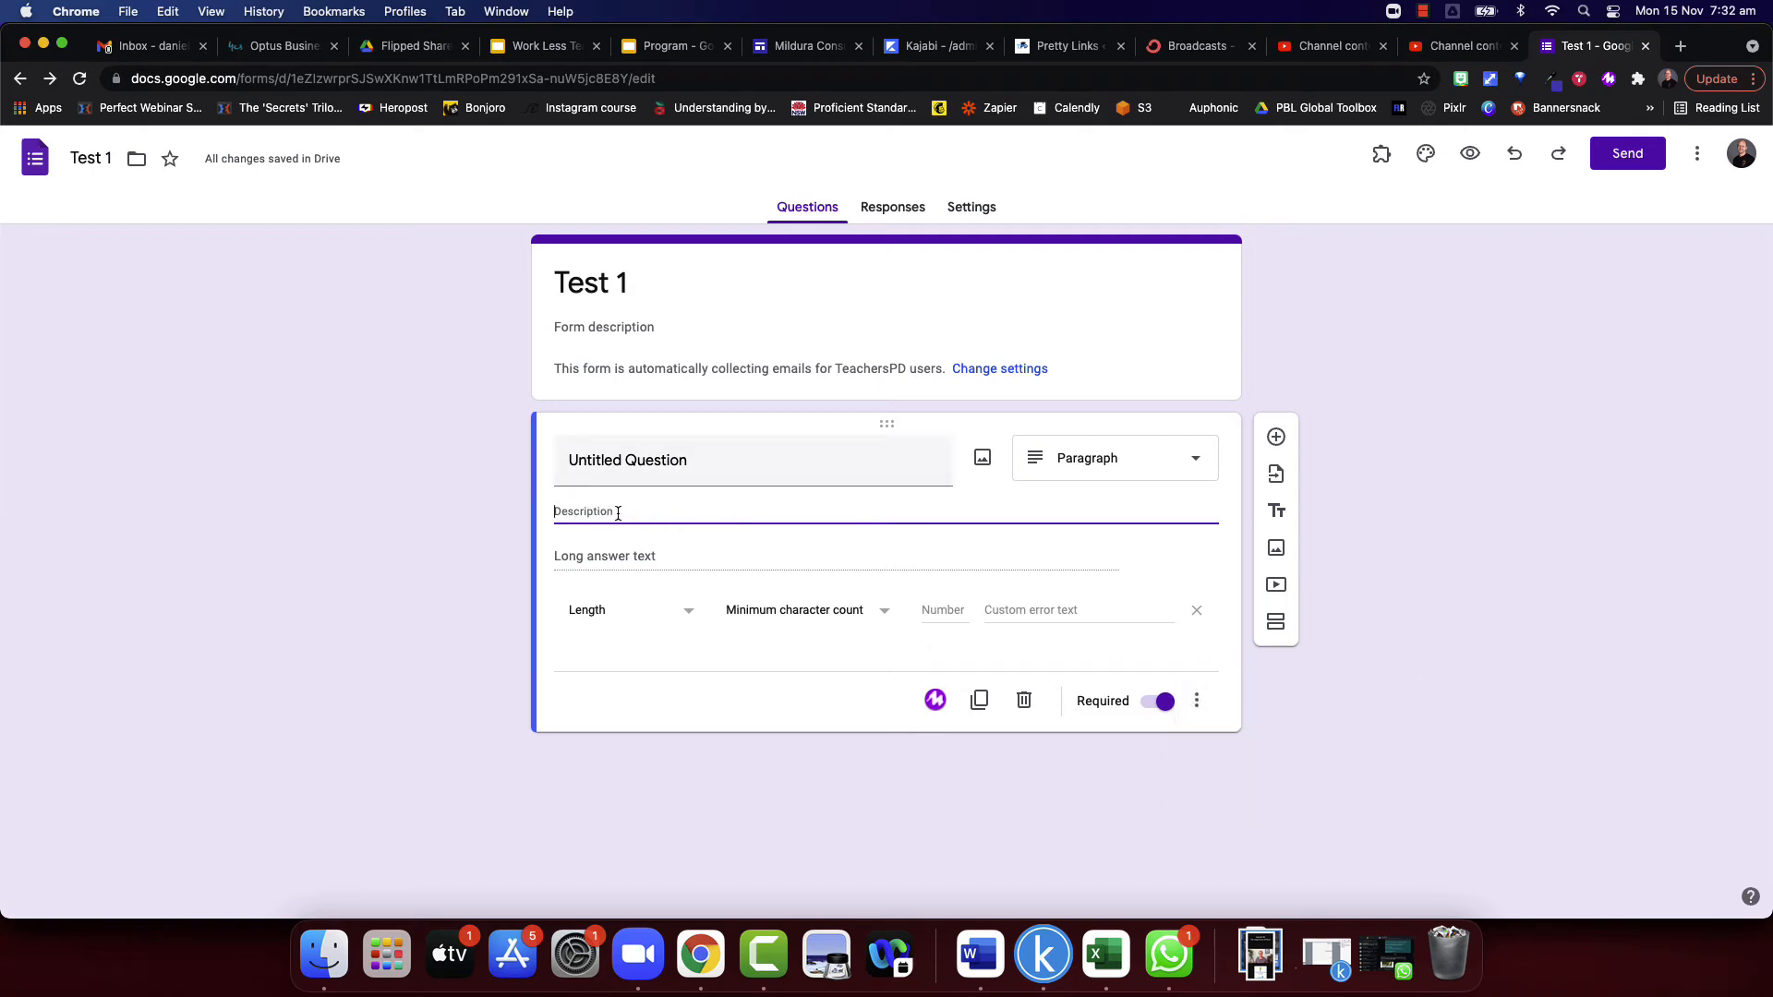
pyautogui.click(1138, 457)
pyautogui.click(1106, 526)
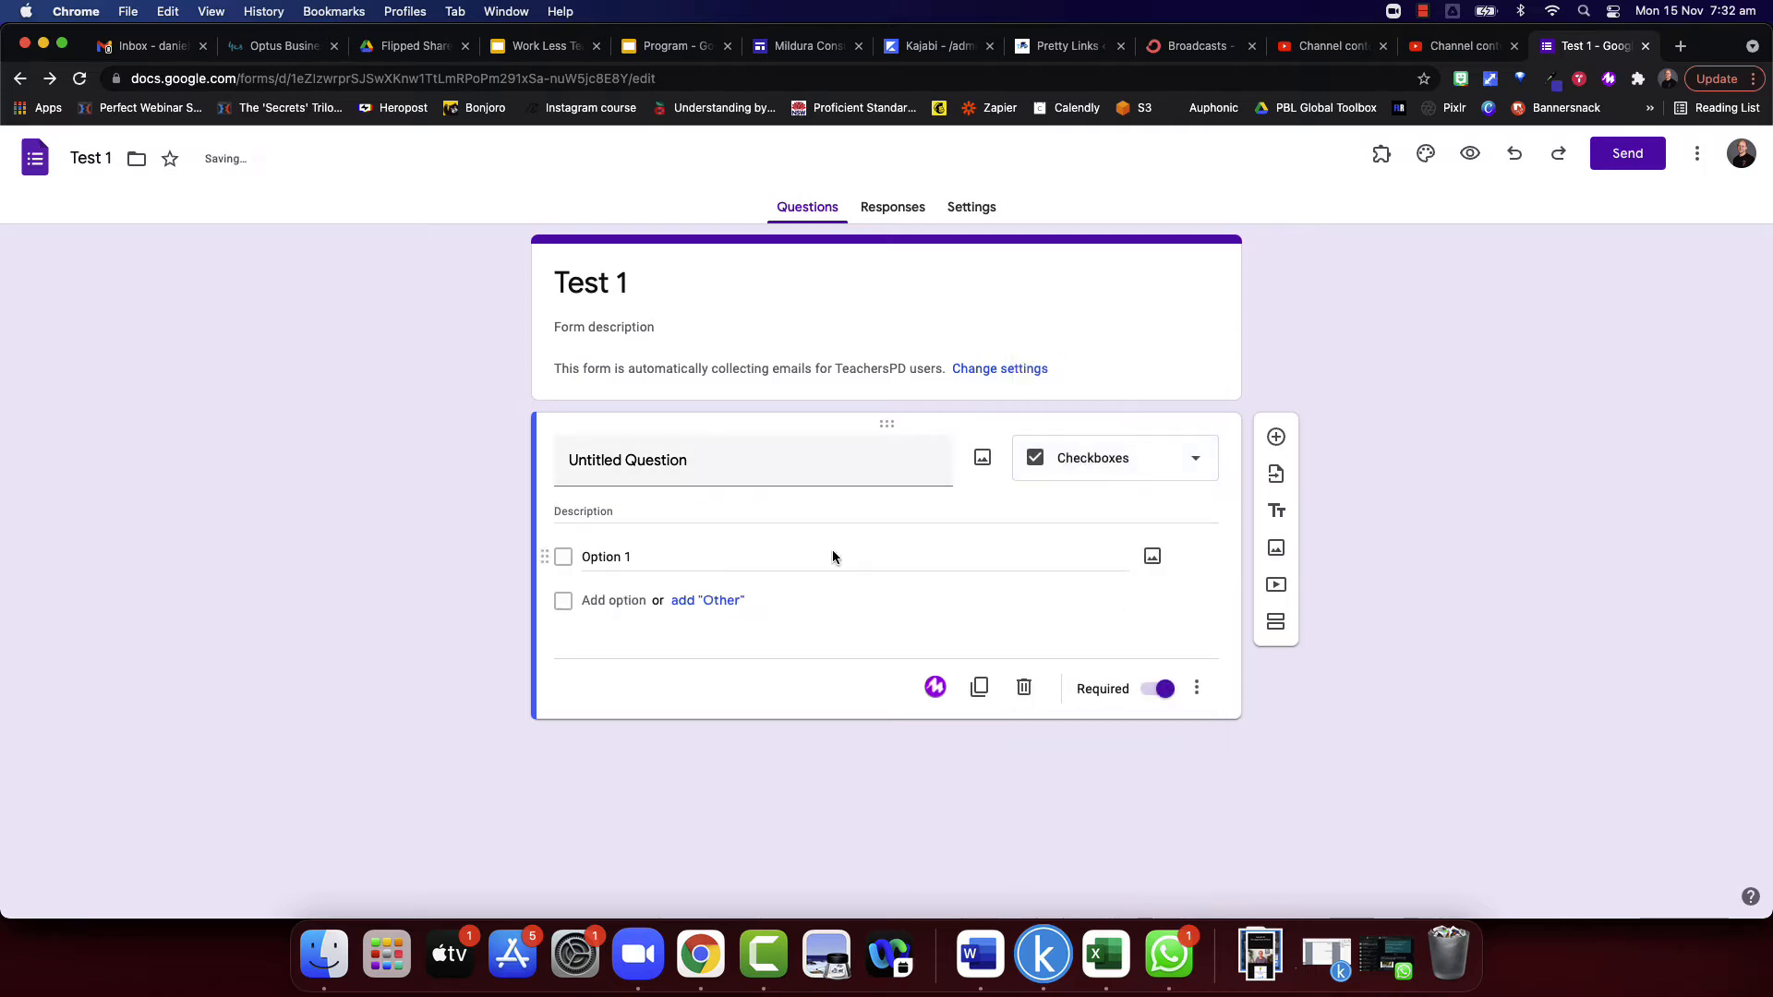
pyautogui.click(615, 511)
pyautogui.write('Select all that apply')
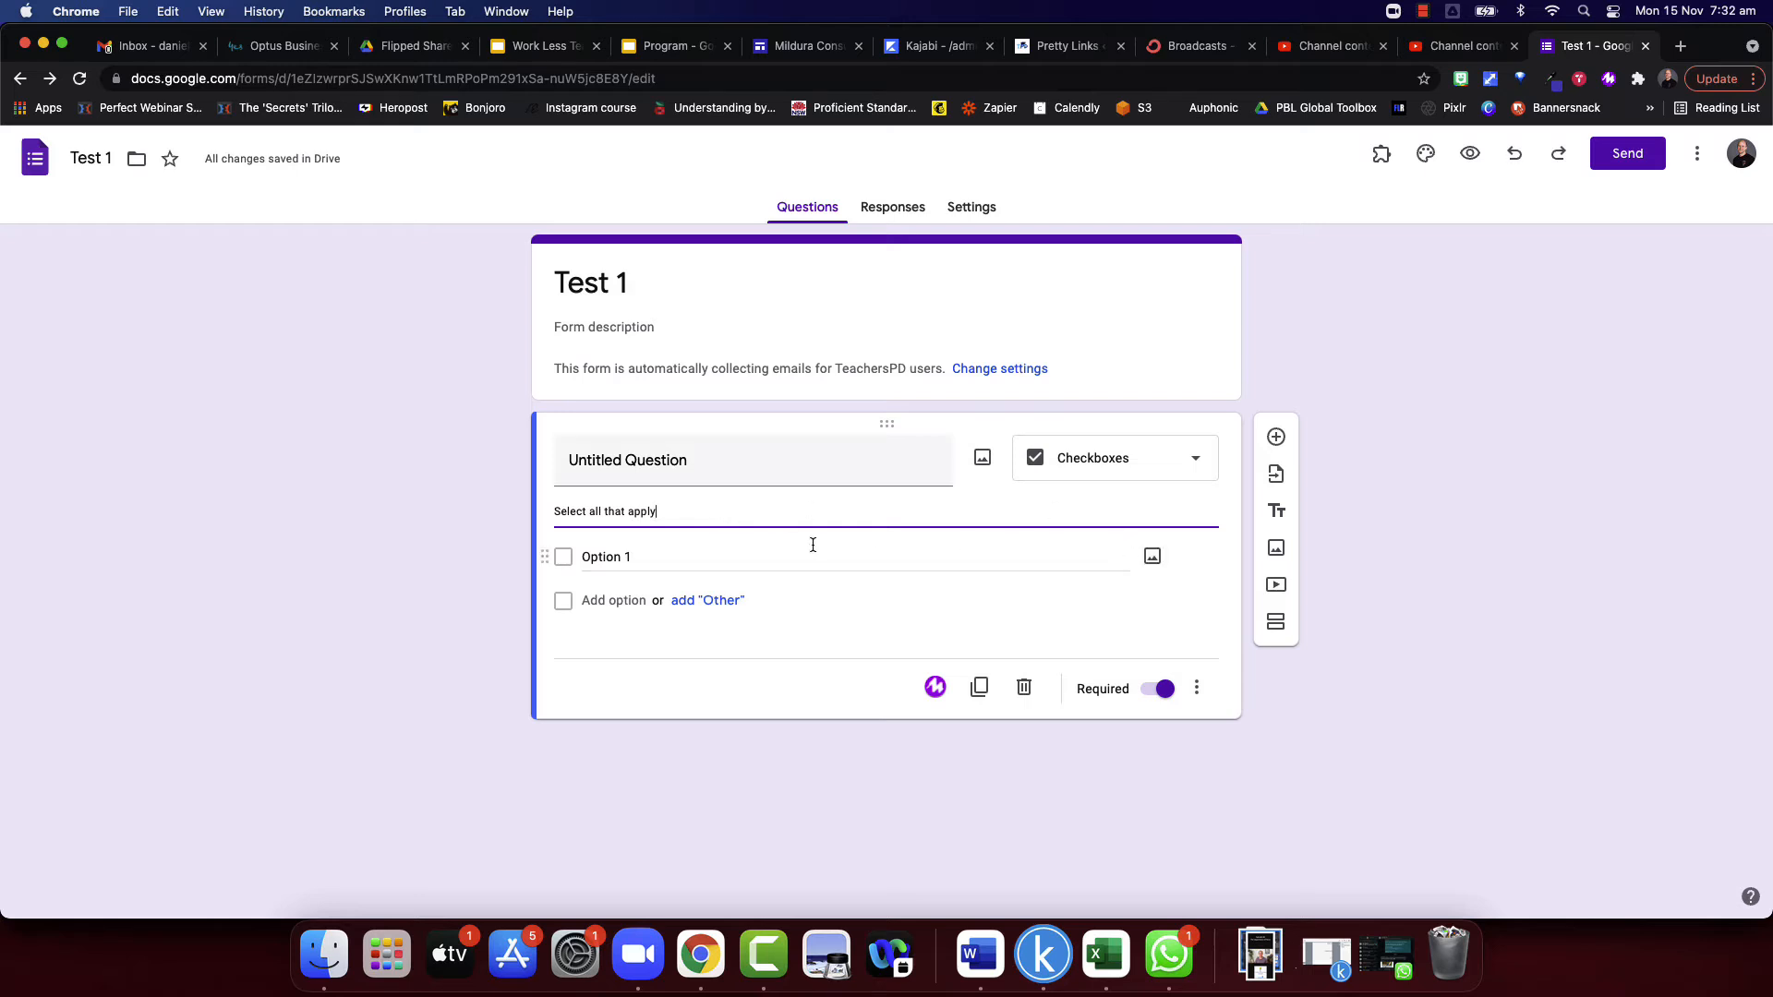
# - Insert a picture of a green frog on a branch into the question from a Google image search for "frogs"
pyautogui.click(982, 459)
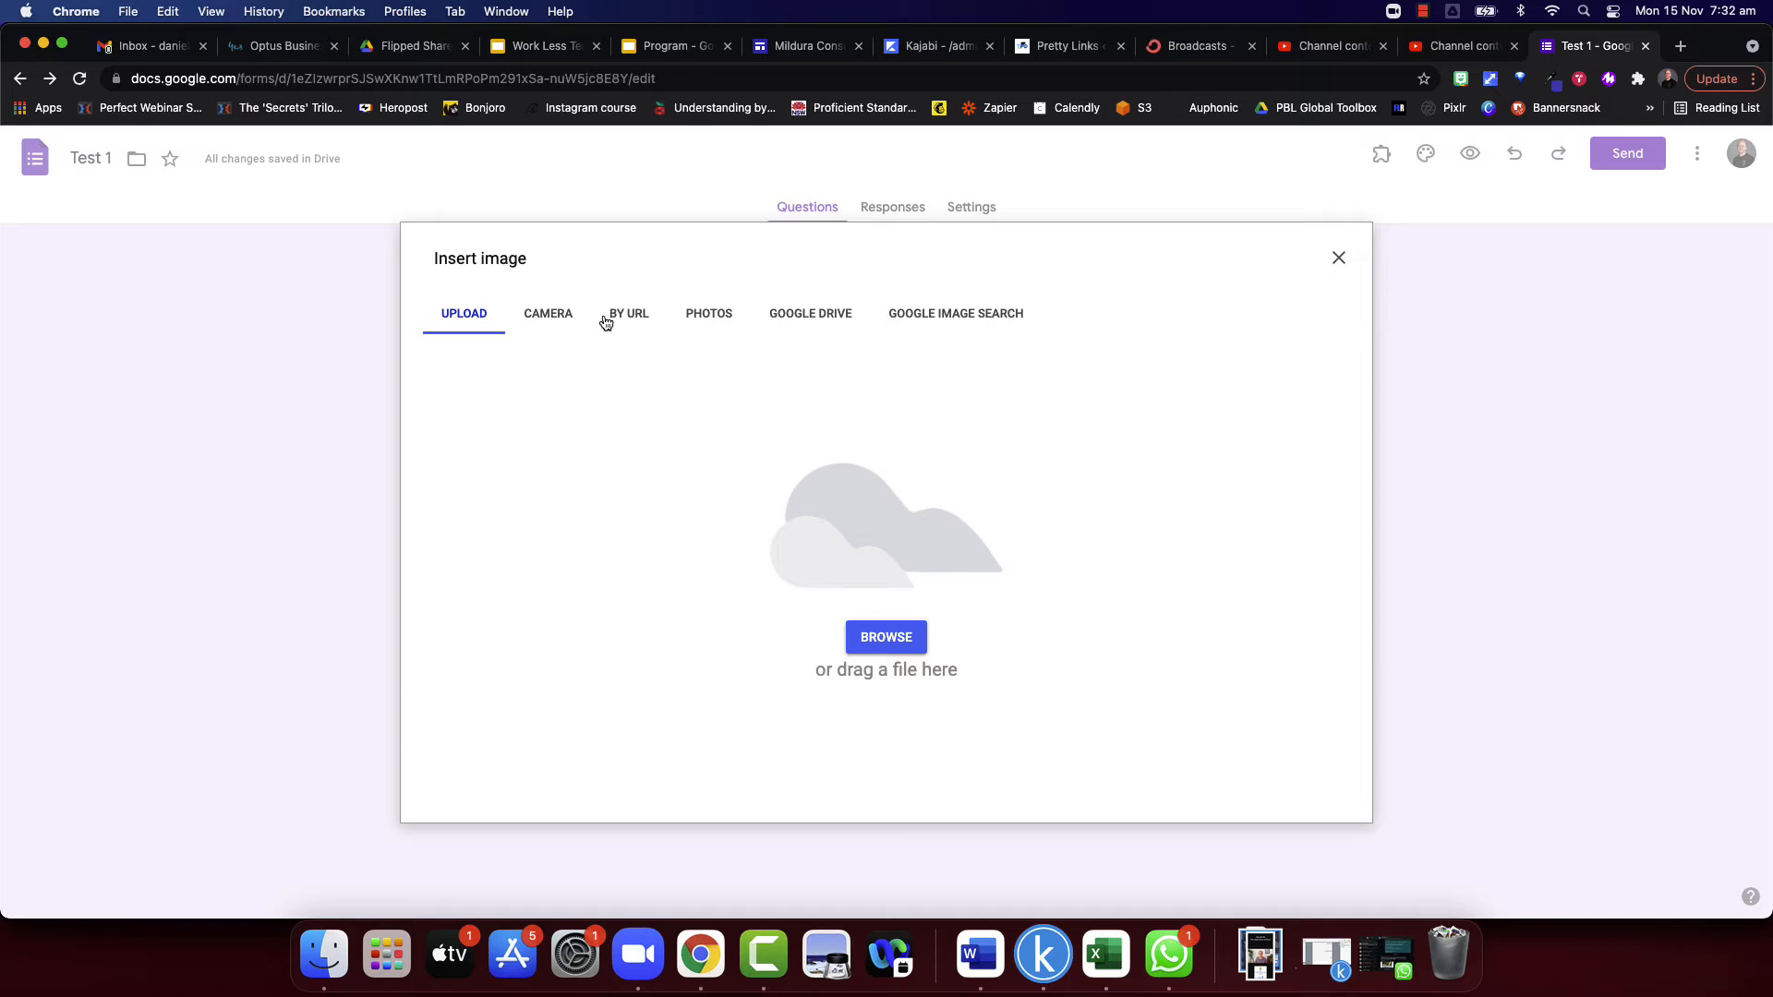
pyautogui.click(947, 318)
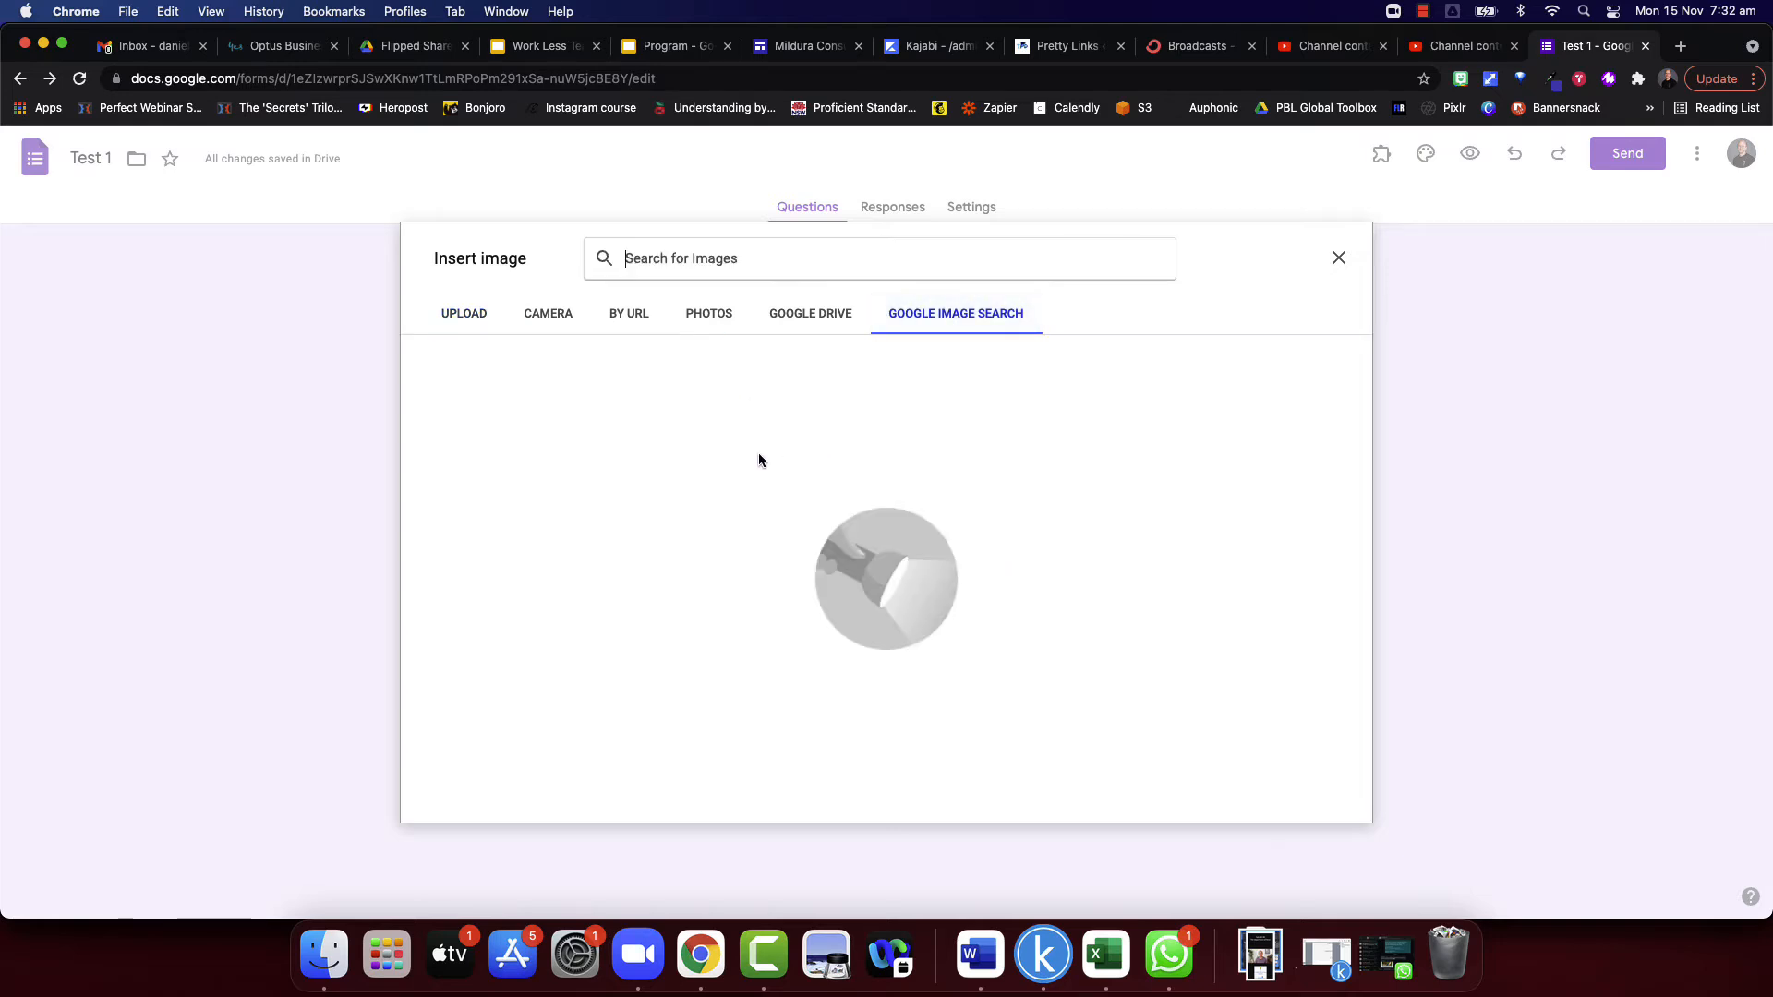
pyautogui.write('frogs')
pyautogui.press('Return')
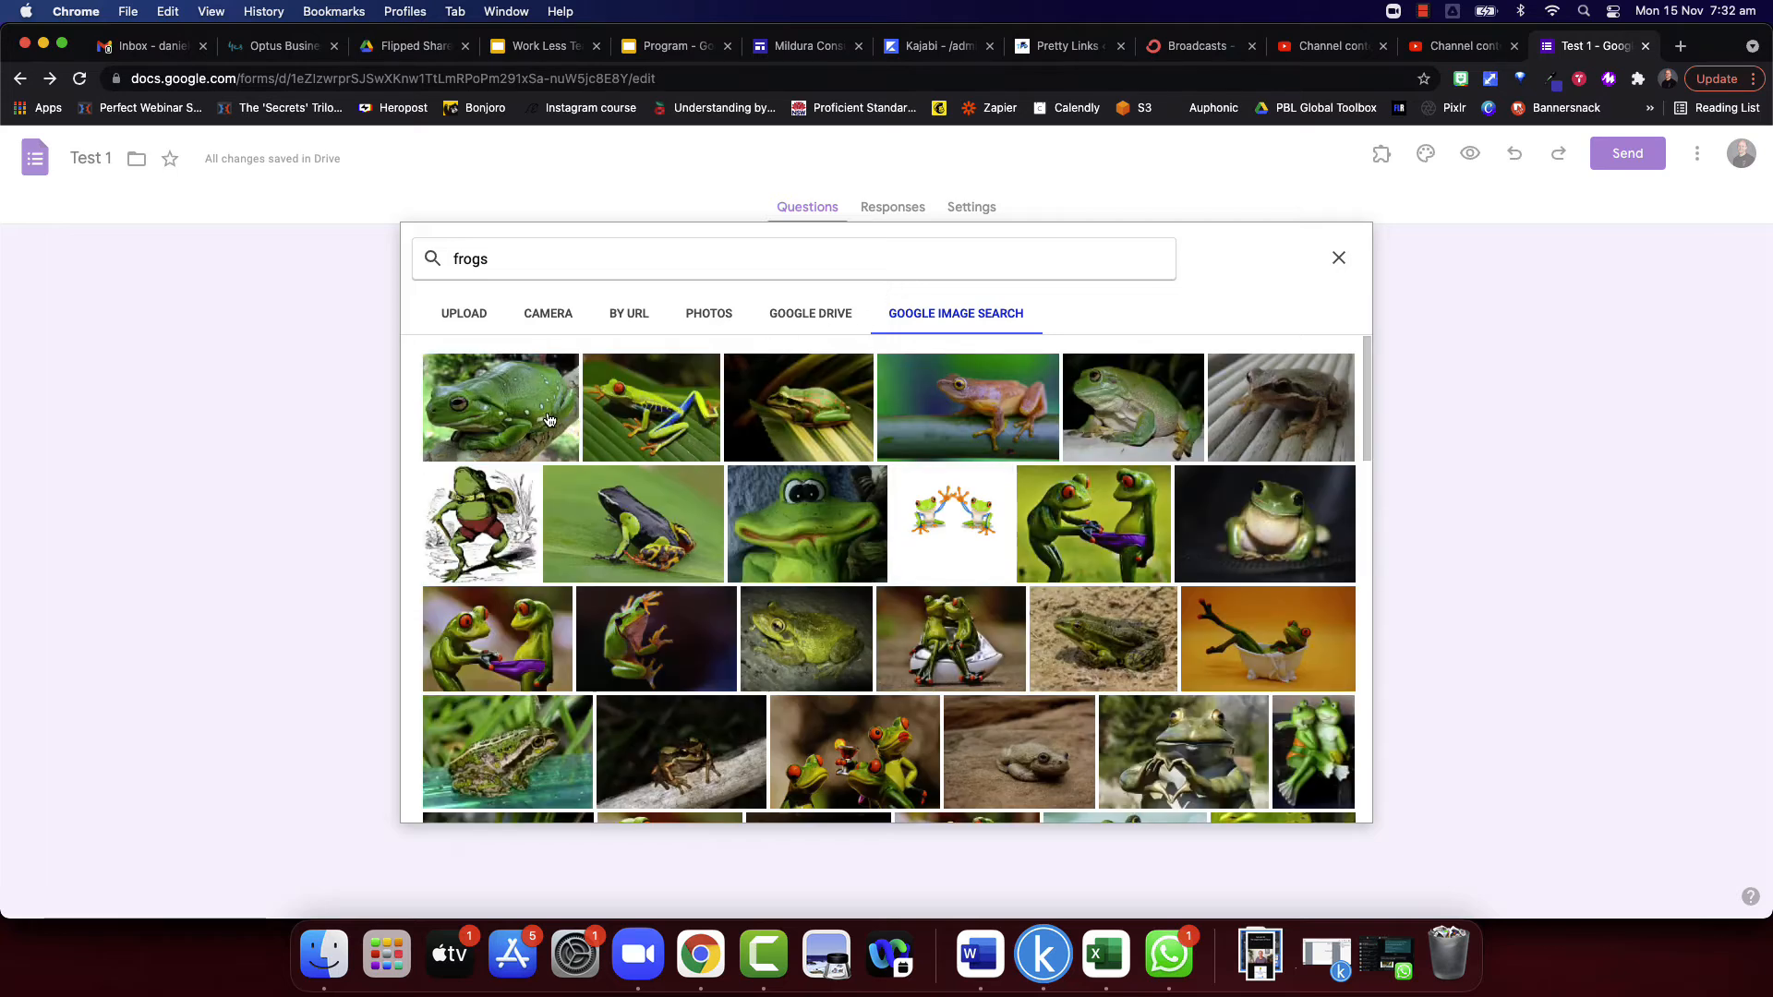
pyautogui.click(1327, 804)
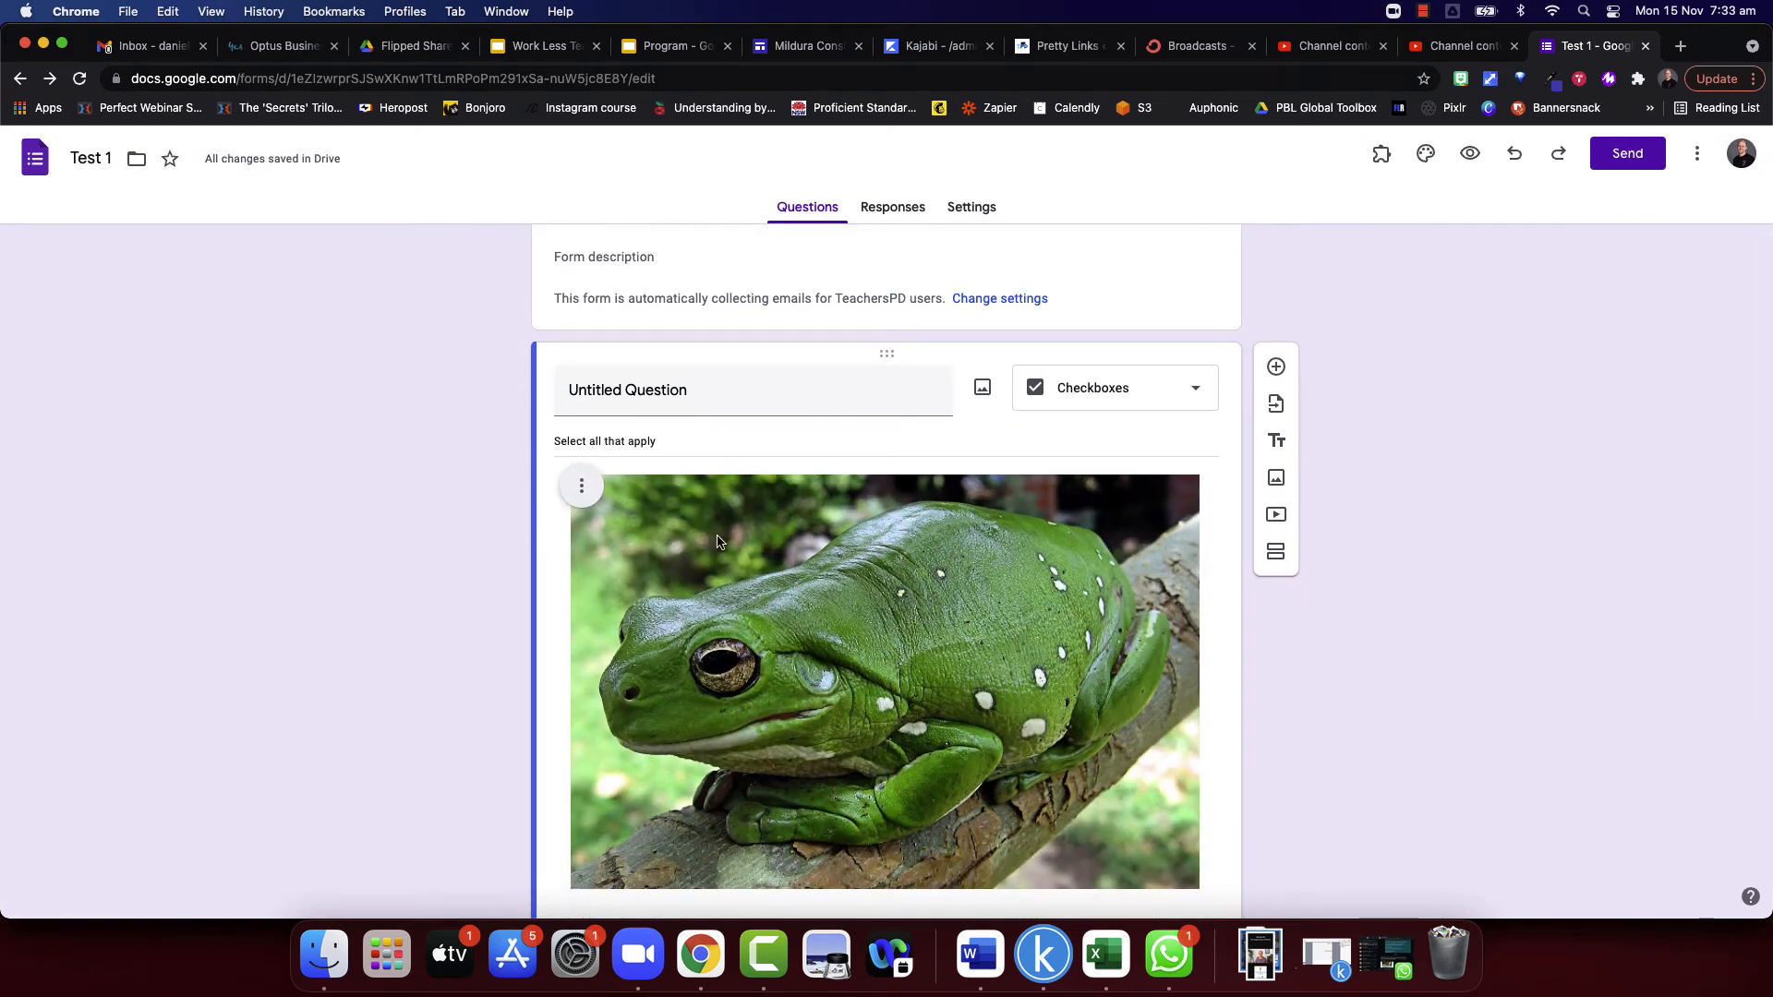
# - Remove the green frog picture from the checkboxes question
pyautogui.click(582, 487)
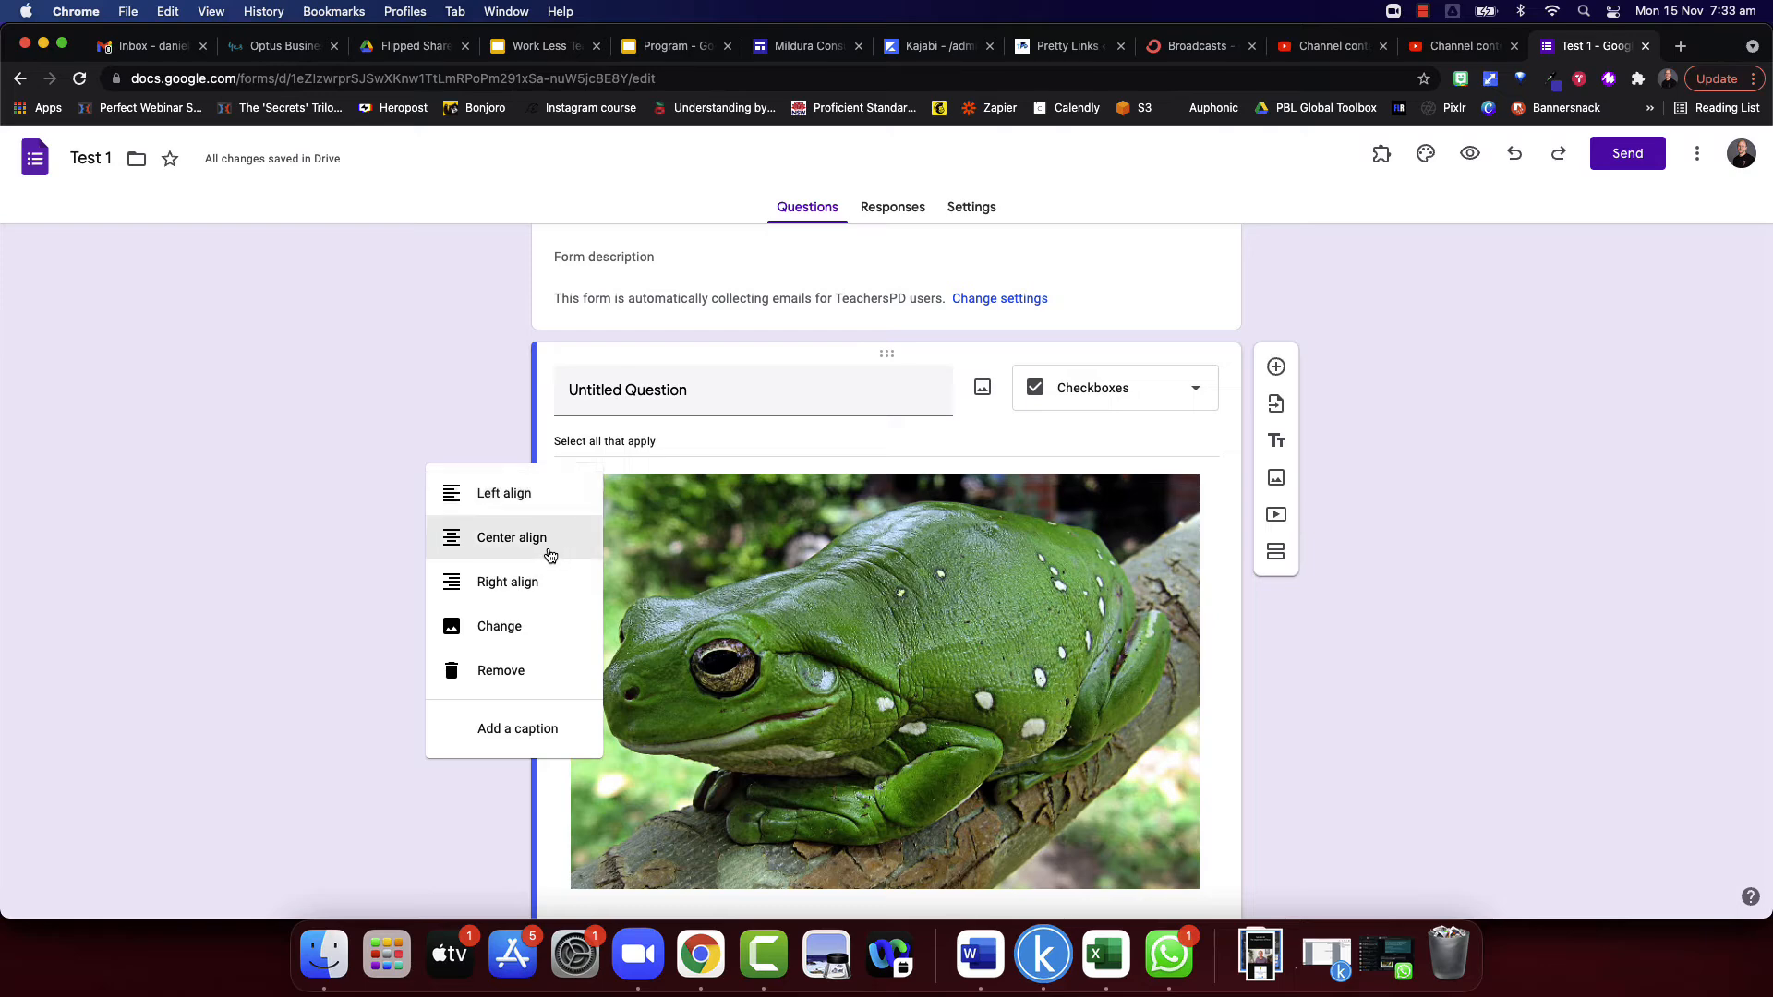
pyautogui.click(504, 692)
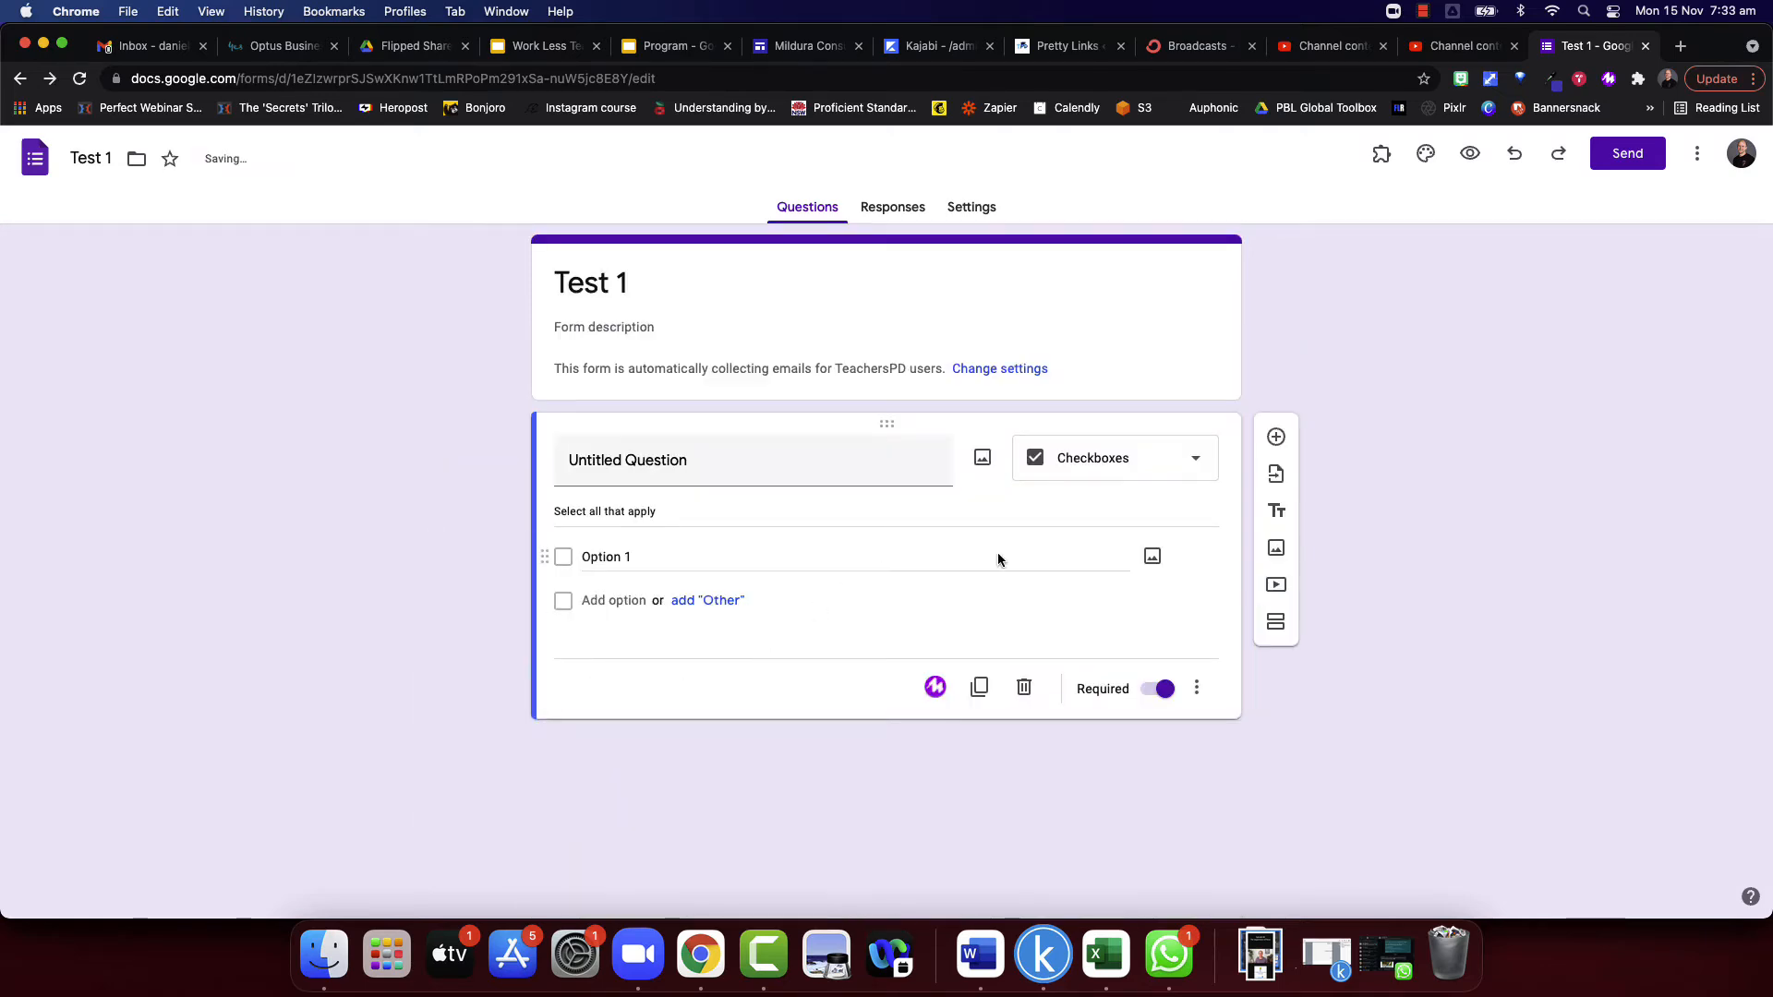
# - Search YouTube for "energy systems" and insert the "Energy Systems" HSC PDHPE video below the checkboxes question
pyautogui.click(1274, 584)
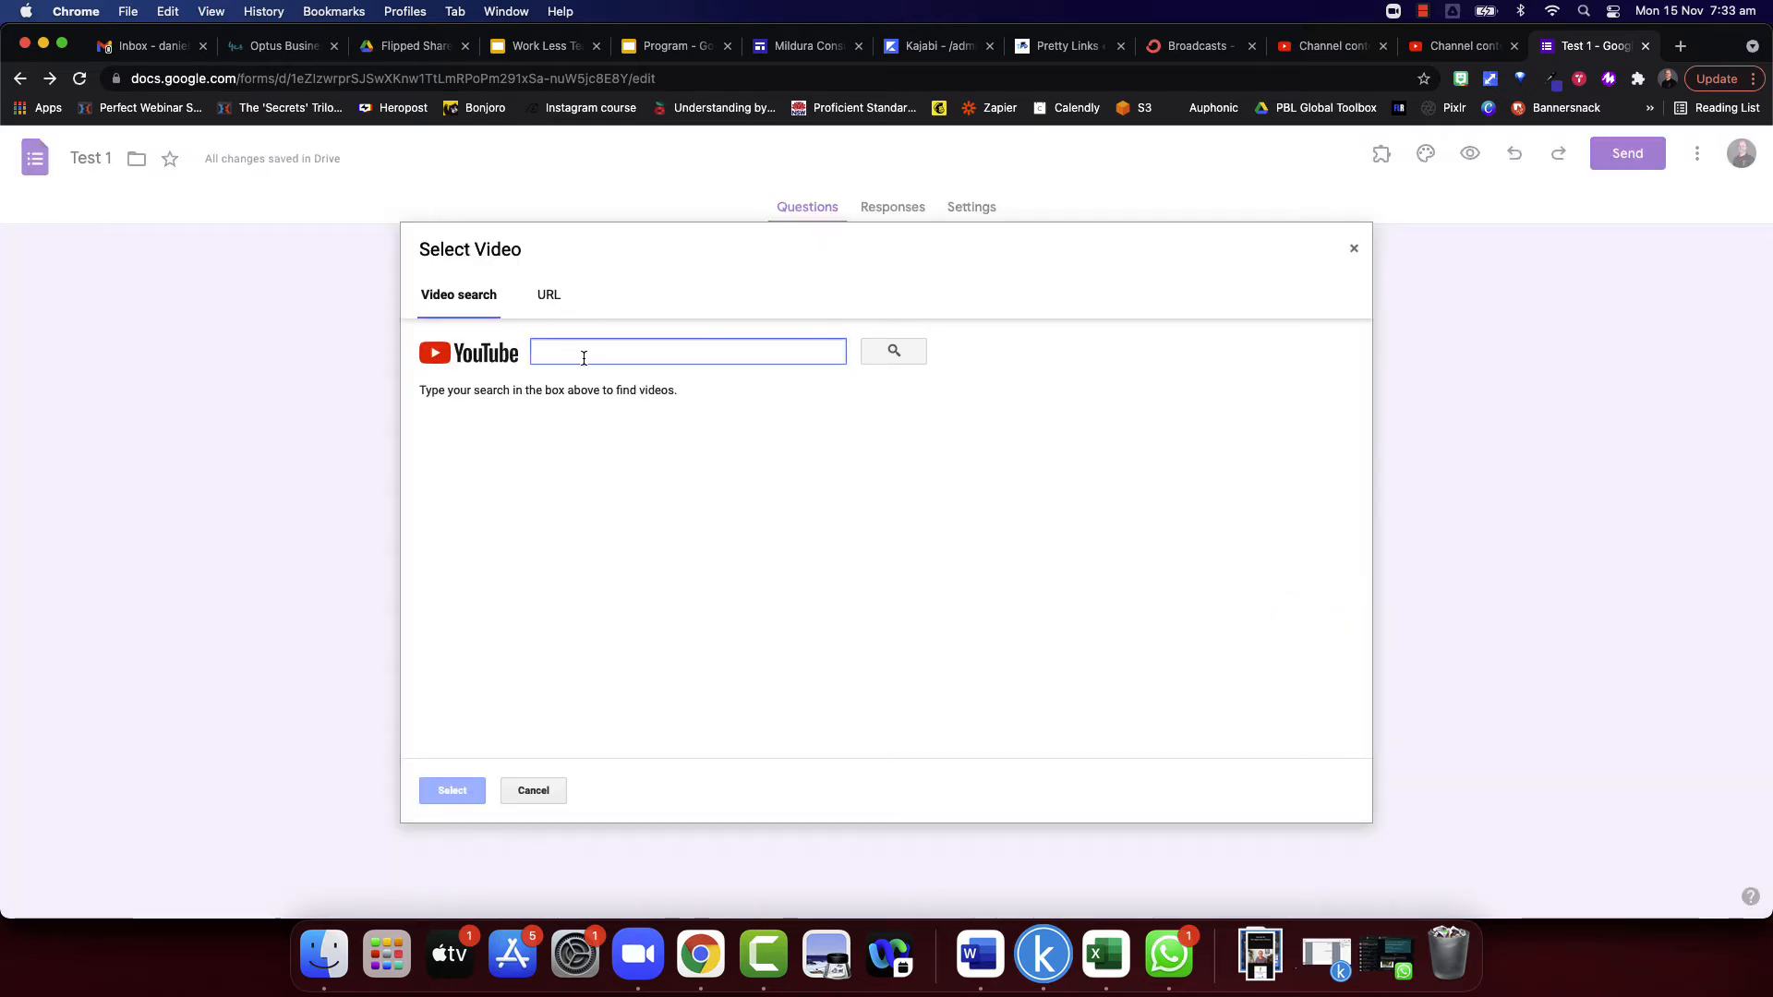
pyautogui.write('energy systems')
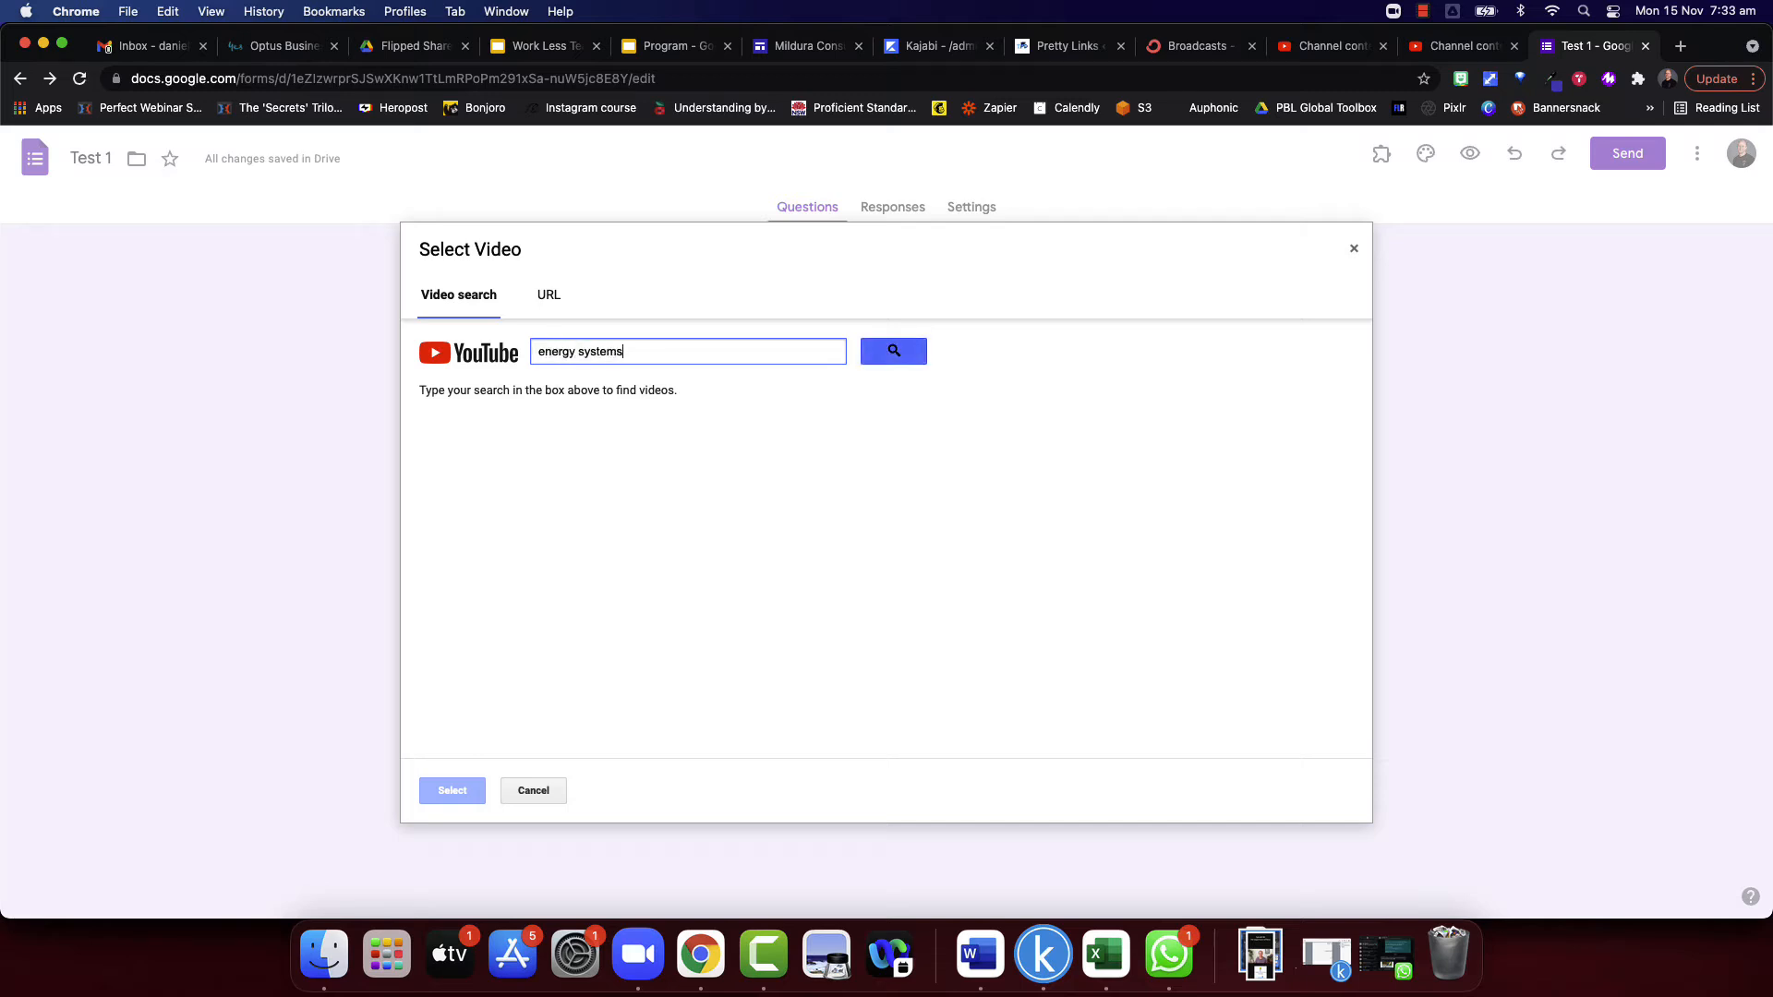
pyautogui.press('Return')
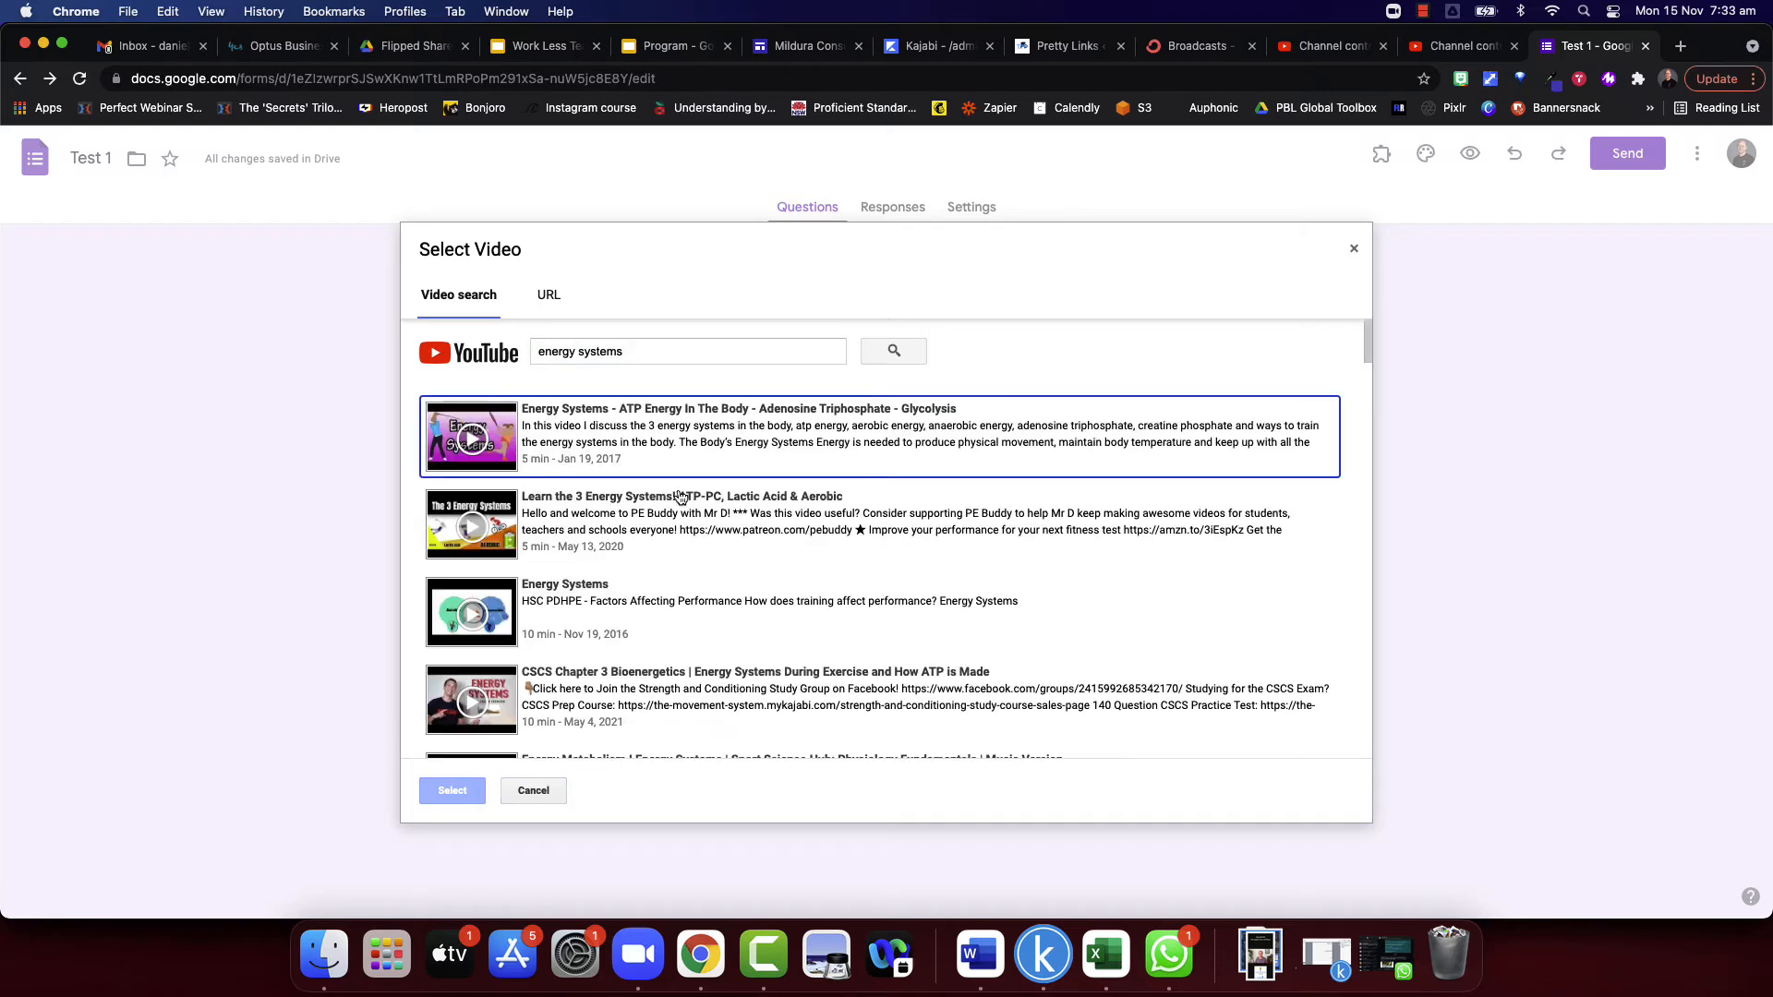
pyautogui.click(559, 614)
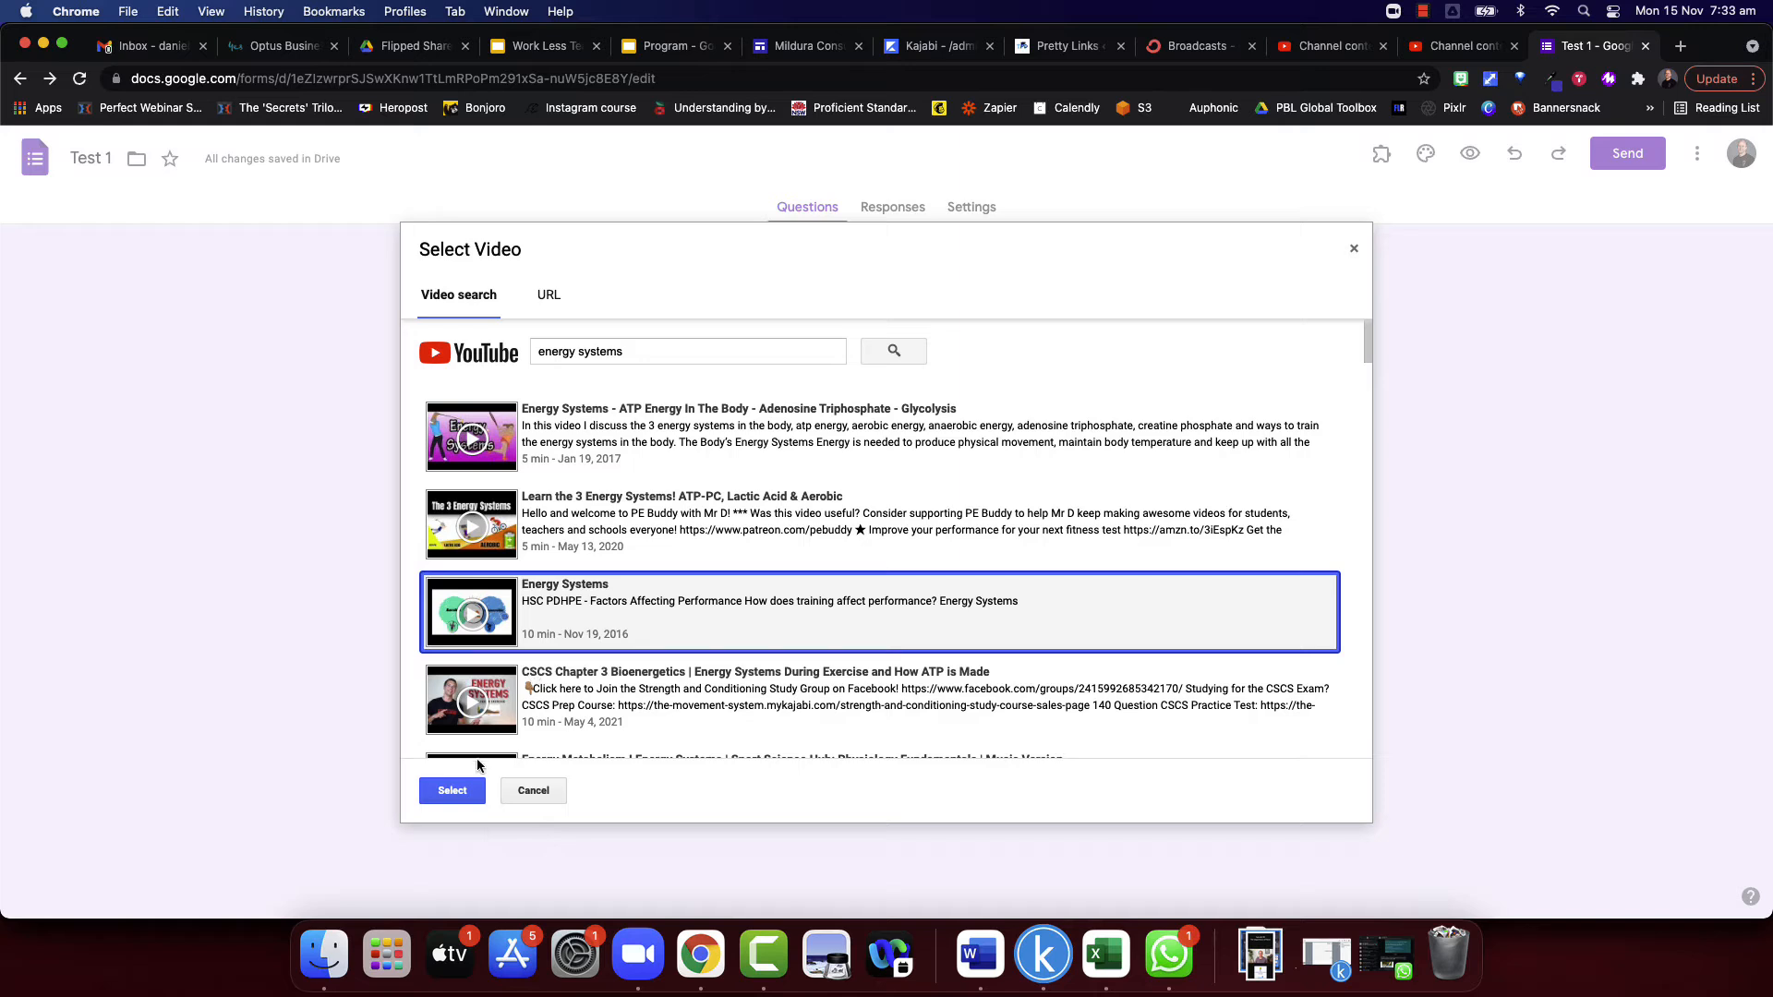
pyautogui.click(473, 792)
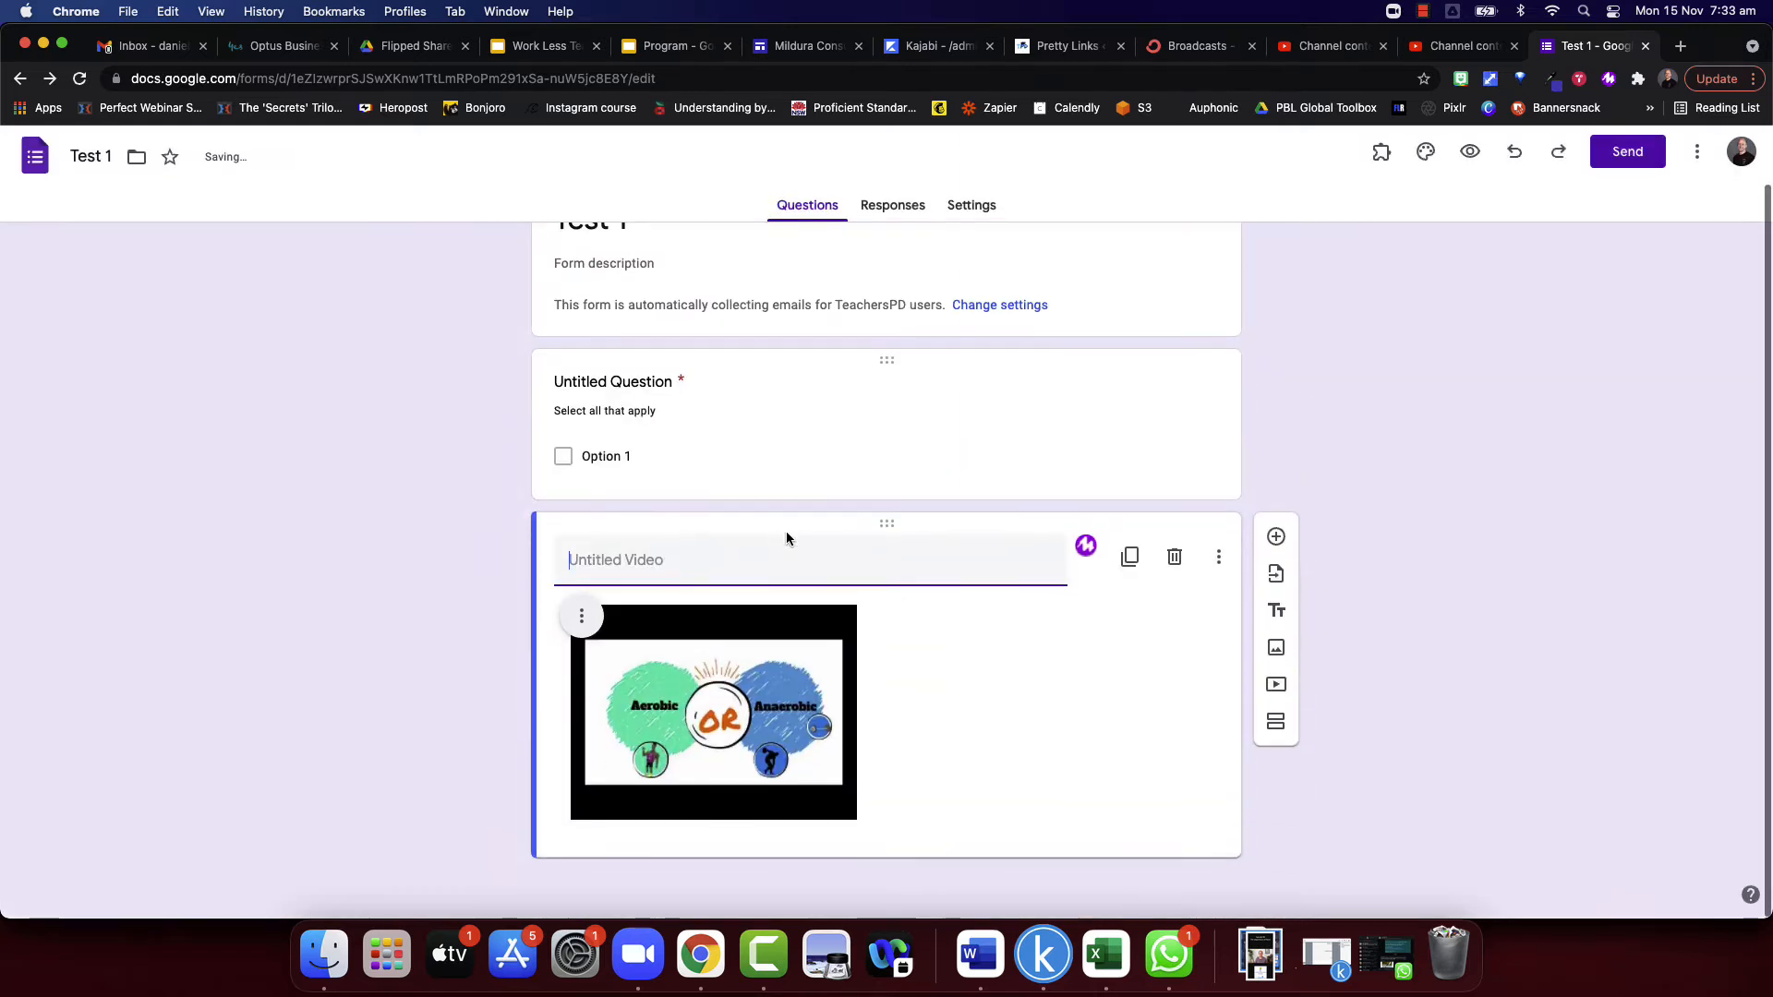
# - Center-align the energy systems video and add a new multiple choice question below it
pyautogui.click(590, 619)
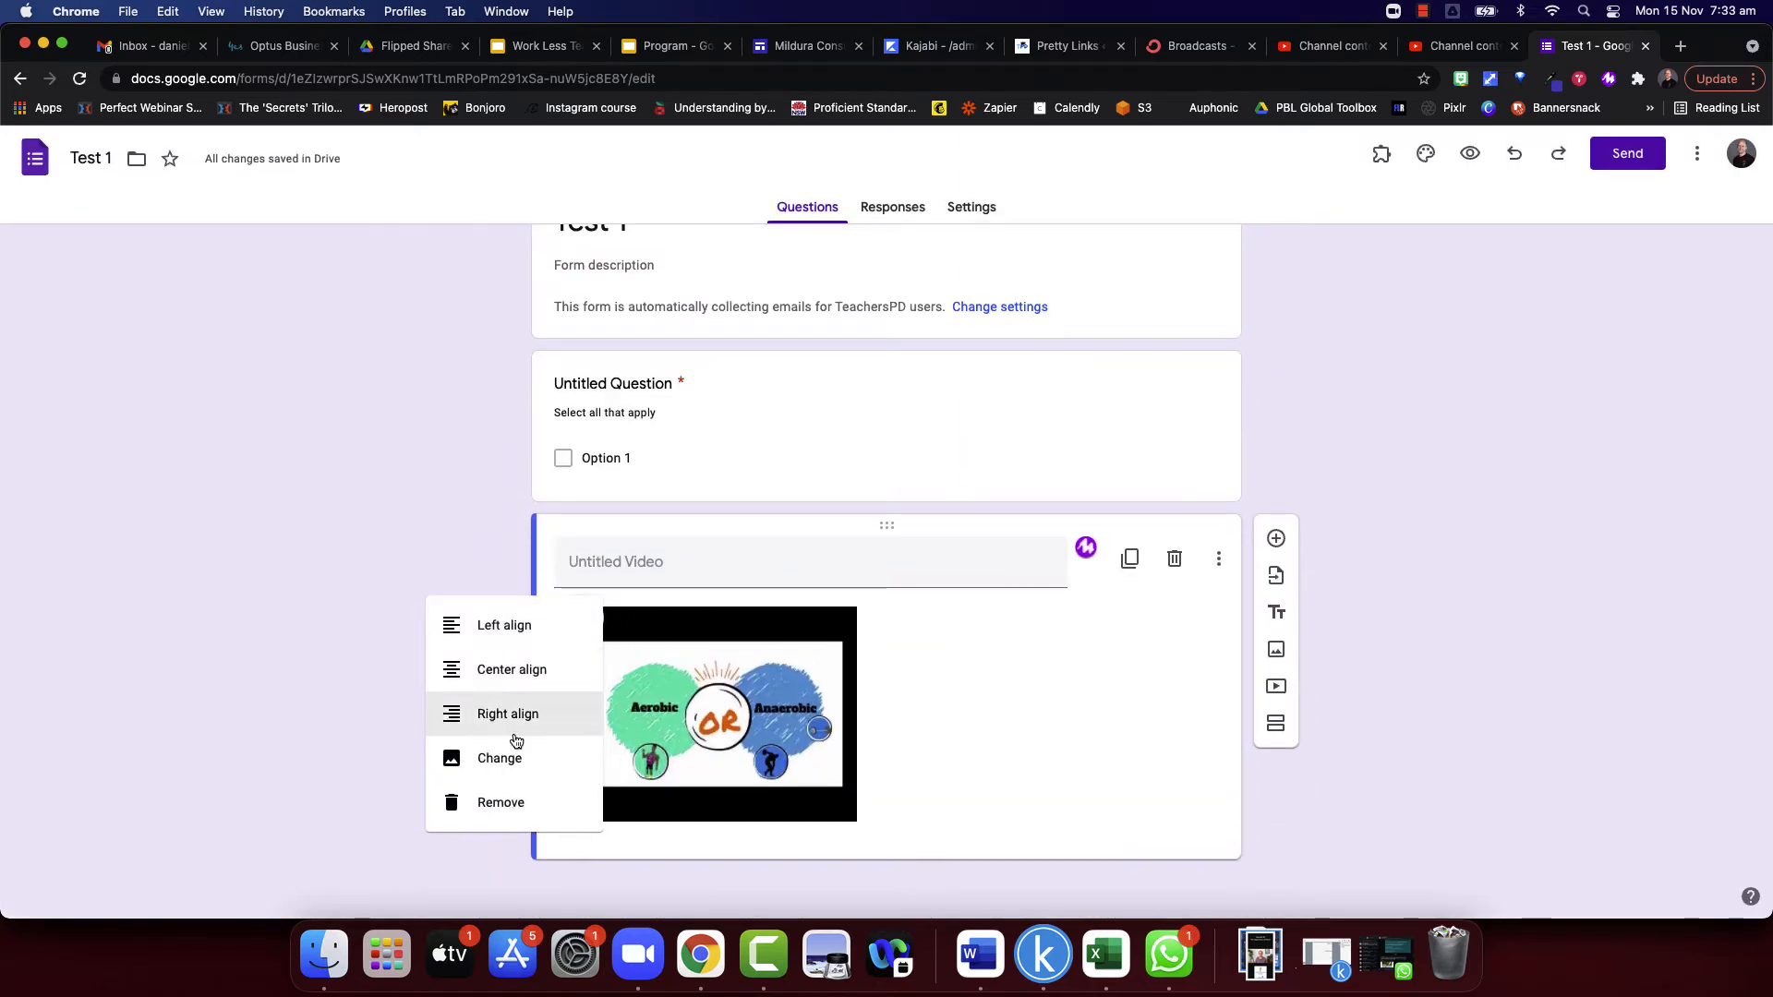
pyautogui.click(522, 679)
pyautogui.click(652, 559)
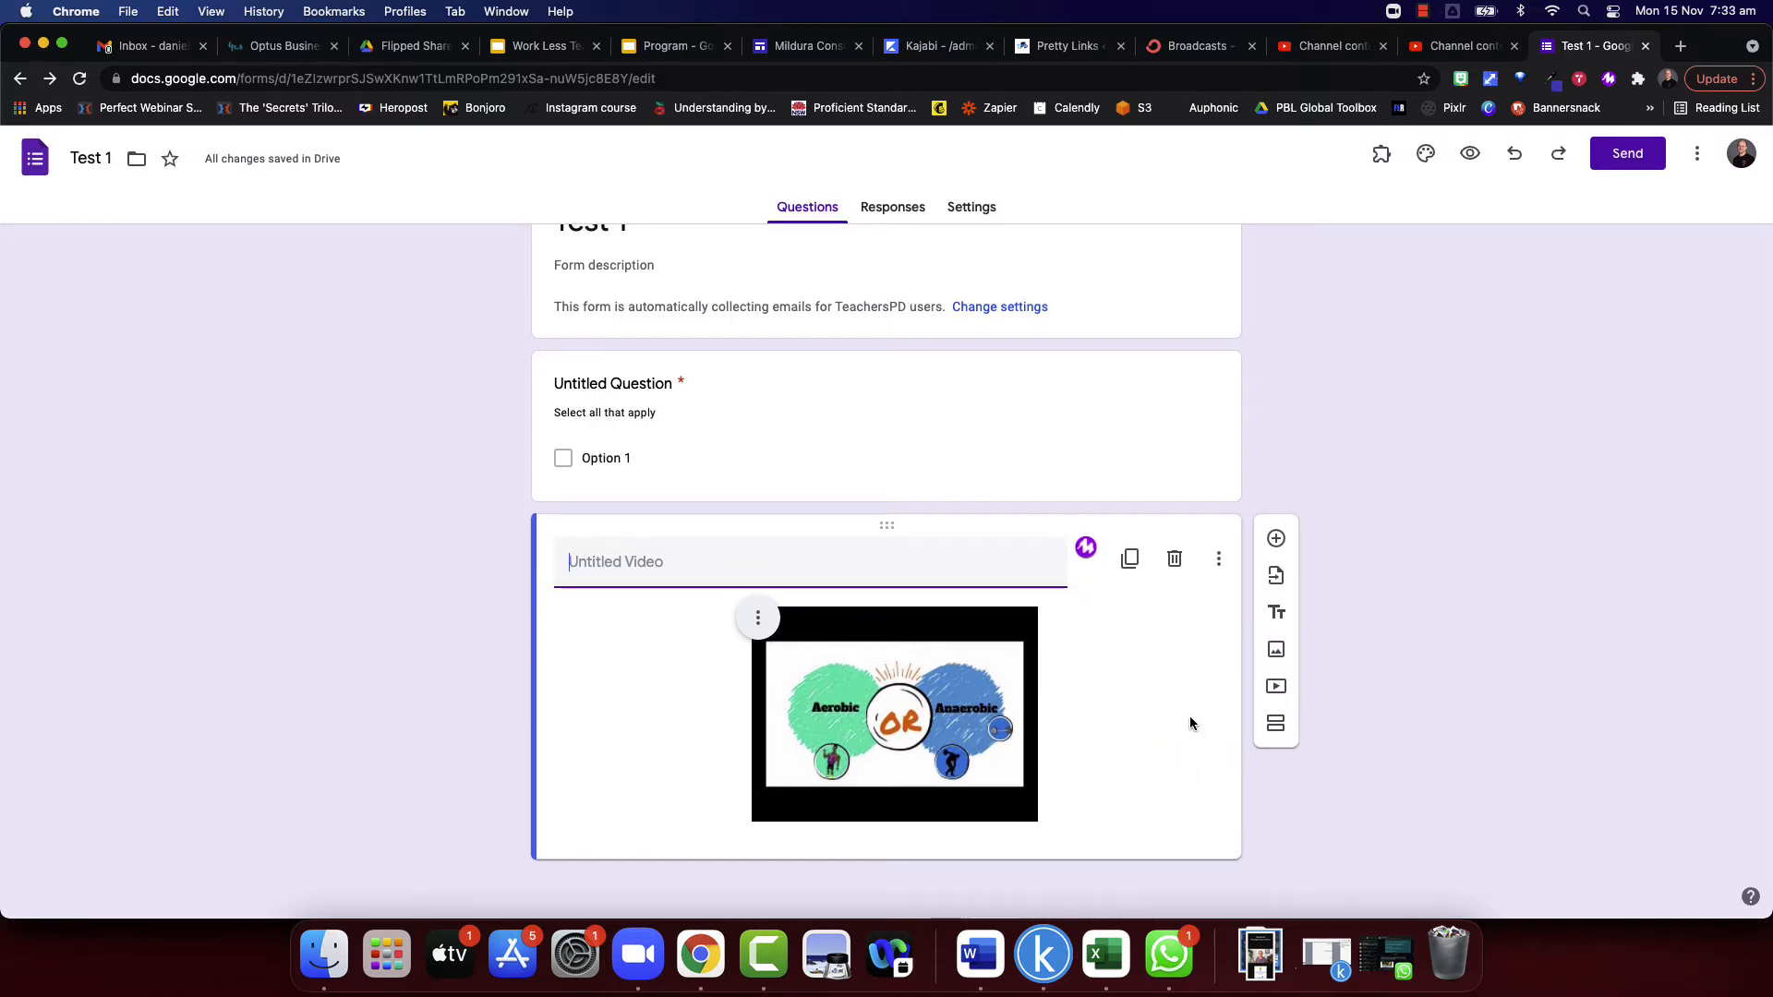
pyautogui.click(1276, 538)
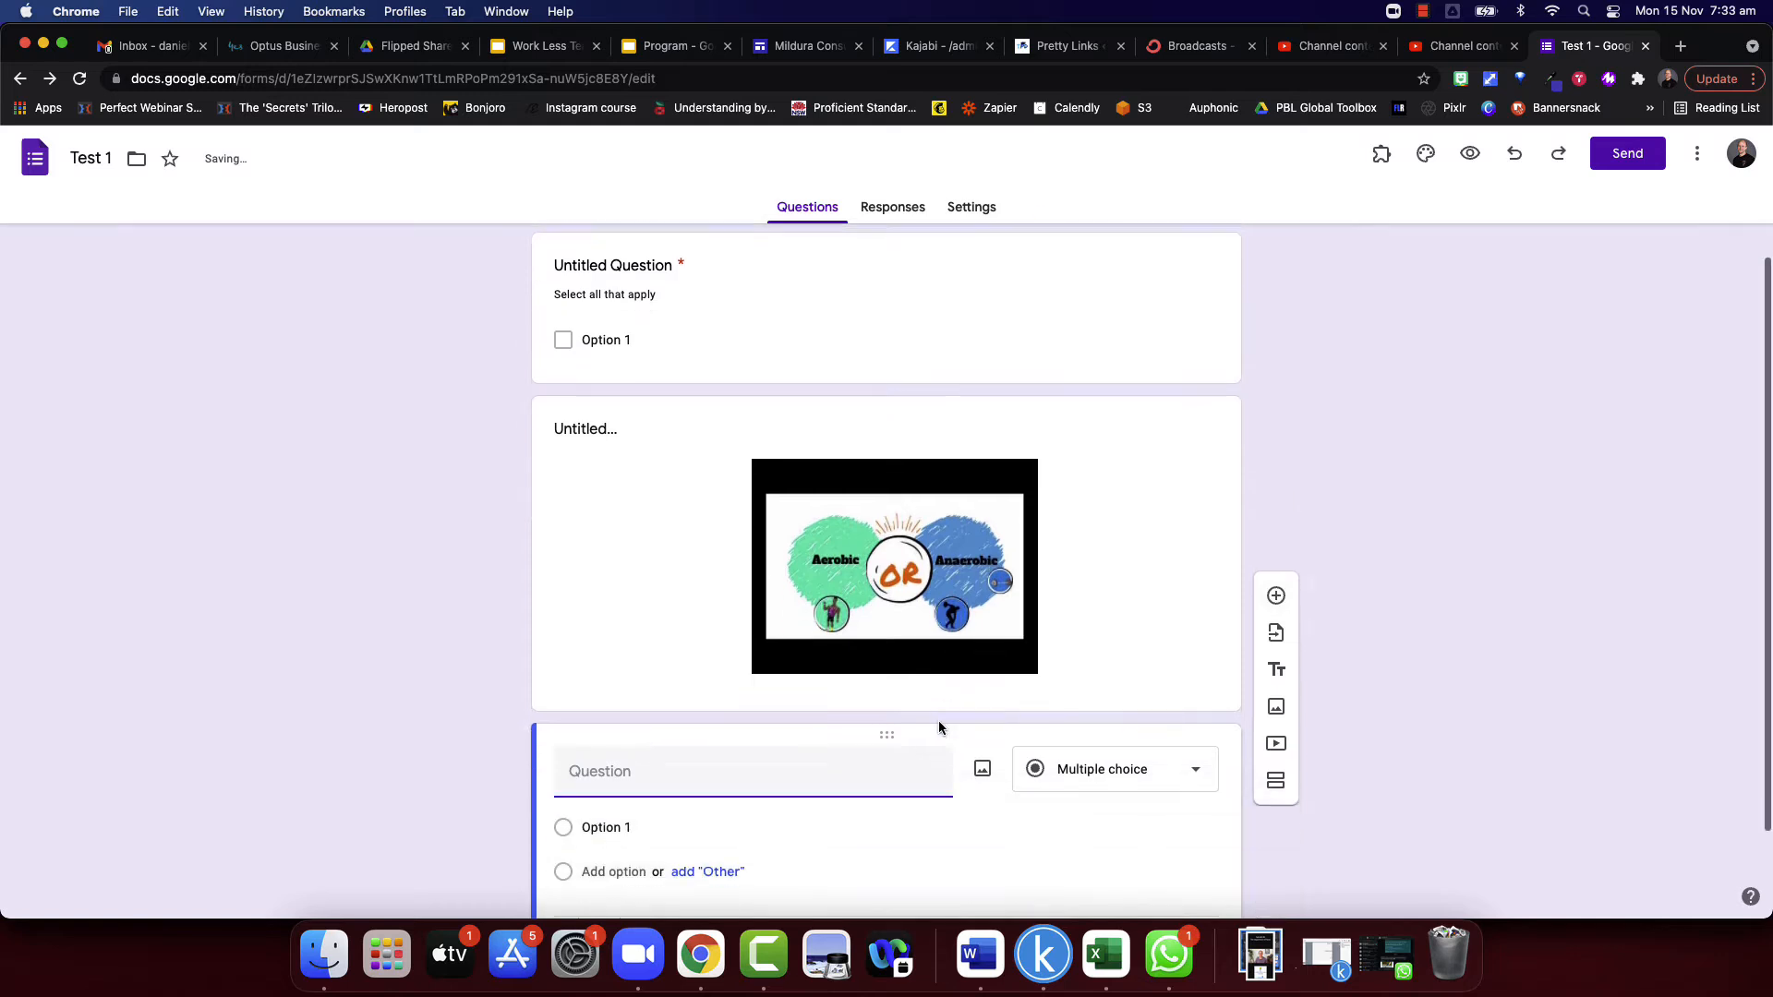
# - Add a title and description block between the checkboxes question and the video
pyautogui.scroll(3, 791, 764)
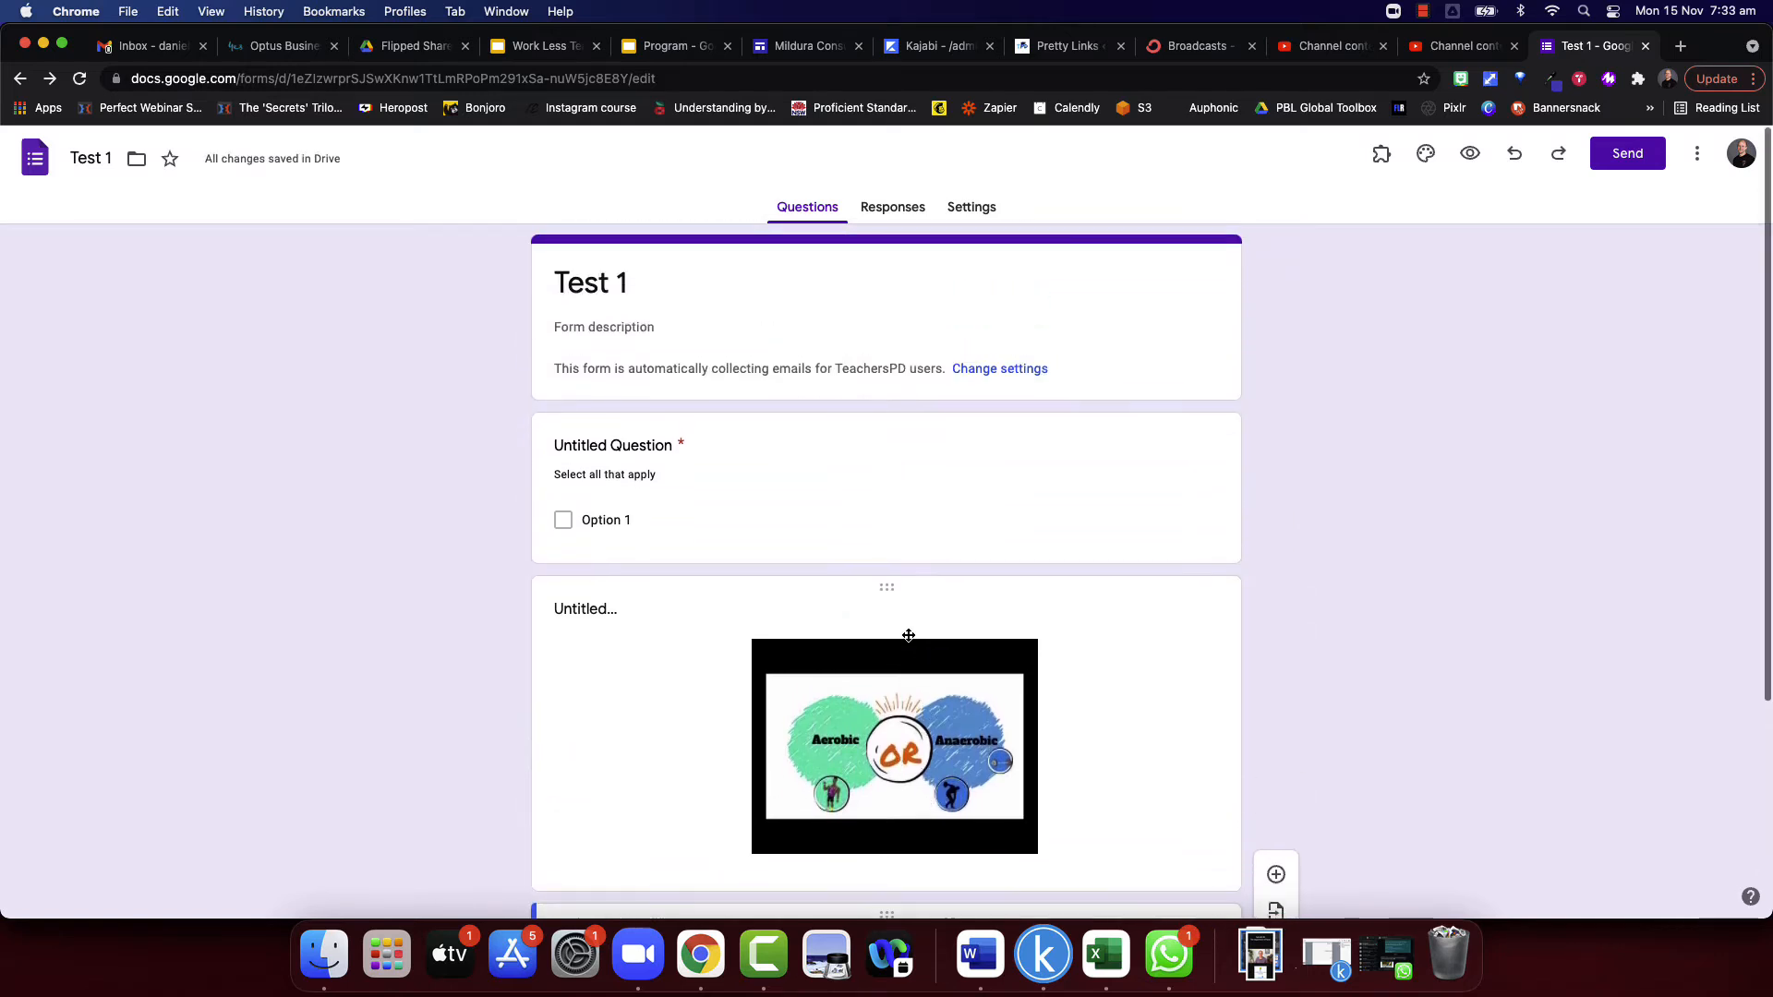
pyautogui.click(777, 469)
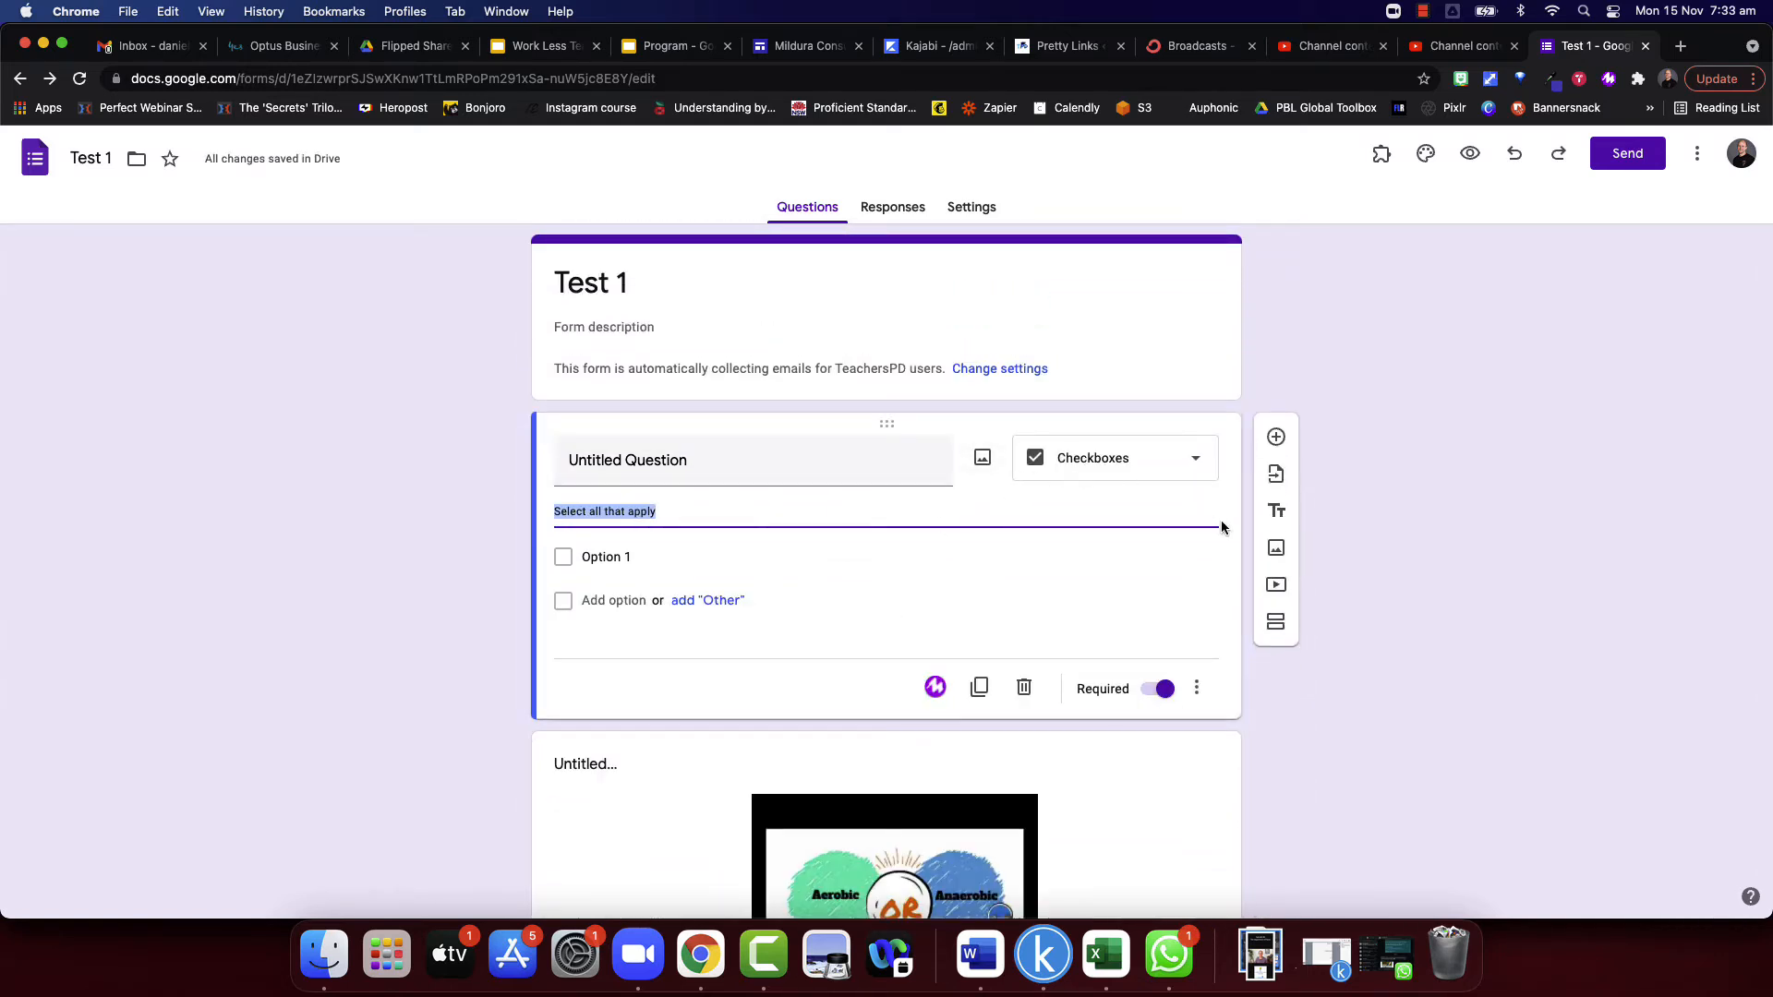
pyautogui.click(1275, 516)
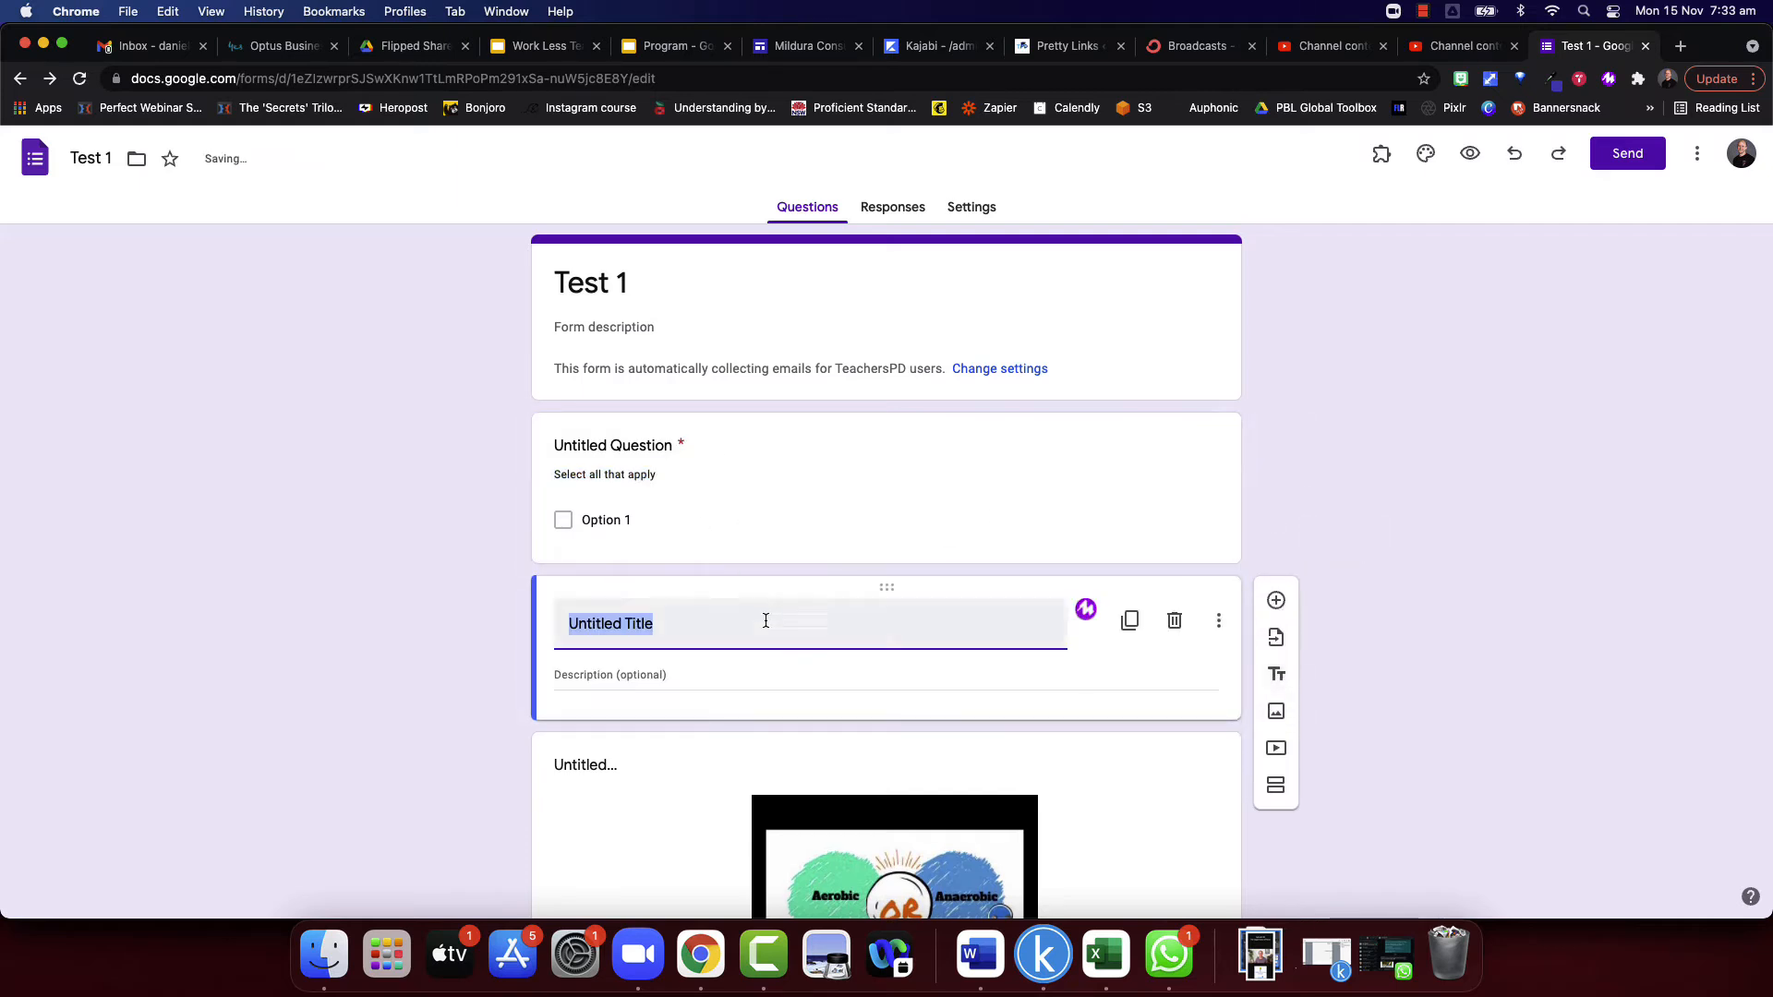
pyautogui.scroll(-3, 660, 691)
pyautogui.scroll(3, 662, 689)
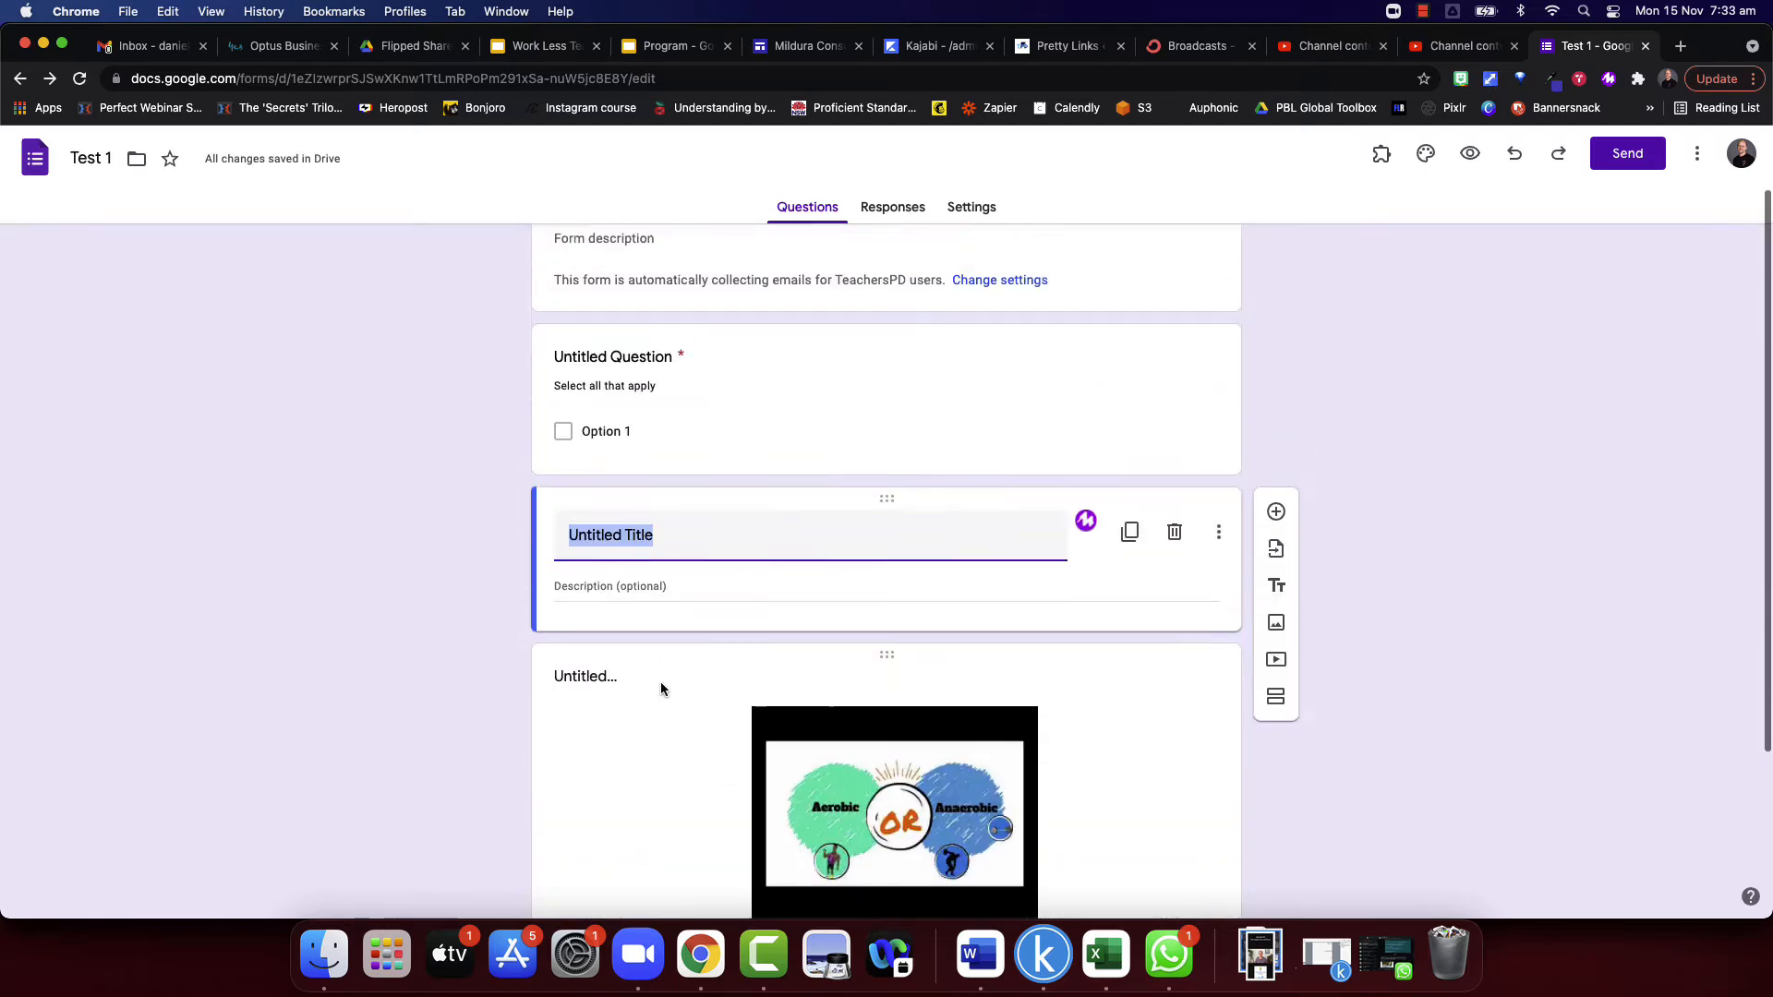
pyautogui.scroll(-1, 735, 628)
pyautogui.scroll(-2, 734, 627)
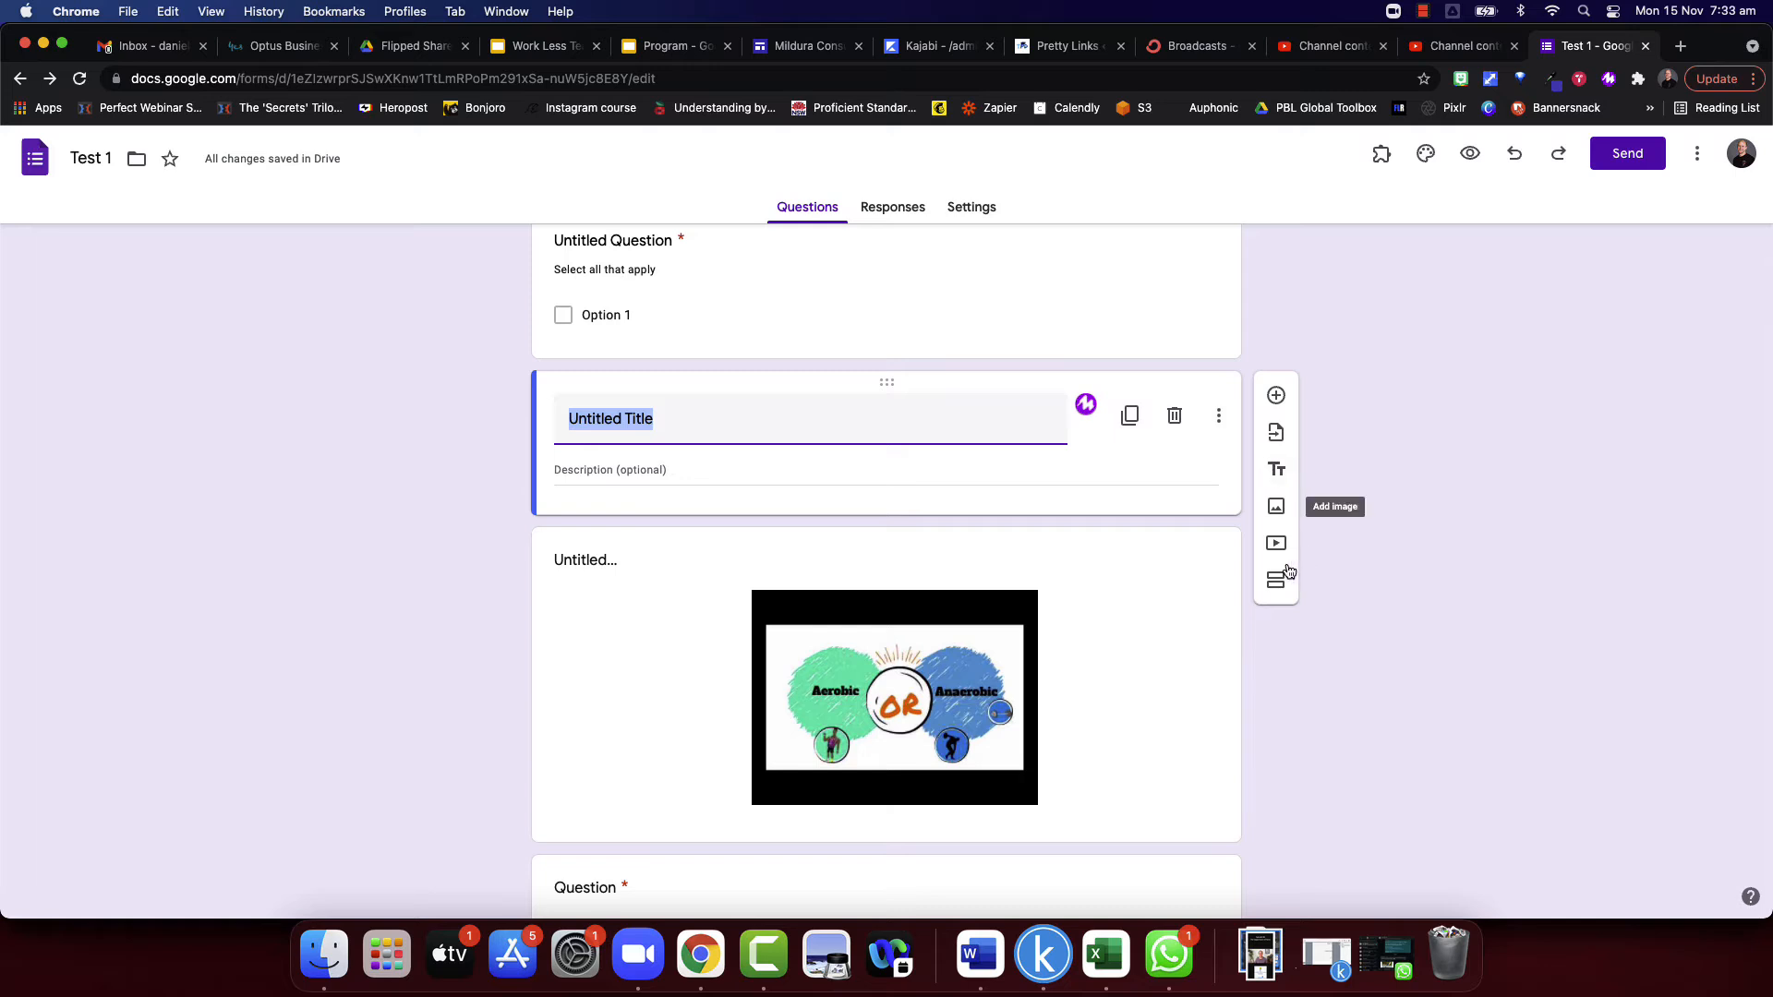
pyautogui.scroll(3, 1071, 545)
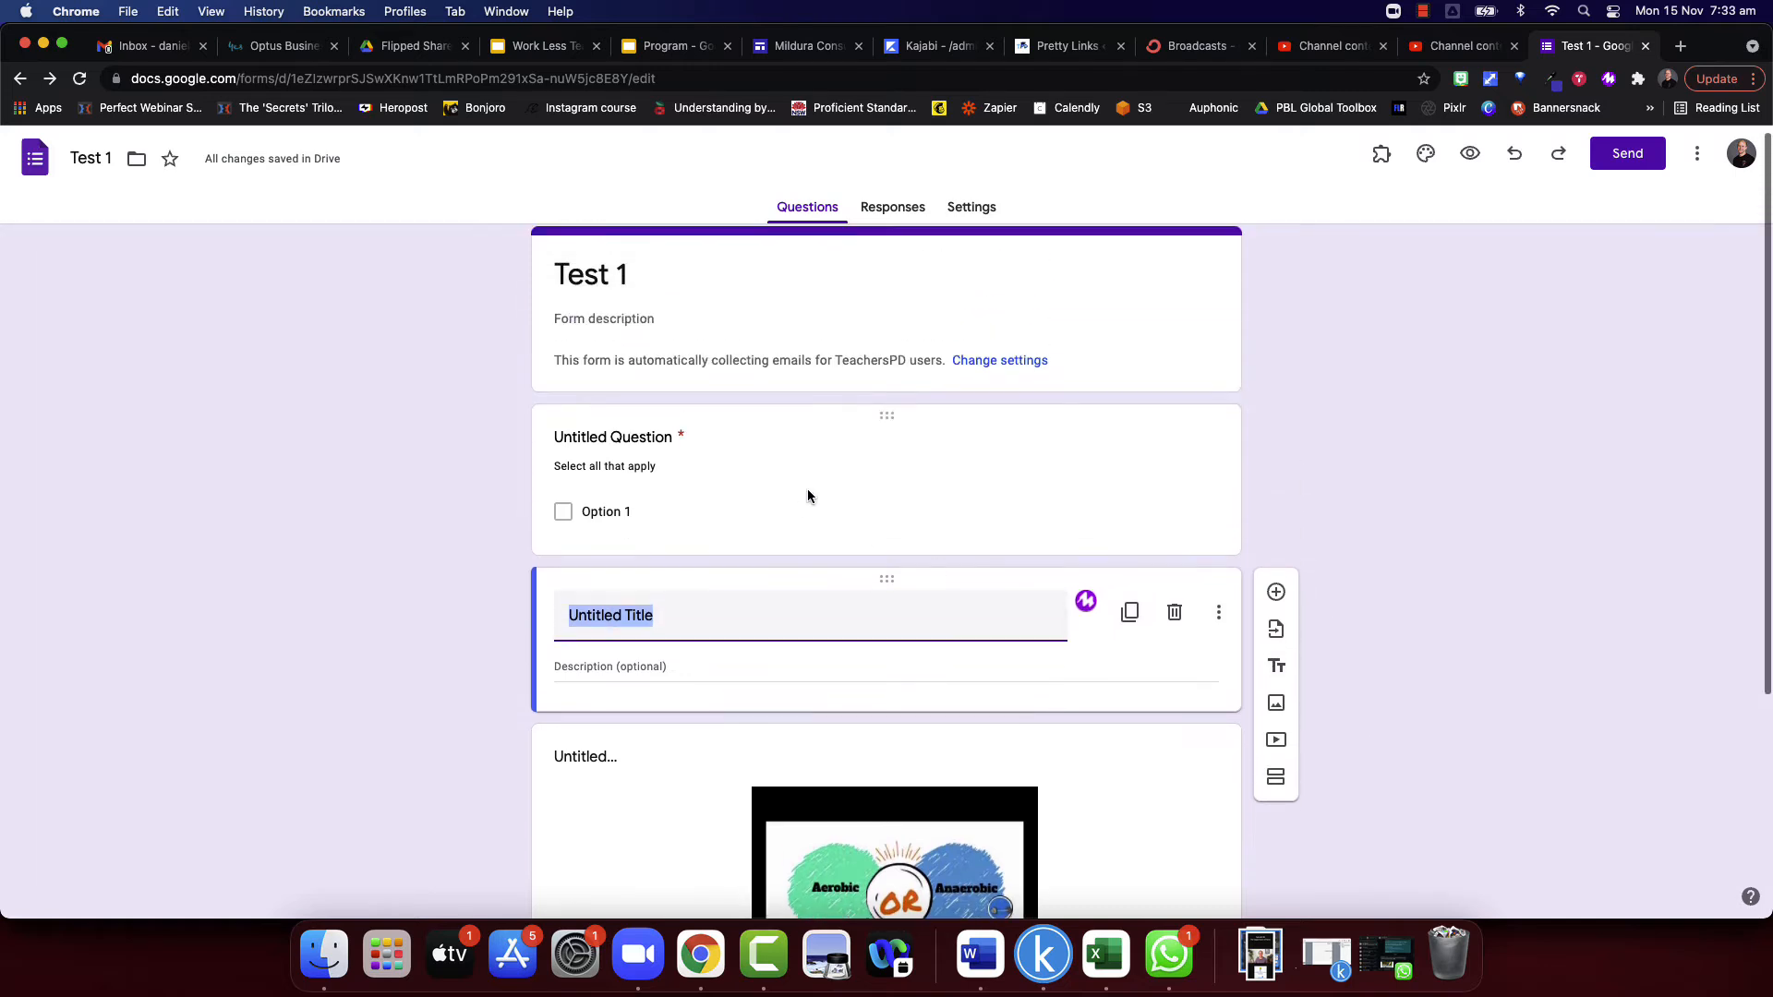
pyautogui.click(806, 490)
pyautogui.click(979, 451)
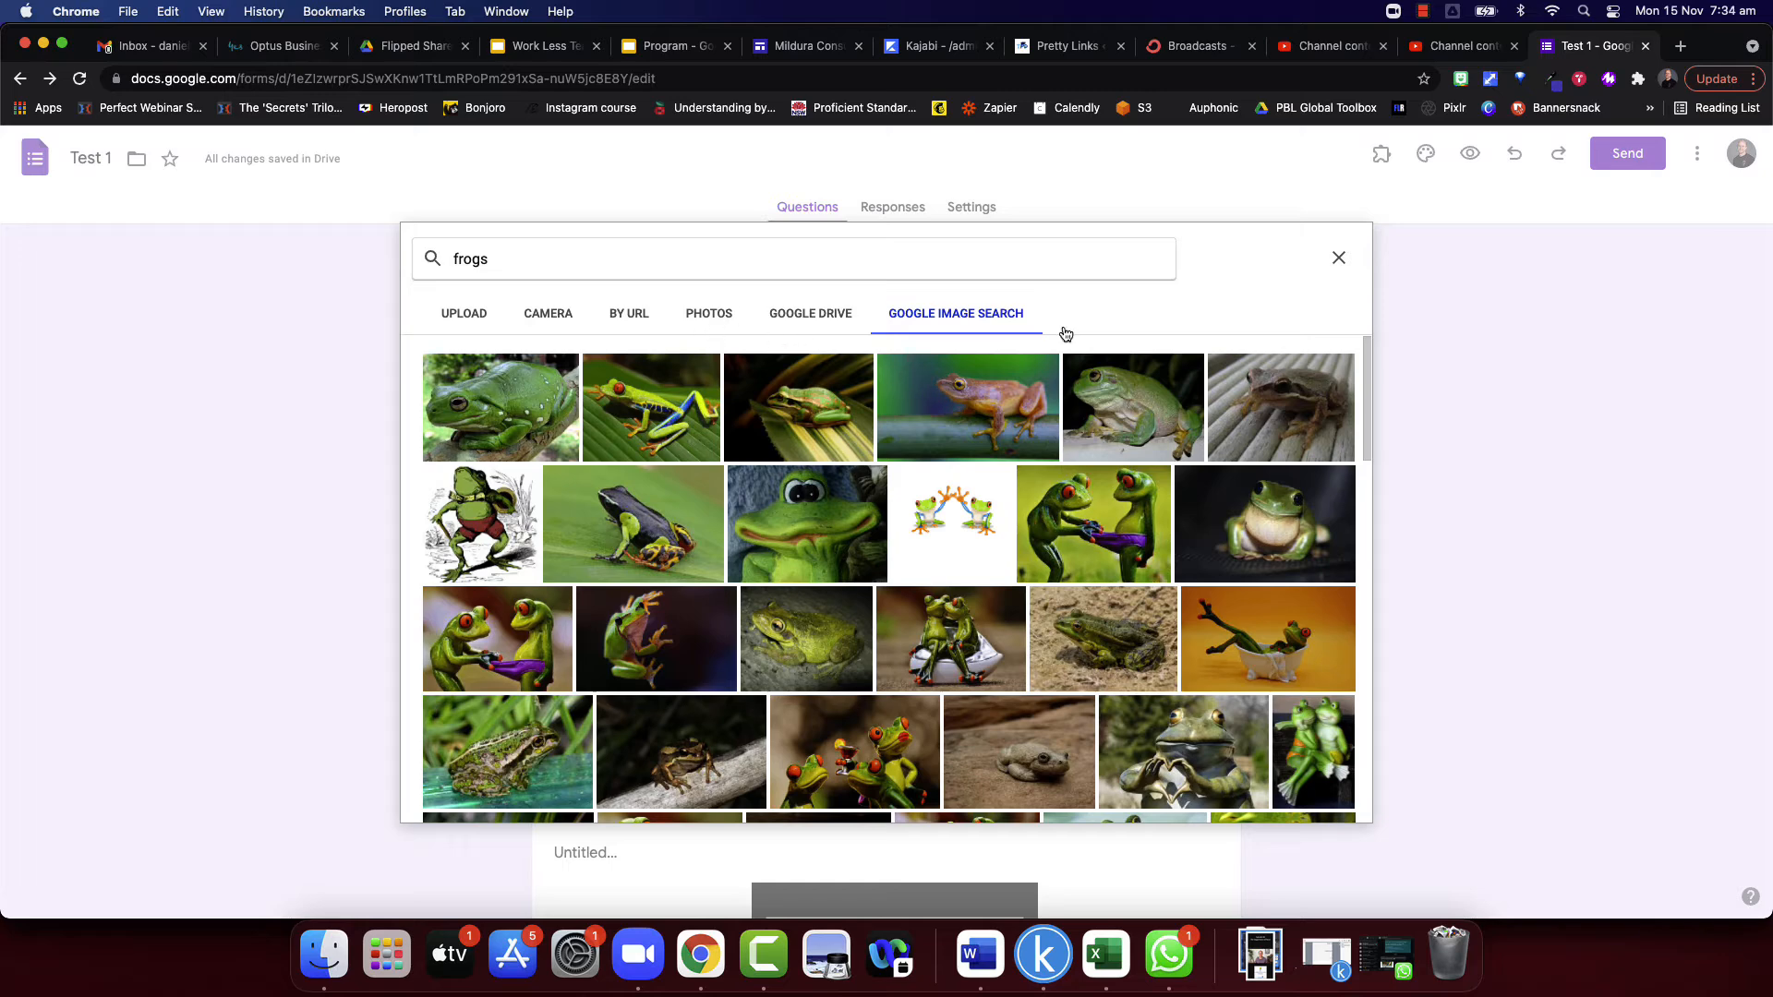
pyautogui.click(1339, 258)
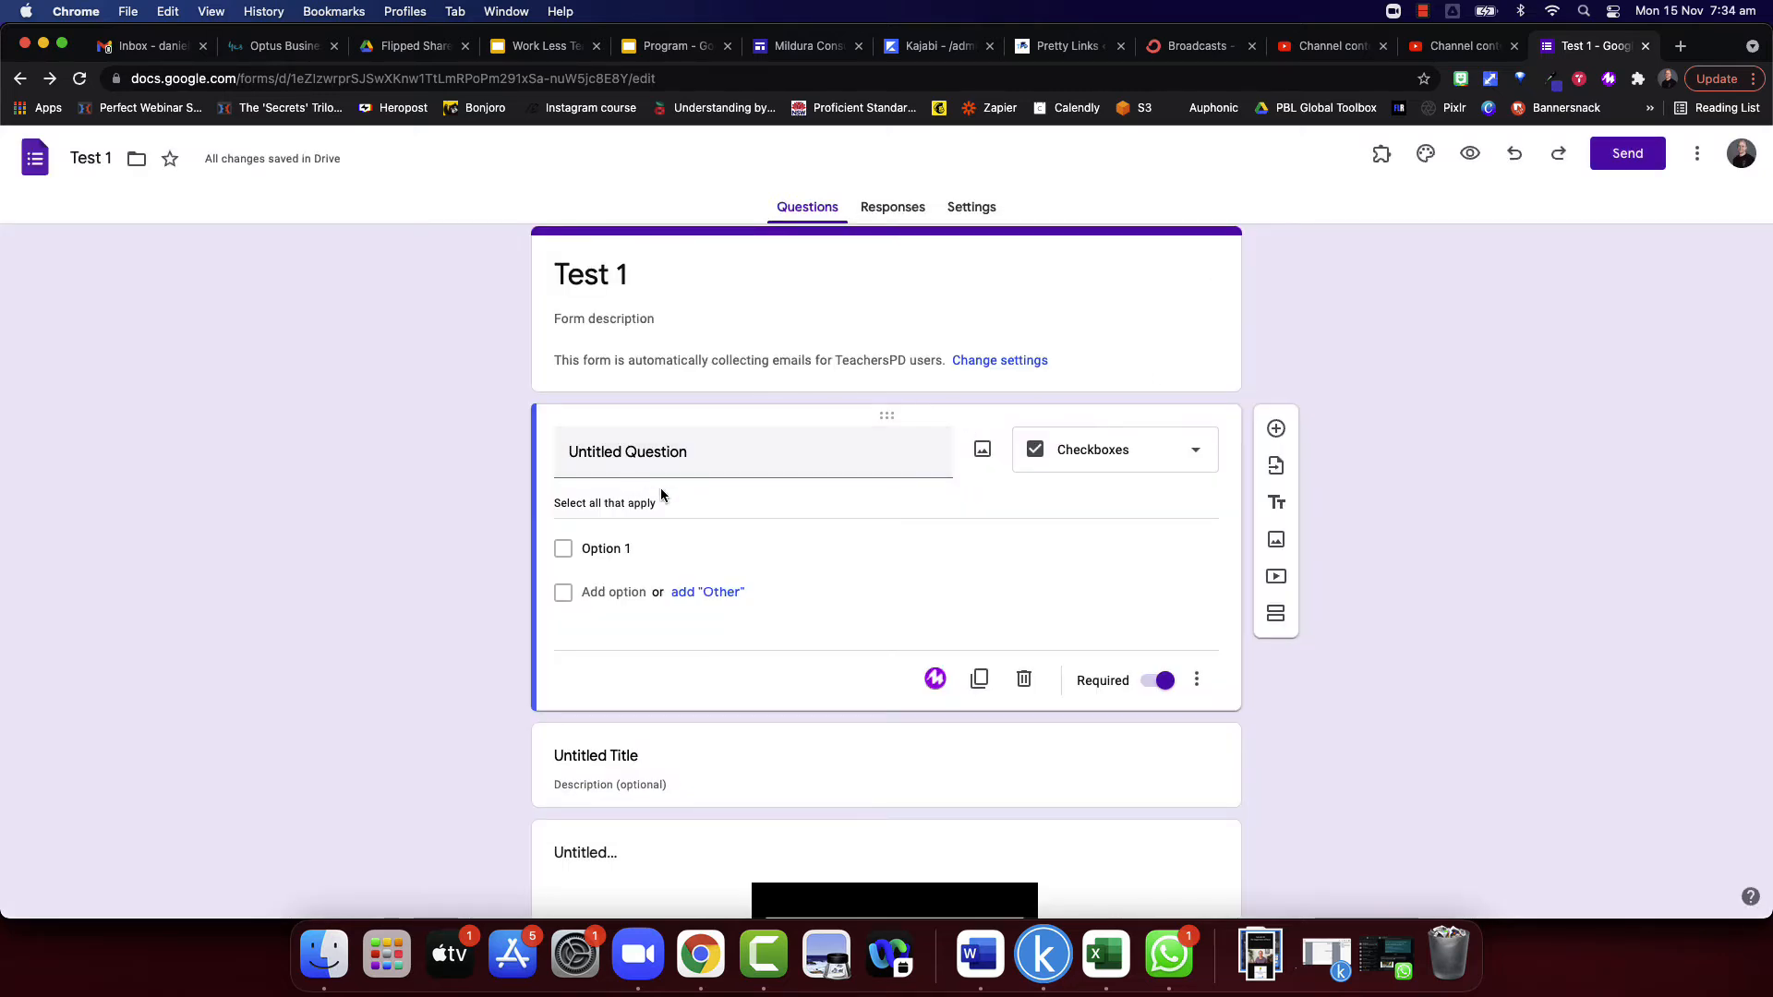
# - Add a new section after the multiple choice question at the end of the form
pyautogui.scroll(-5, 661, 488)
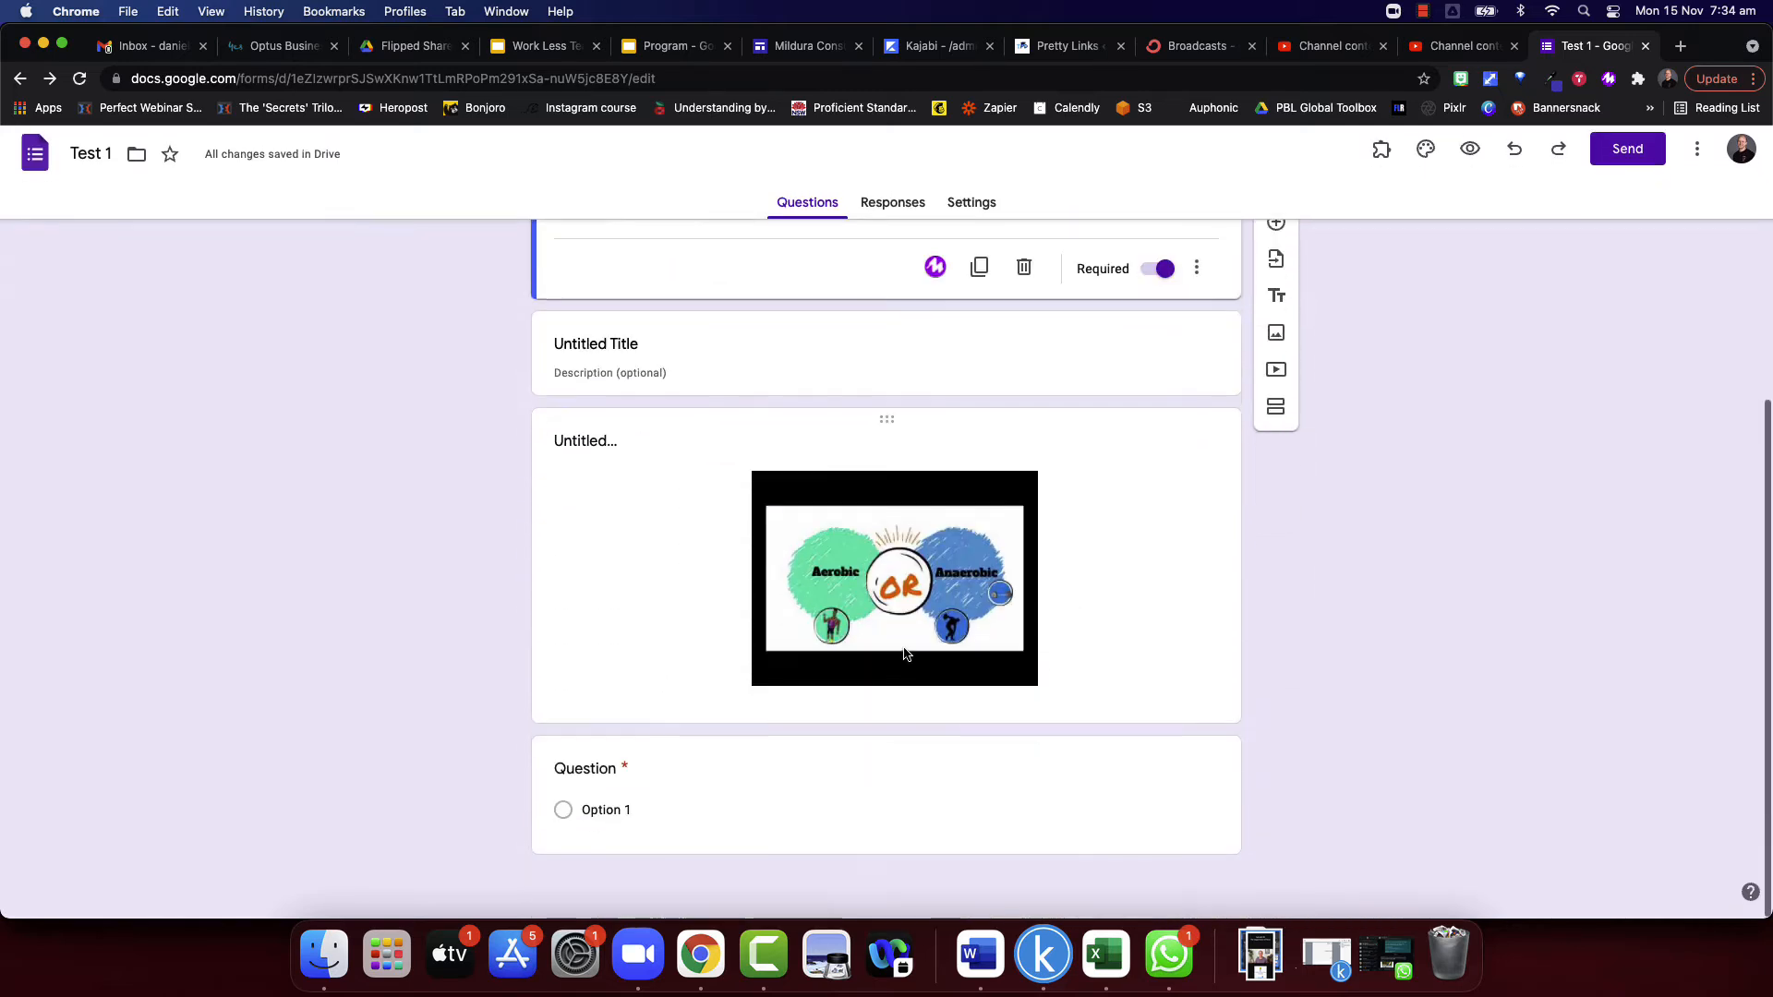
pyautogui.click(1125, 781)
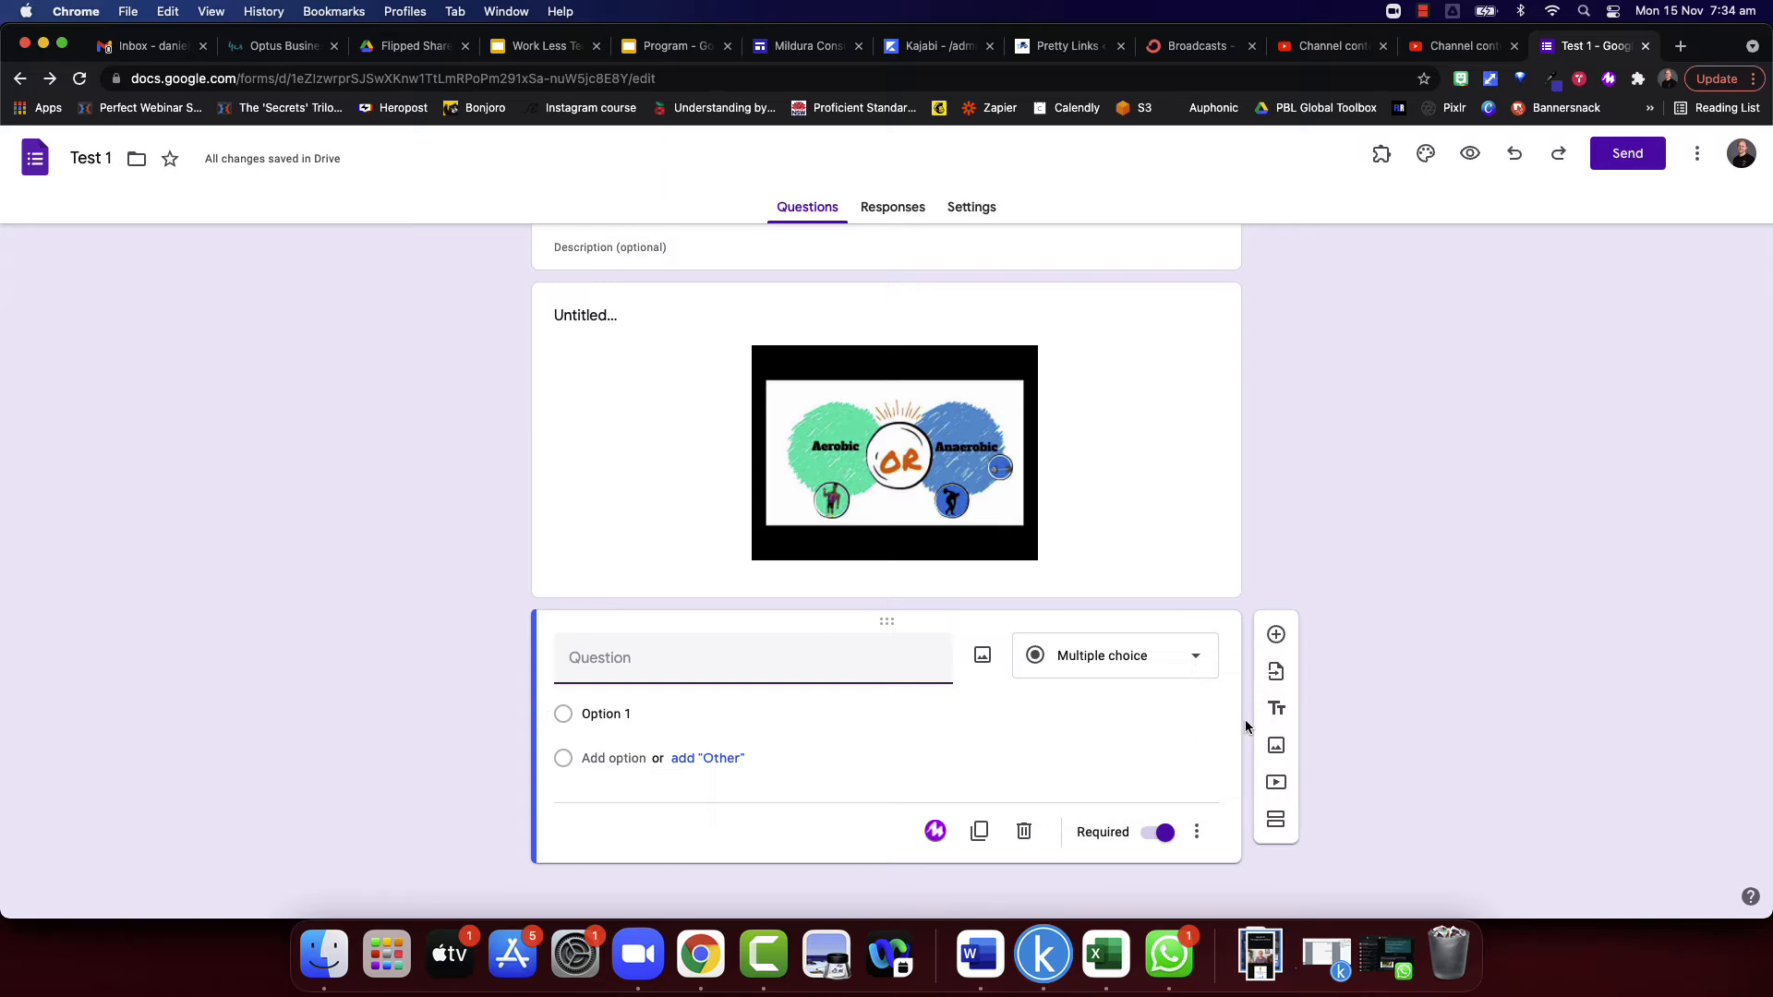
pyautogui.click(1276, 819)
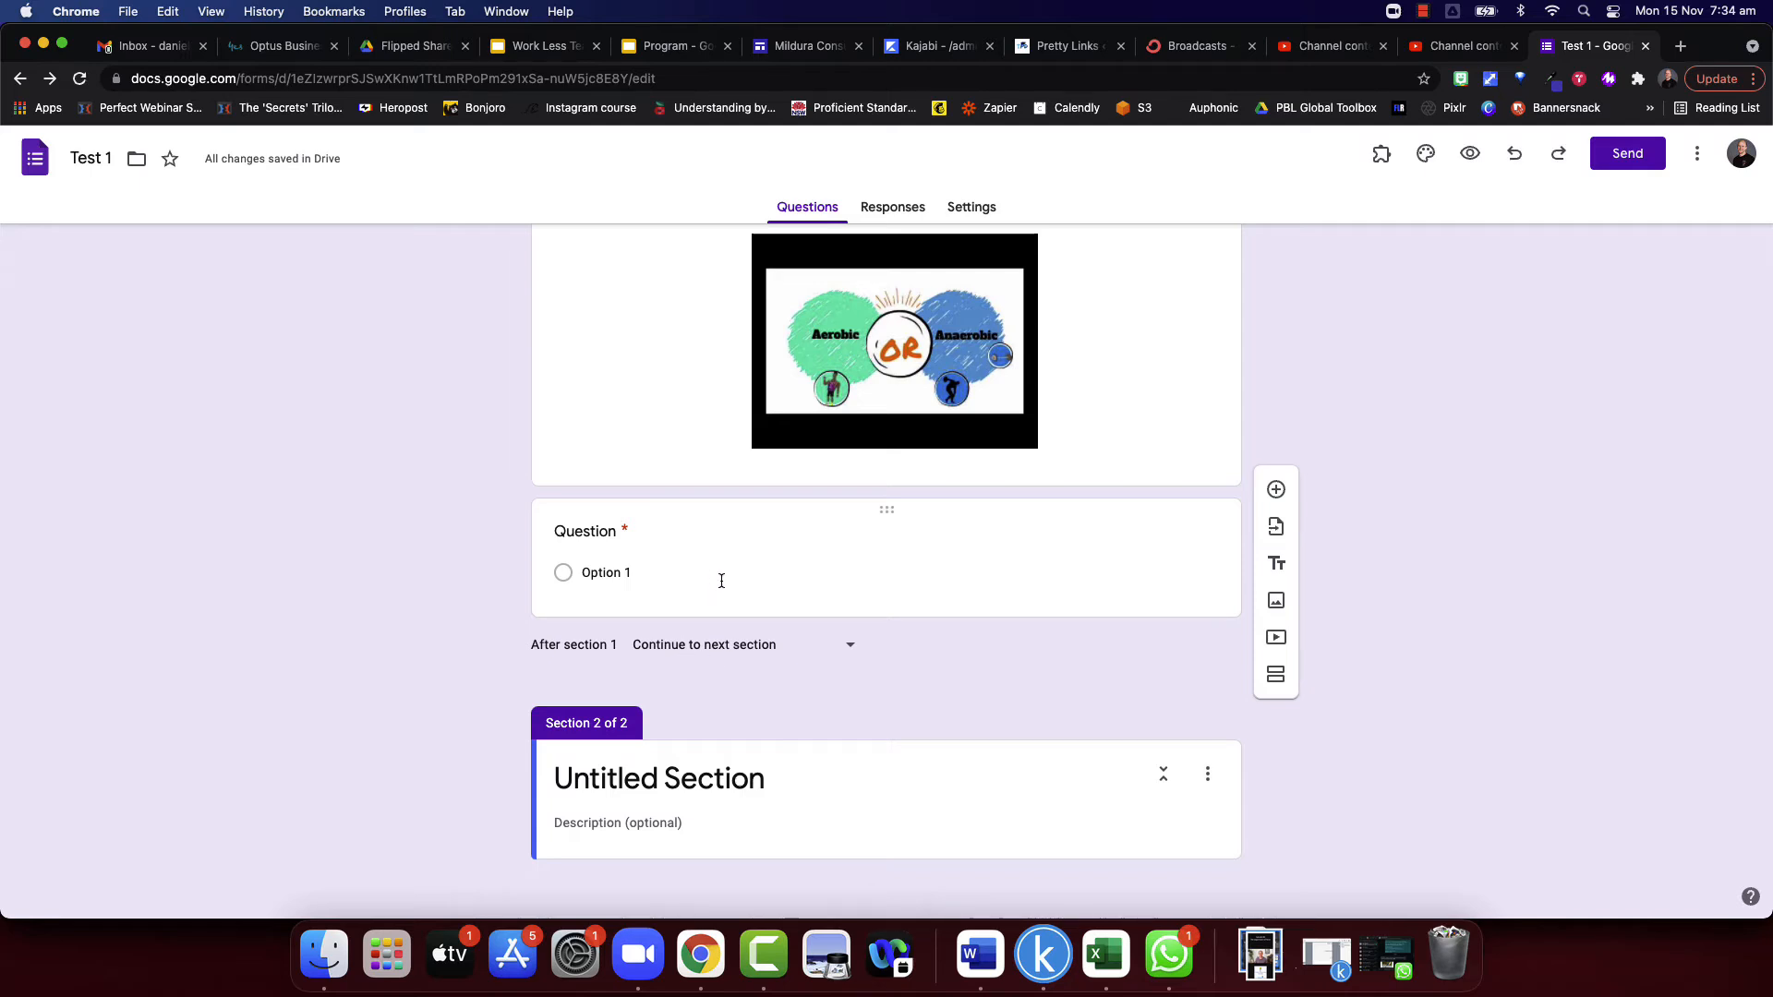
pyautogui.scroll(10, 721, 579)
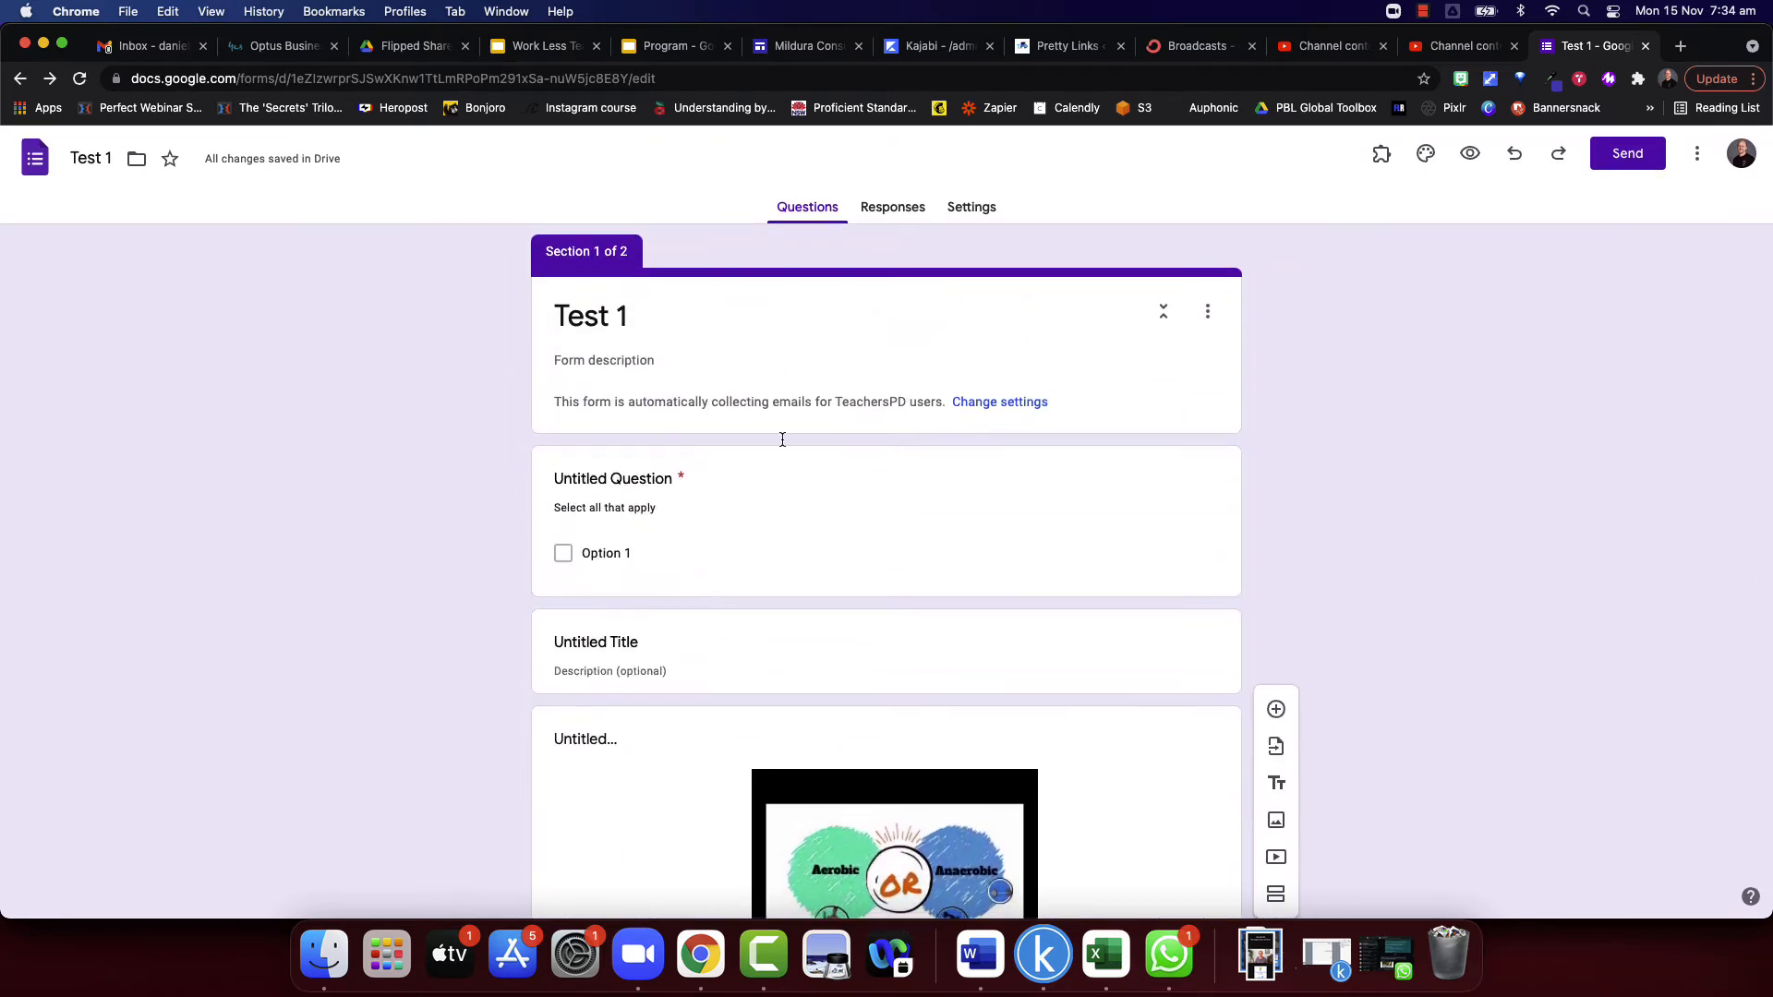
pyautogui.scroll(-5, 779, 440)
pyautogui.scroll(-5, 746, 635)
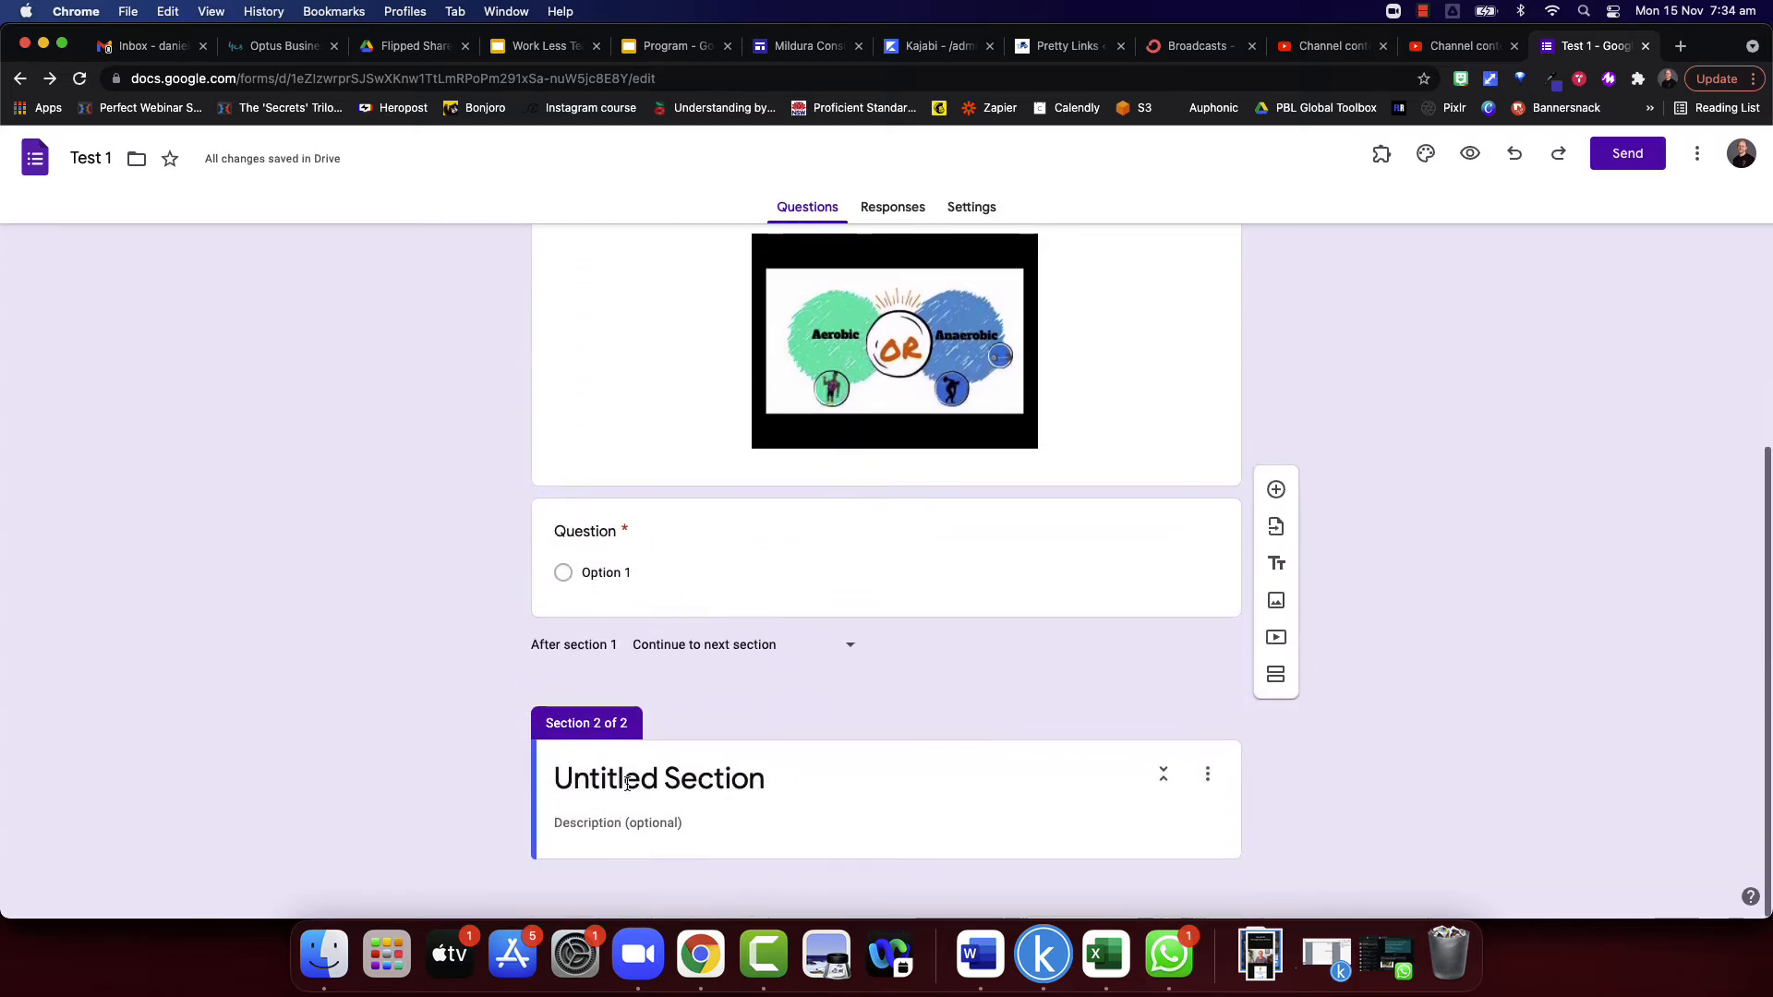
# - Title the new section "Section 2" and add a multiple choice question to it
pyautogui.click(702, 781)
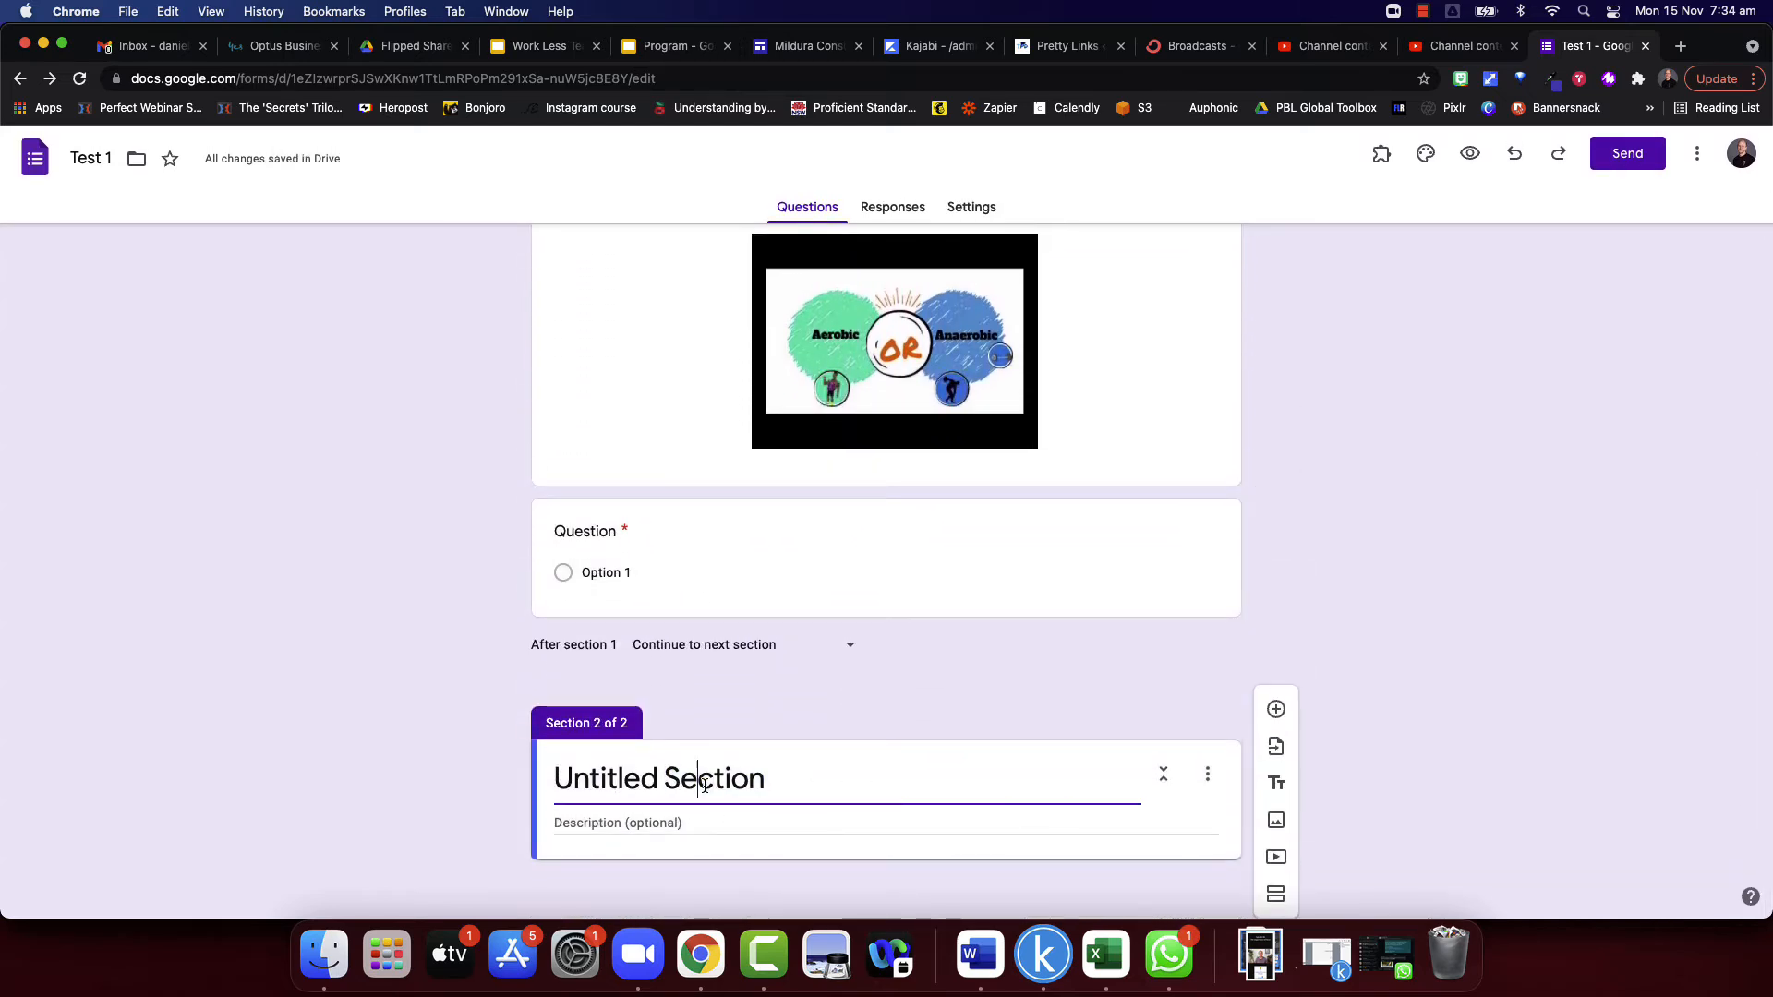
pyautogui.moveTo(764, 780); pyautogui.dragTo(521, 786)
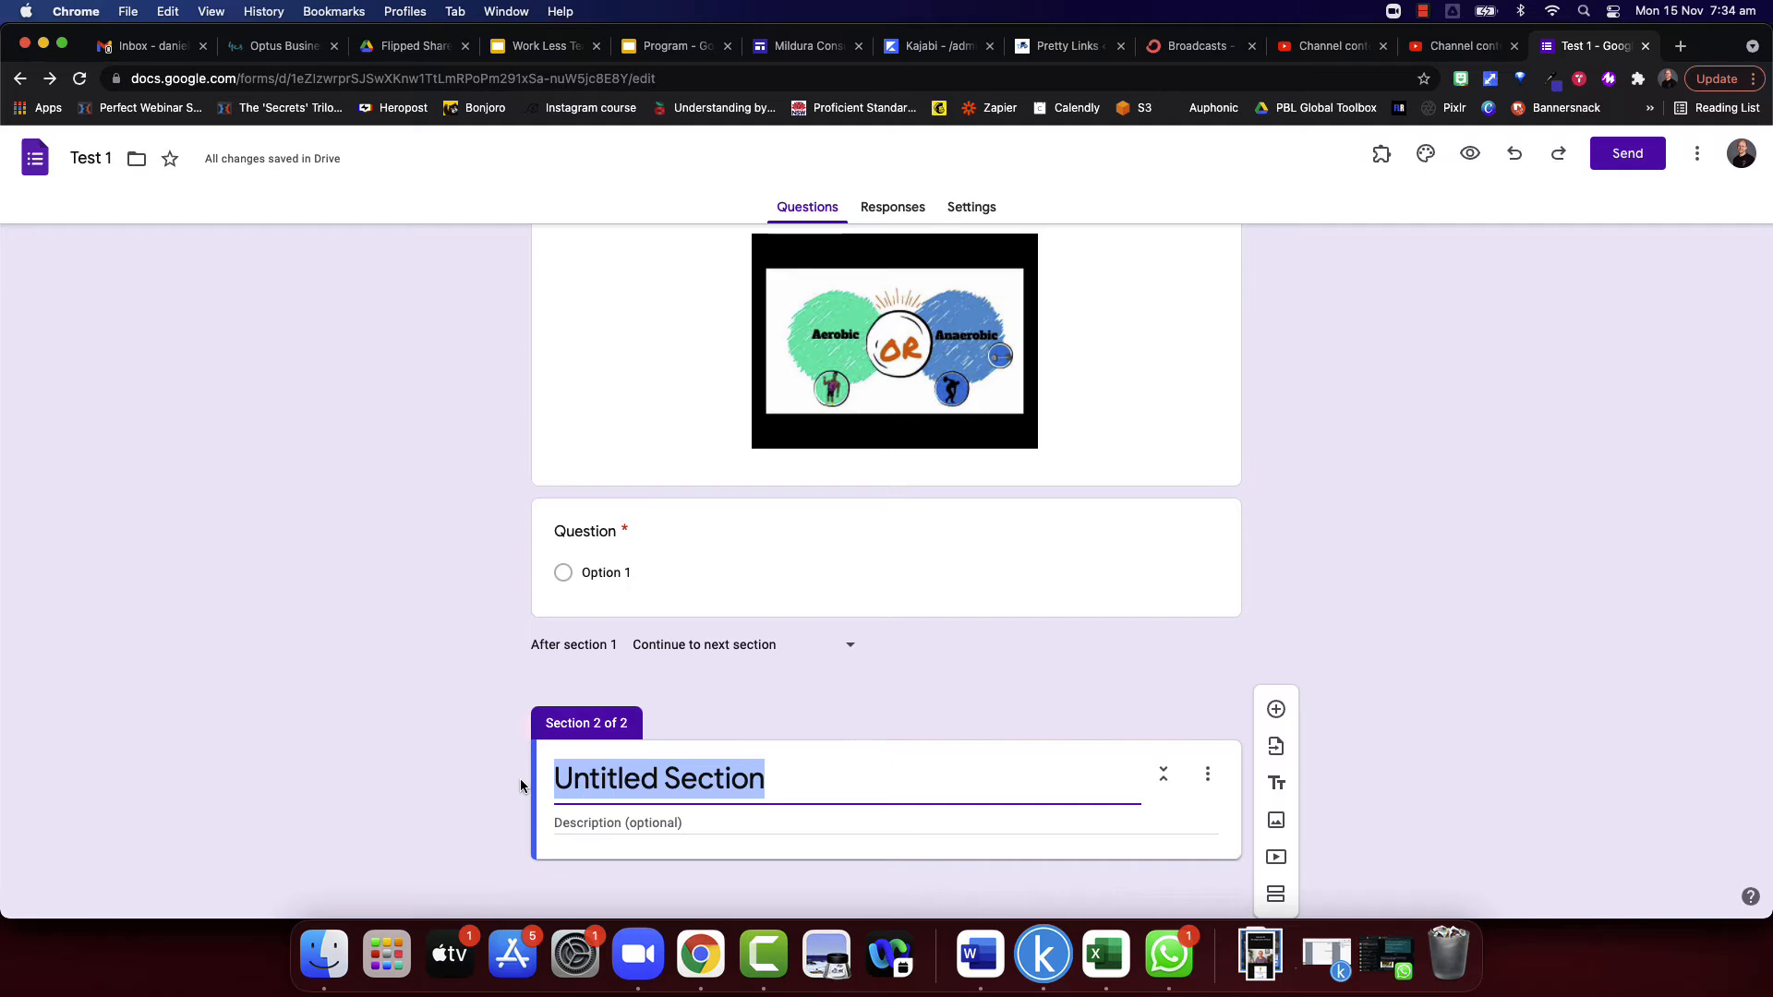
pyautogui.write('Section 2')
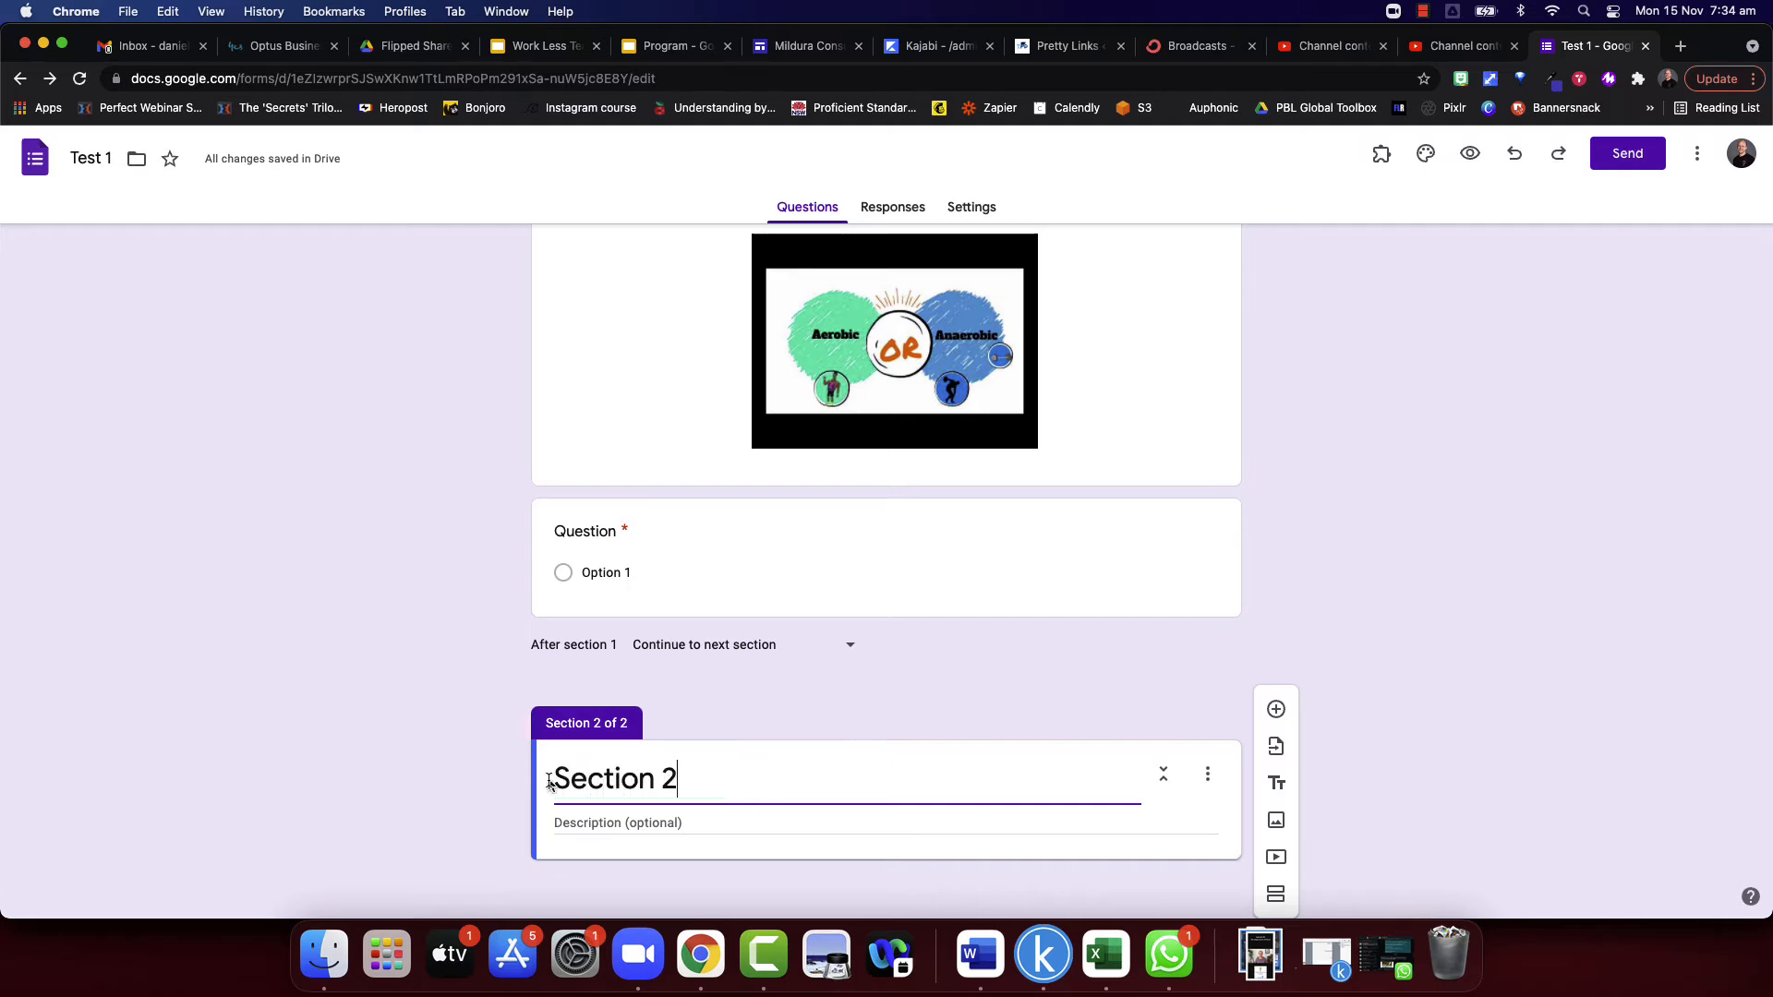
pyautogui.click(1459, 738)
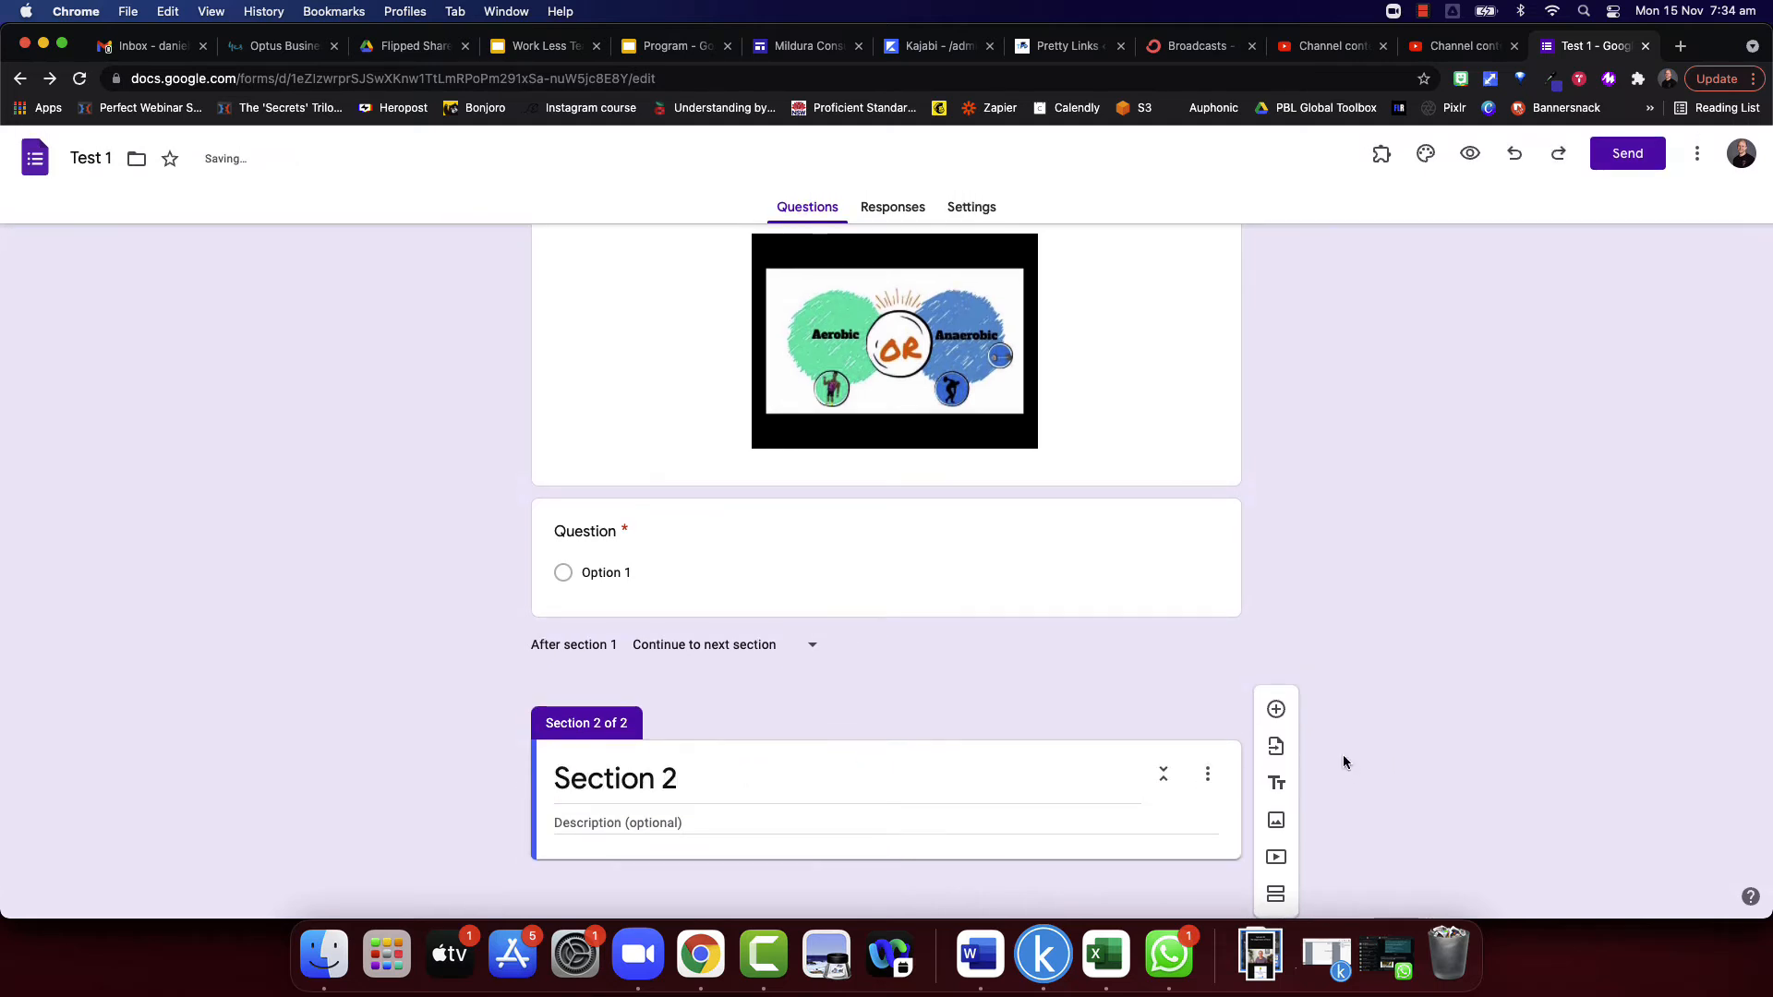
pyautogui.click(1277, 709)
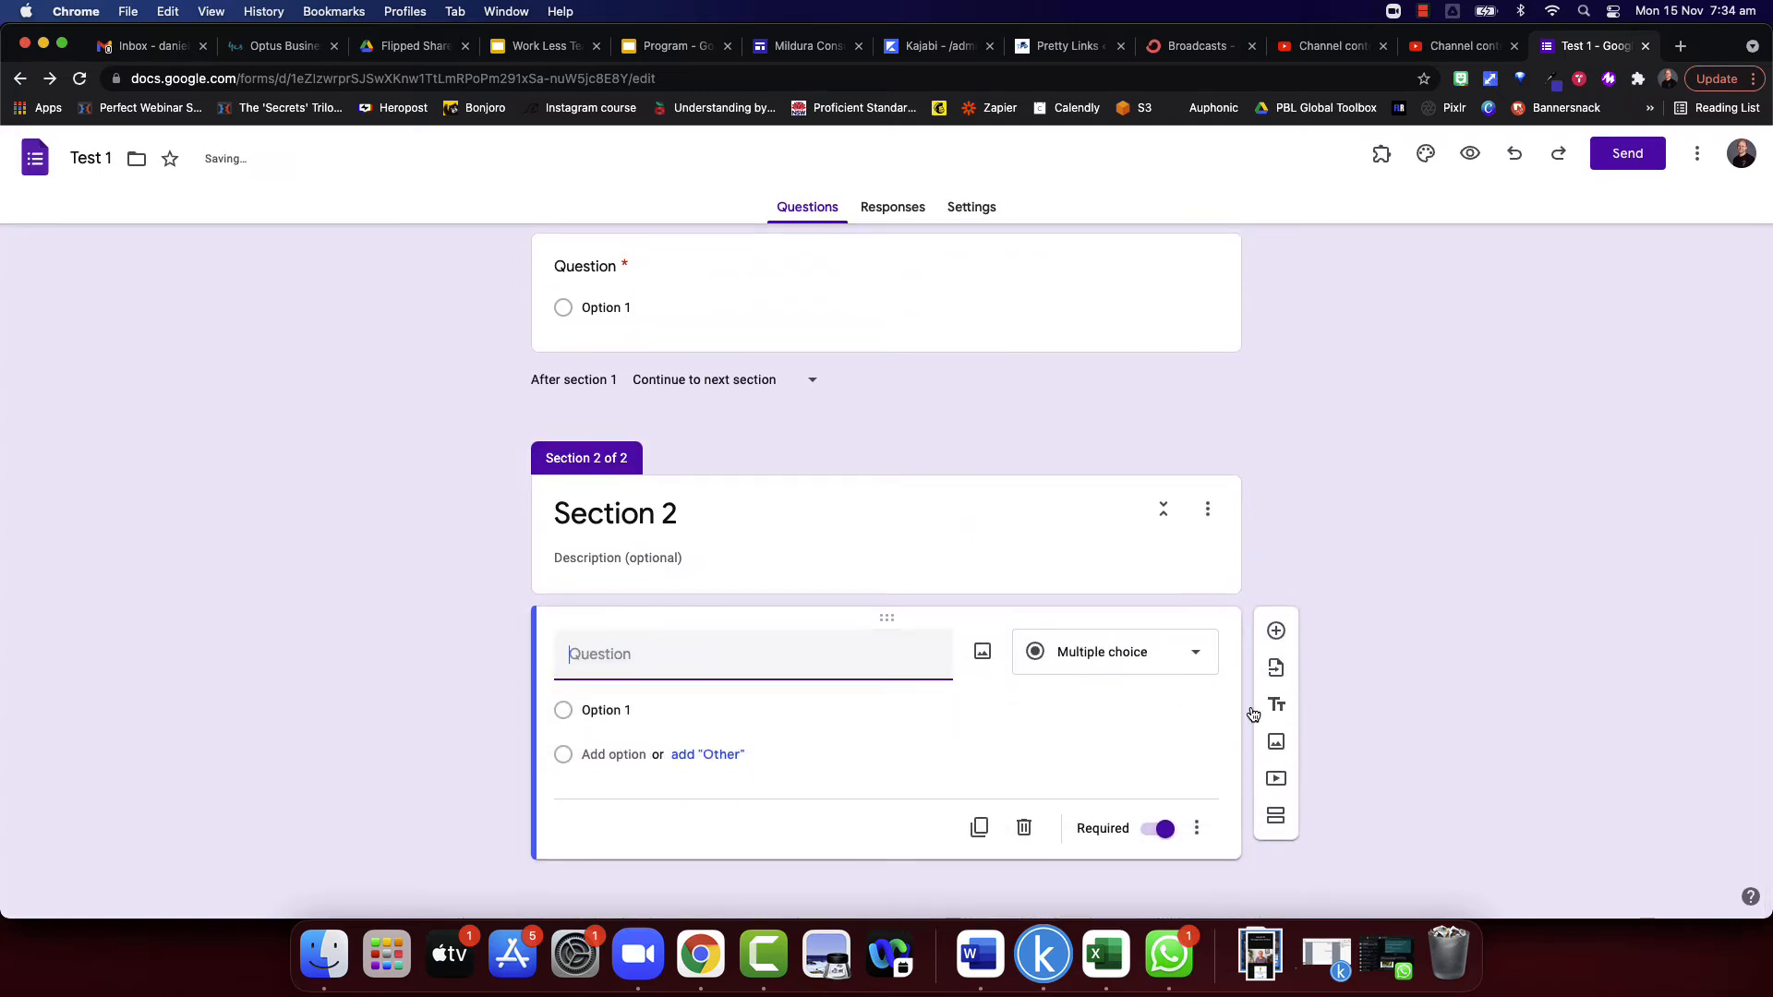
# - Choose the HSC Programming Feedback form as the source for importing questions
pyautogui.click(1274, 667)
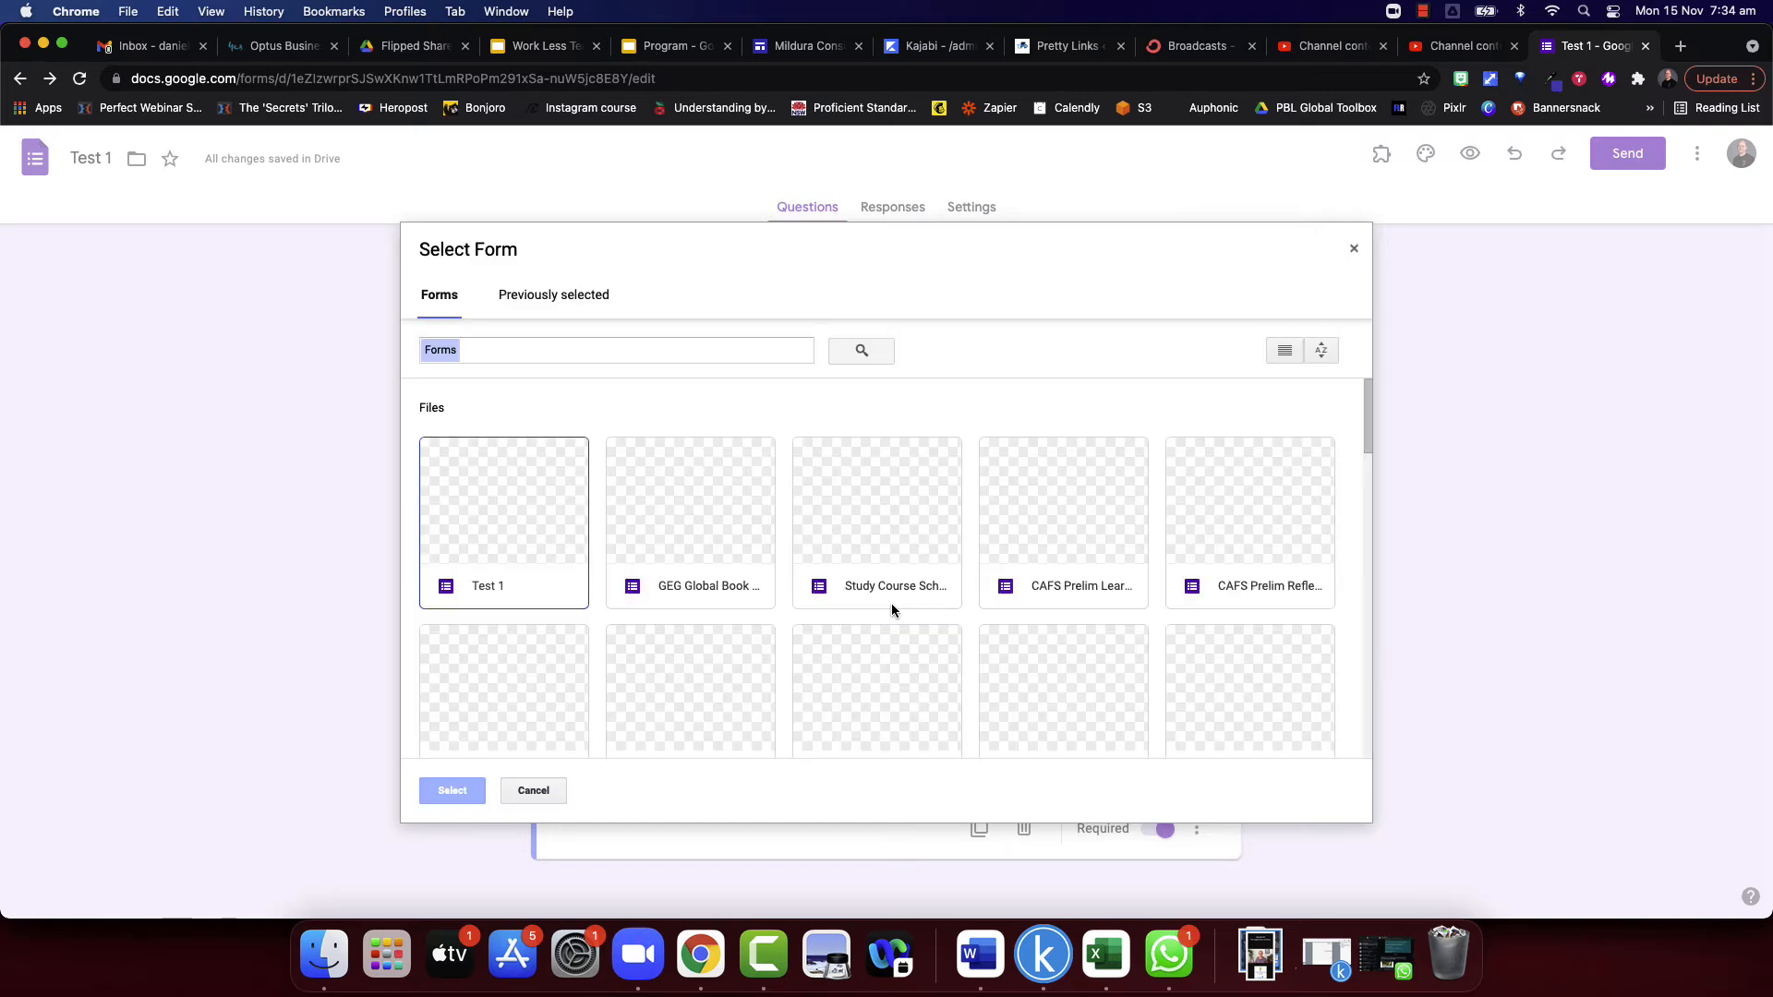
pyautogui.scroll(-2, 923, 605)
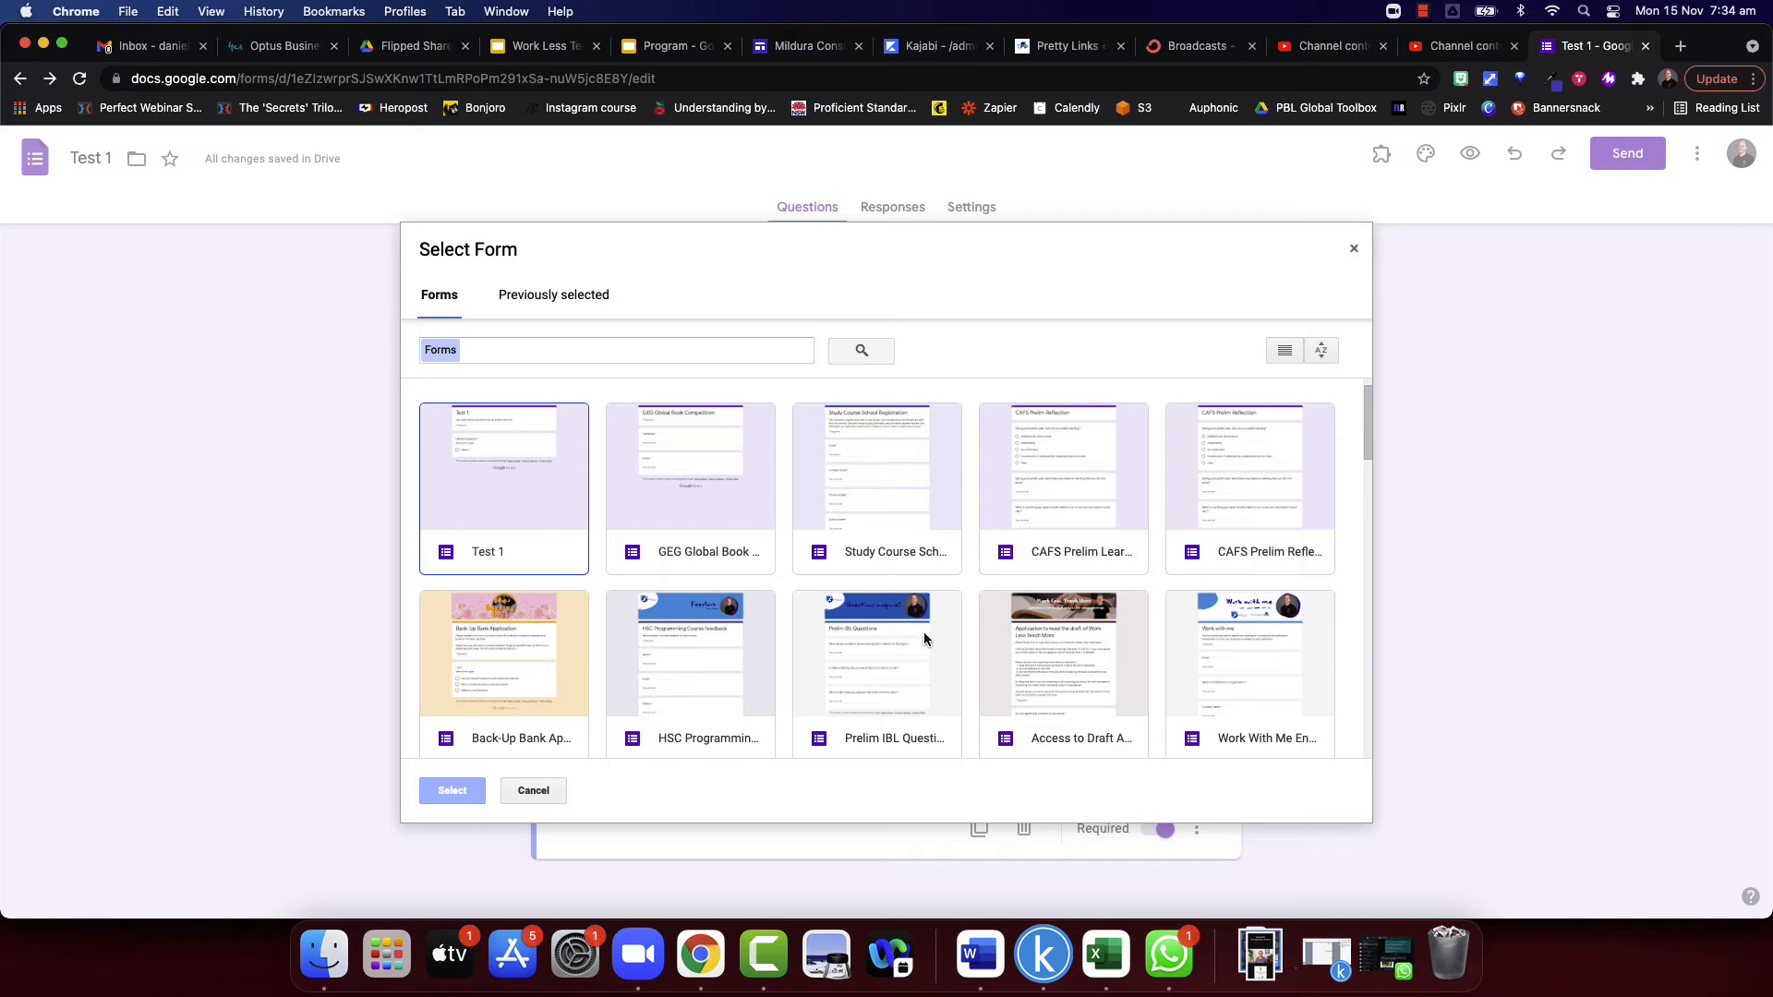
pyautogui.scroll(-4, 929, 664)
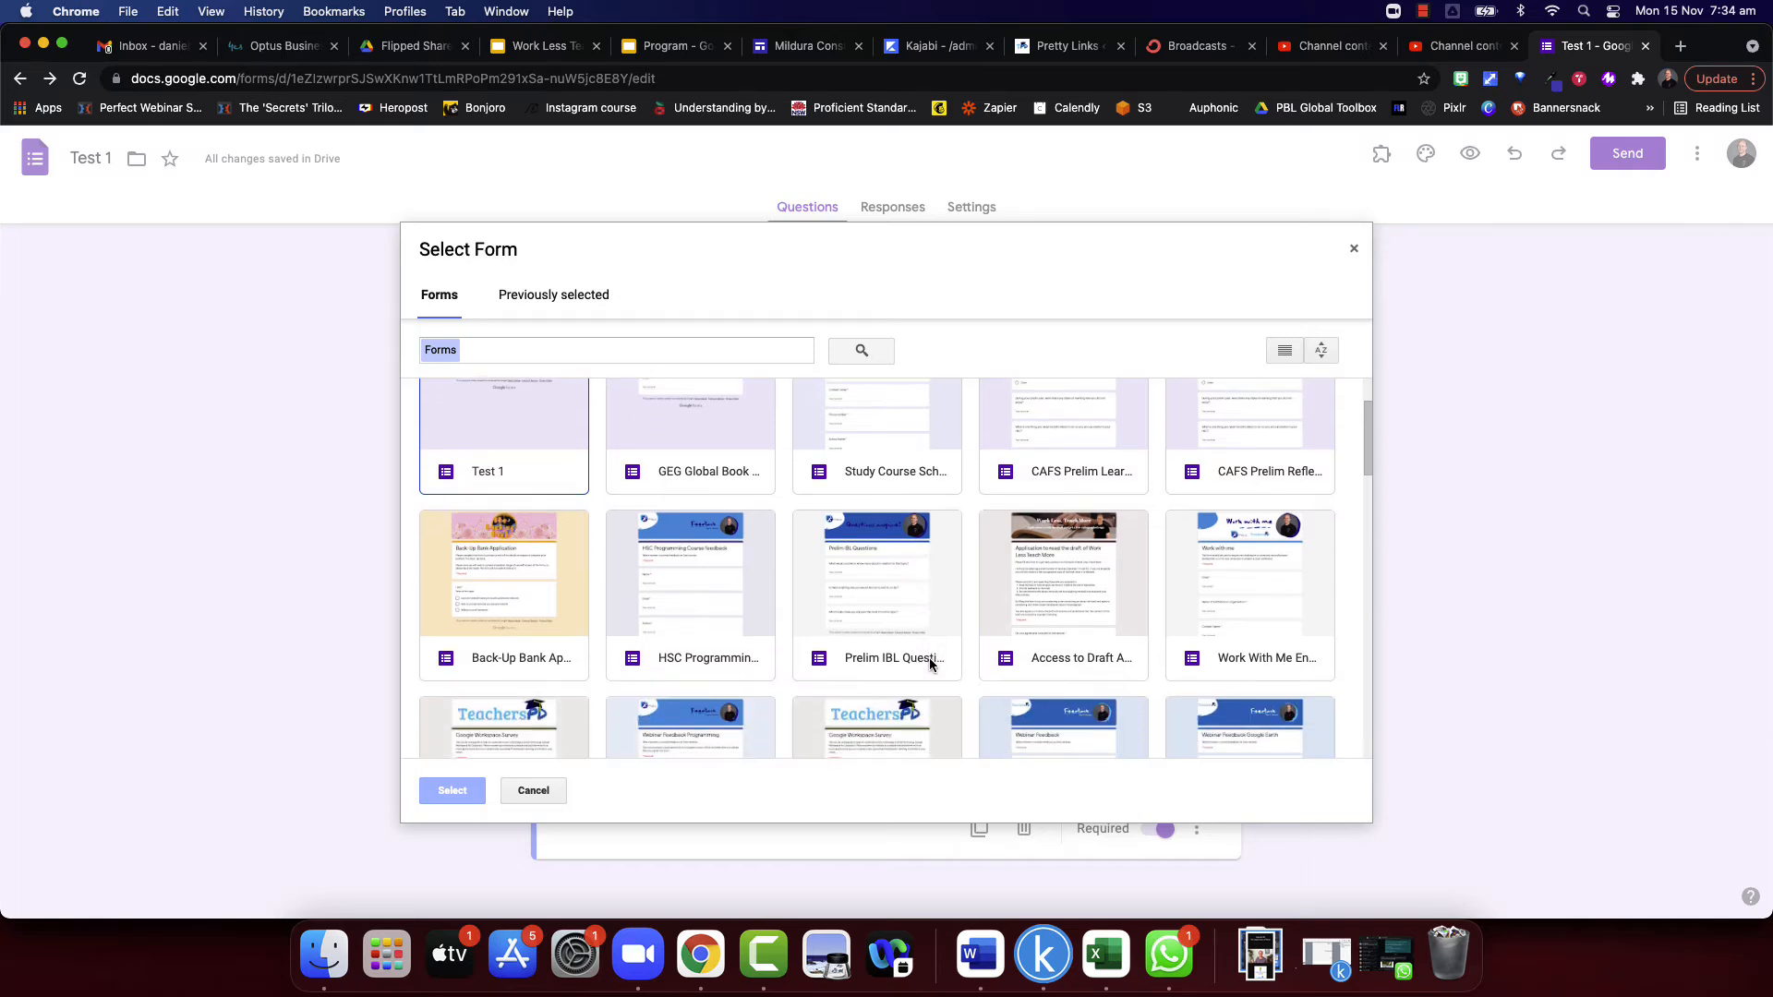
pyautogui.click(698, 590)
pyautogui.click(452, 791)
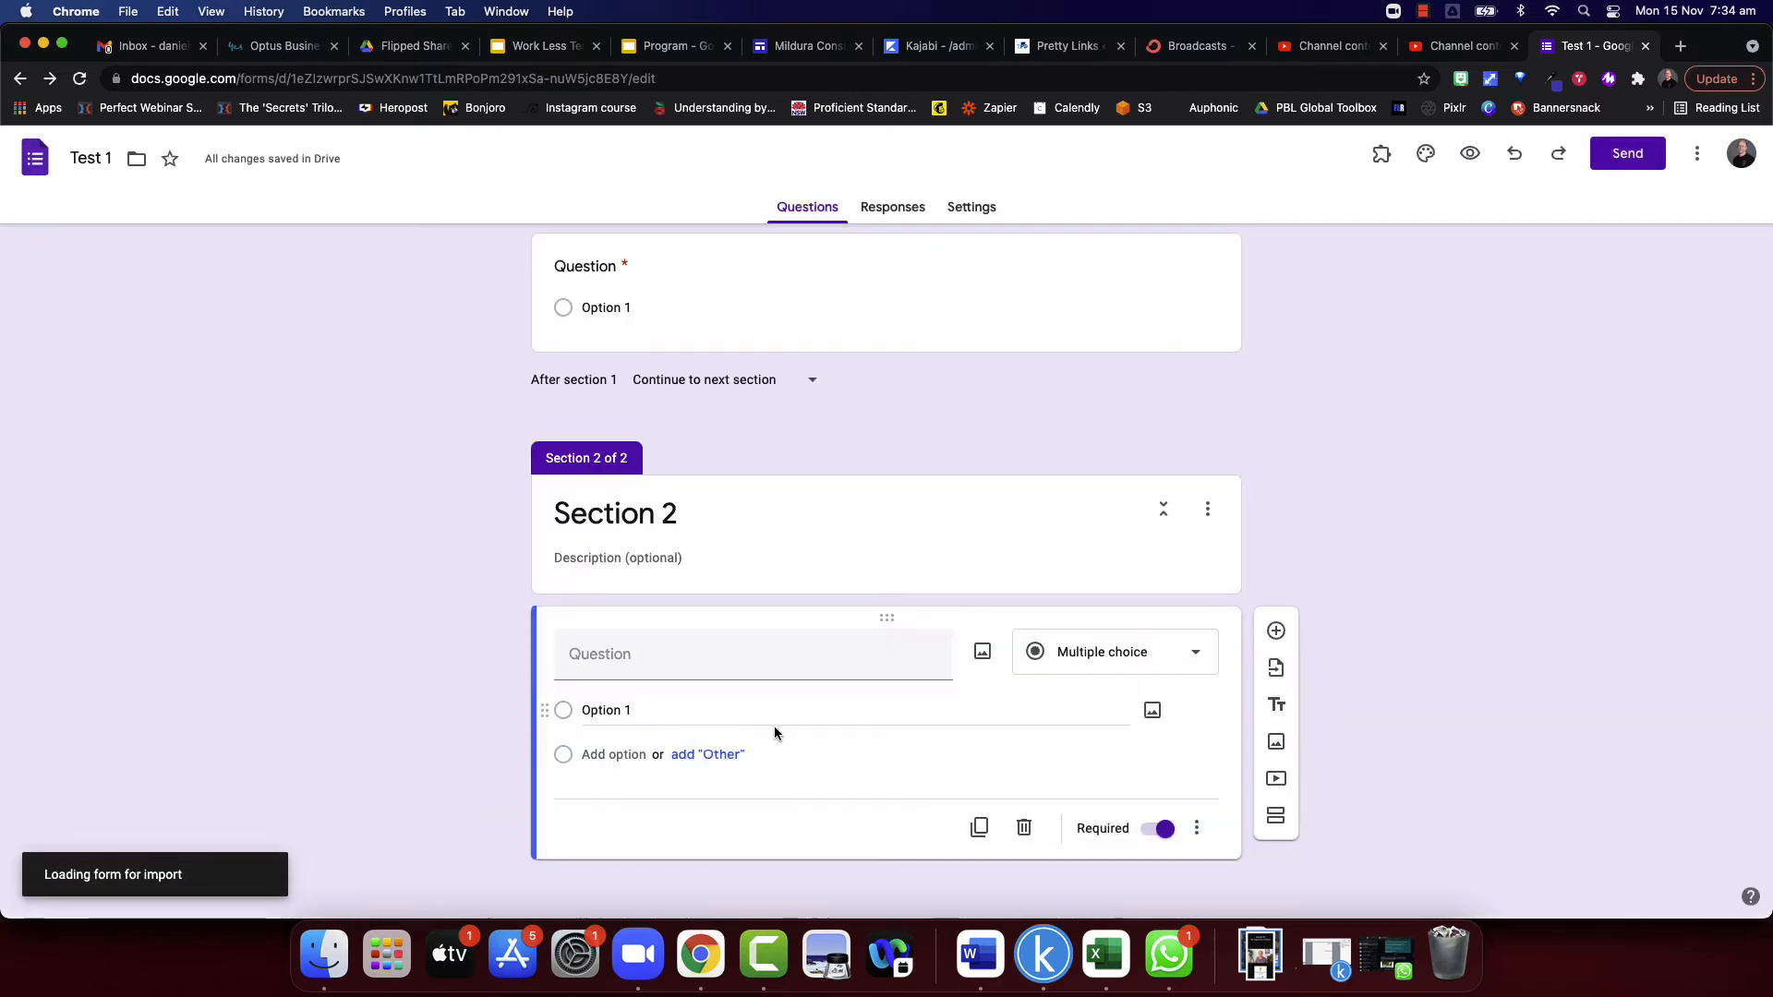
# - Import the NESA Number short answer question from the chosen form into Section 2
pyautogui.scroll(-3, 1660, 723)
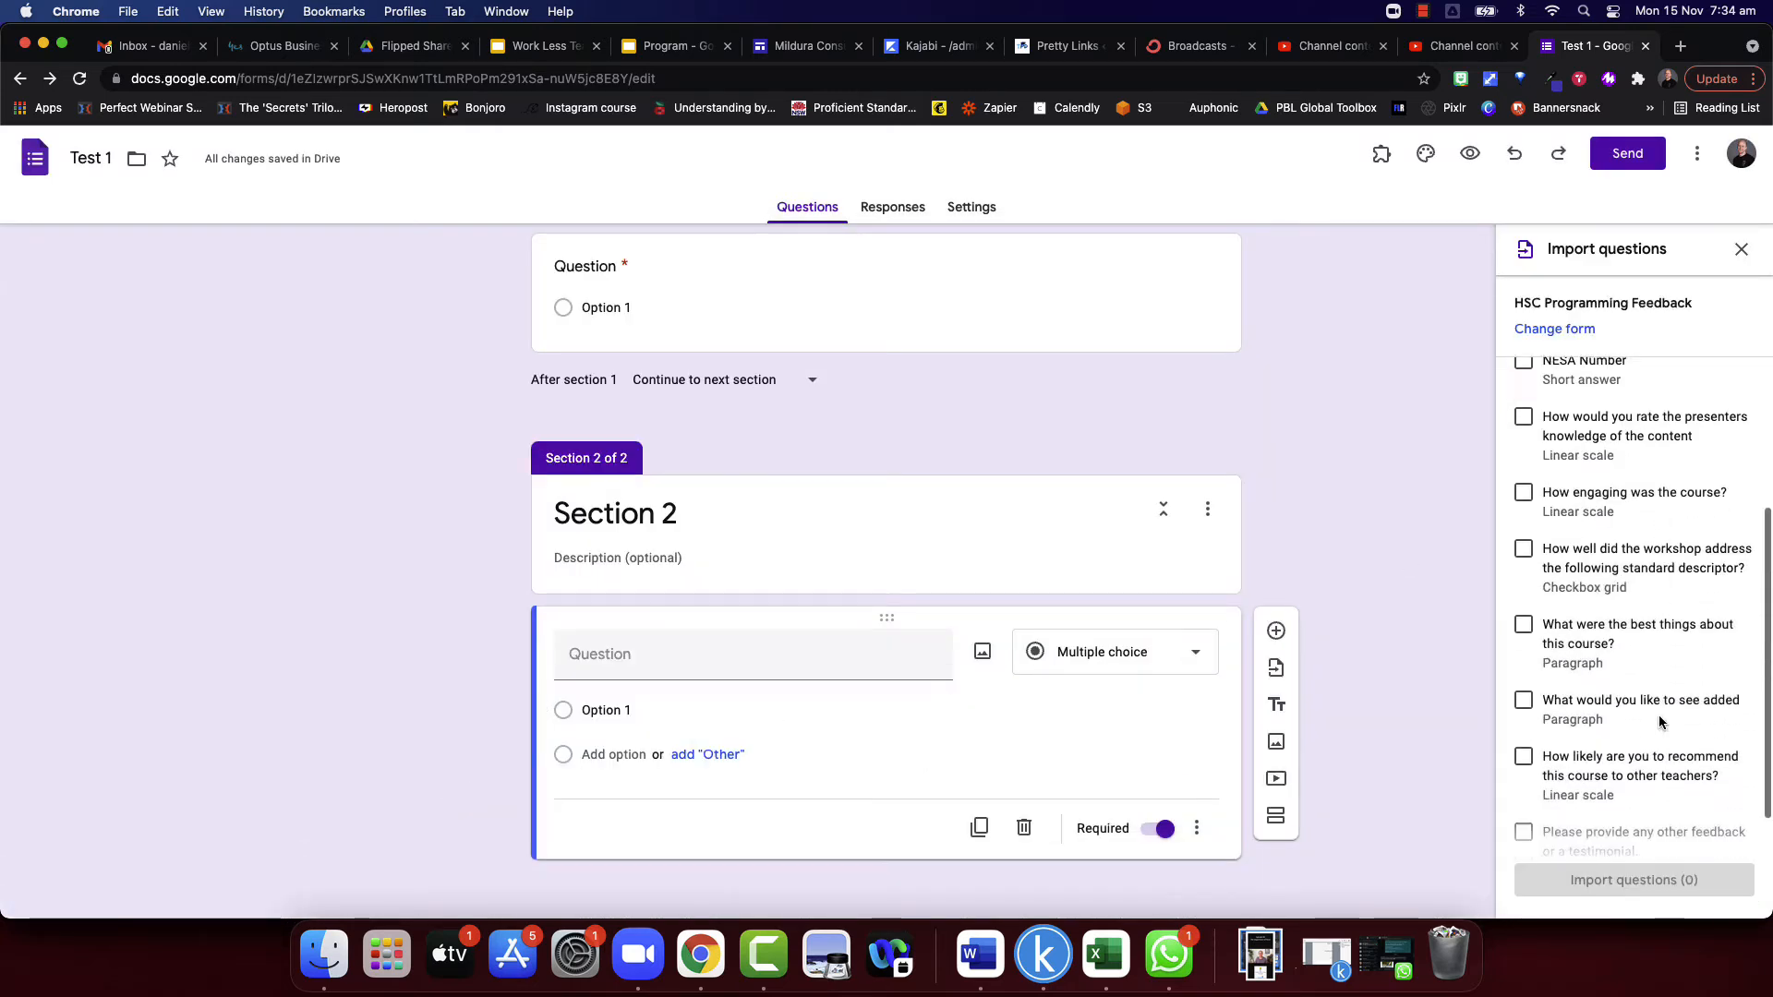
pyautogui.scroll(1, 1608, 614)
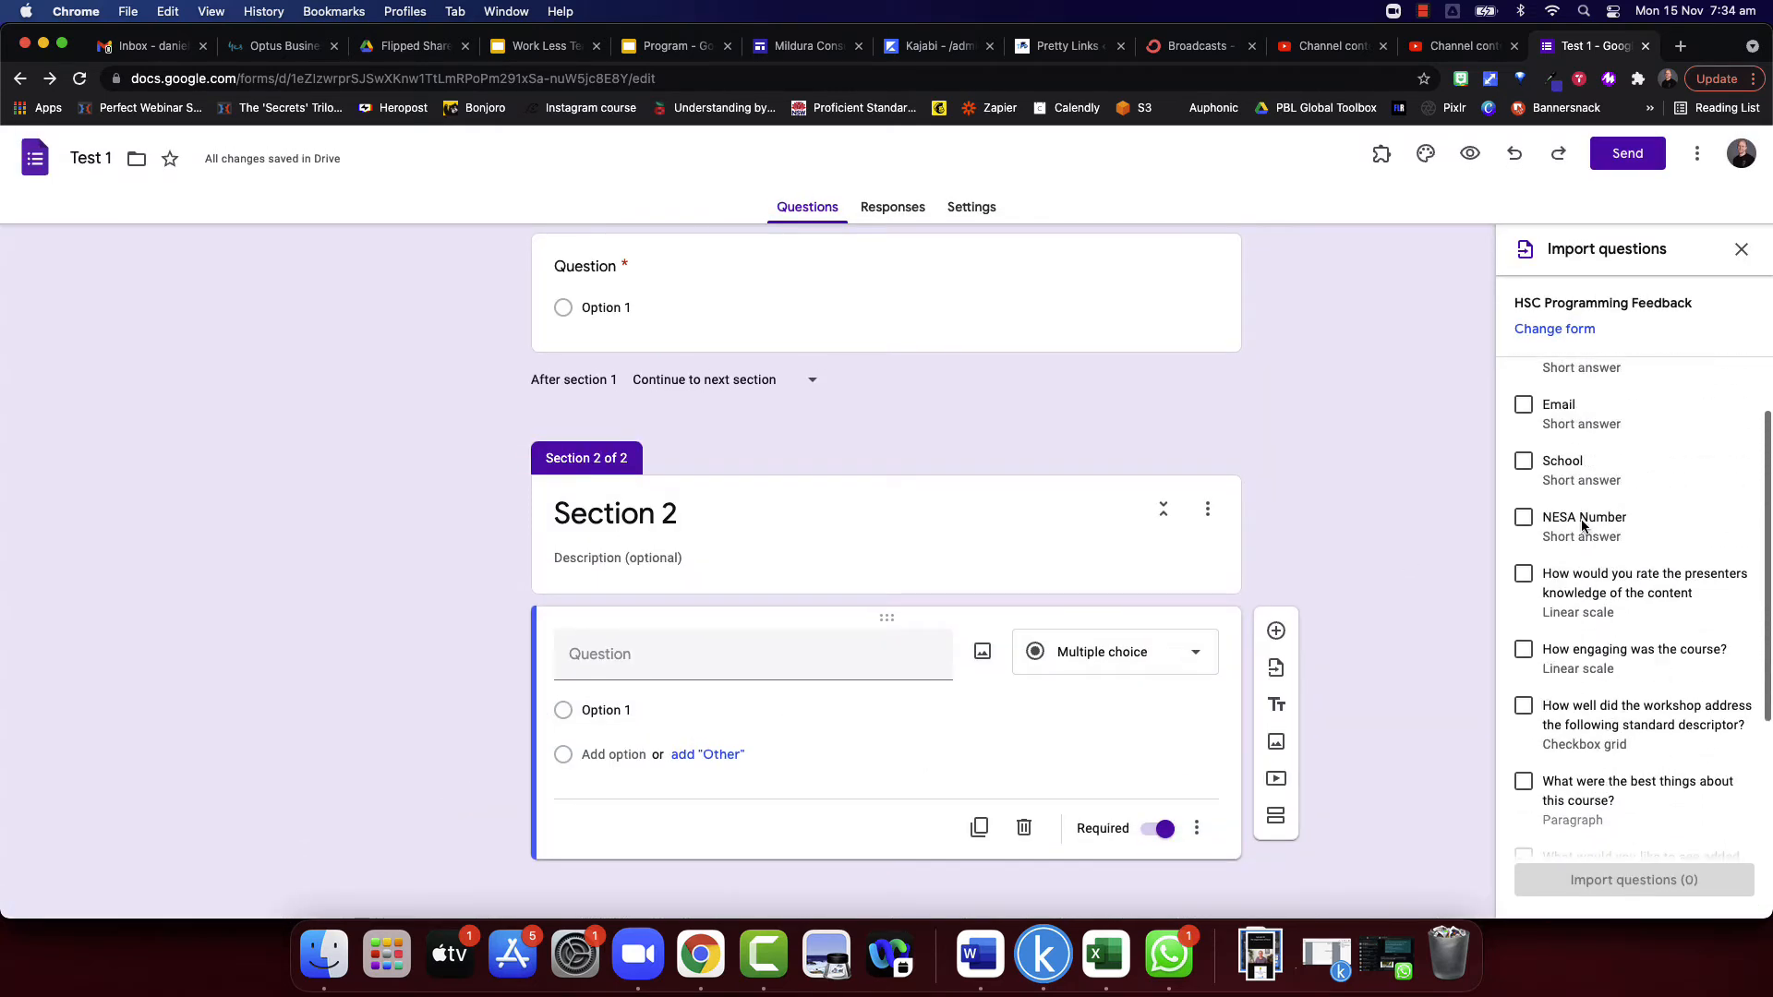
pyautogui.click(1520, 524)
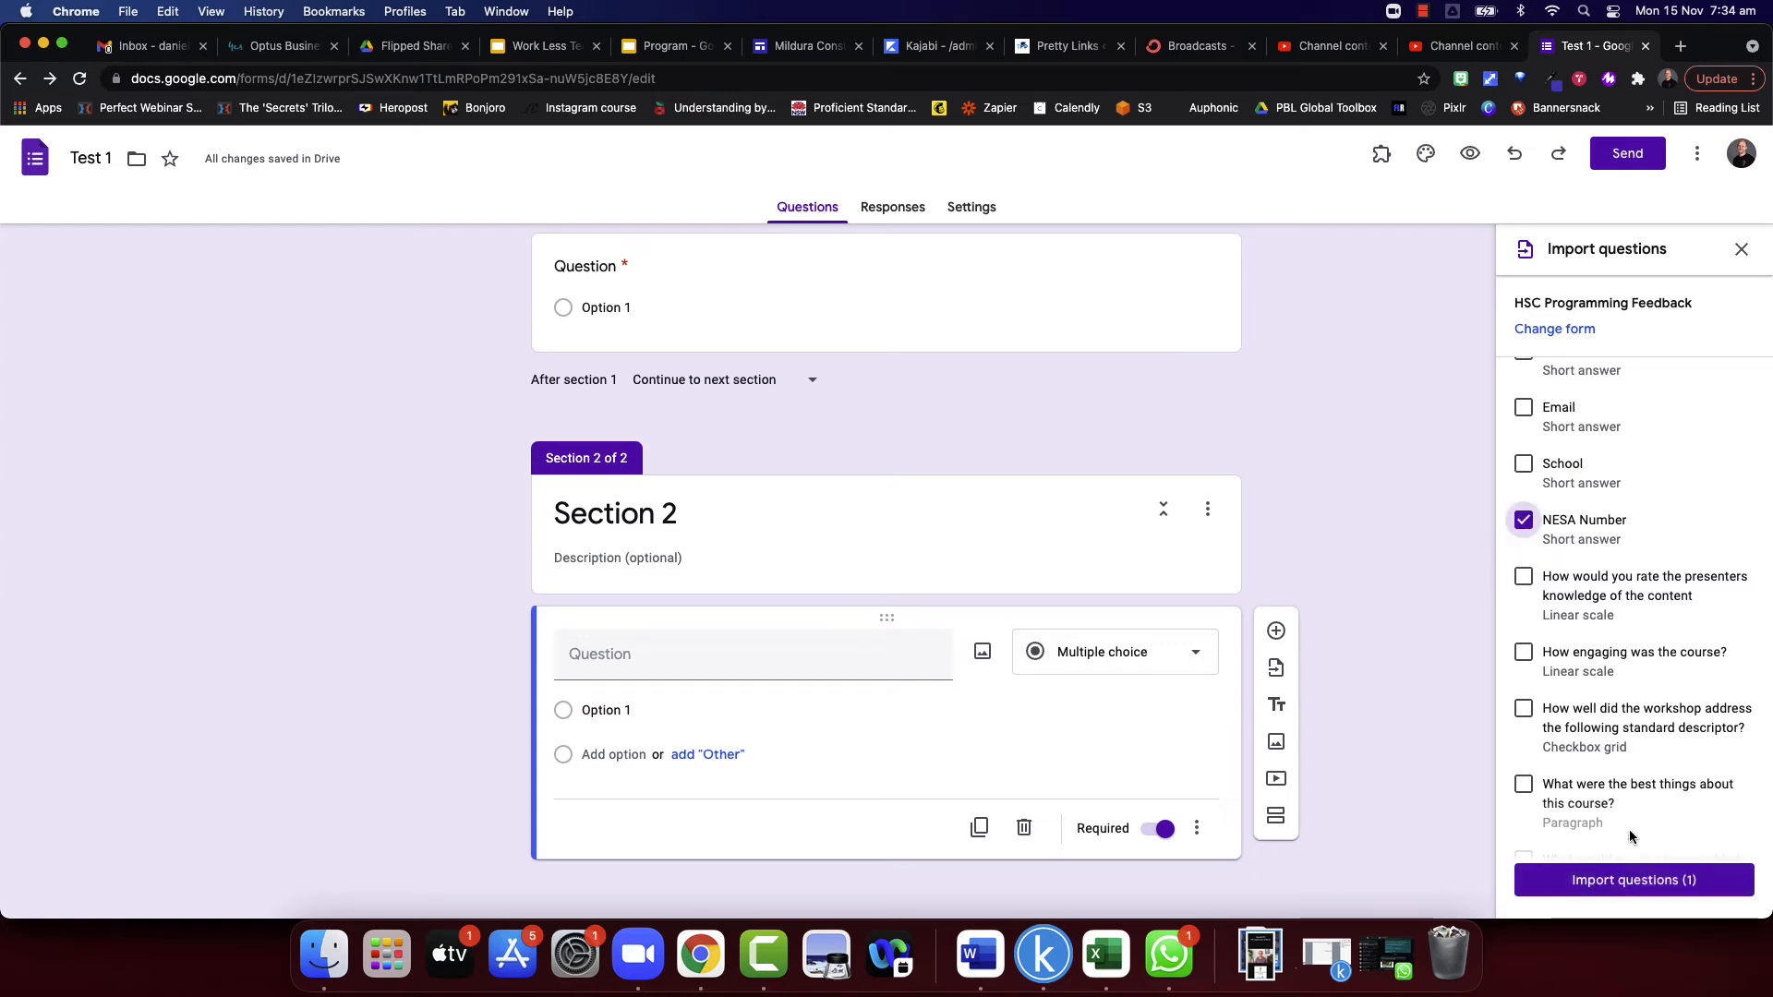
pyautogui.click(1633, 879)
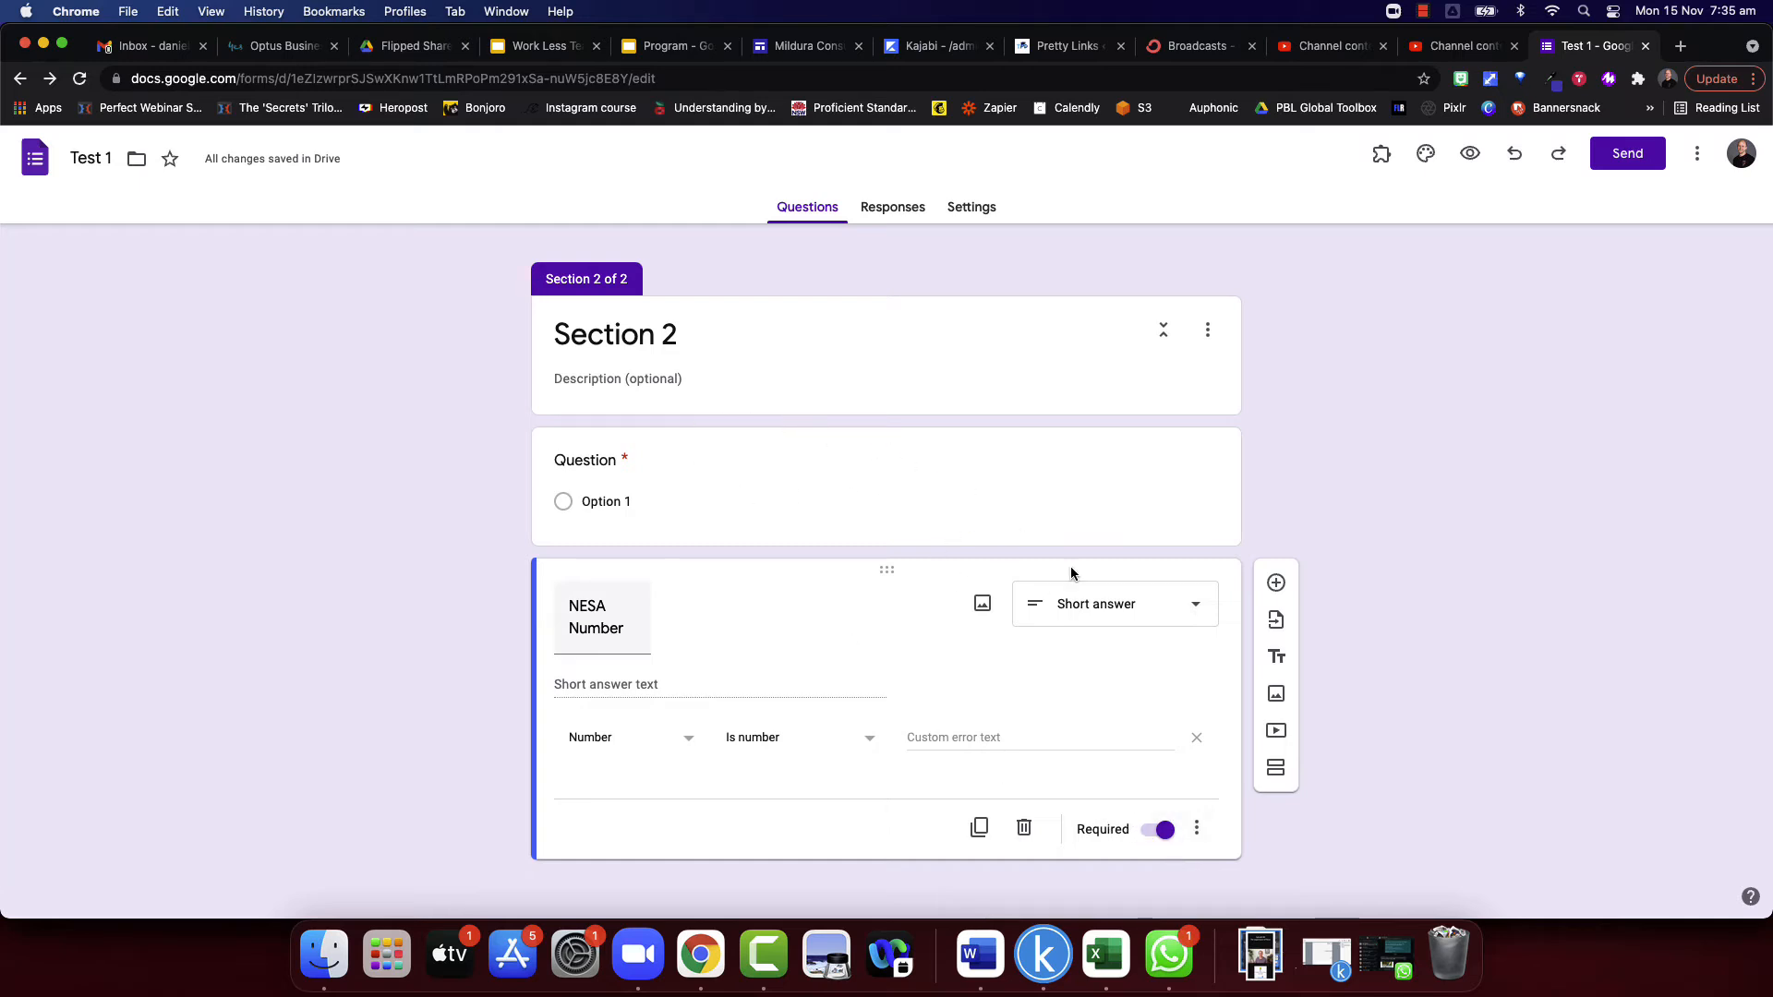
# - Add a new section after the NESA Number question and title it "Section 3"
pyautogui.click(1276, 767)
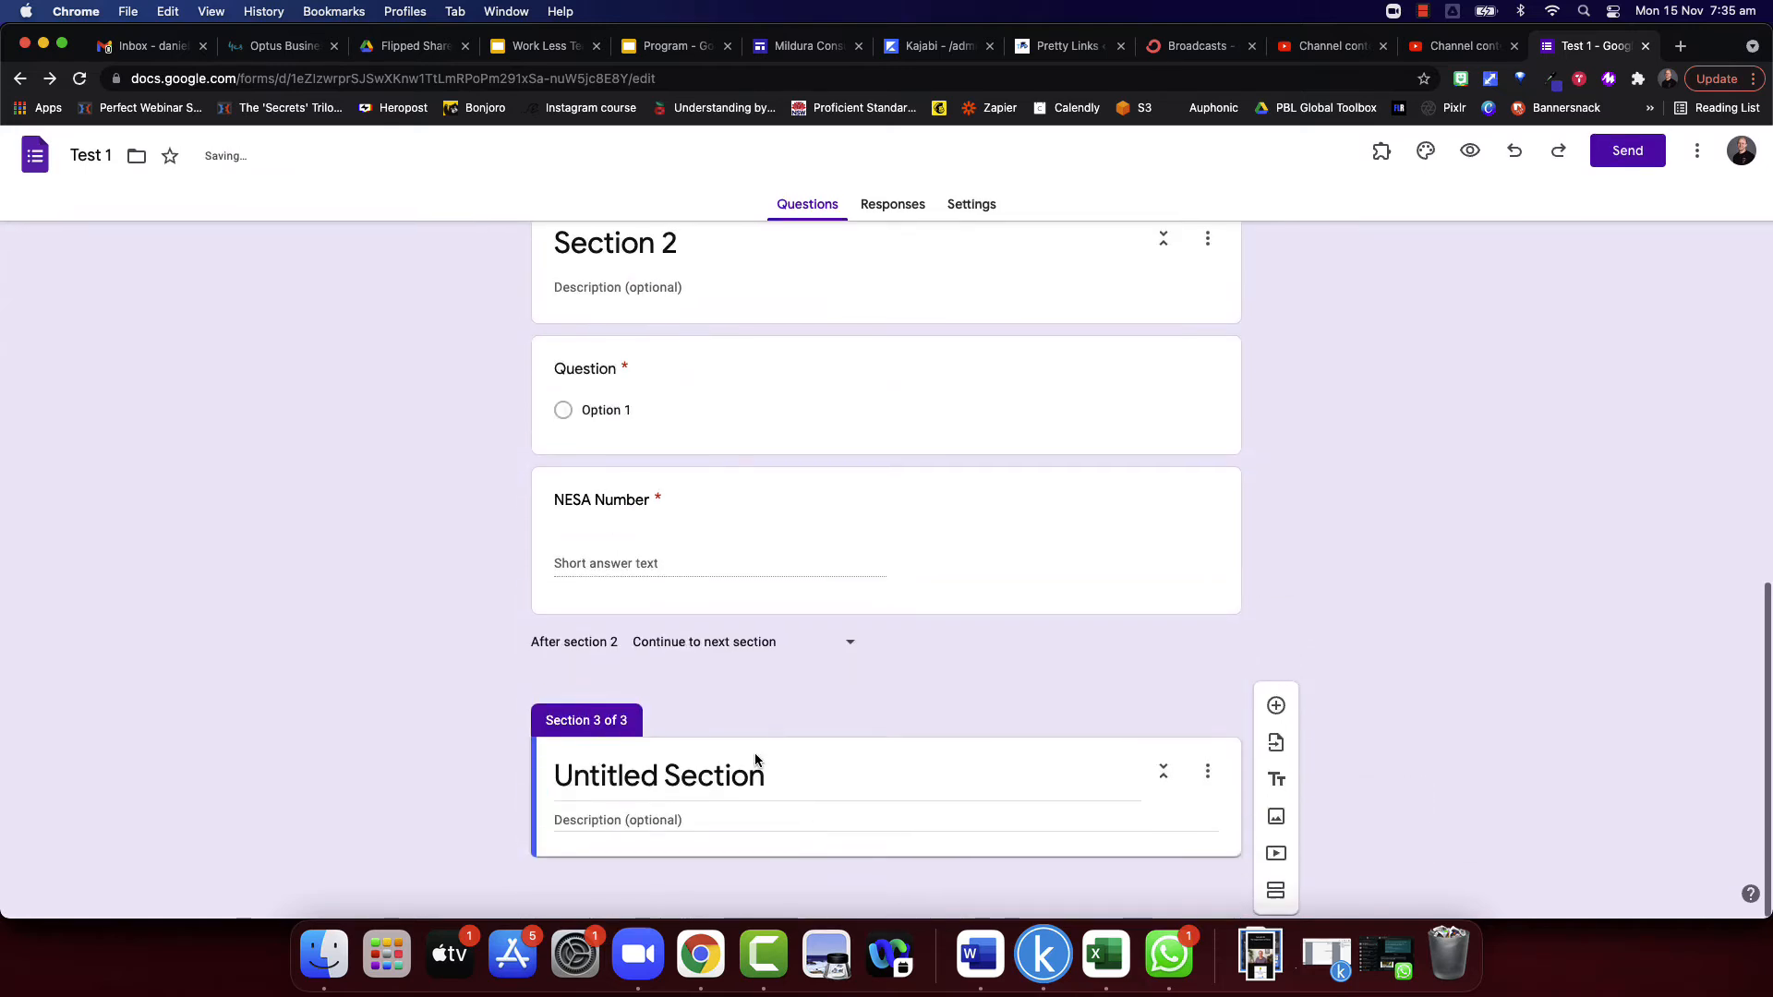
pyautogui.tripleClick(759, 780)
pyautogui.write('Section 3')
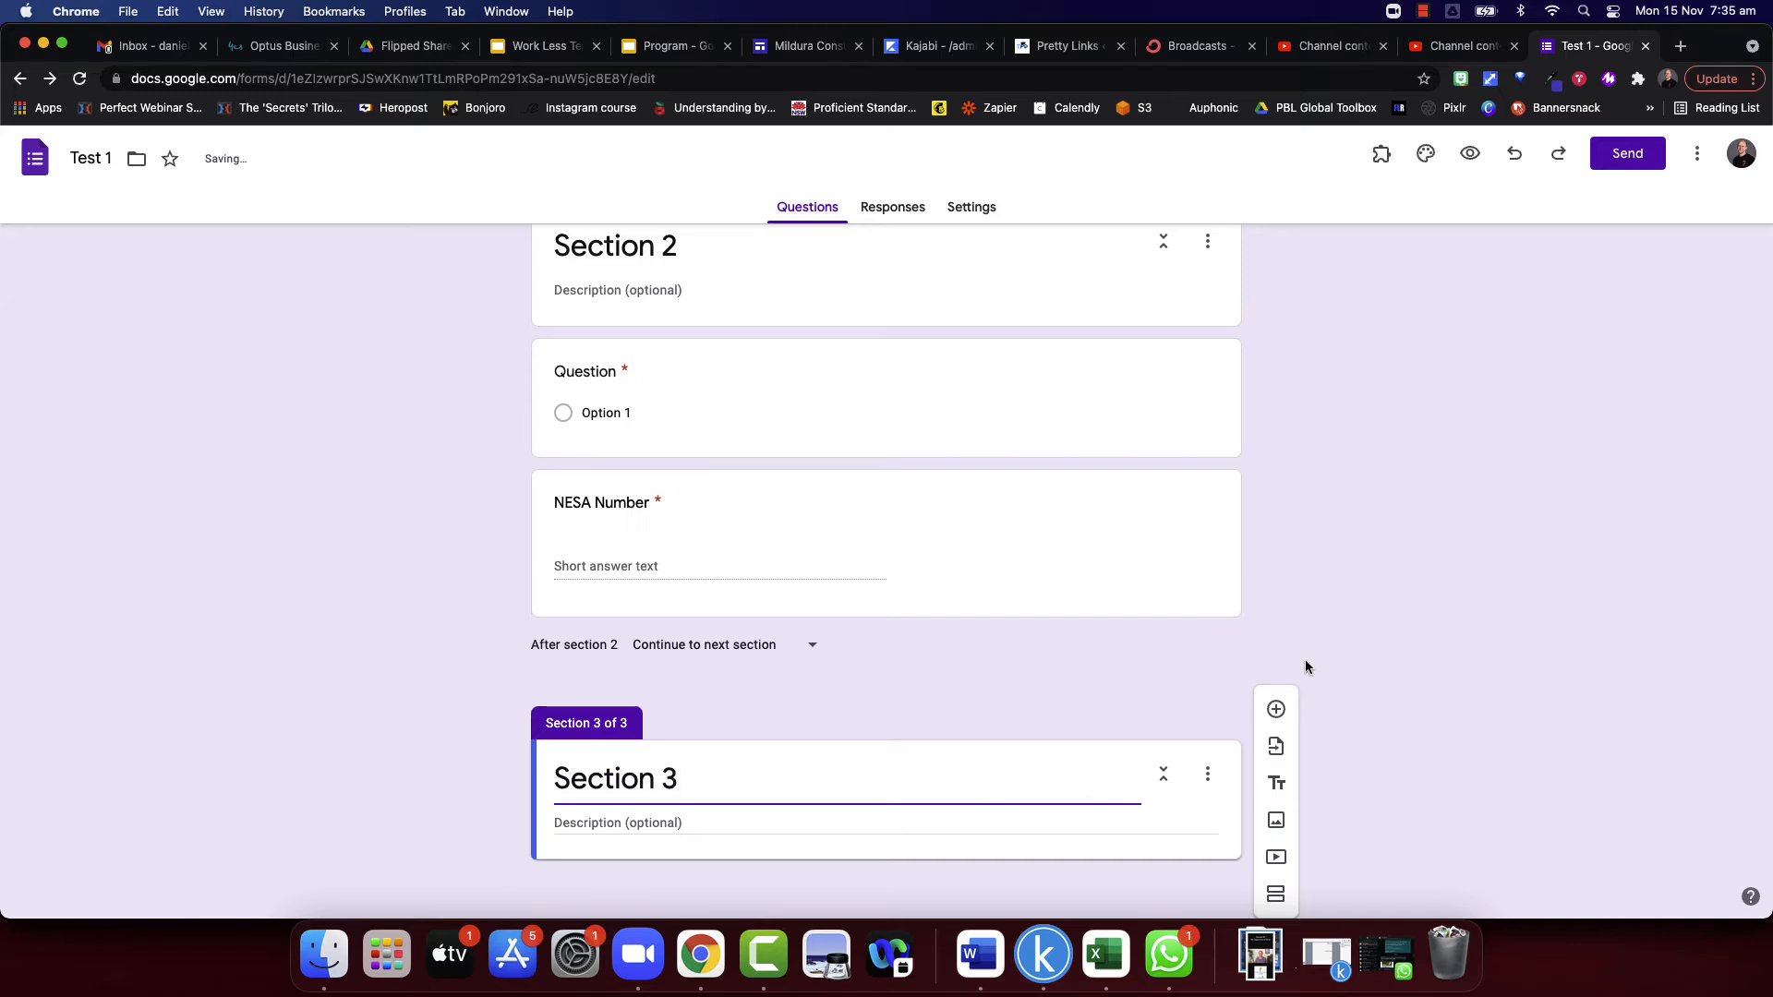
# - Check the navigation choices offered after section 1 without changing the setting
pyautogui.scroll(6, 1282, 647)
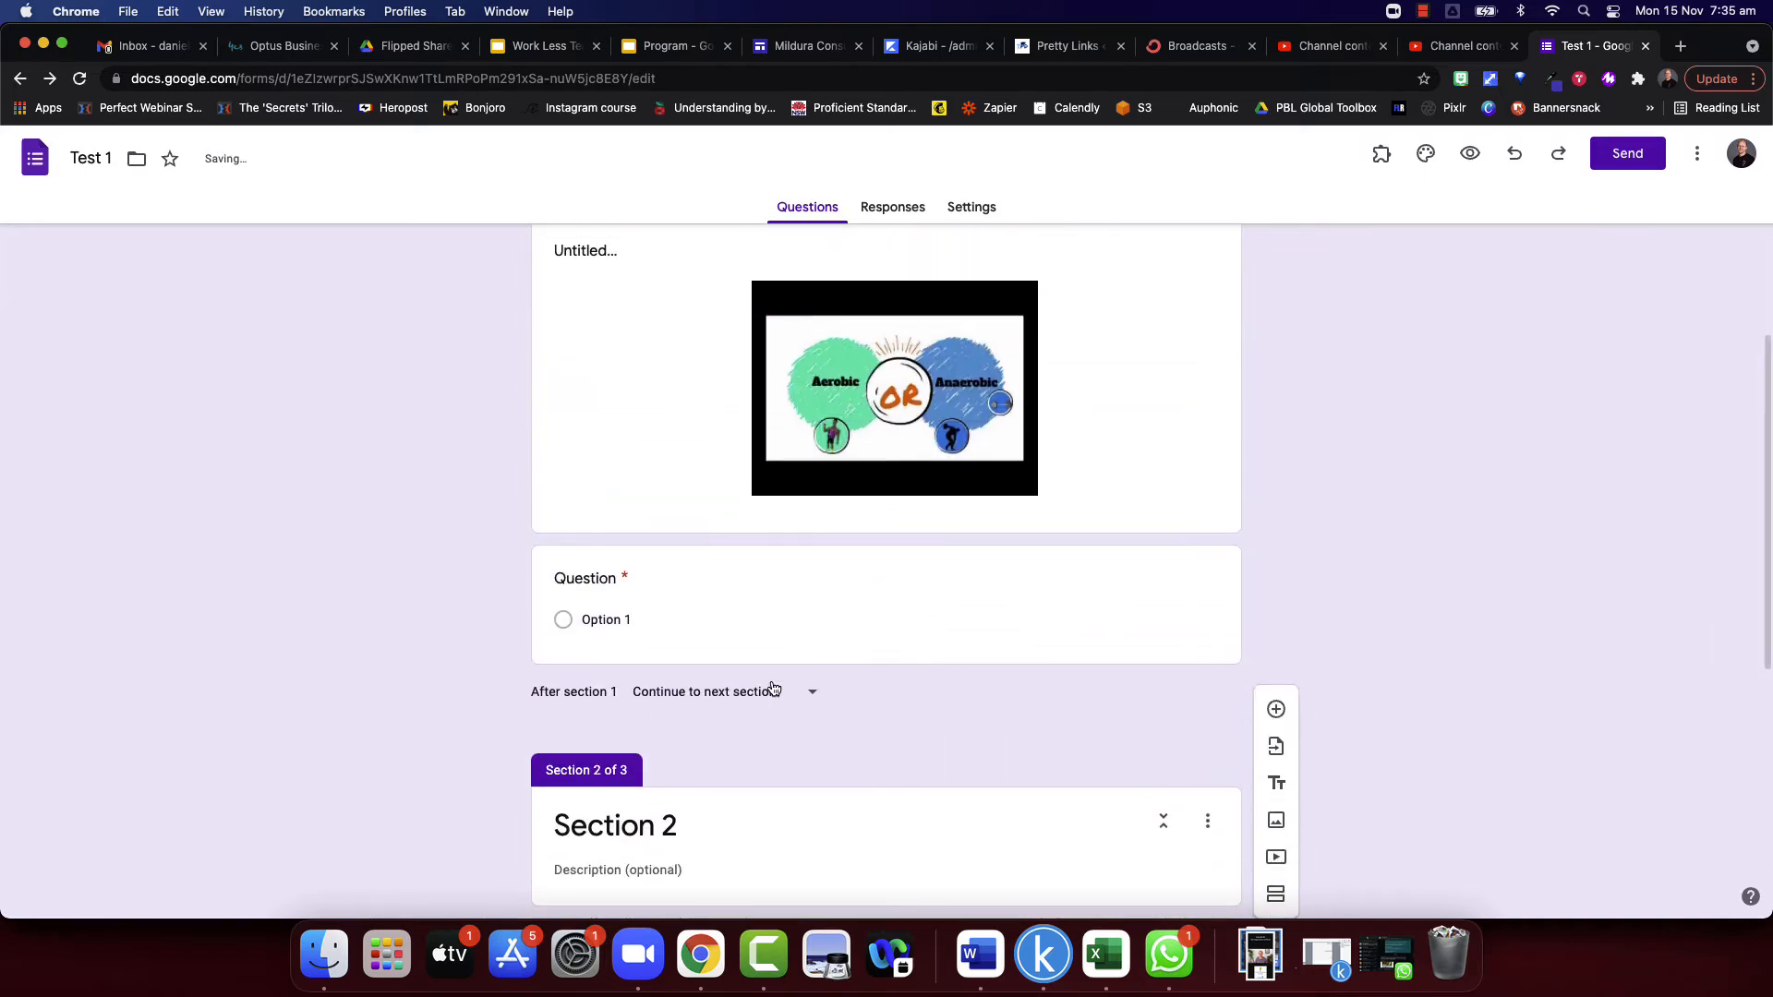
pyautogui.click(791, 695)
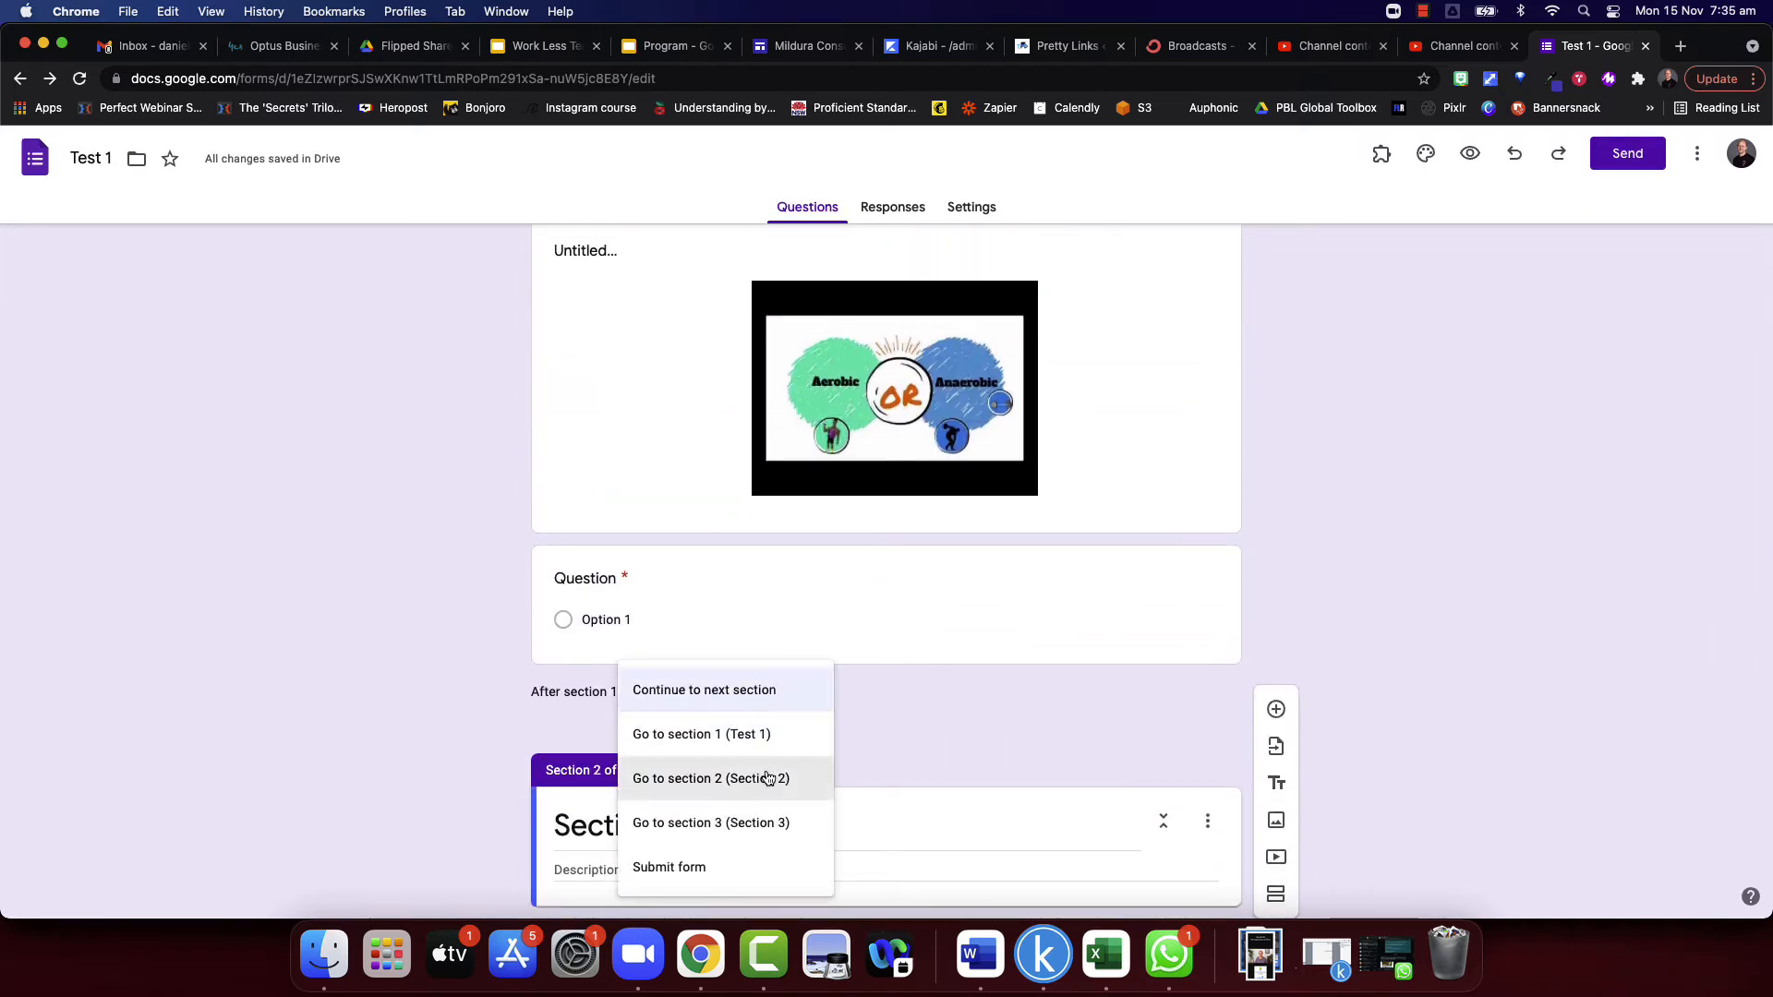
pyautogui.click(924, 718)
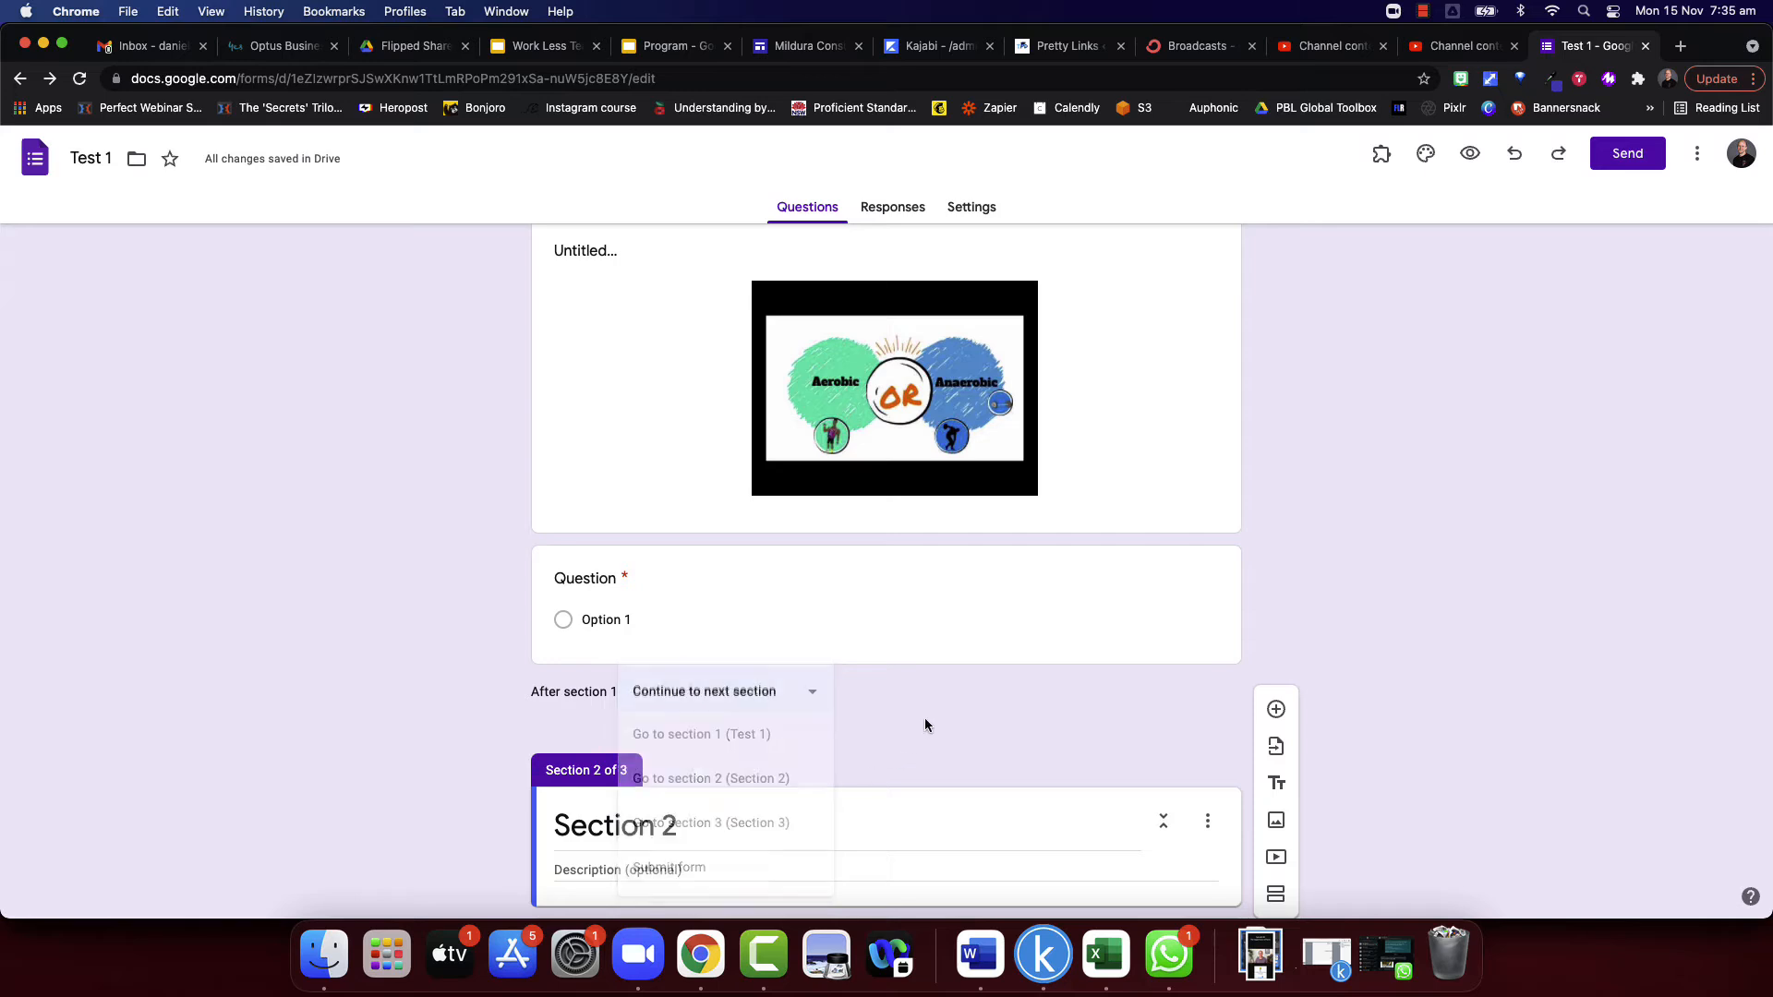
# - Add a second option to the multiple choice question ending section 1 and enable going to a section based on the answer
pyautogui.click(889, 628)
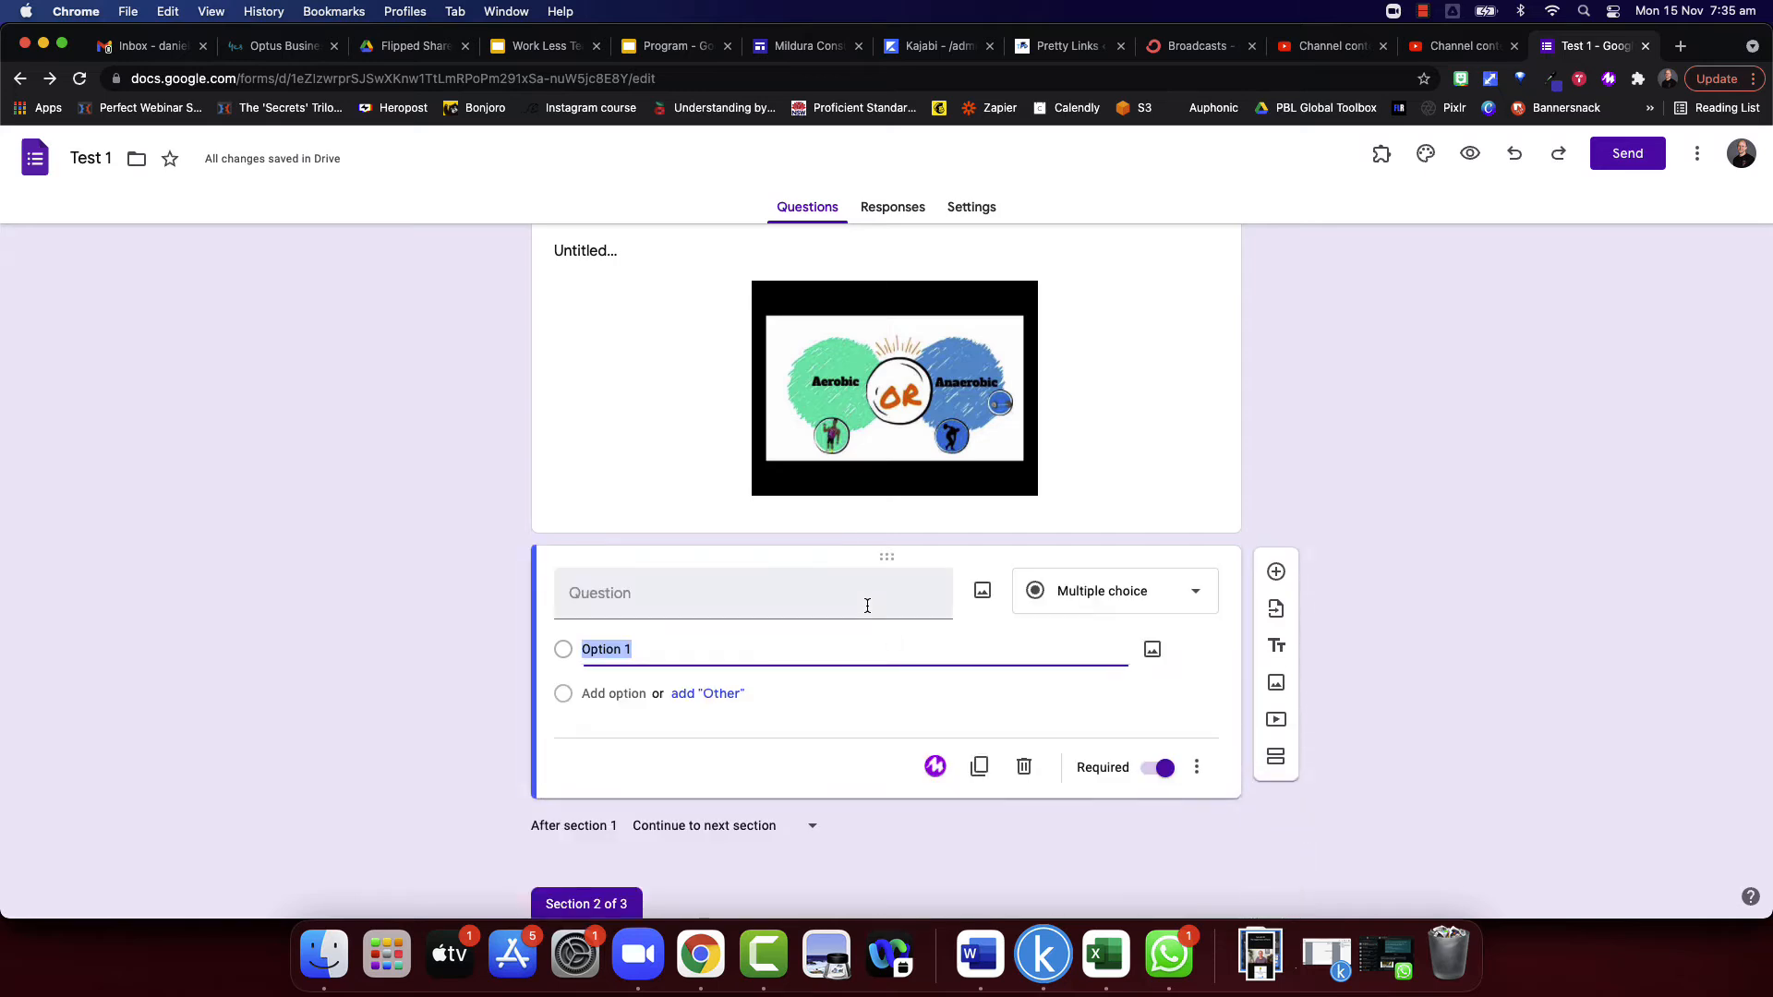
pyautogui.click(639, 700)
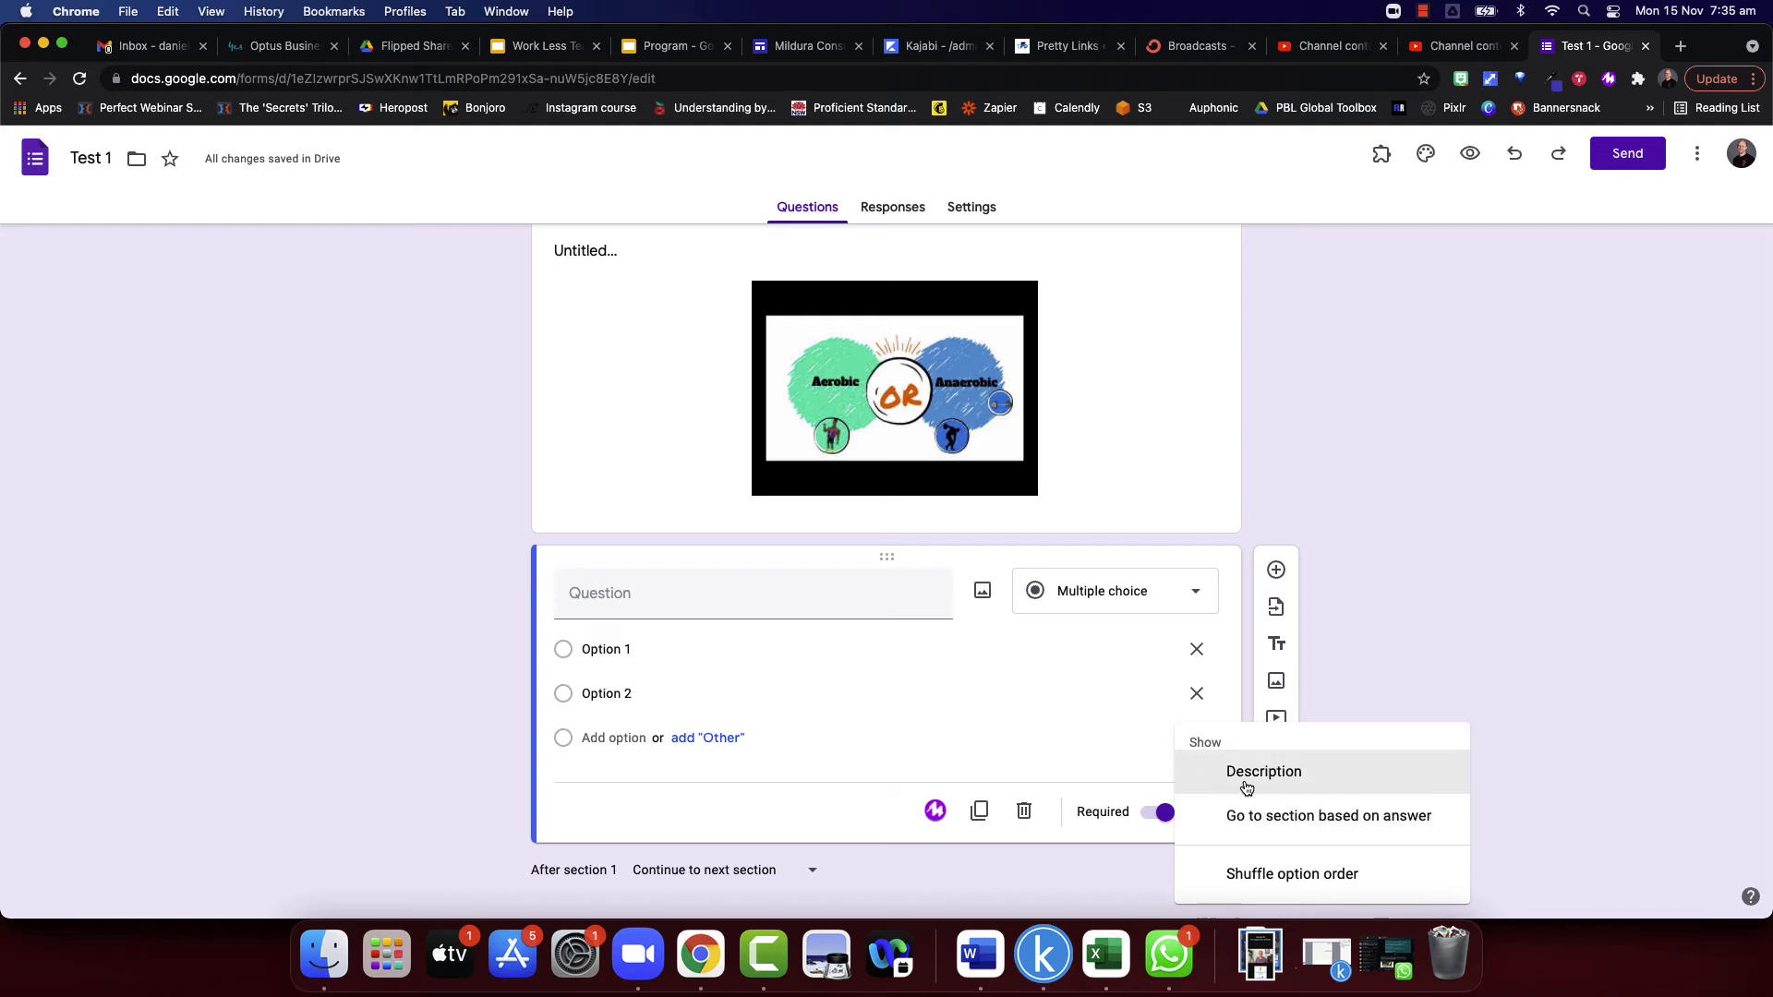
pyautogui.click(1288, 816)
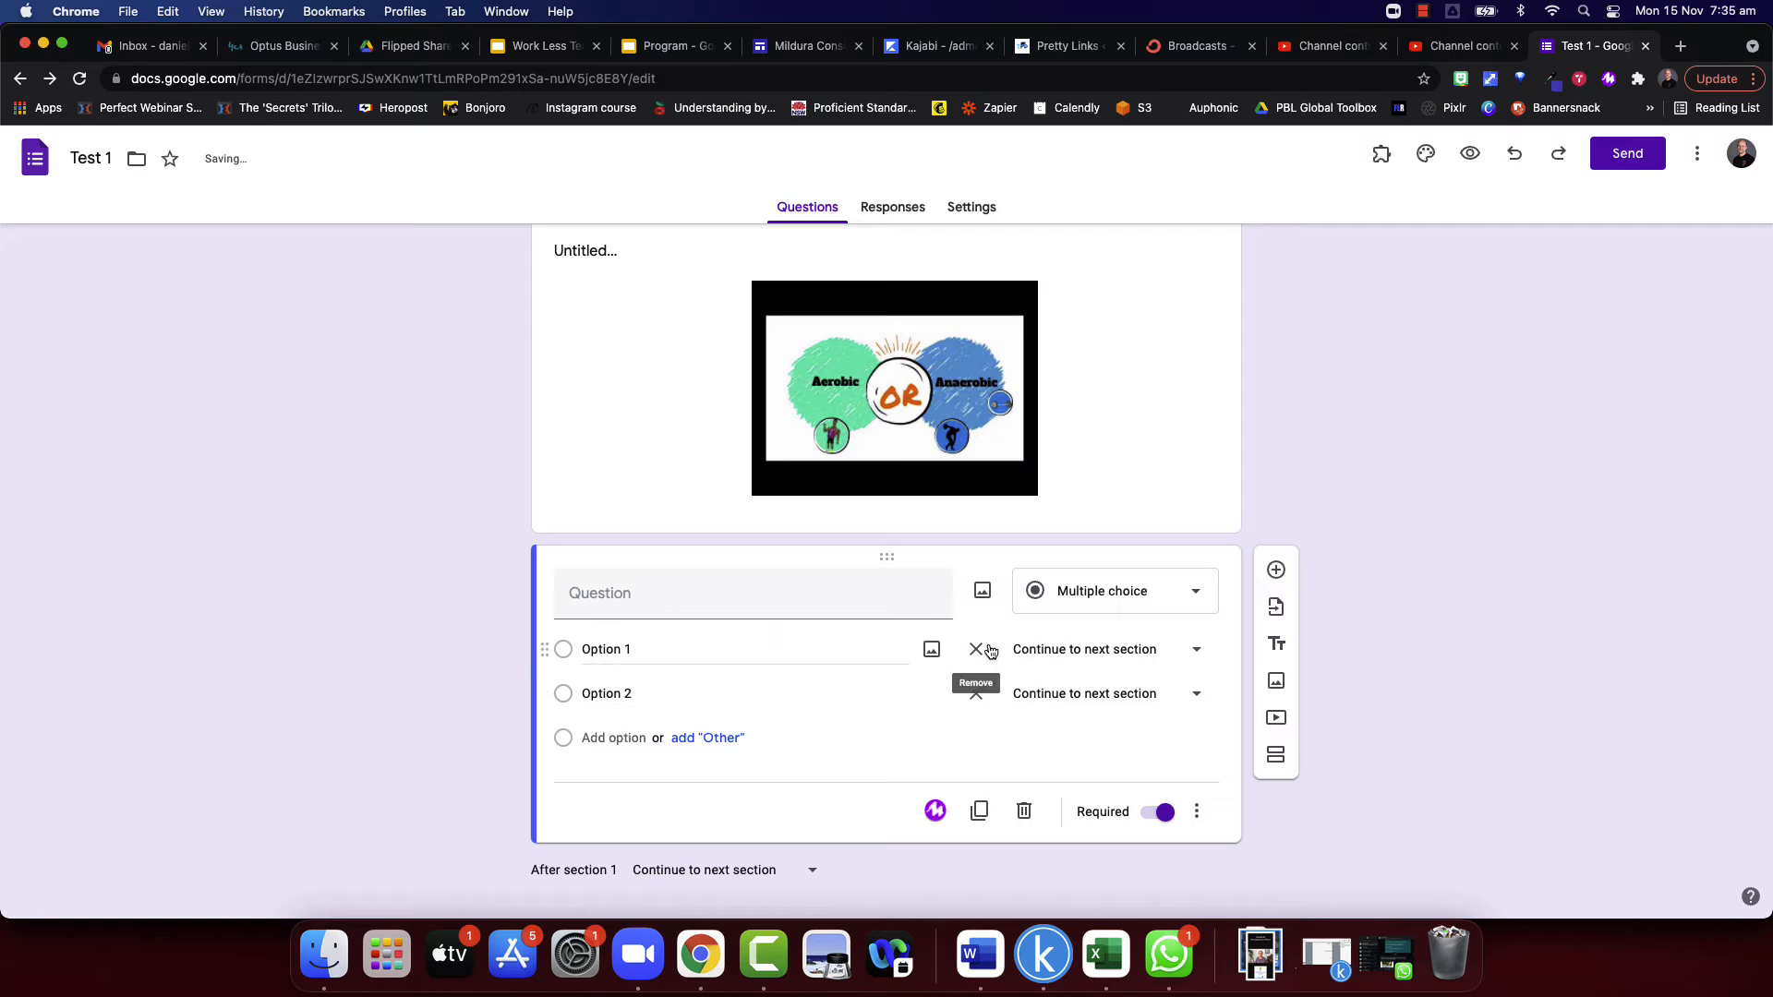
# - Route Option 1 to section 3 (Section 3) and Option 2 to section 2 (Section 2)
pyautogui.click(1161, 658)
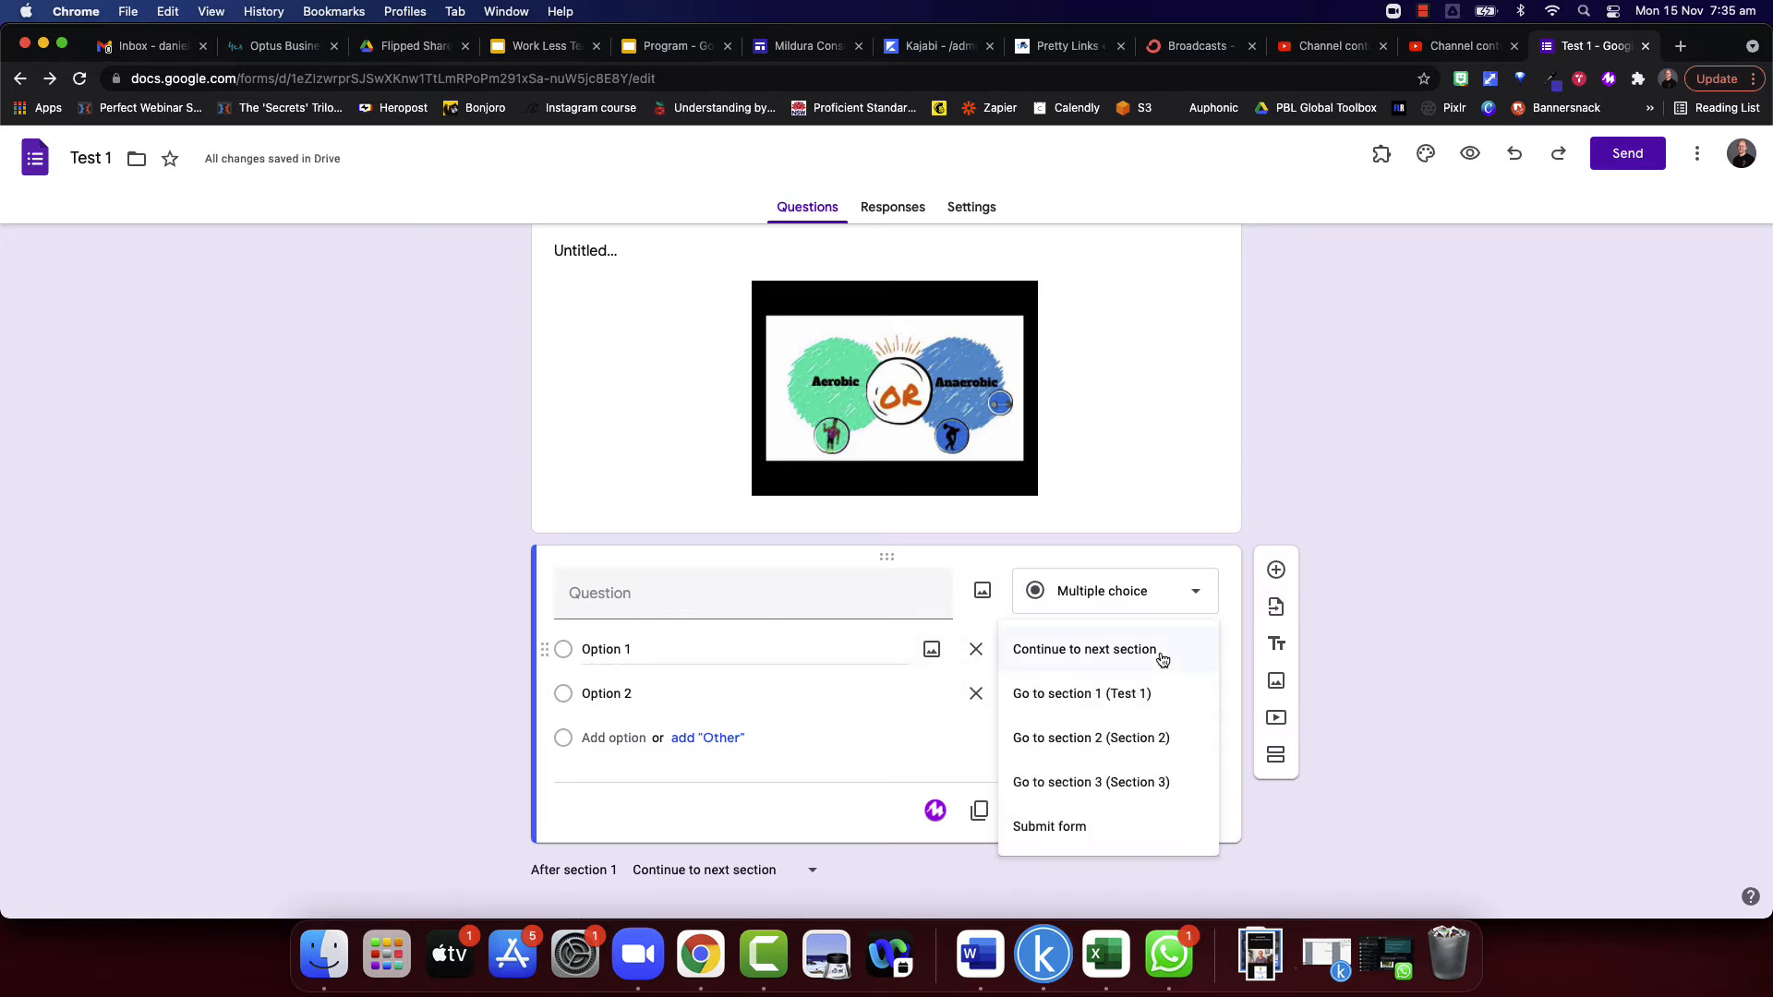
pyautogui.click(1165, 782)
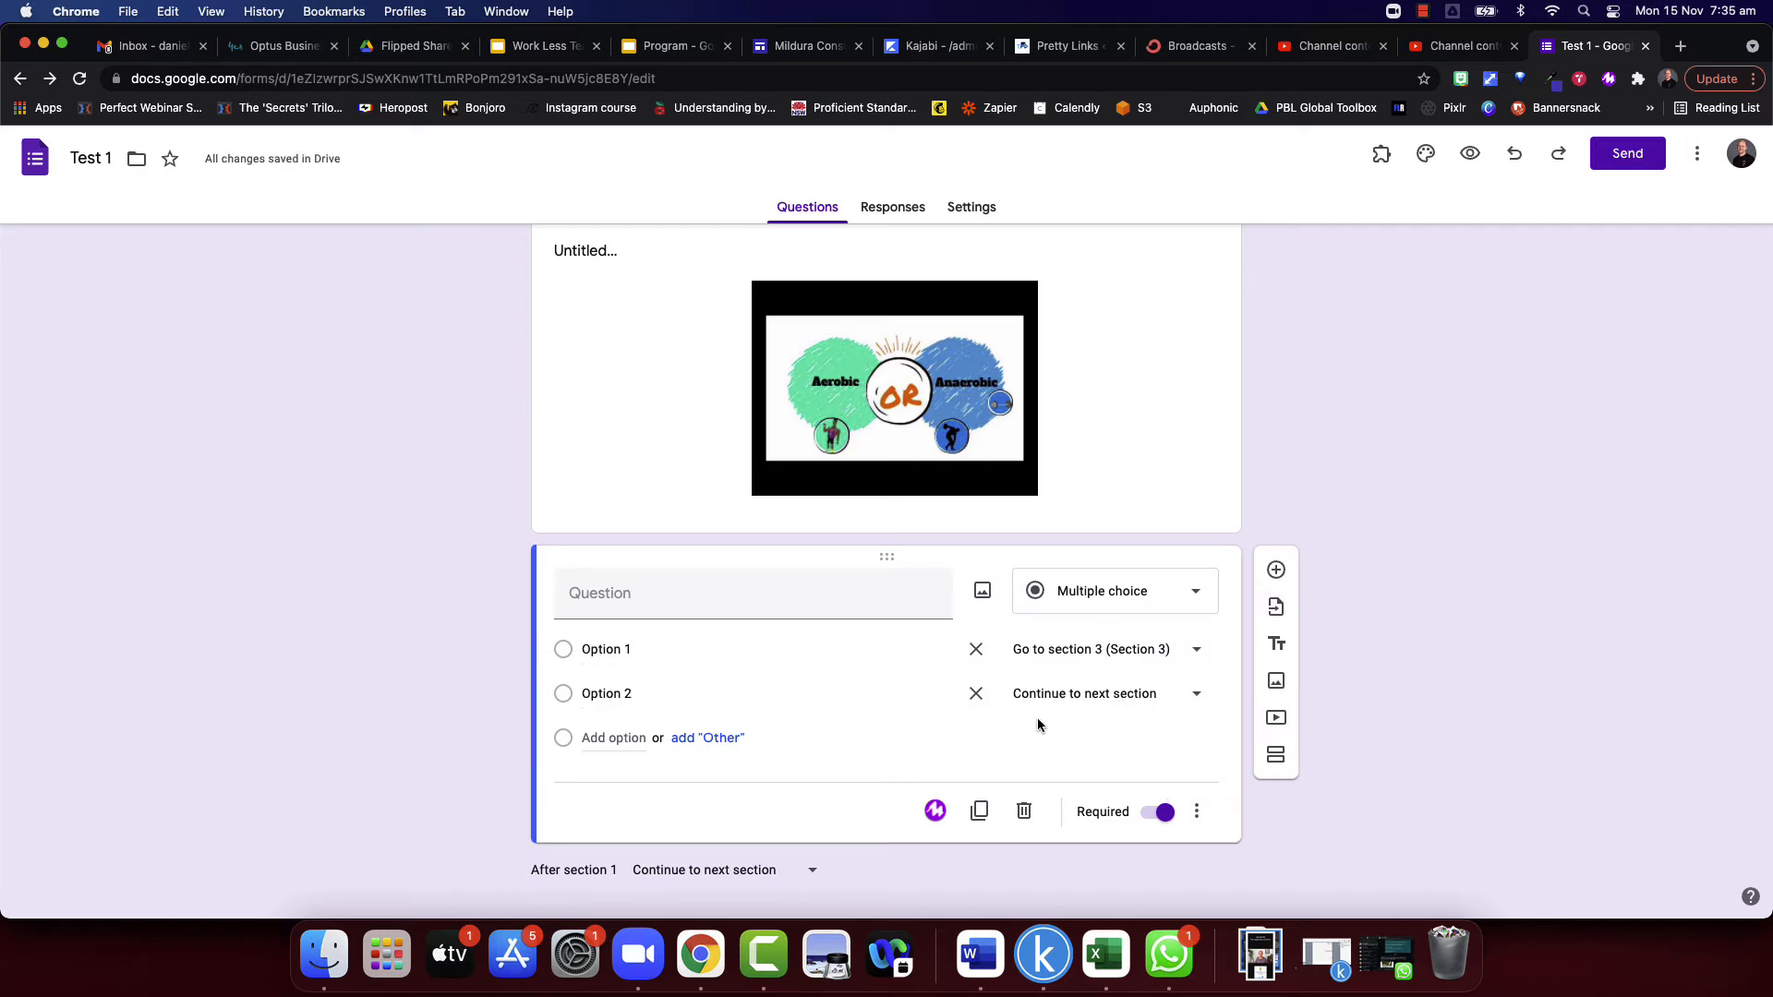
pyautogui.click(1122, 694)
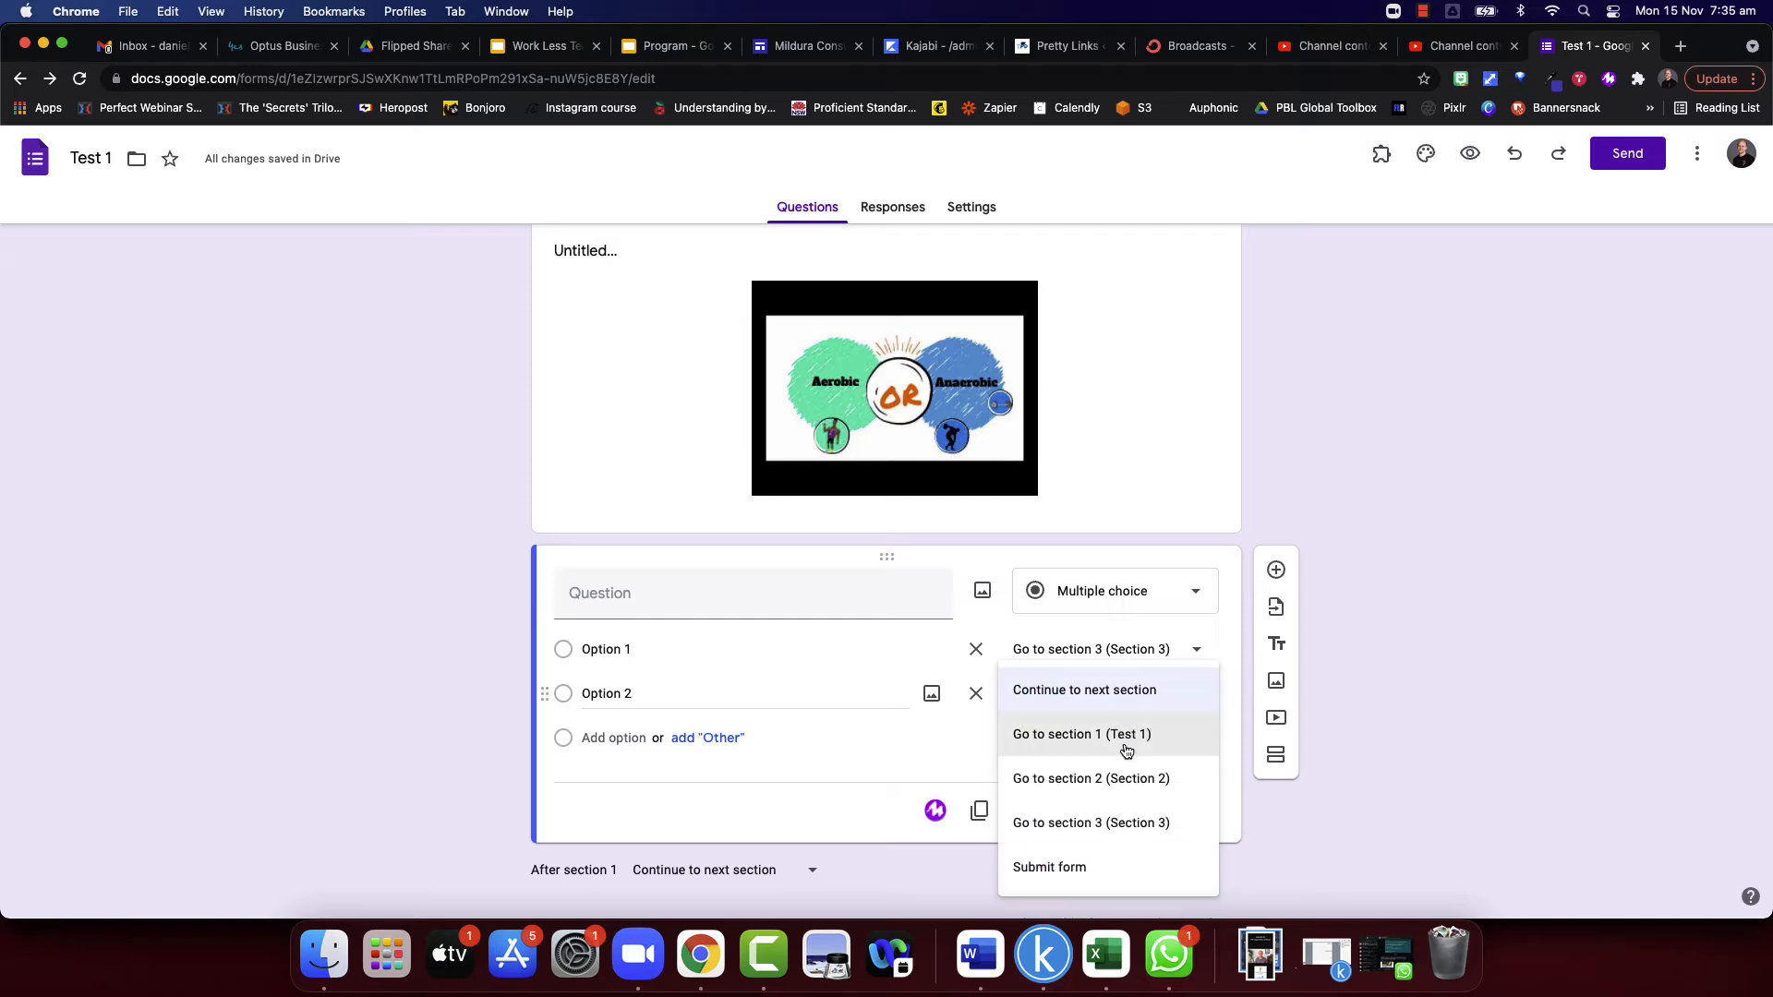
pyautogui.click(1109, 779)
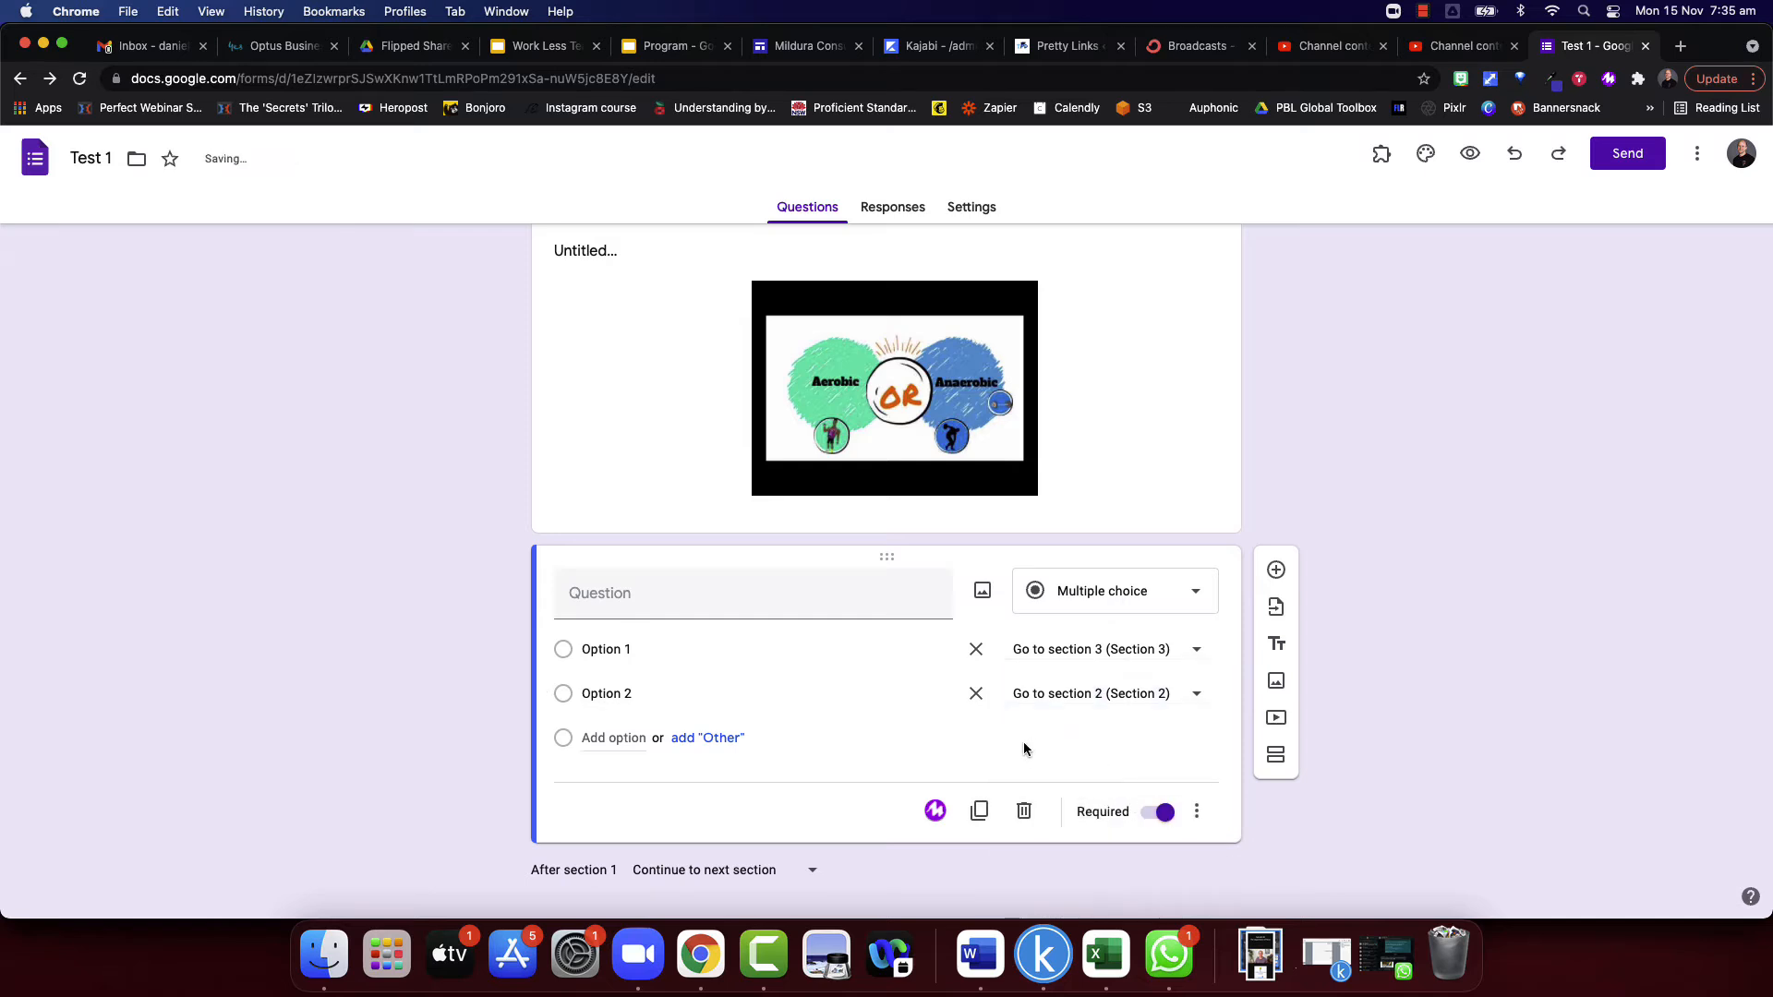
# - Change Option 2 of the multiple choice question below the video to go to section 1 (Test 1)
pyautogui.scroll(-4, 887, 762)
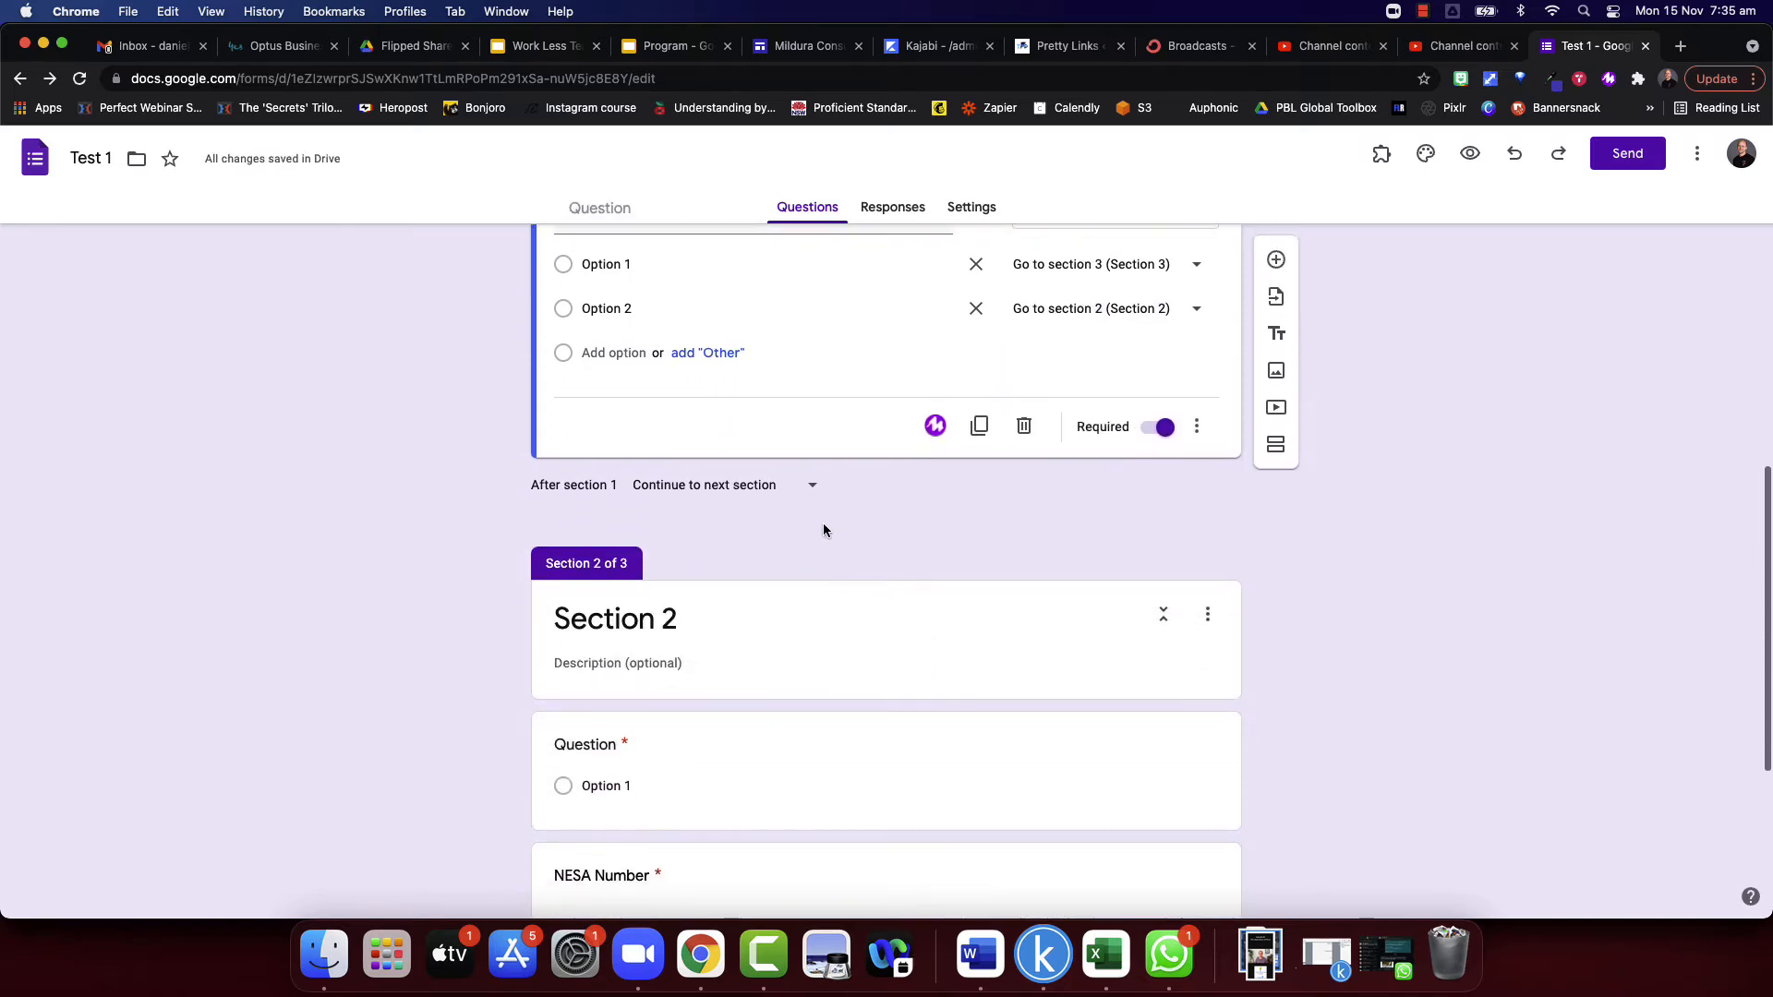
pyautogui.scroll(5, 823, 529)
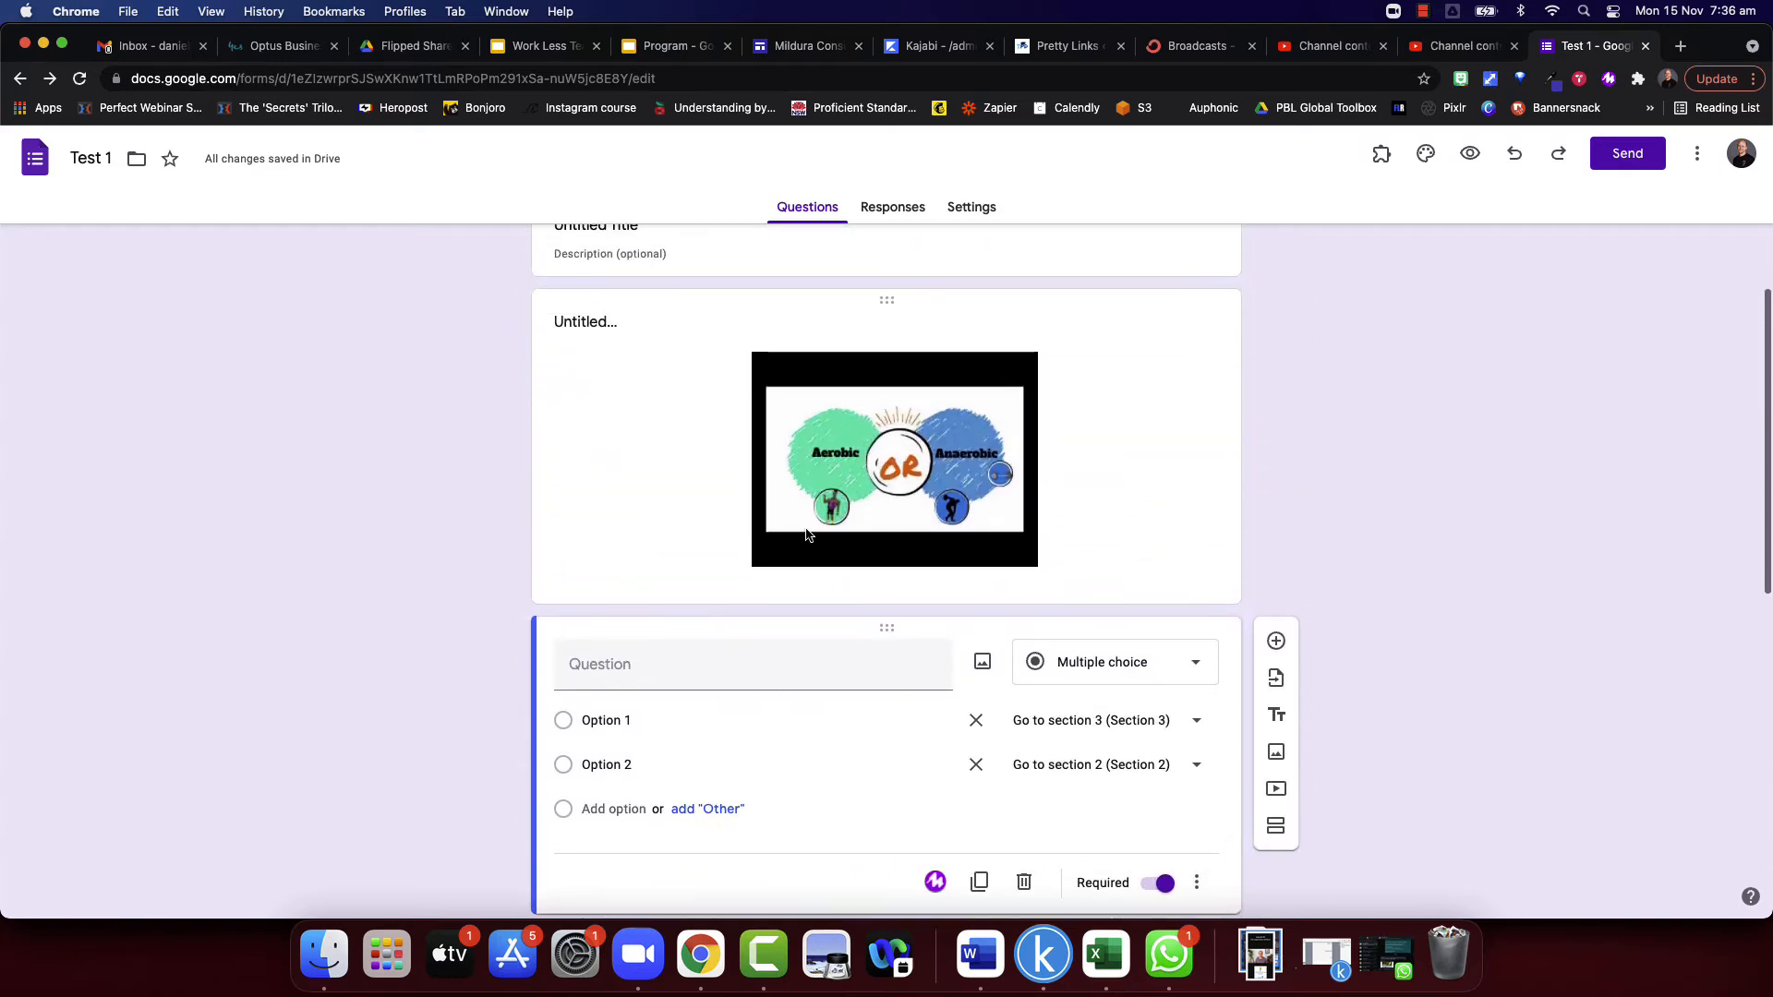
pyautogui.click(1186, 772)
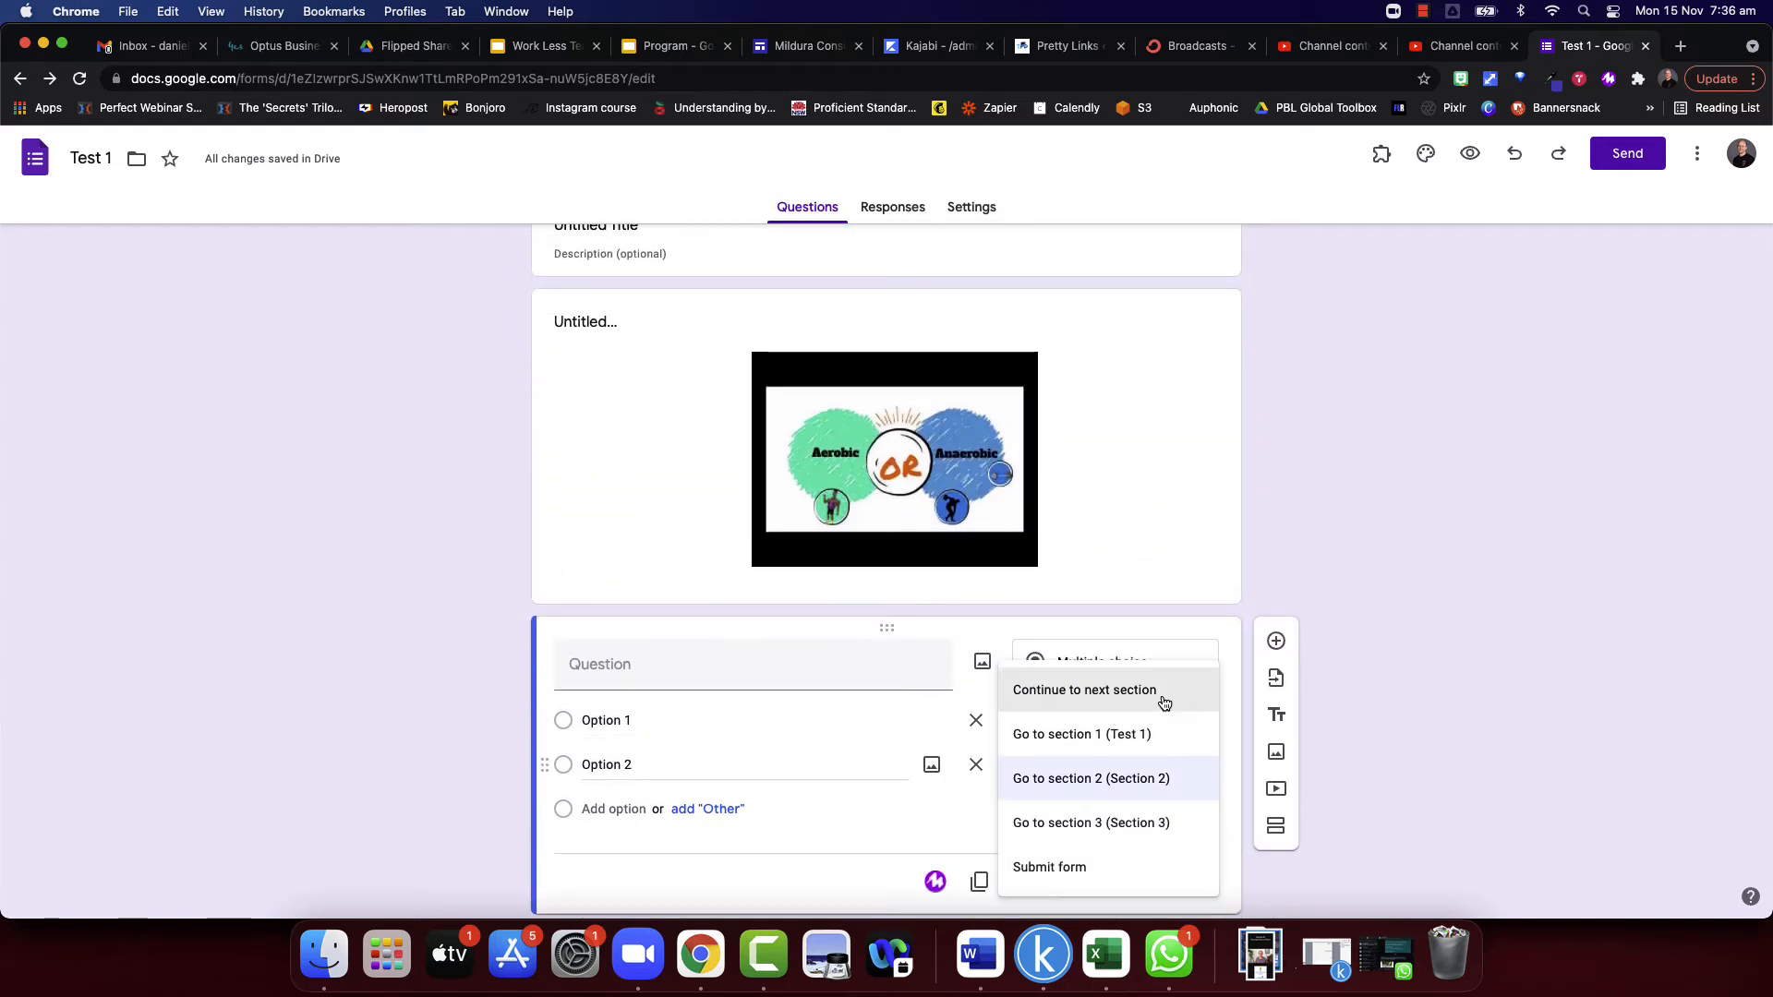
pyautogui.click(1105, 735)
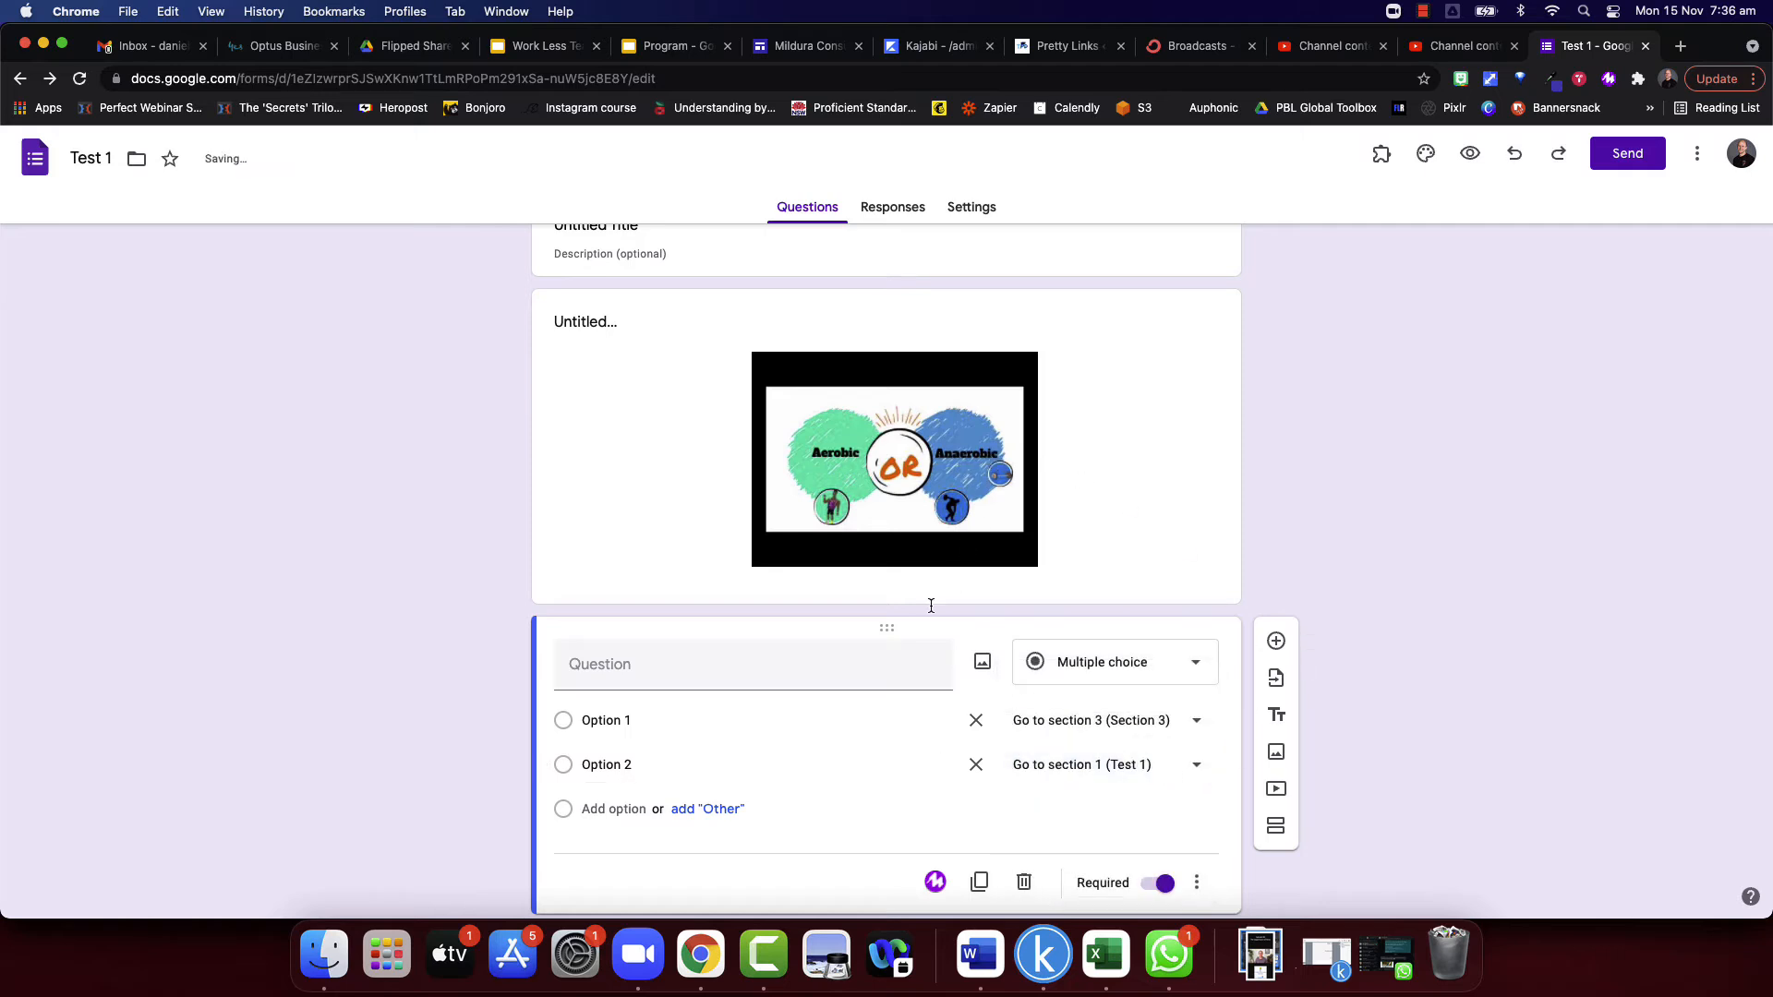
# - Review section 1 from its heading to the branching question, including the title block and video that a returning respondent would revisit
pyautogui.scroll(4, 894, 720)
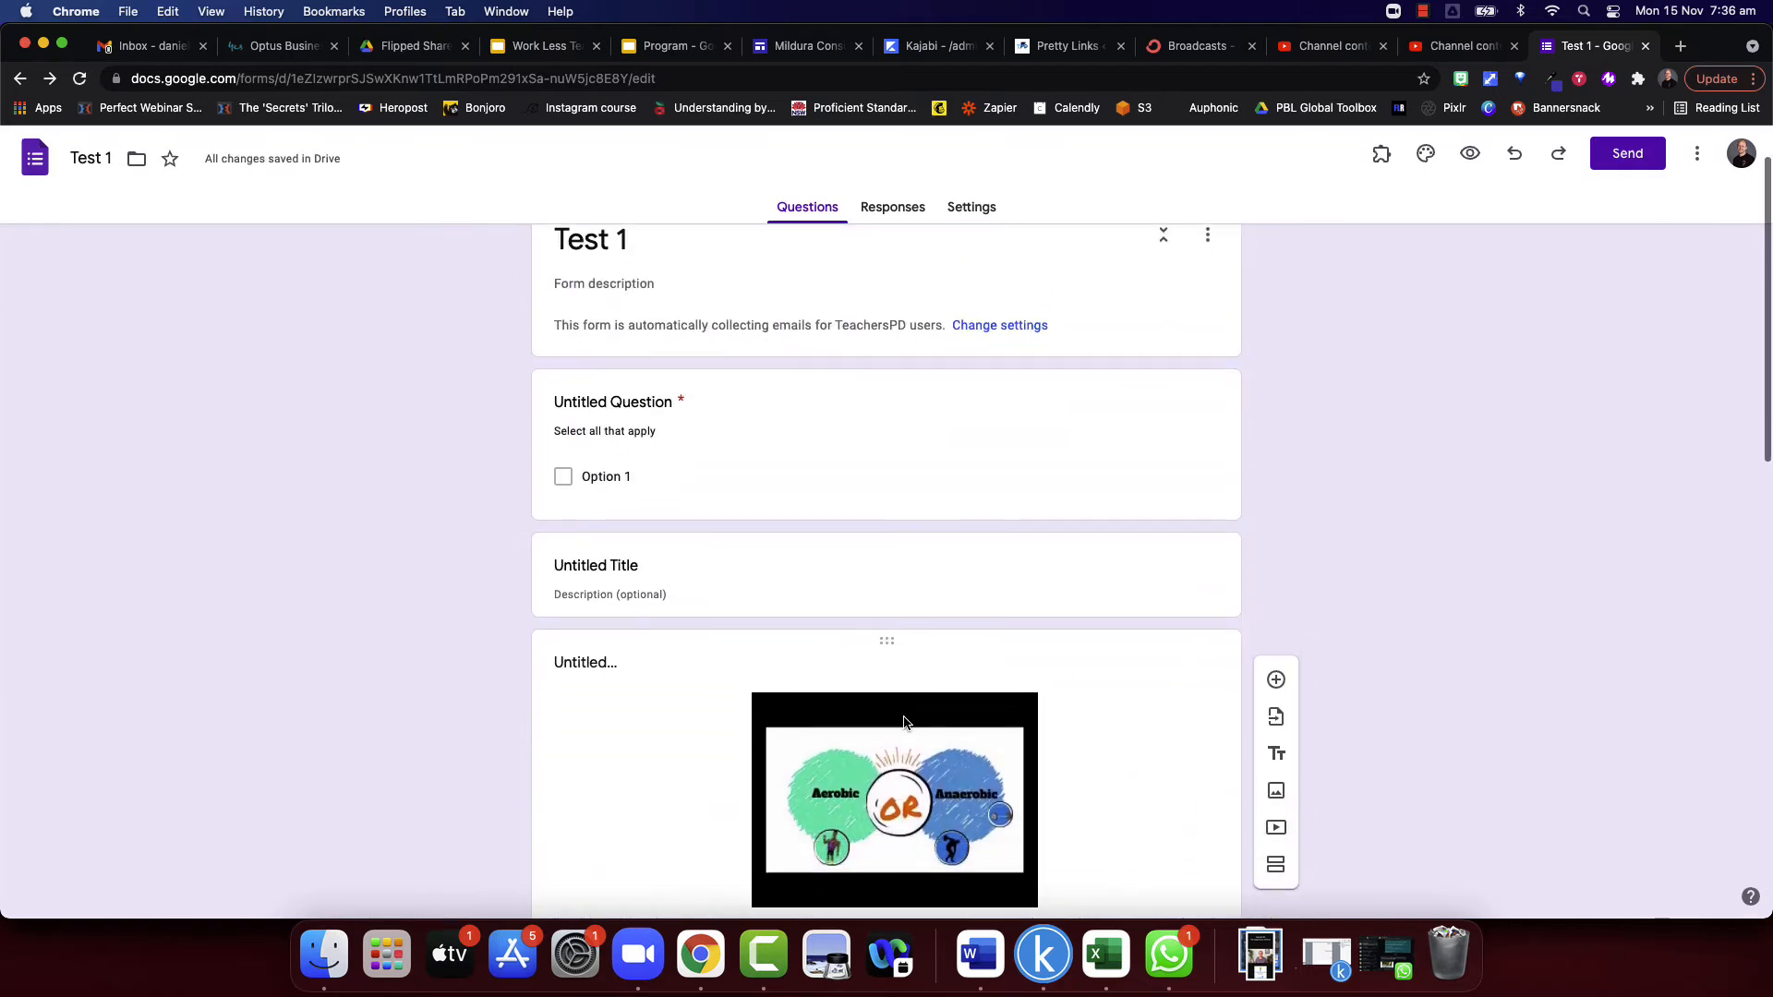
pyautogui.scroll(-5, 931, 565)
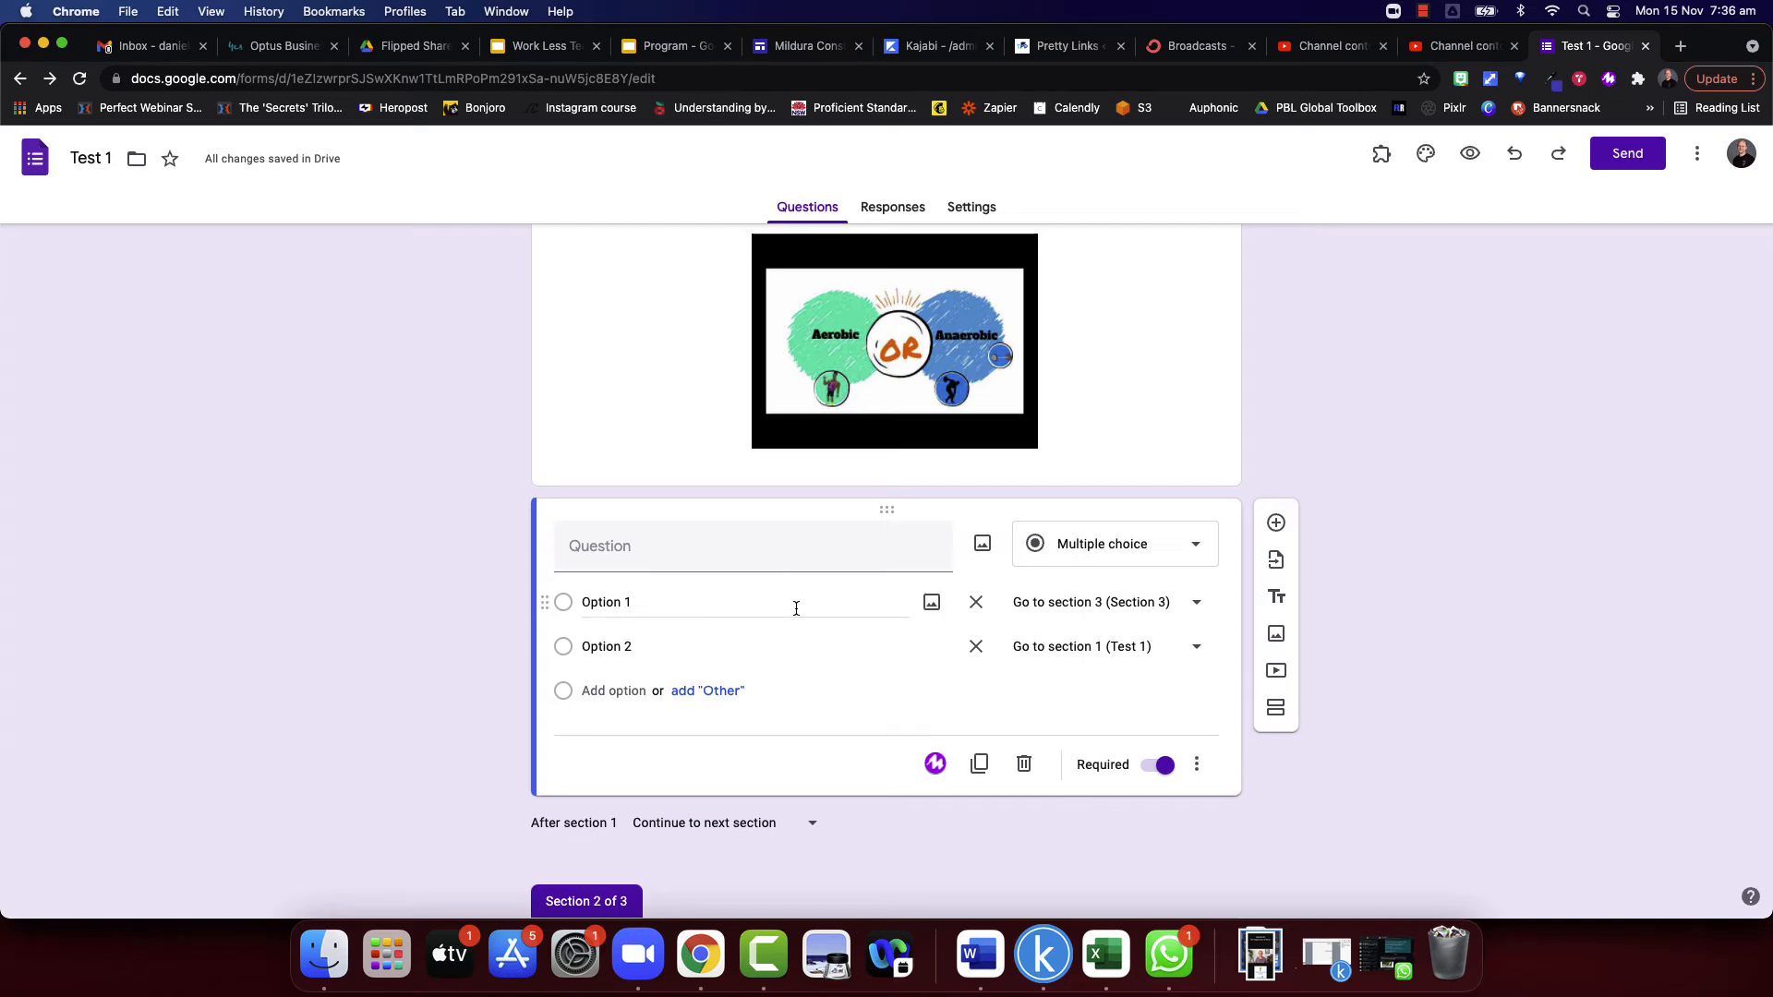
pyautogui.scroll(-4, 794, 605)
pyautogui.scroll(4, 795, 607)
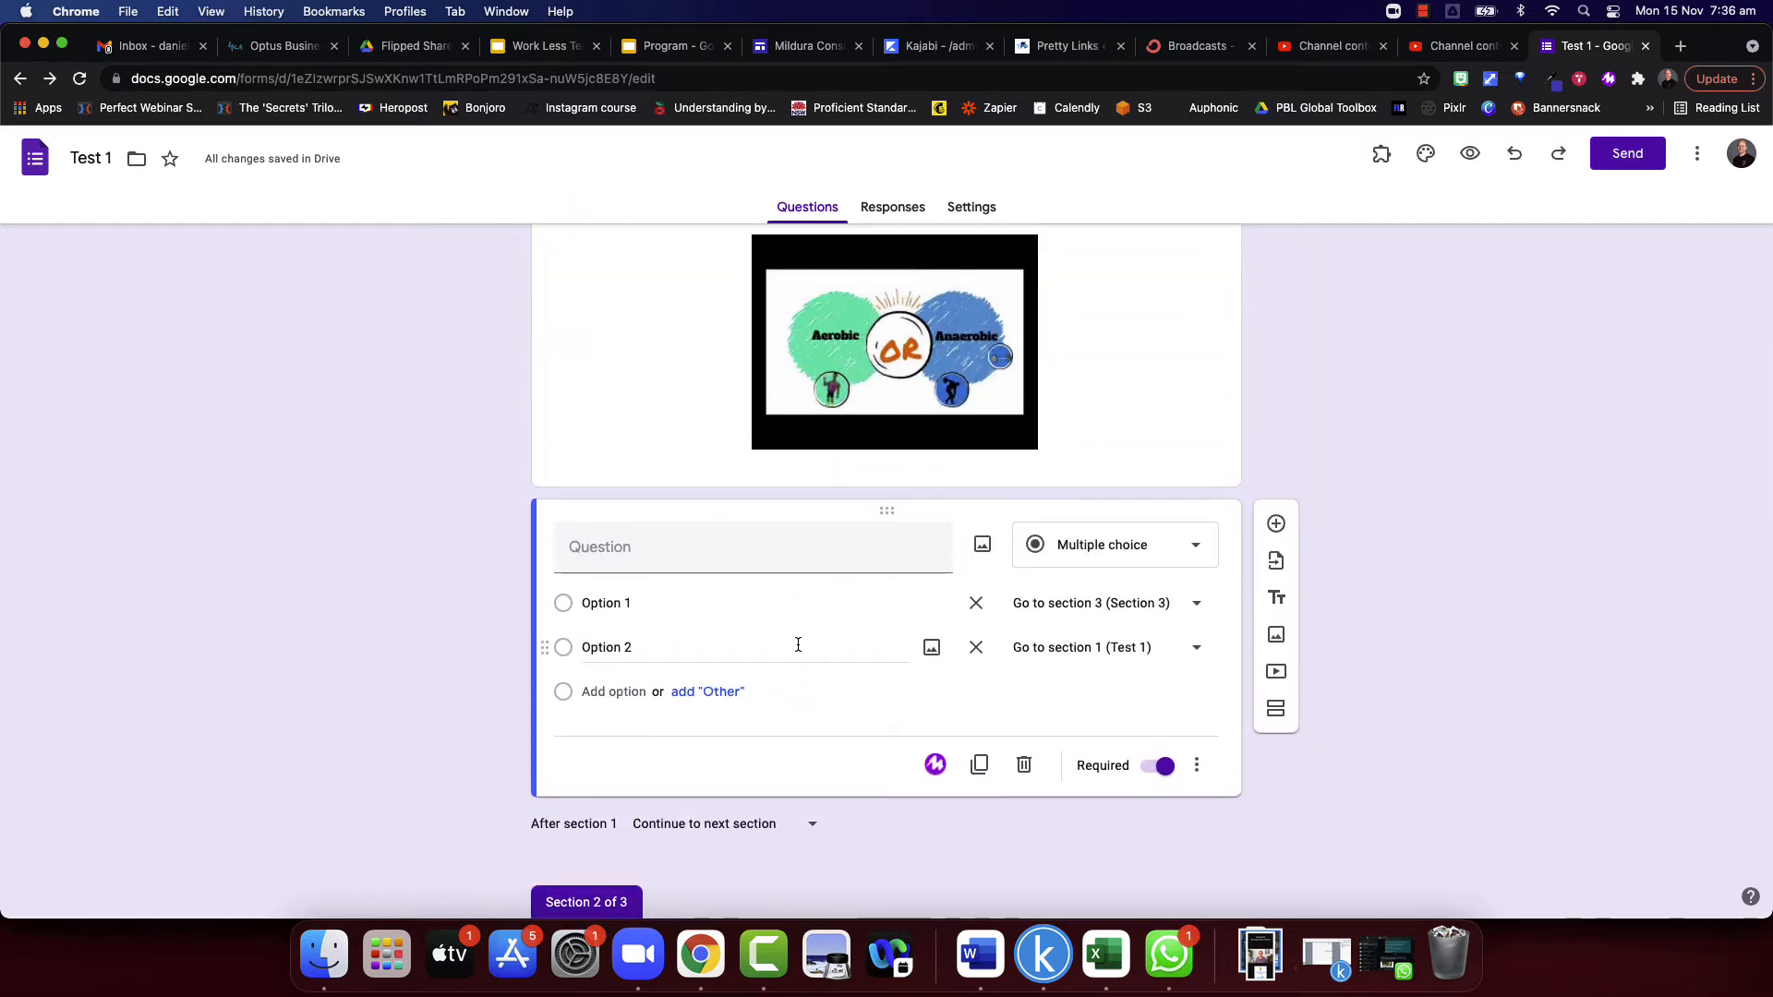
pyautogui.scroll(2, 799, 646)
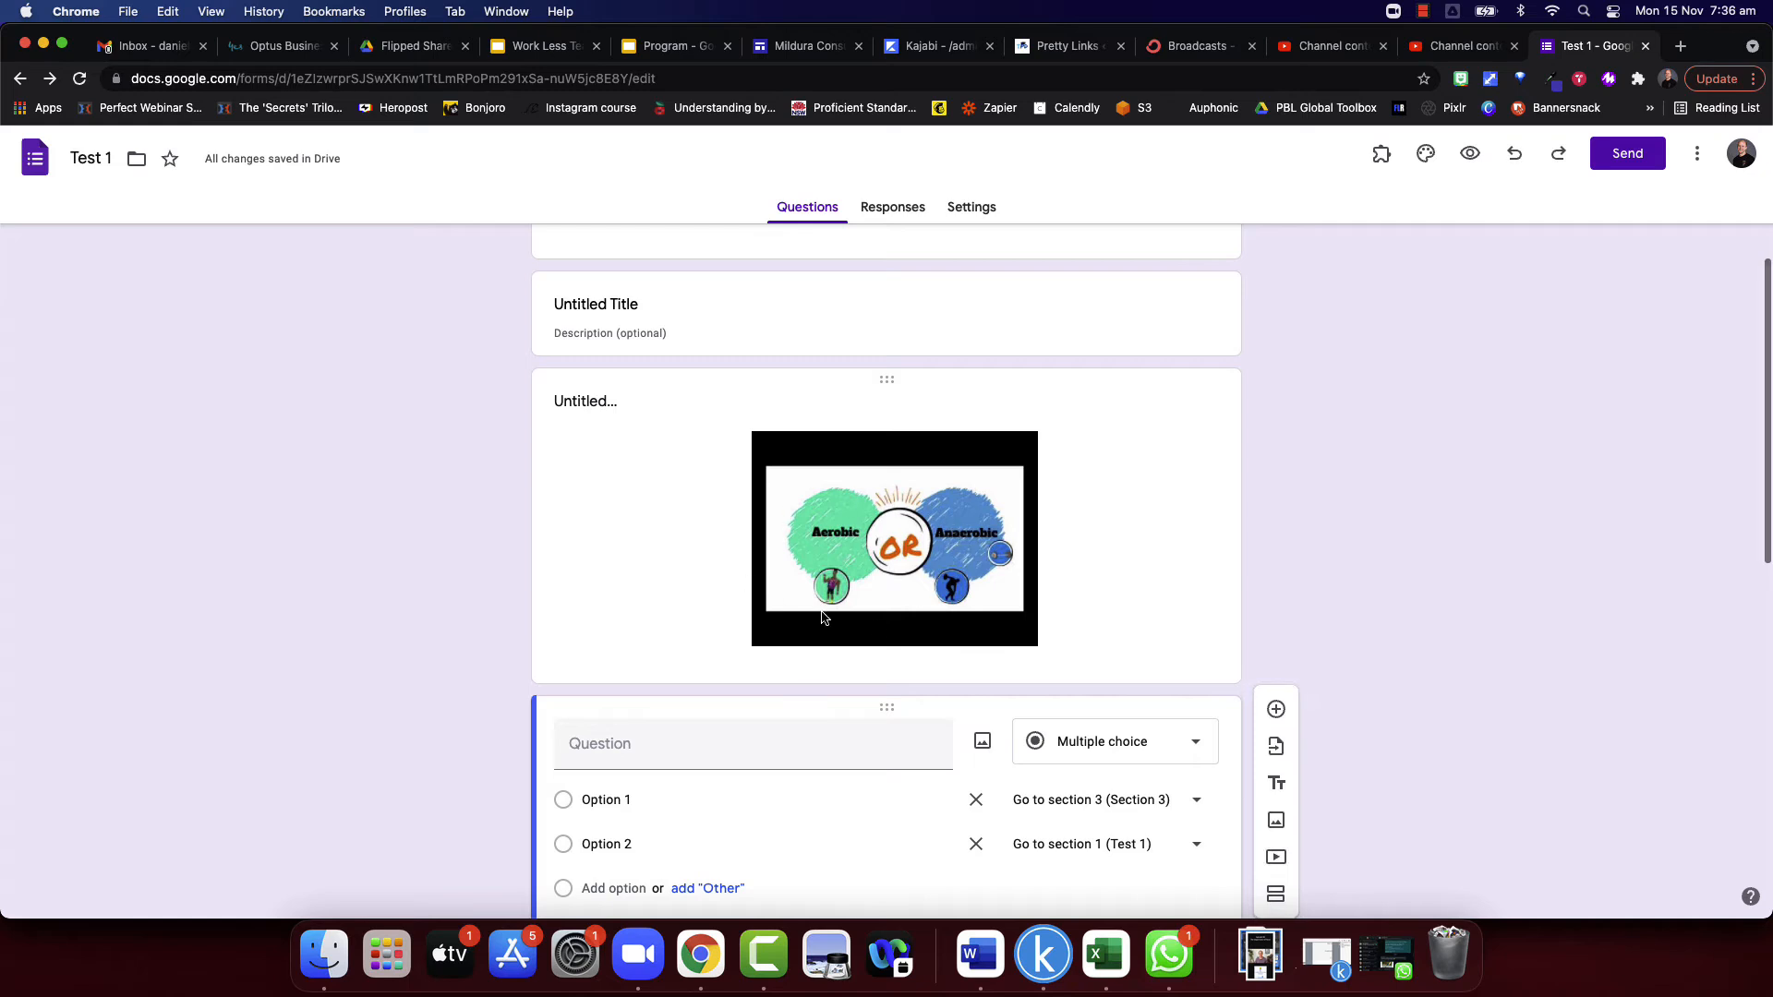
pyautogui.scroll(-1, 890, 565)
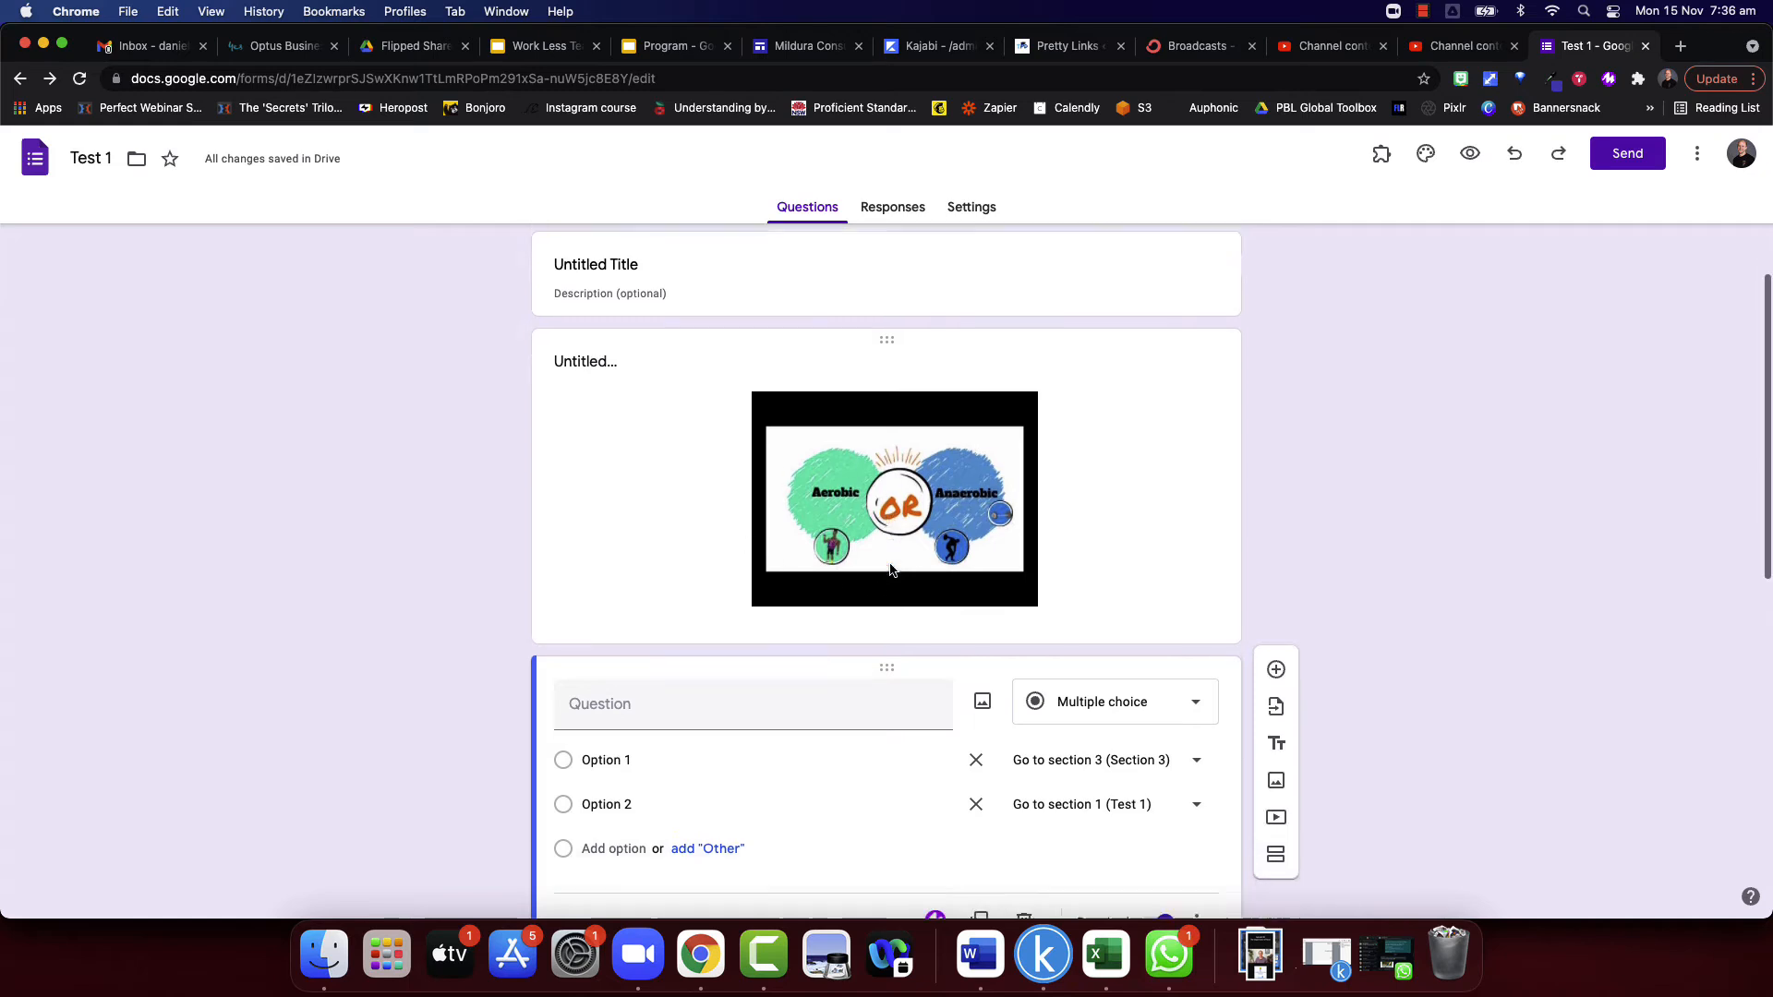
pyautogui.scroll(-2, 891, 568)
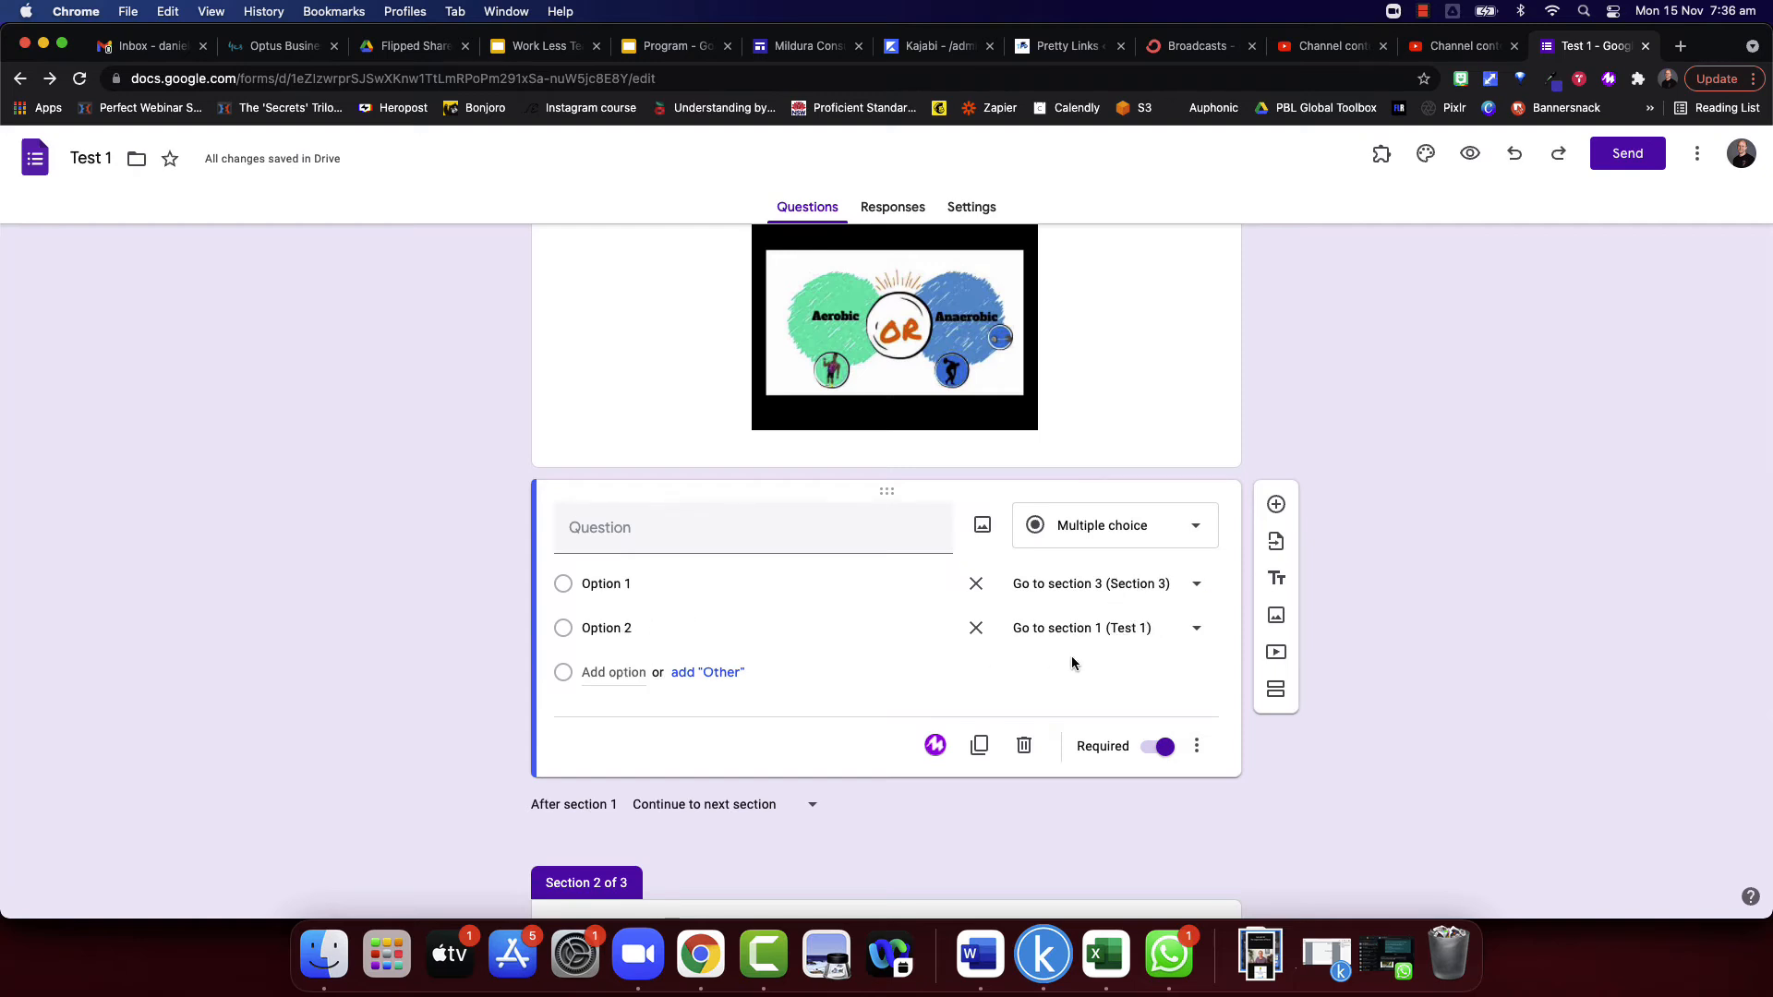
pyautogui.scroll(5, 1071, 657)
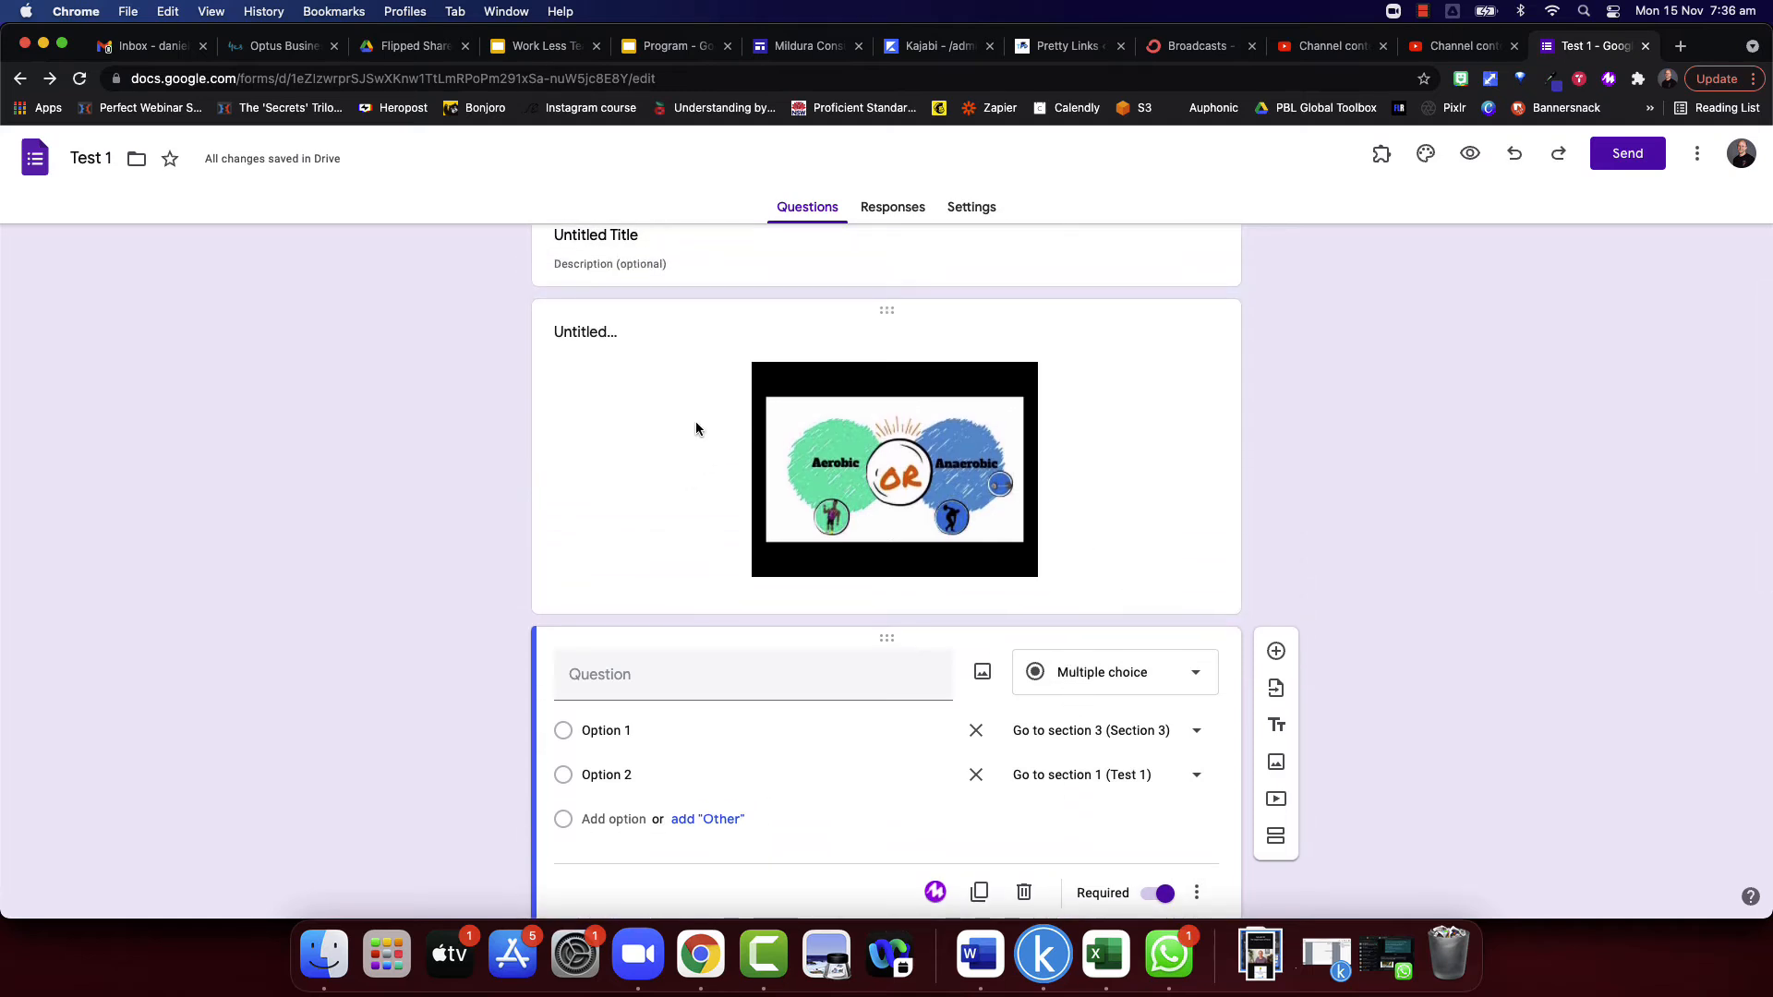
pyautogui.click(625, 349)
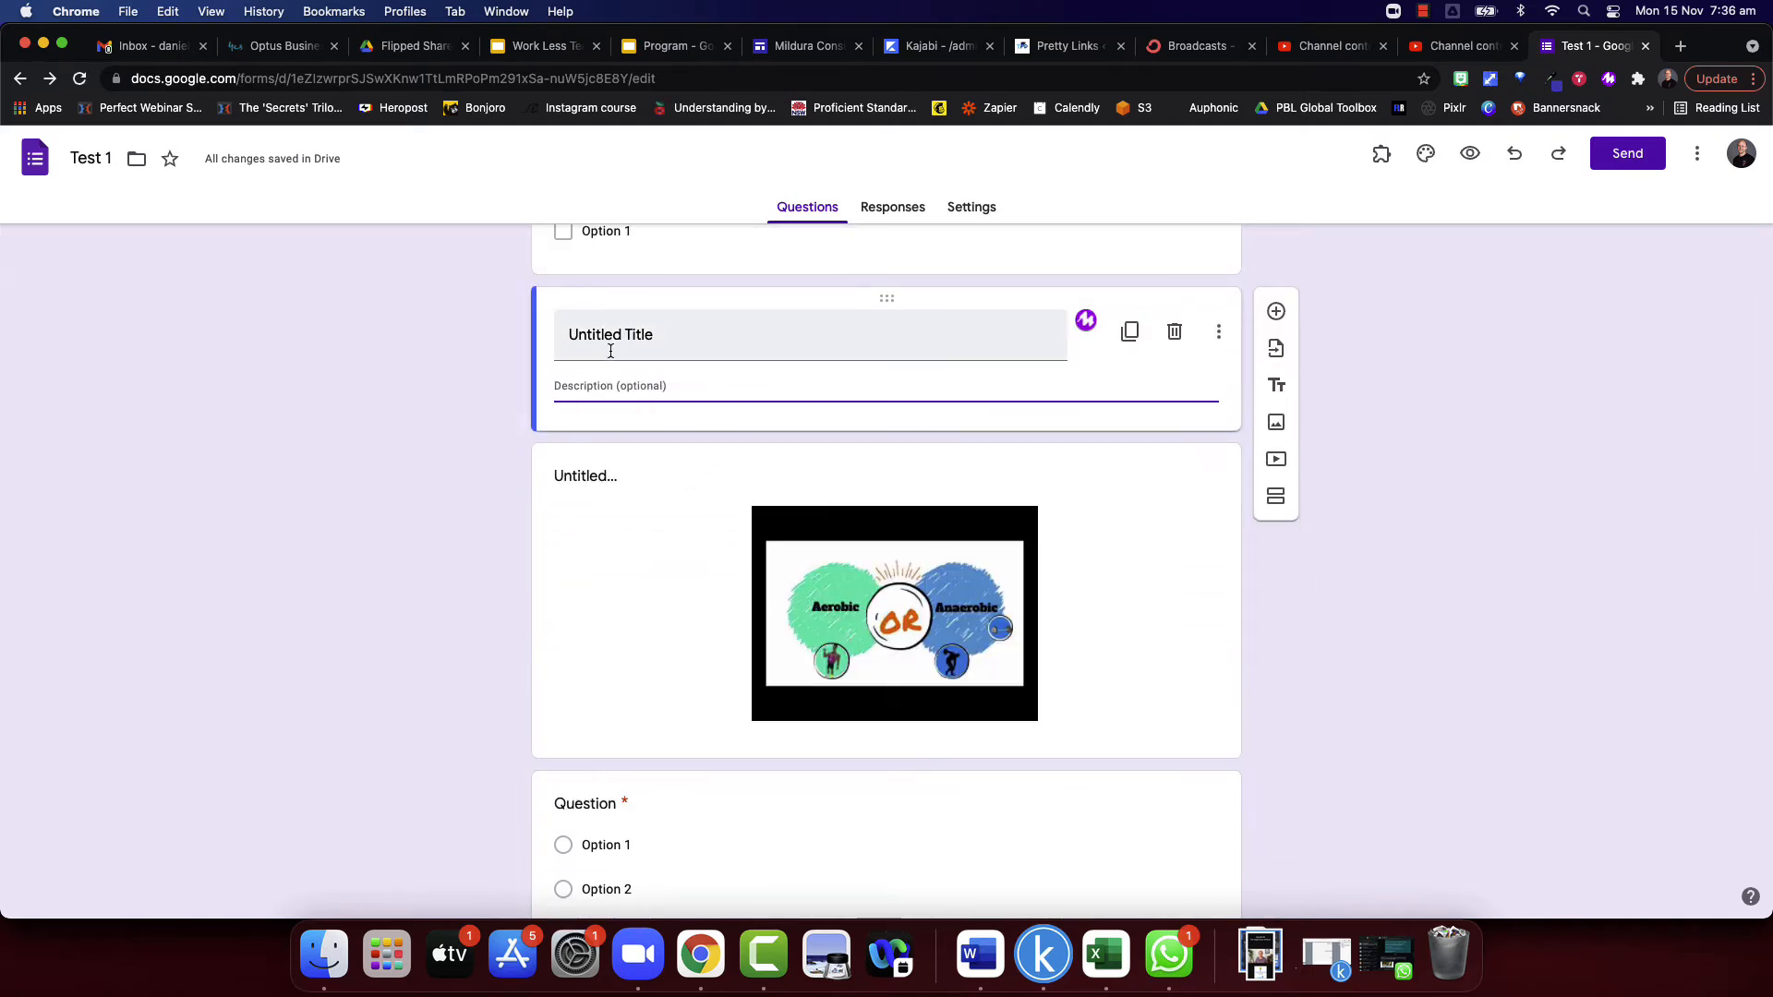
pyautogui.scroll(5, 1033, 389)
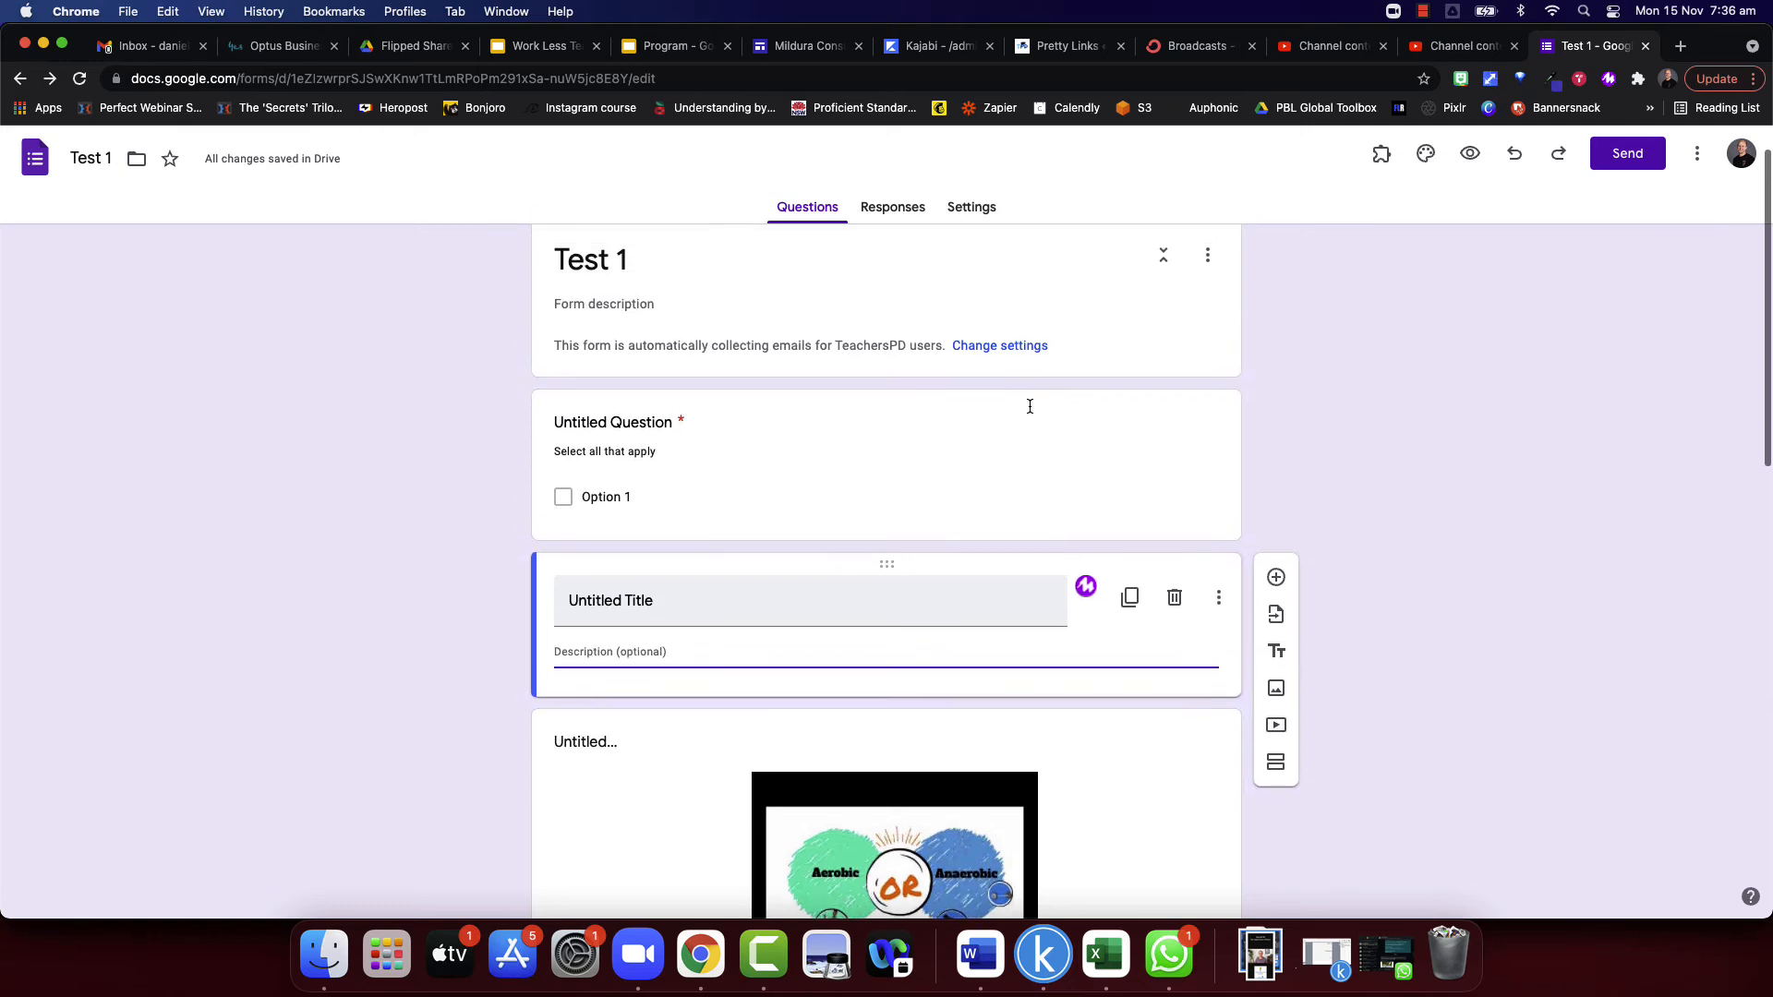
pyautogui.scroll(-5, 1029, 406)
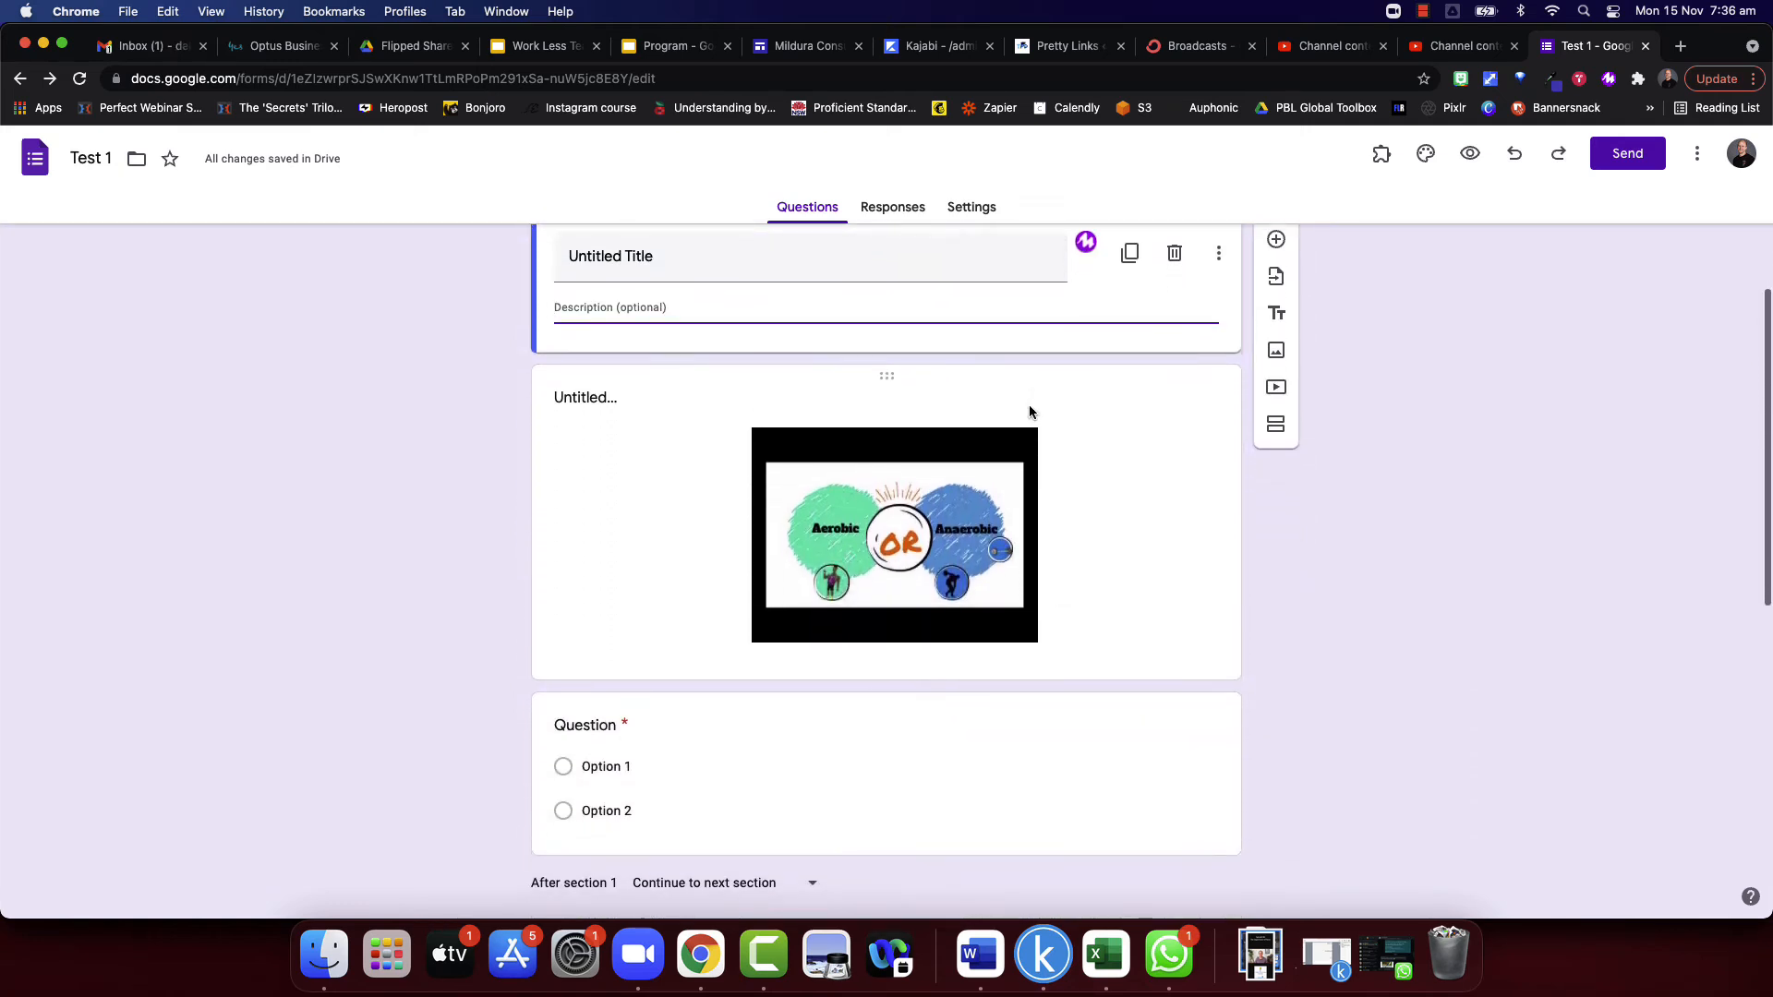
pyautogui.scroll(-3, 1053, 420)
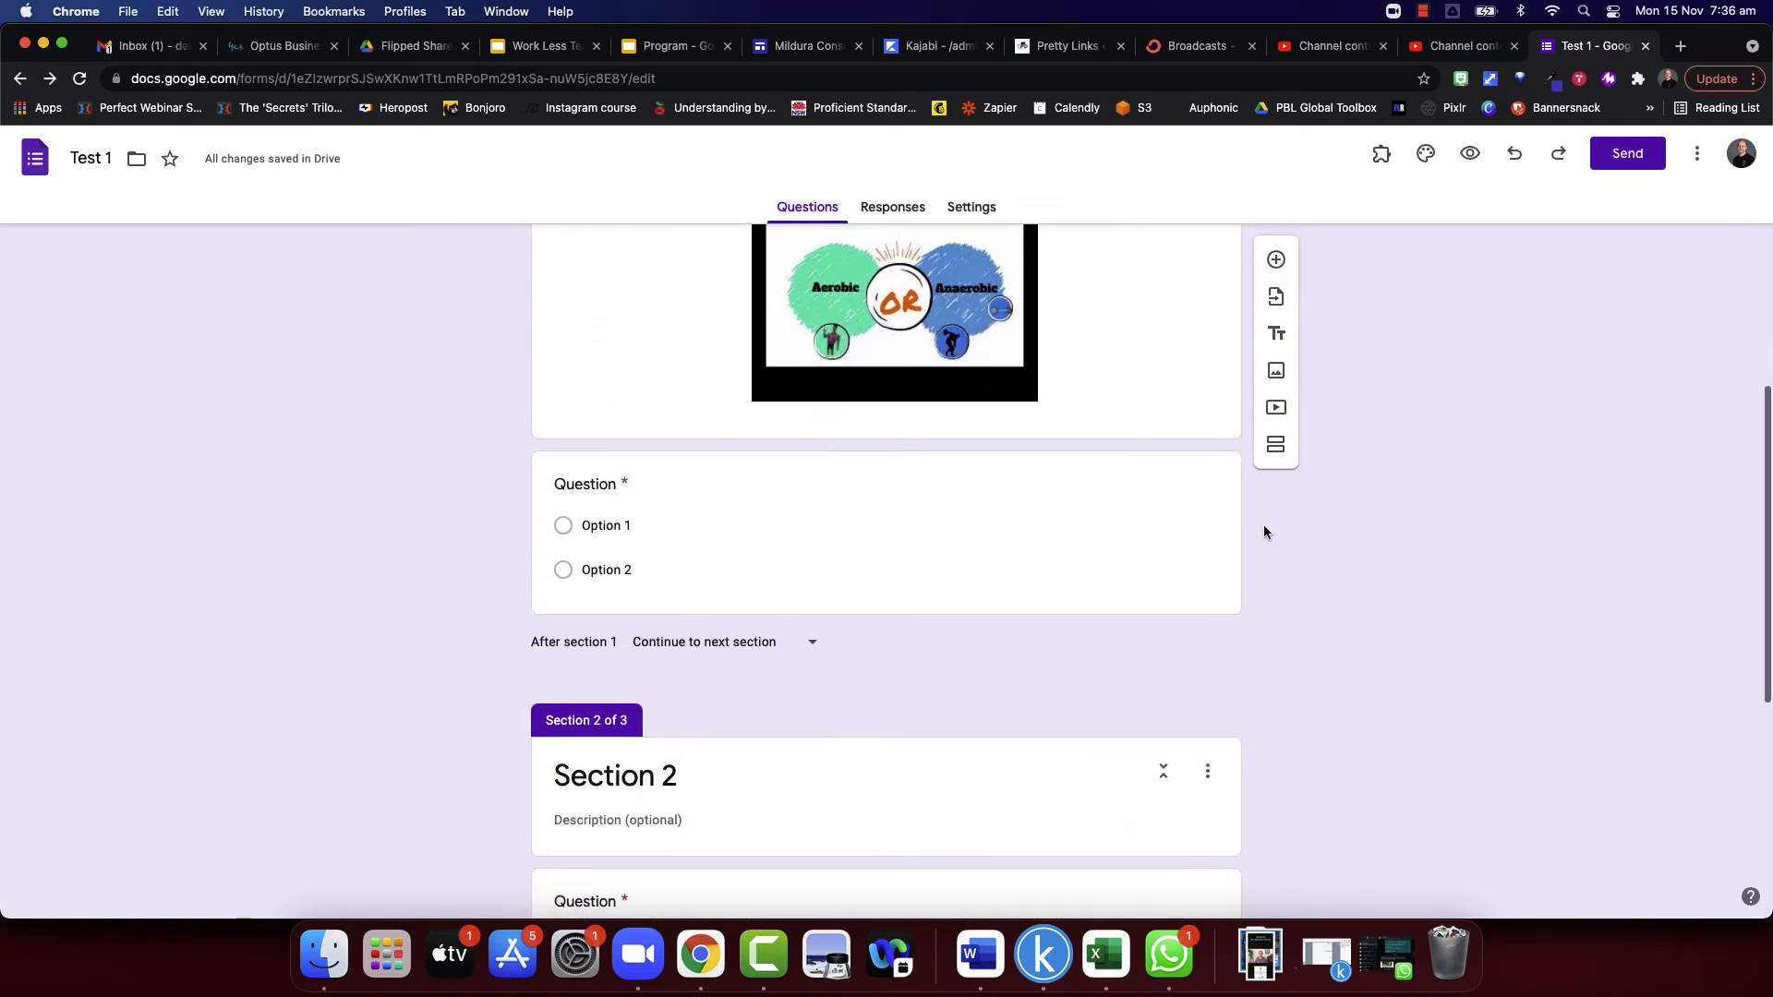
# - Examine the form's response destination choices, a new or an existing spreadsheet, and leave without linking one
pyautogui.scroll(2, 1219, 490)
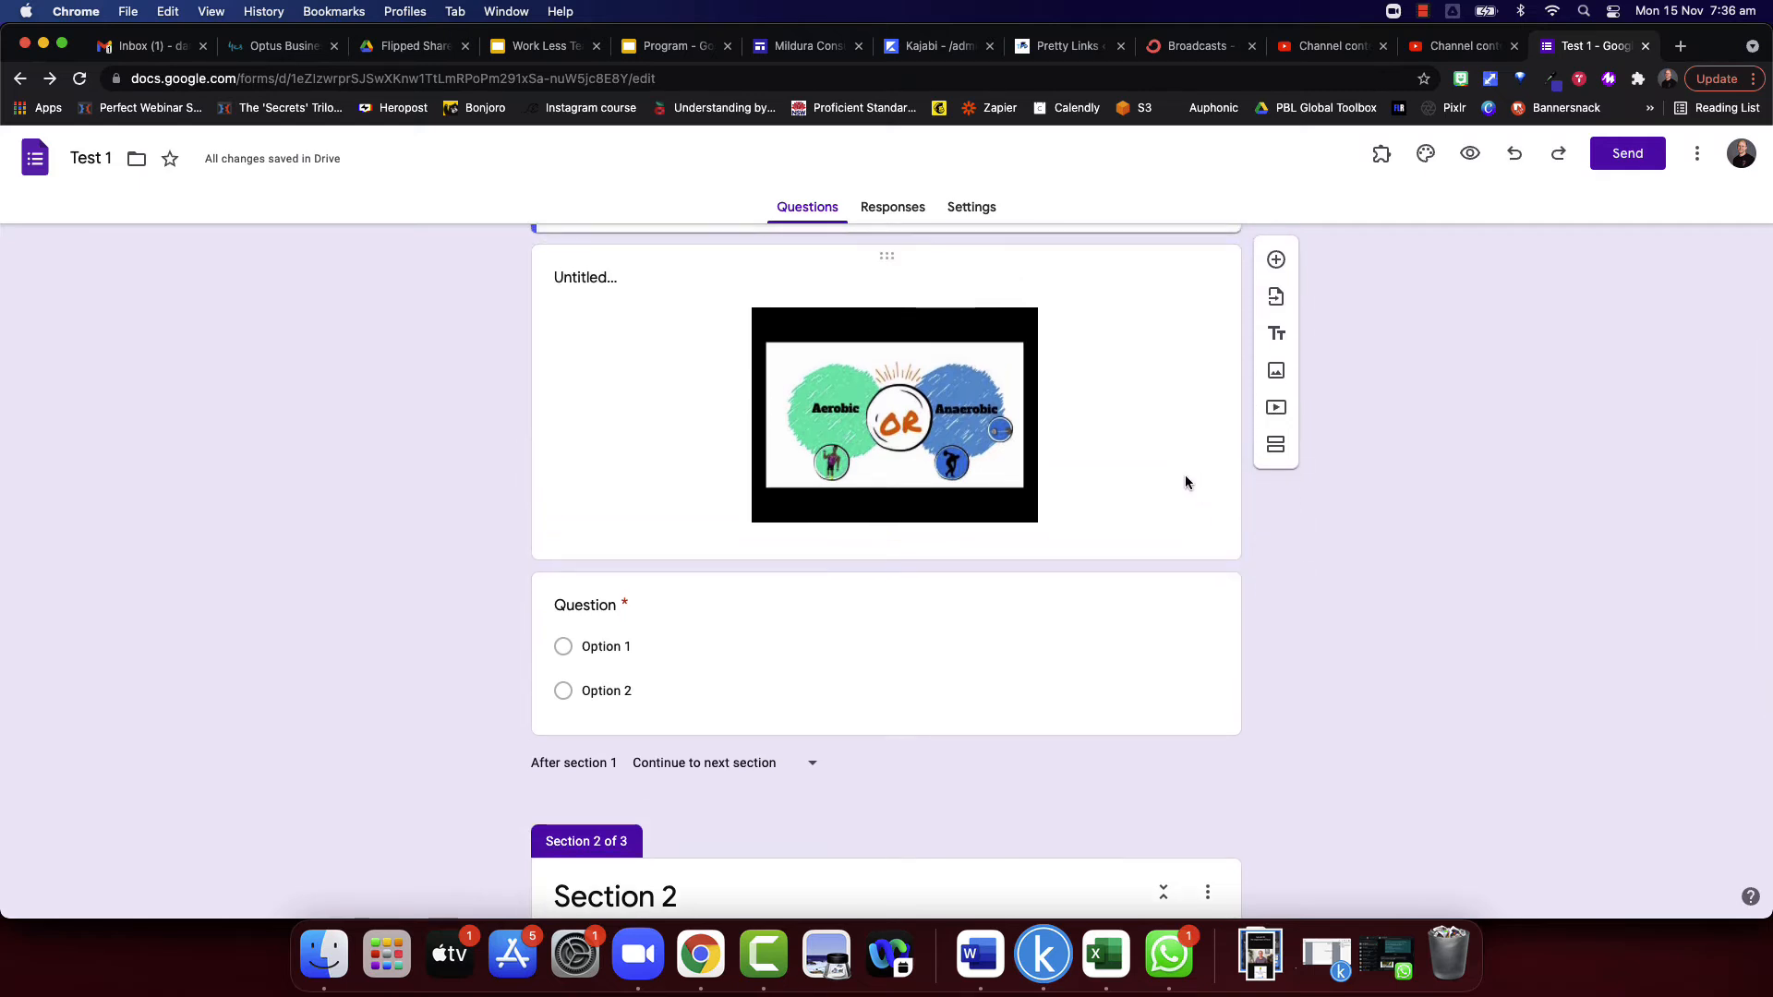
pyautogui.click(887, 210)
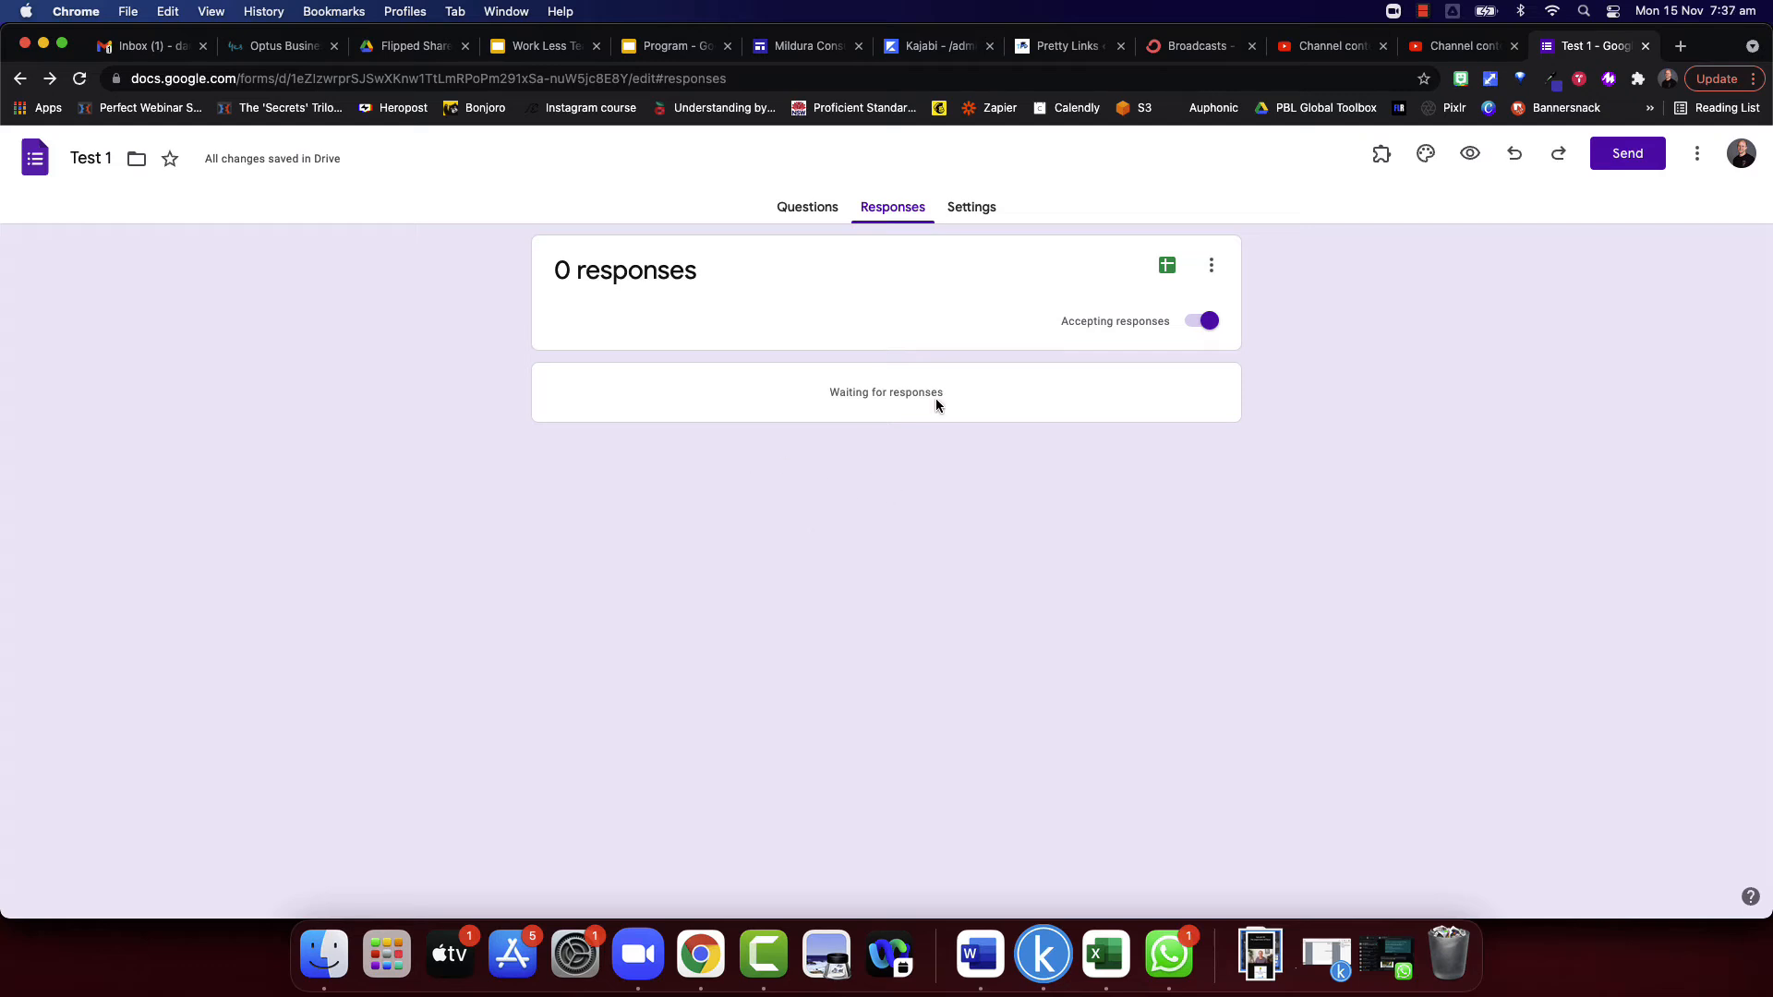
pyautogui.click(1167, 268)
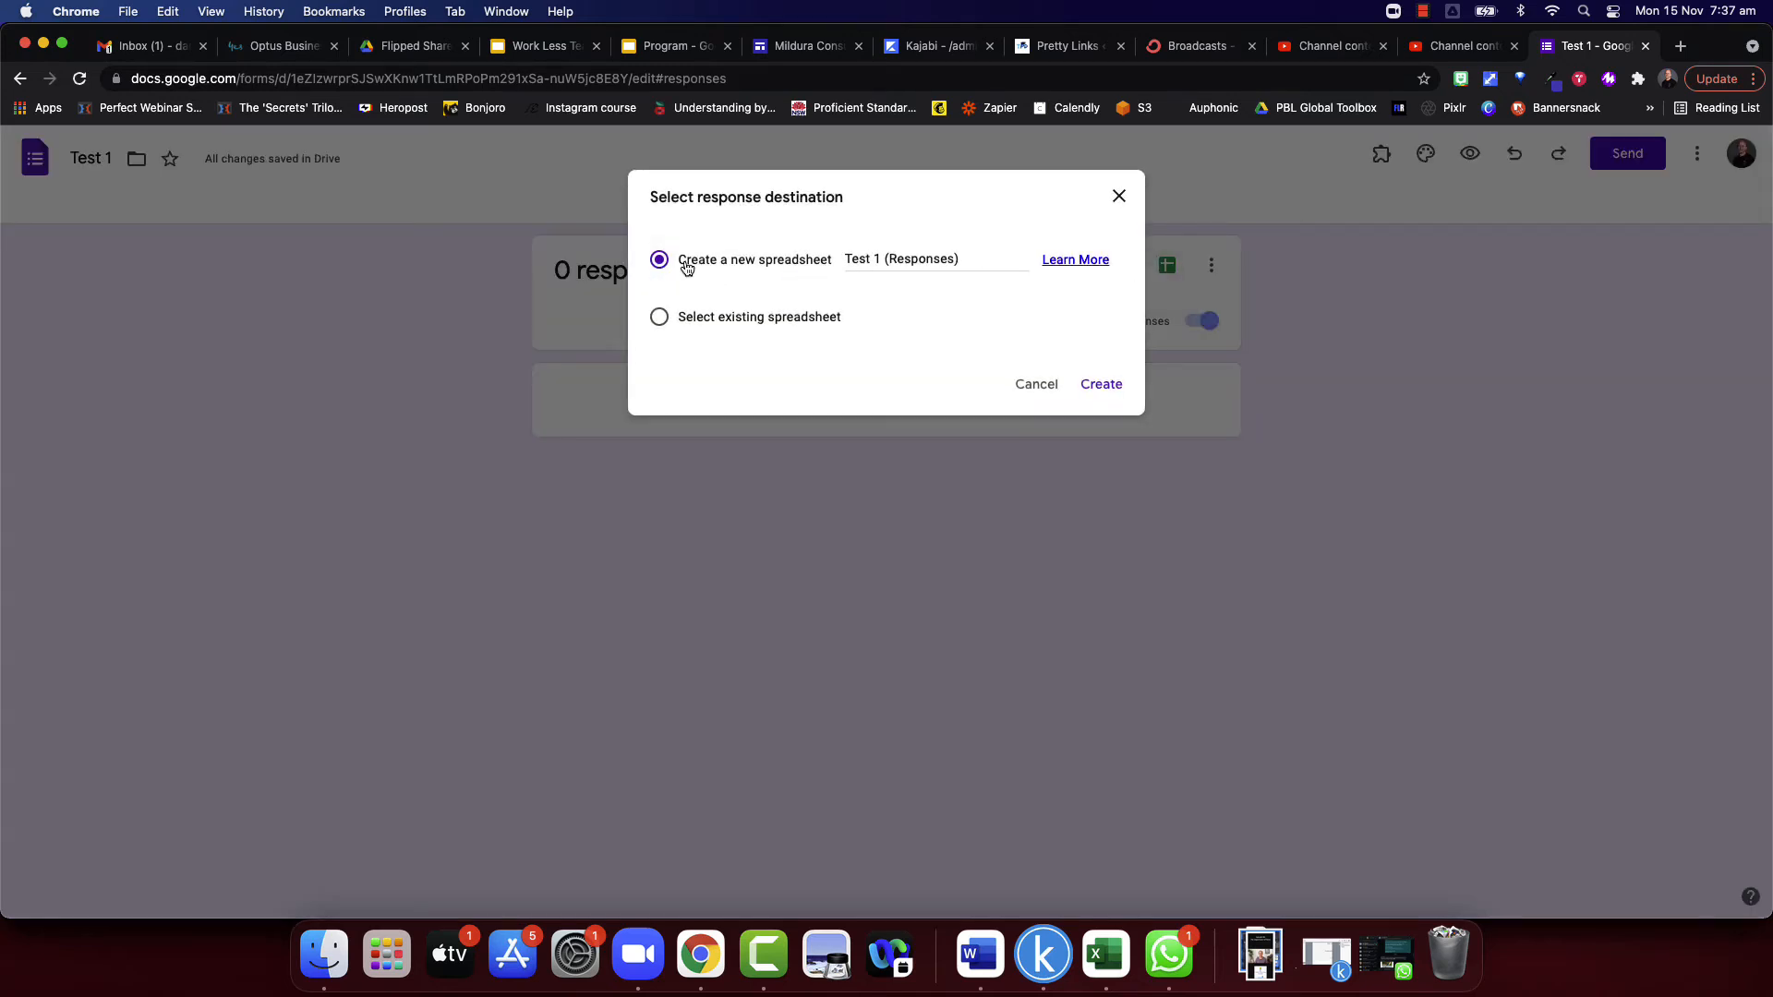
pyautogui.click(659, 317)
pyautogui.click(1035, 392)
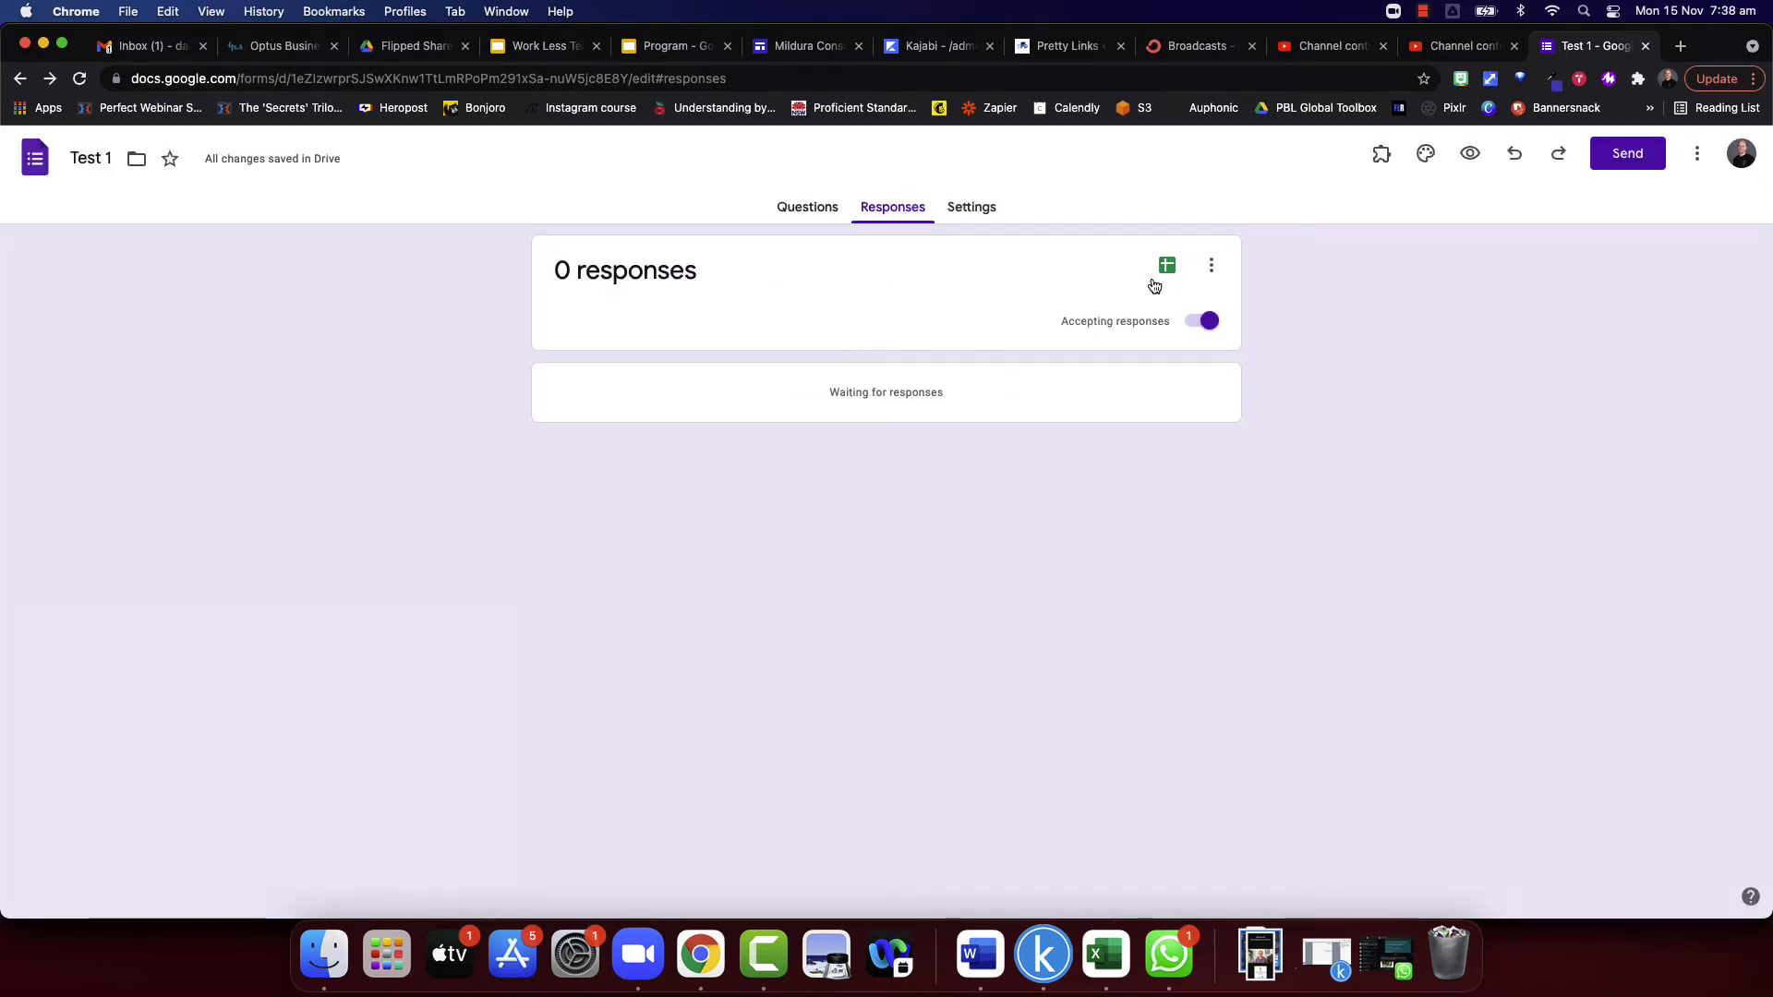
# - Look through the additional response options, and switch accepting responses off and back on
pyautogui.click(1212, 267)
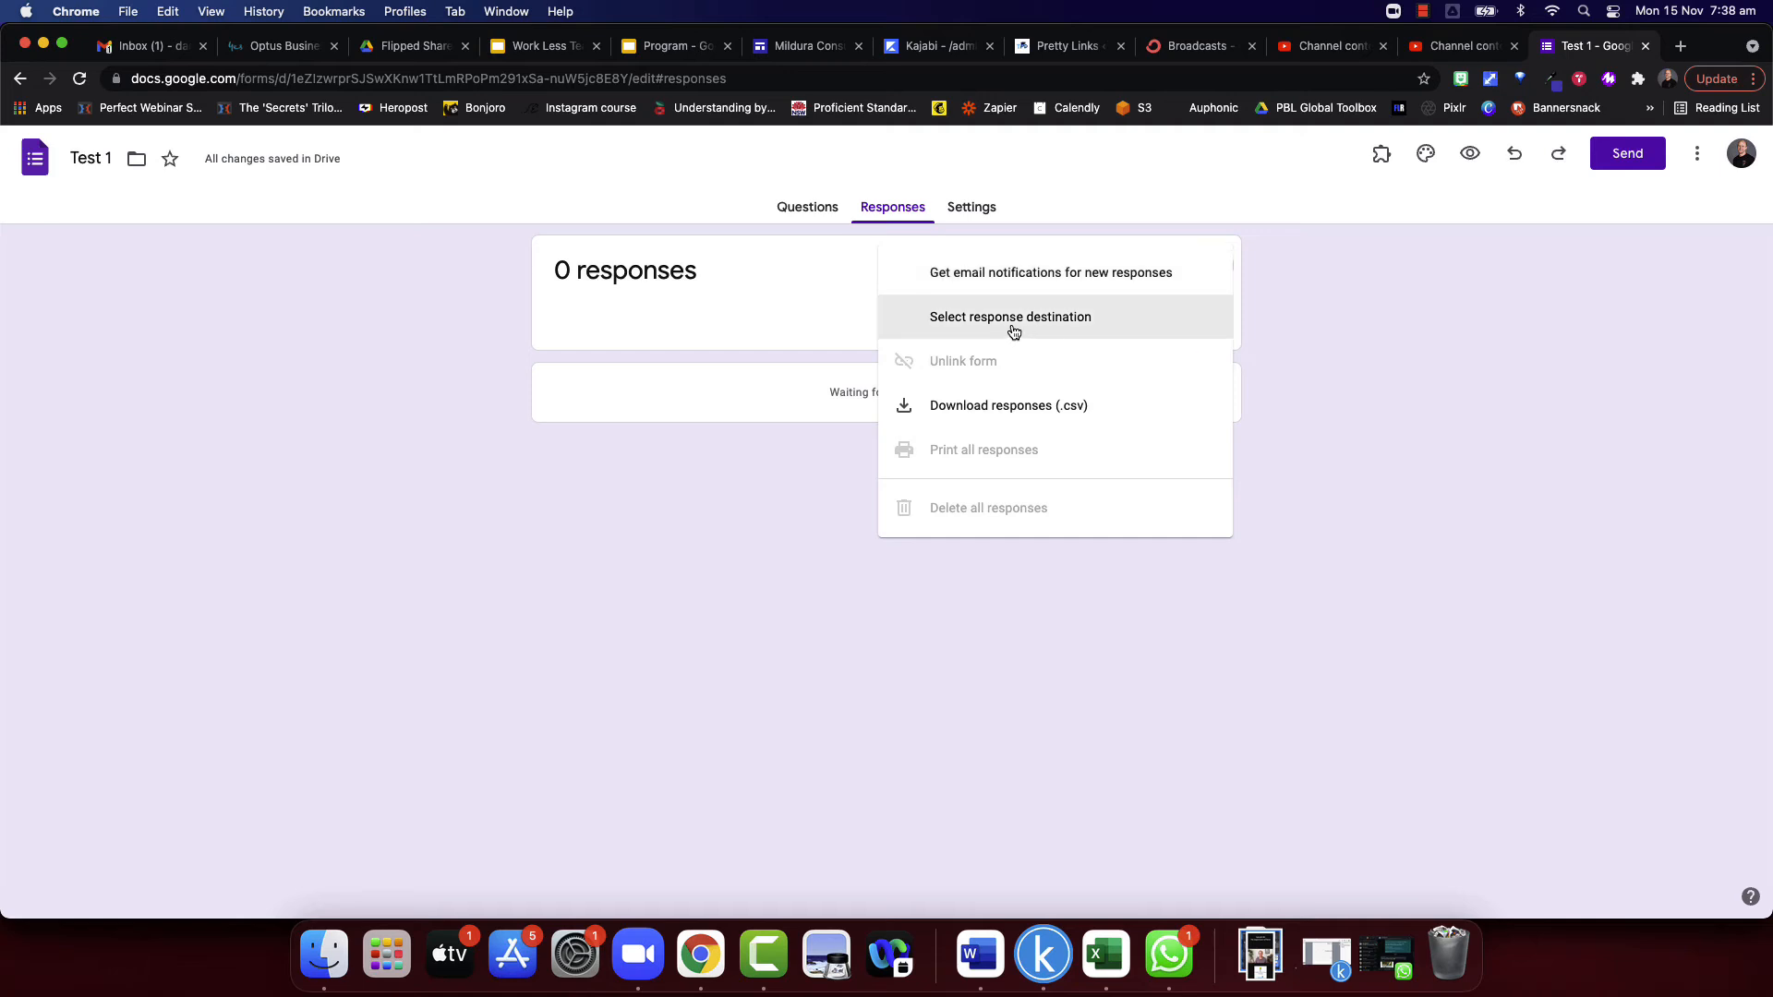
pyautogui.click(1264, 318)
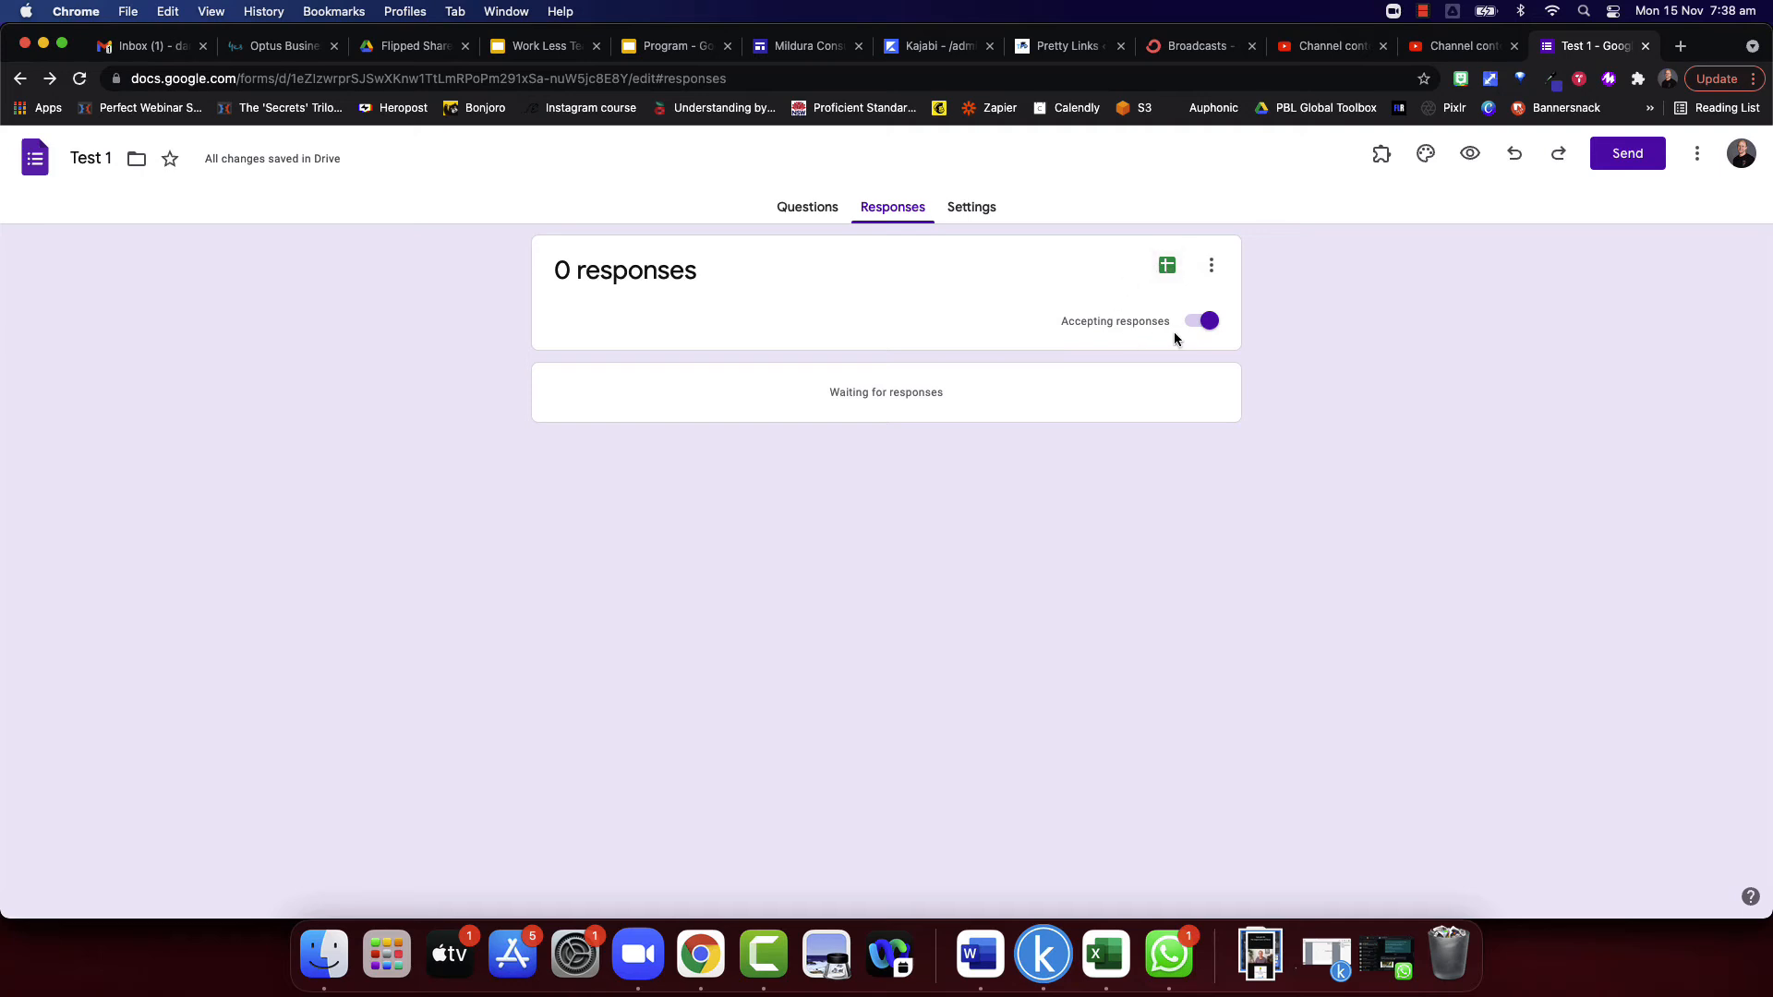
pyautogui.click(1197, 327)
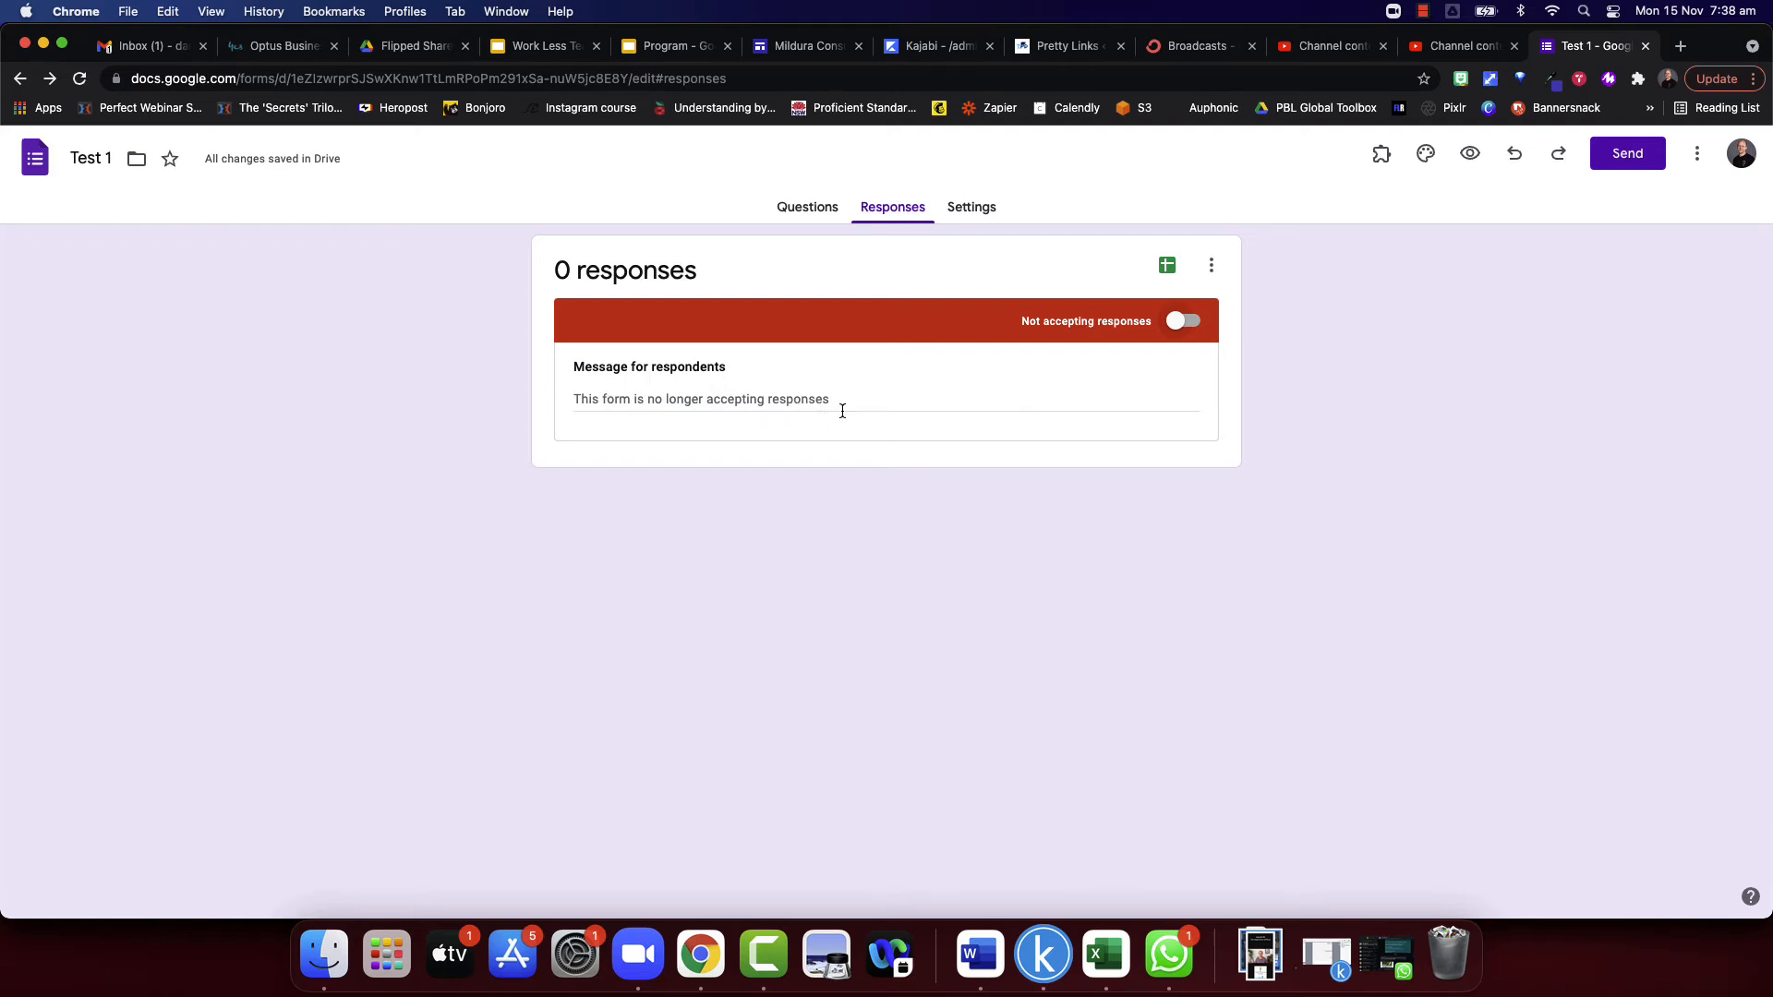
pyautogui.click(1191, 324)
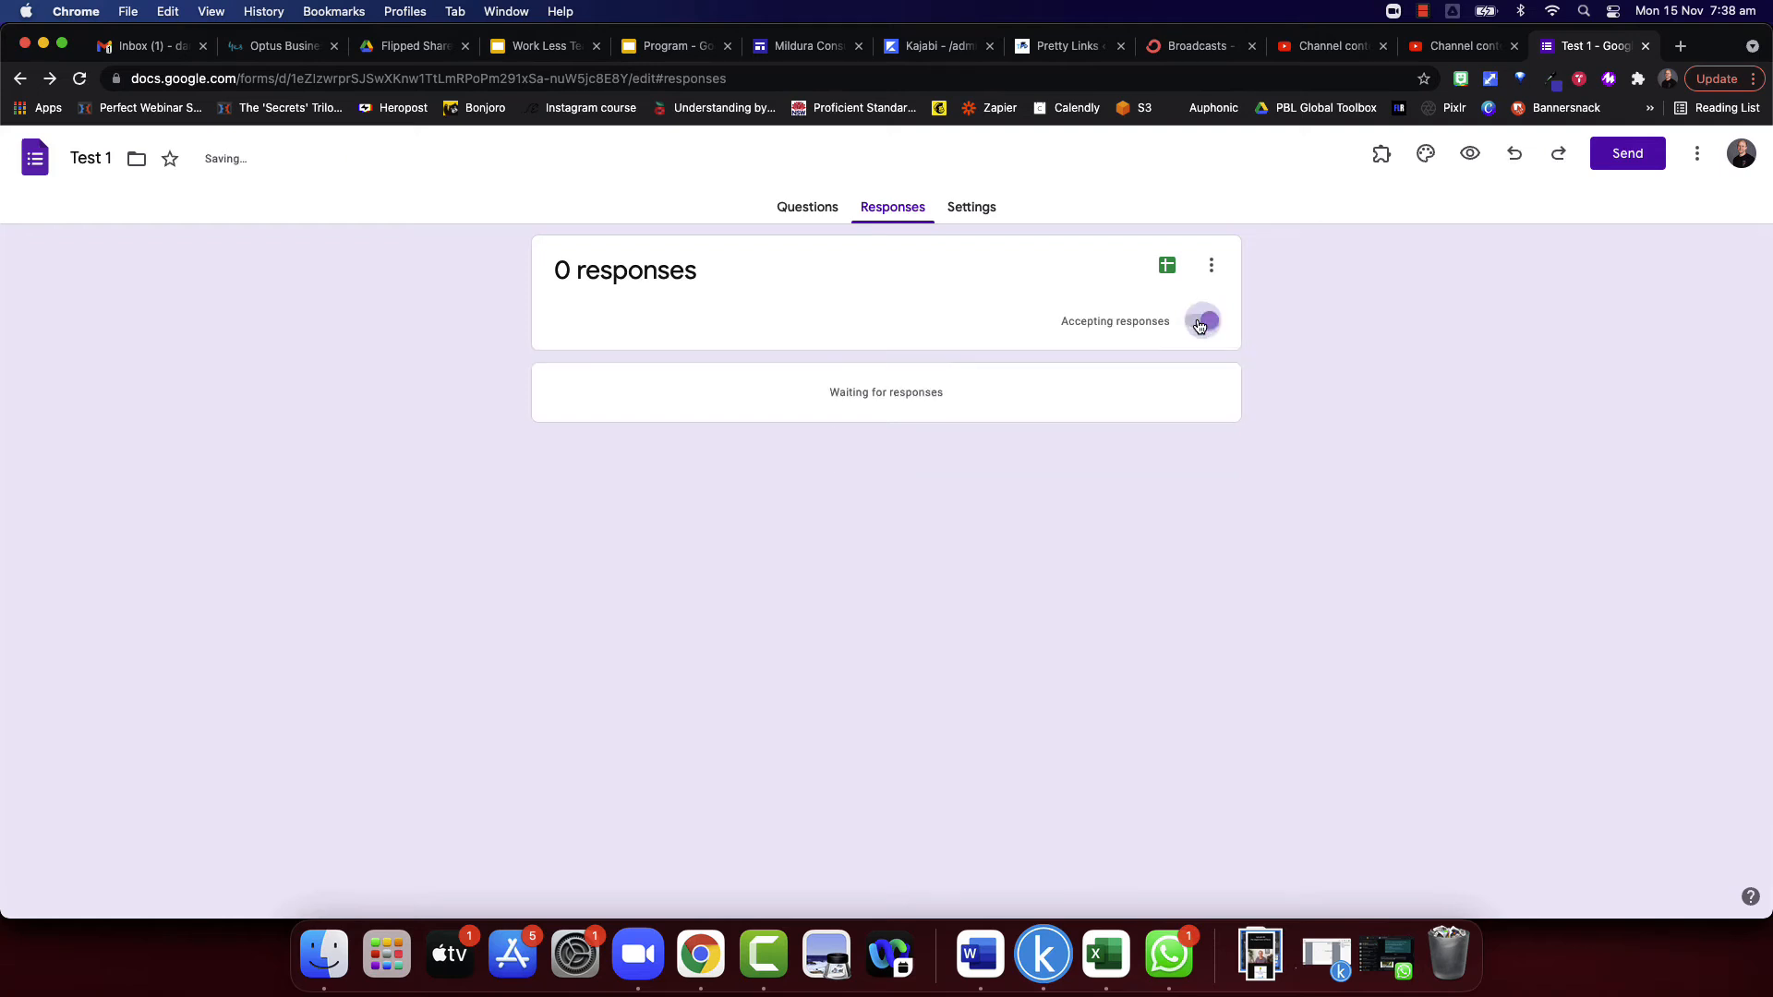
# - Make the form a quiz and review its grade release, respondent settings and default question point value
pyautogui.click(981, 216)
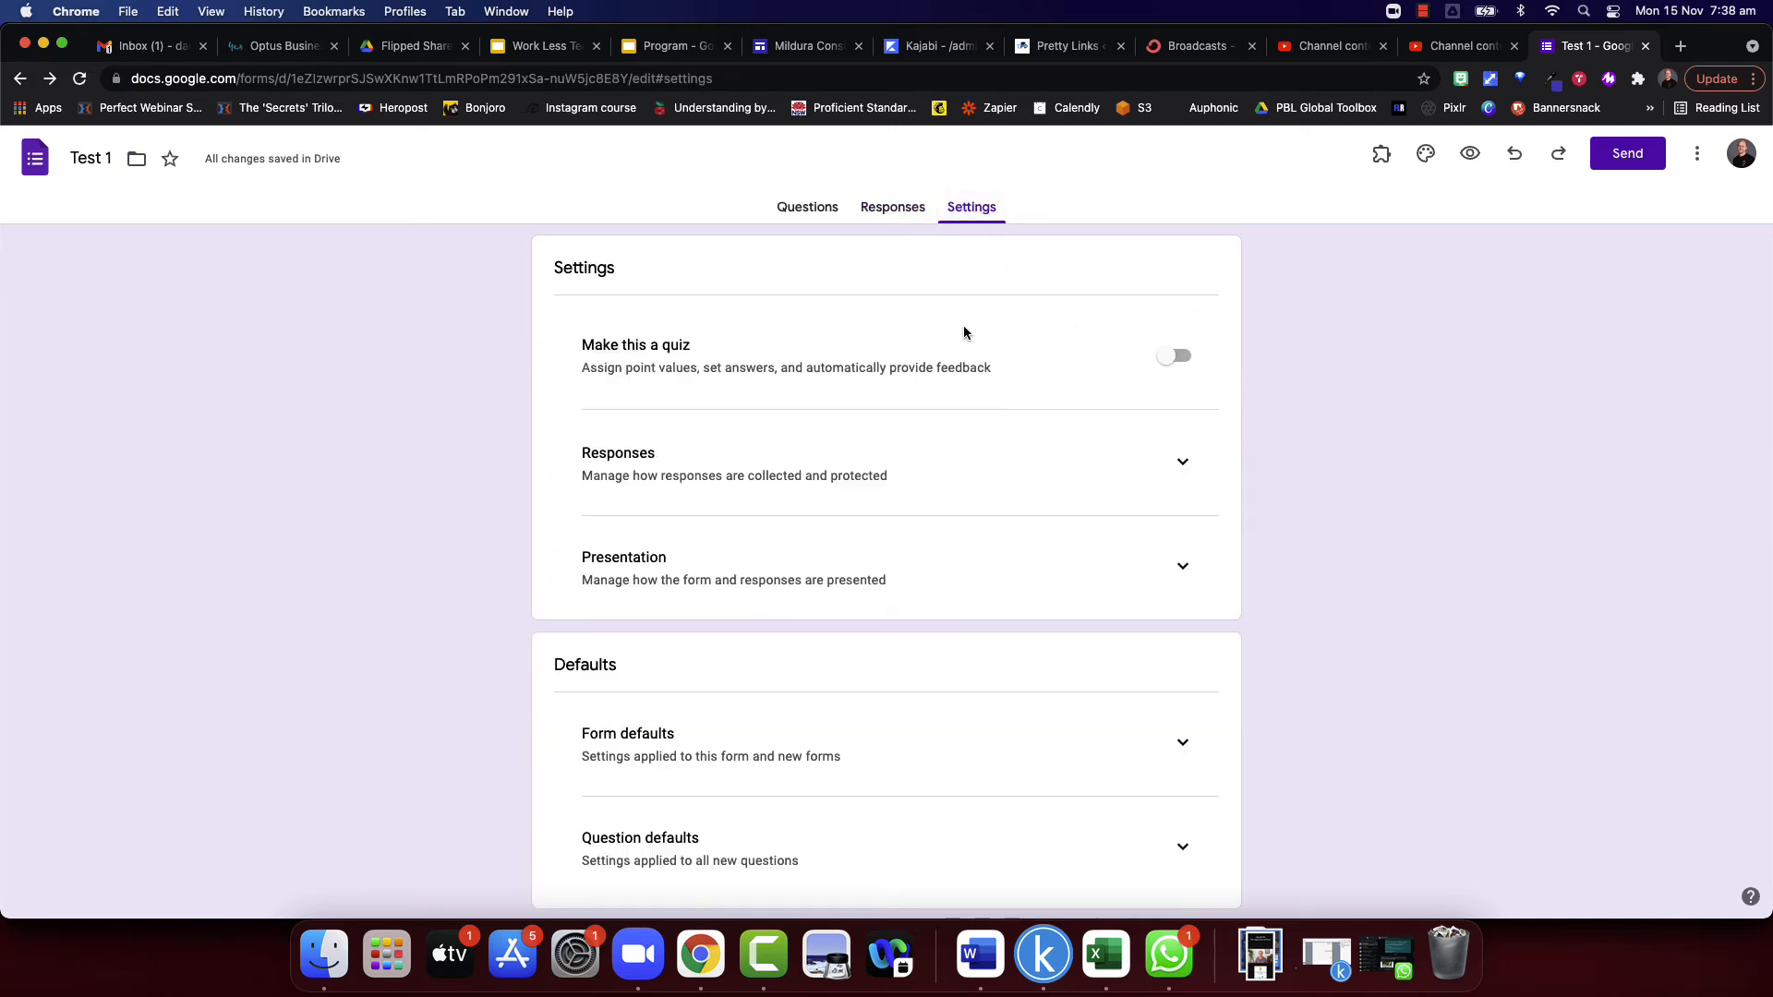
pyautogui.click(1173, 358)
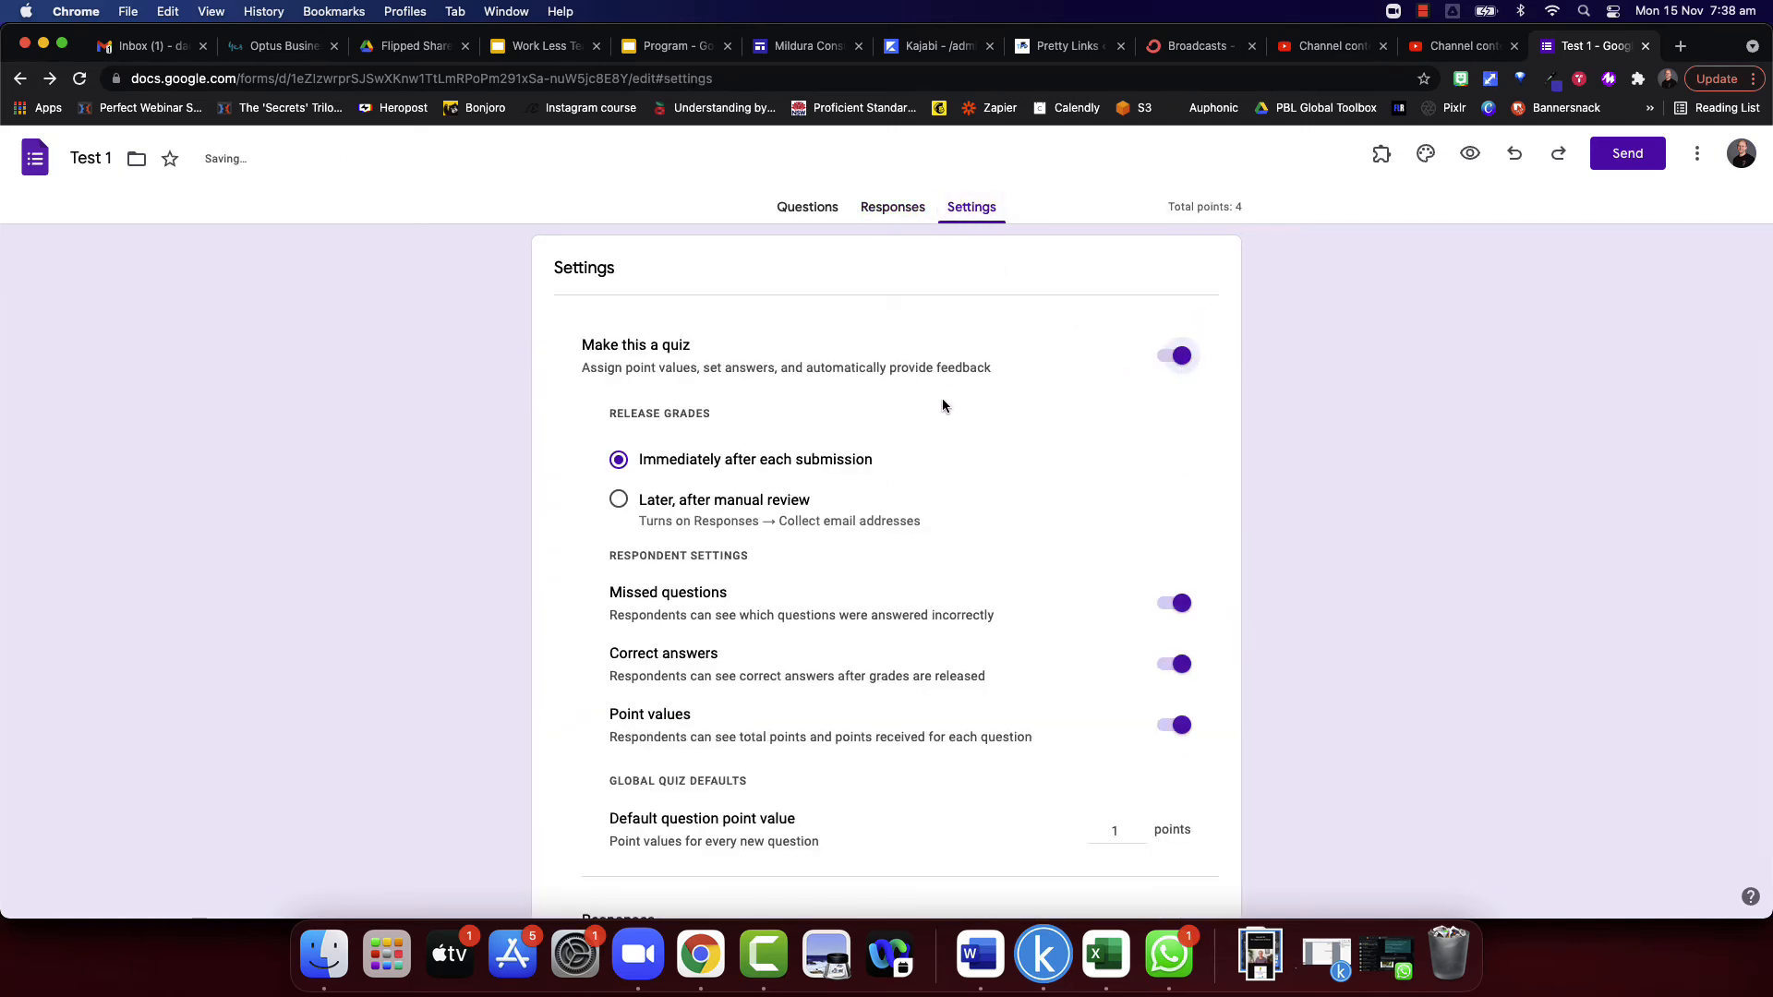
pyautogui.scroll(-2, 942, 399)
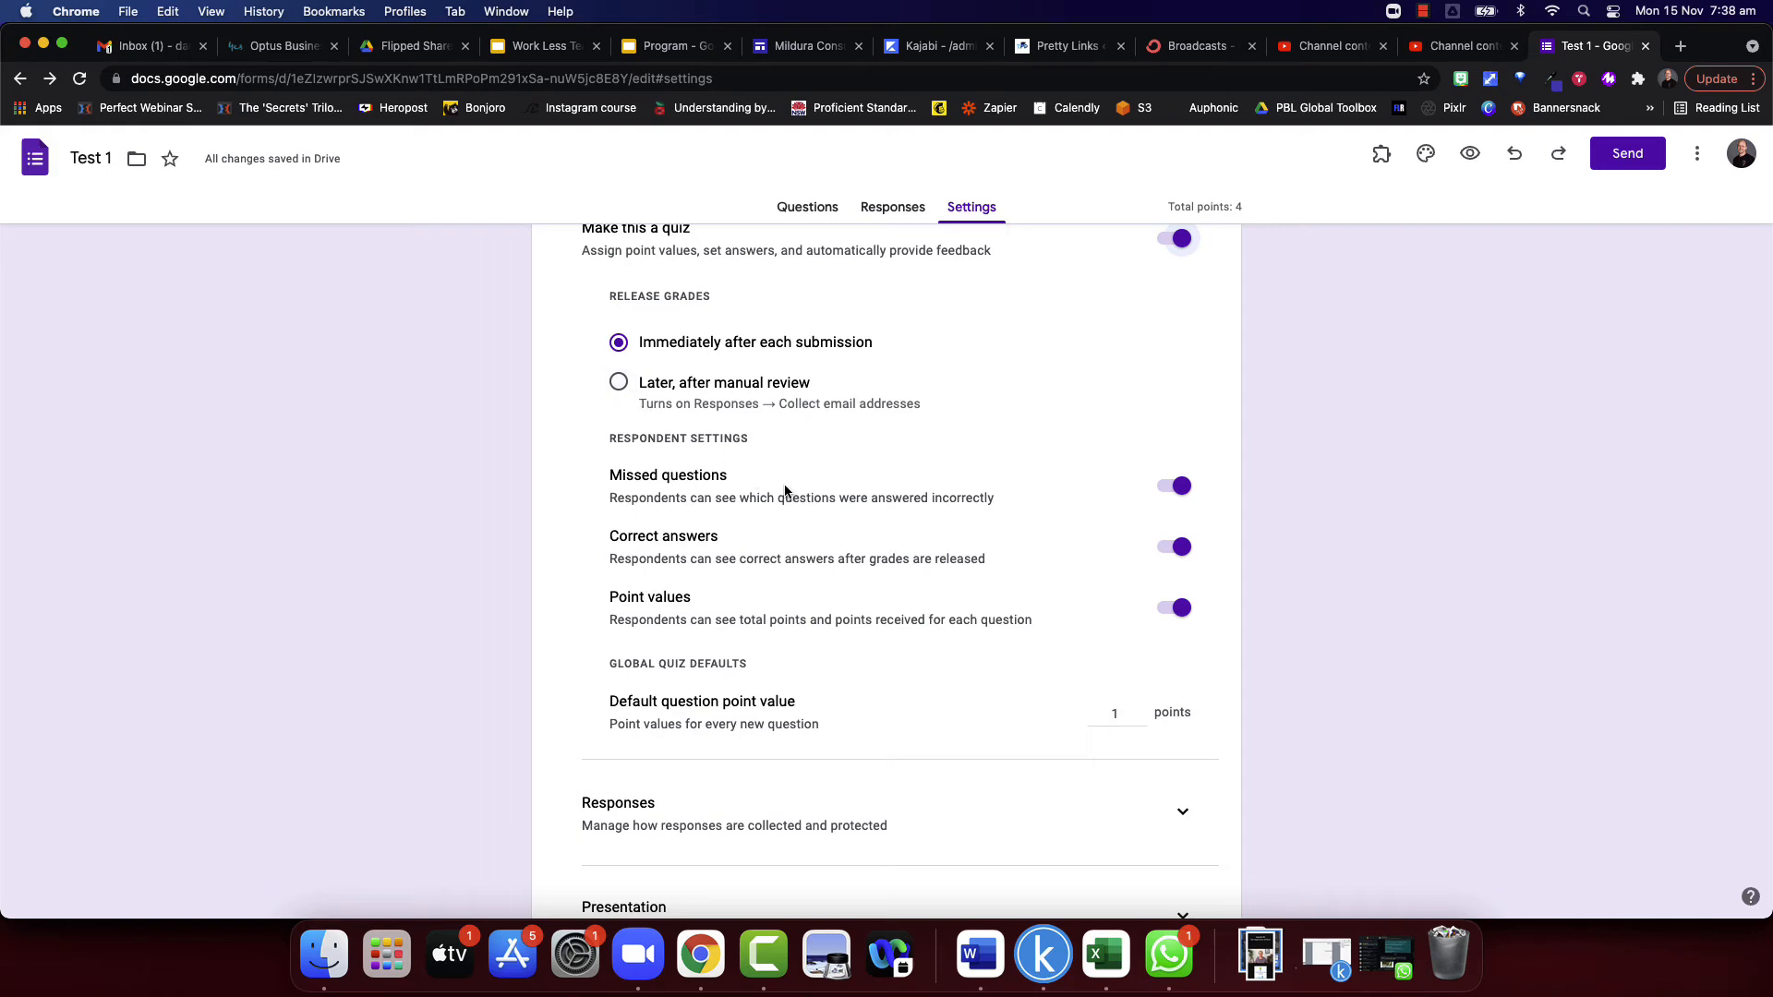
pyautogui.scroll(-1, 788, 495)
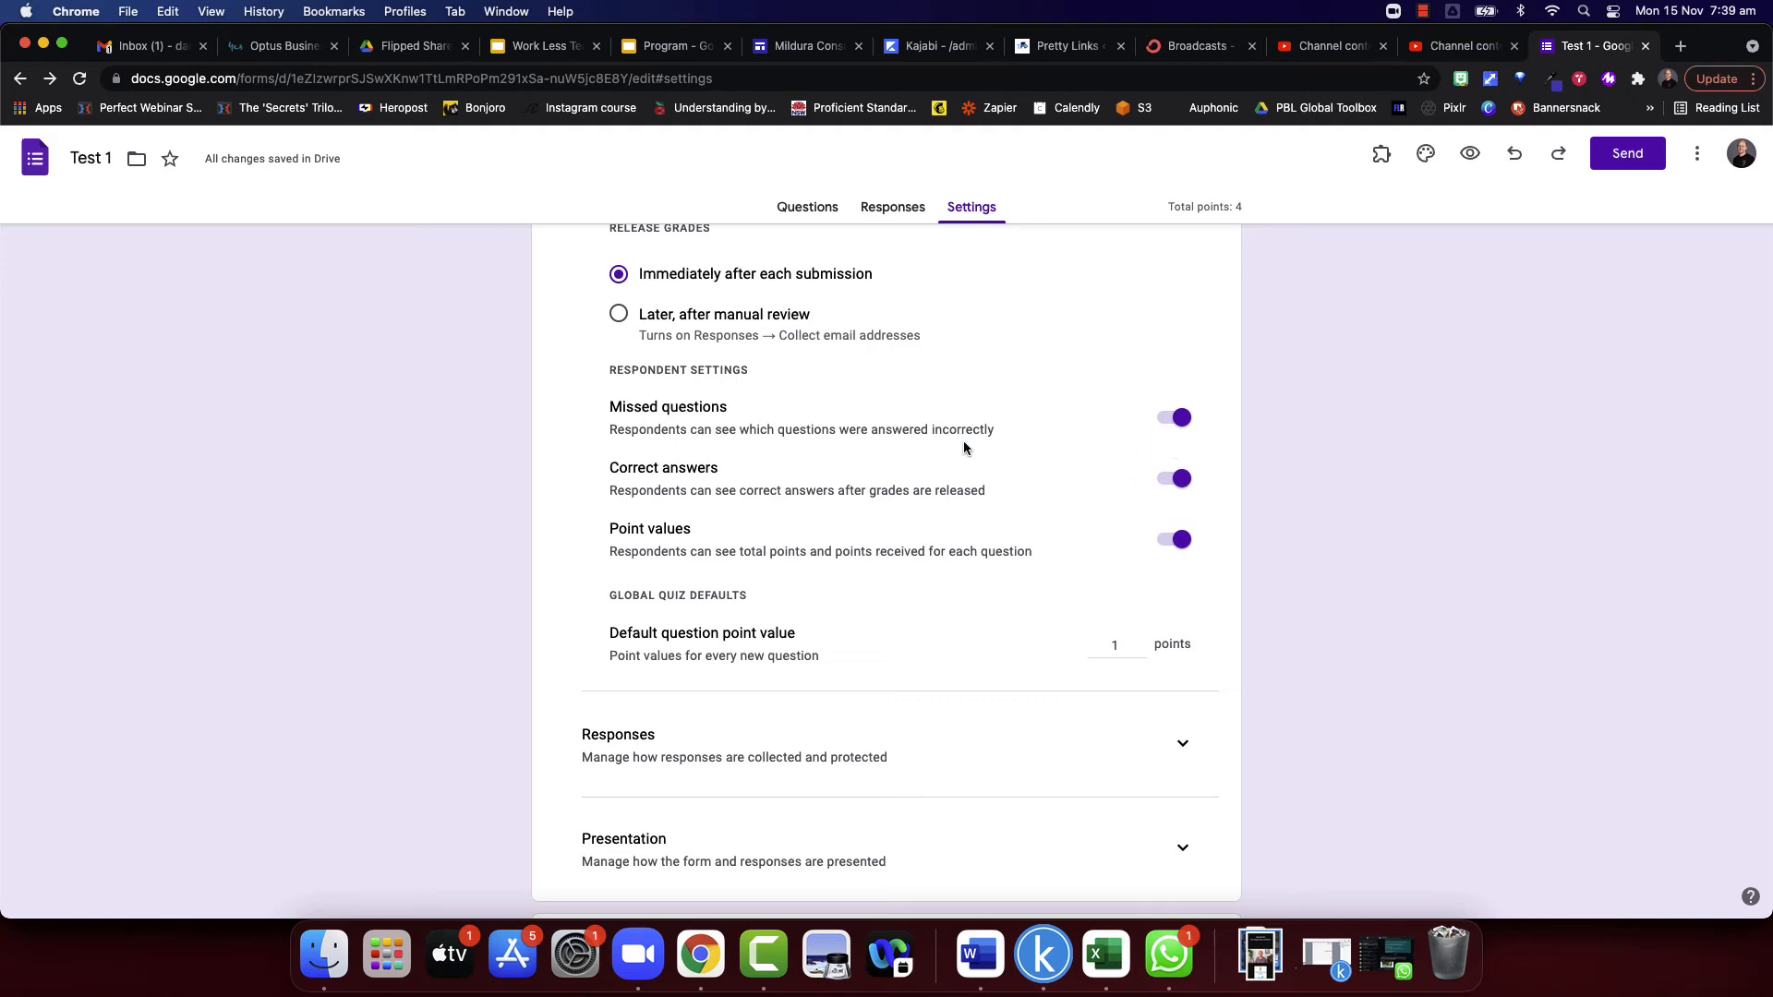
pyautogui.scroll(-1, 700, 506)
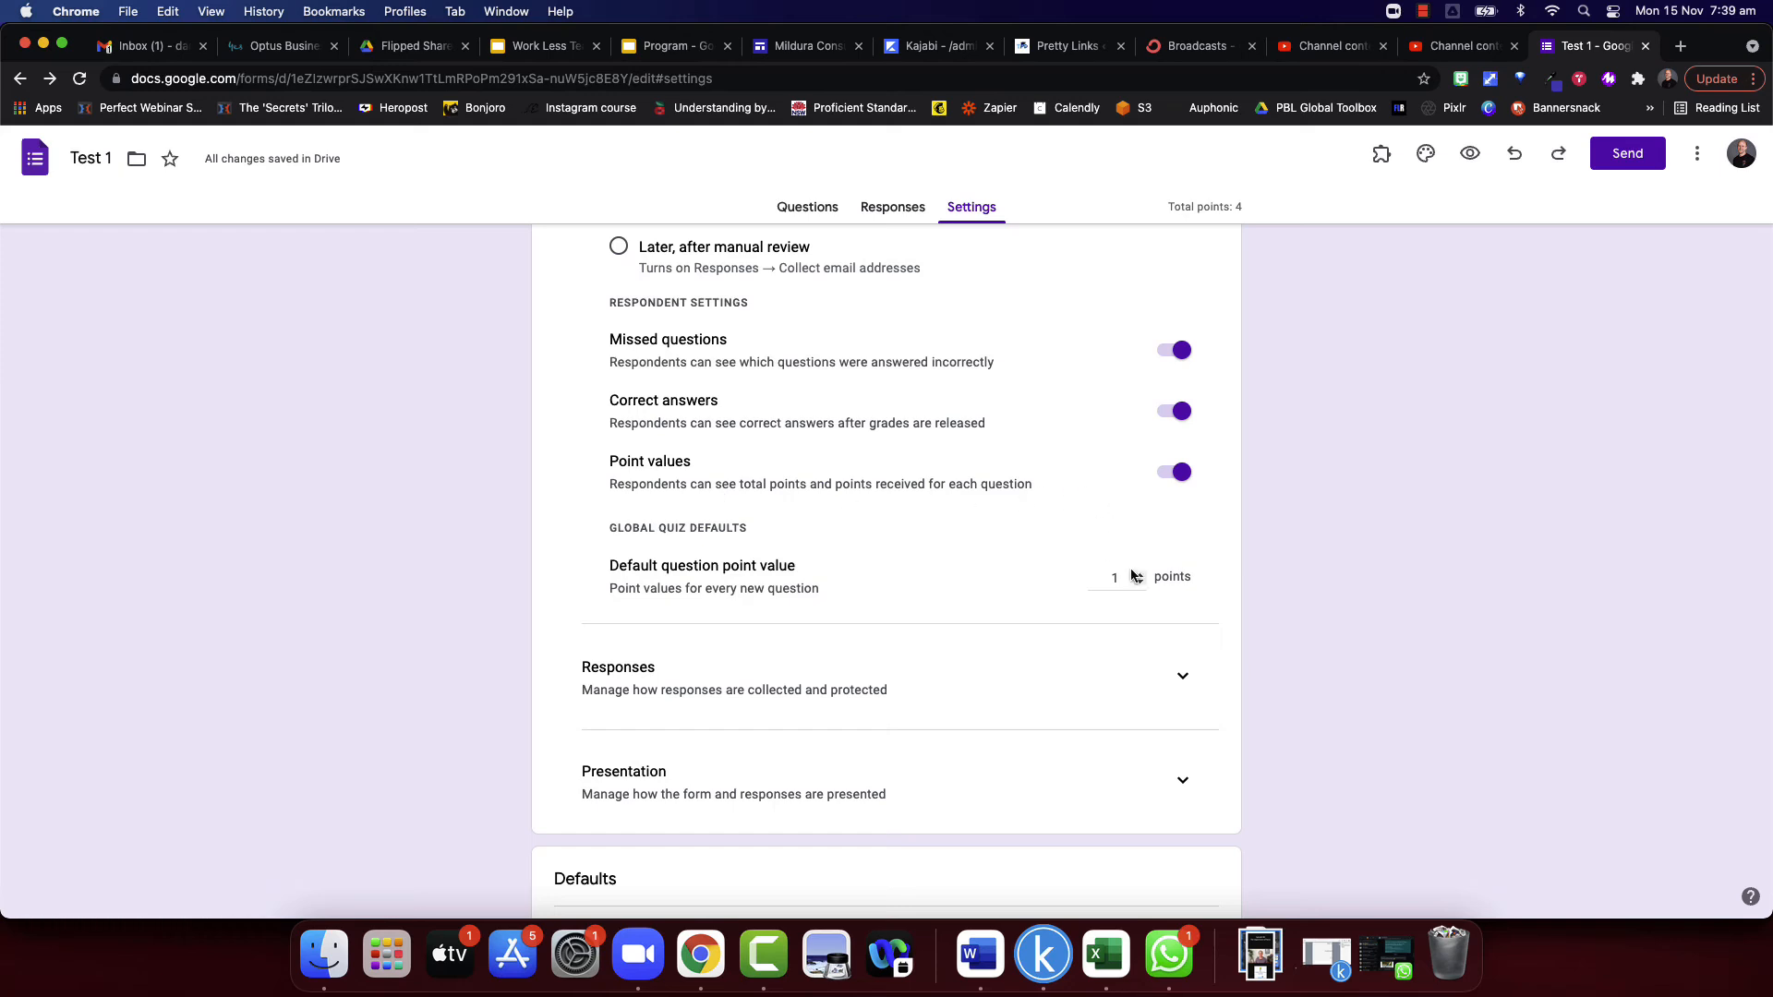
pyautogui.scroll(-1, 930, 591)
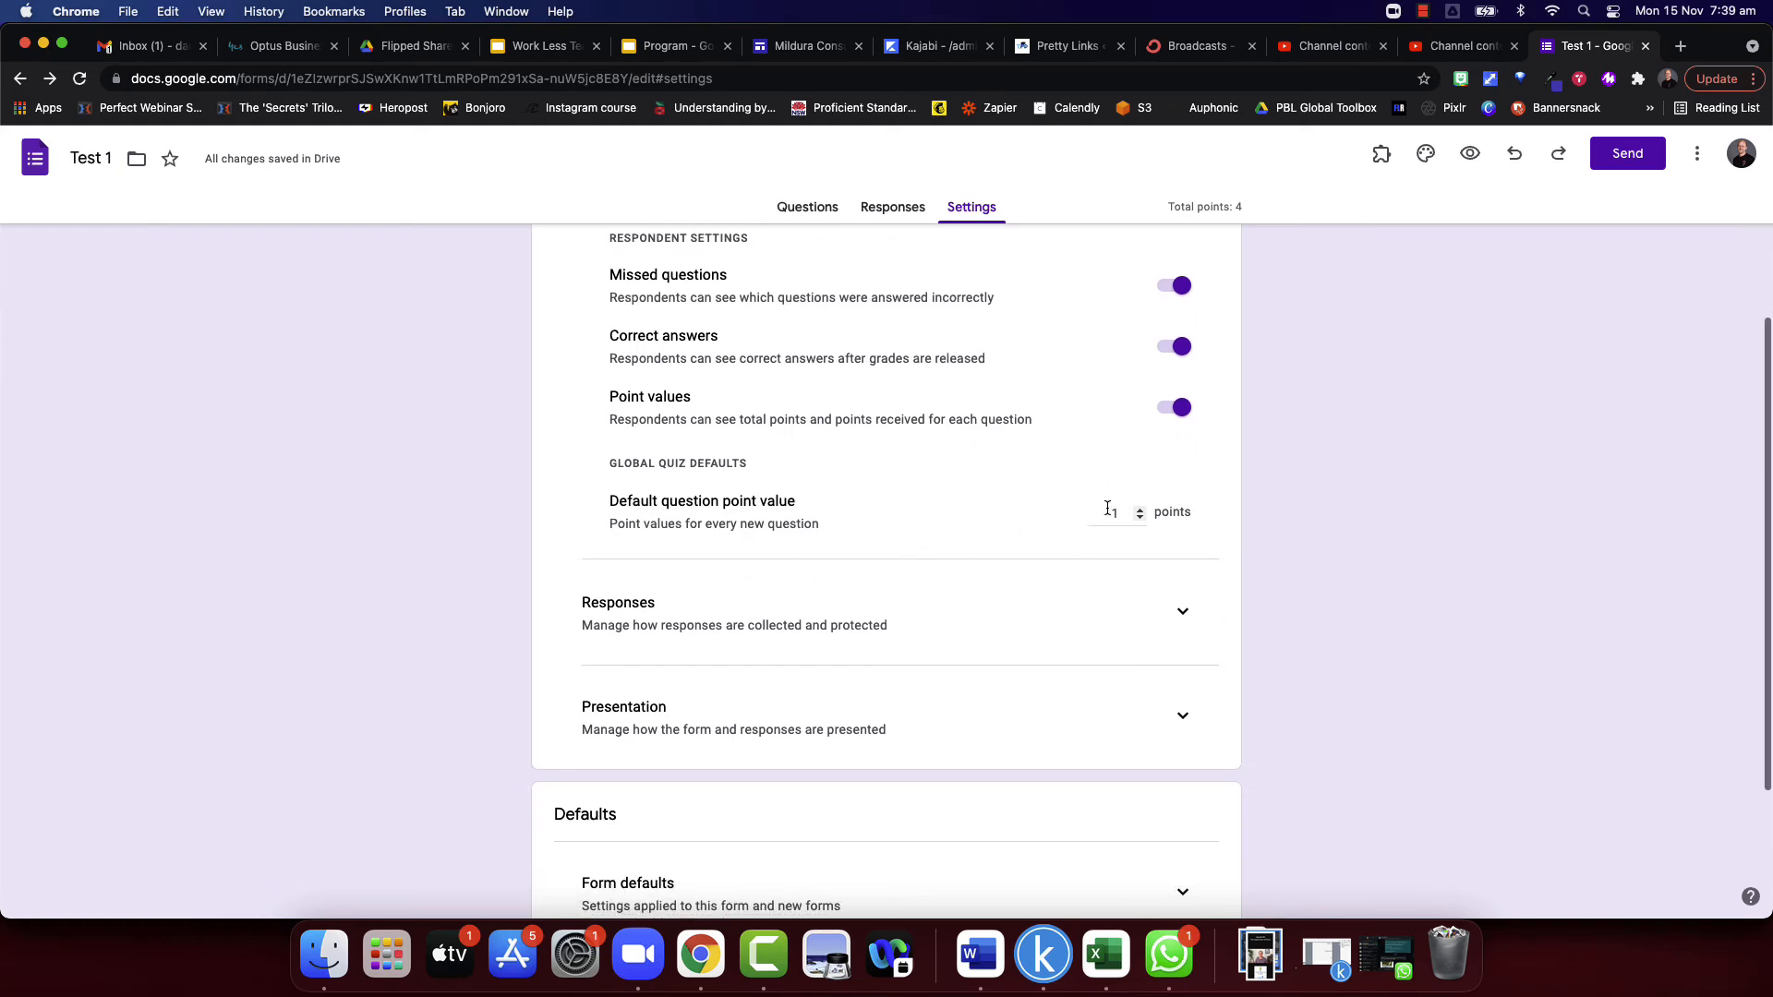
pyautogui.scroll(-1, 1033, 546)
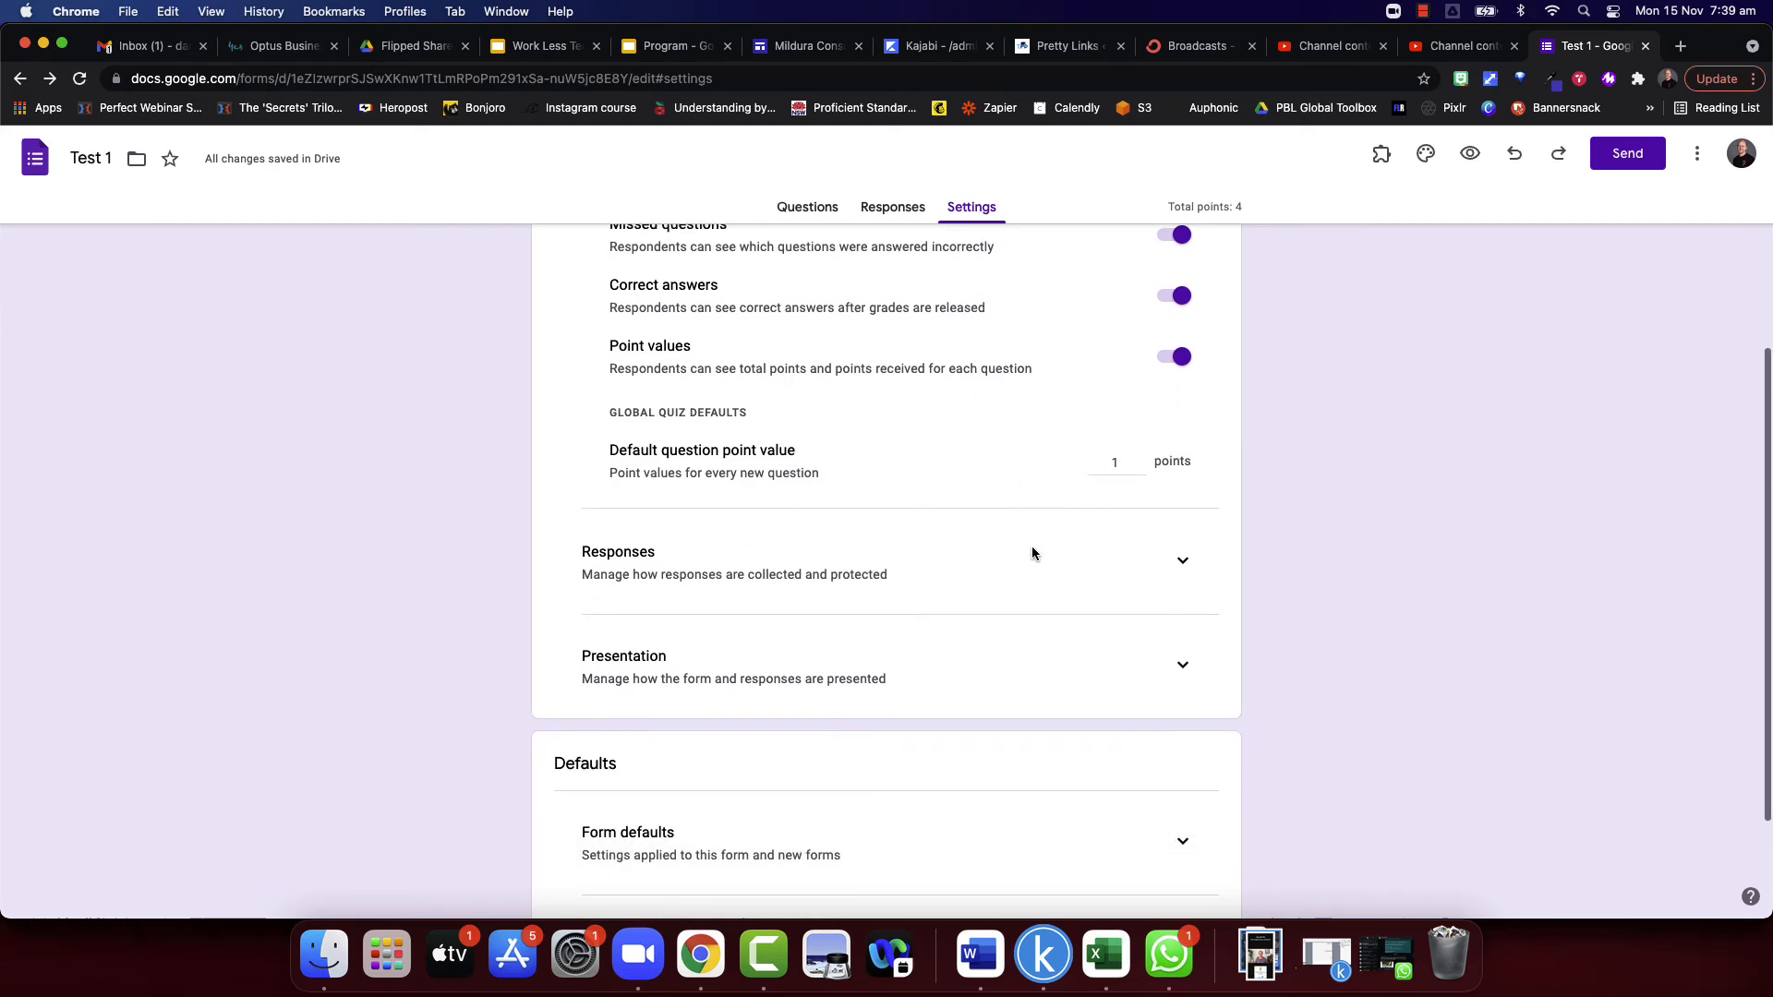
pyautogui.scroll(3, 1094, 416)
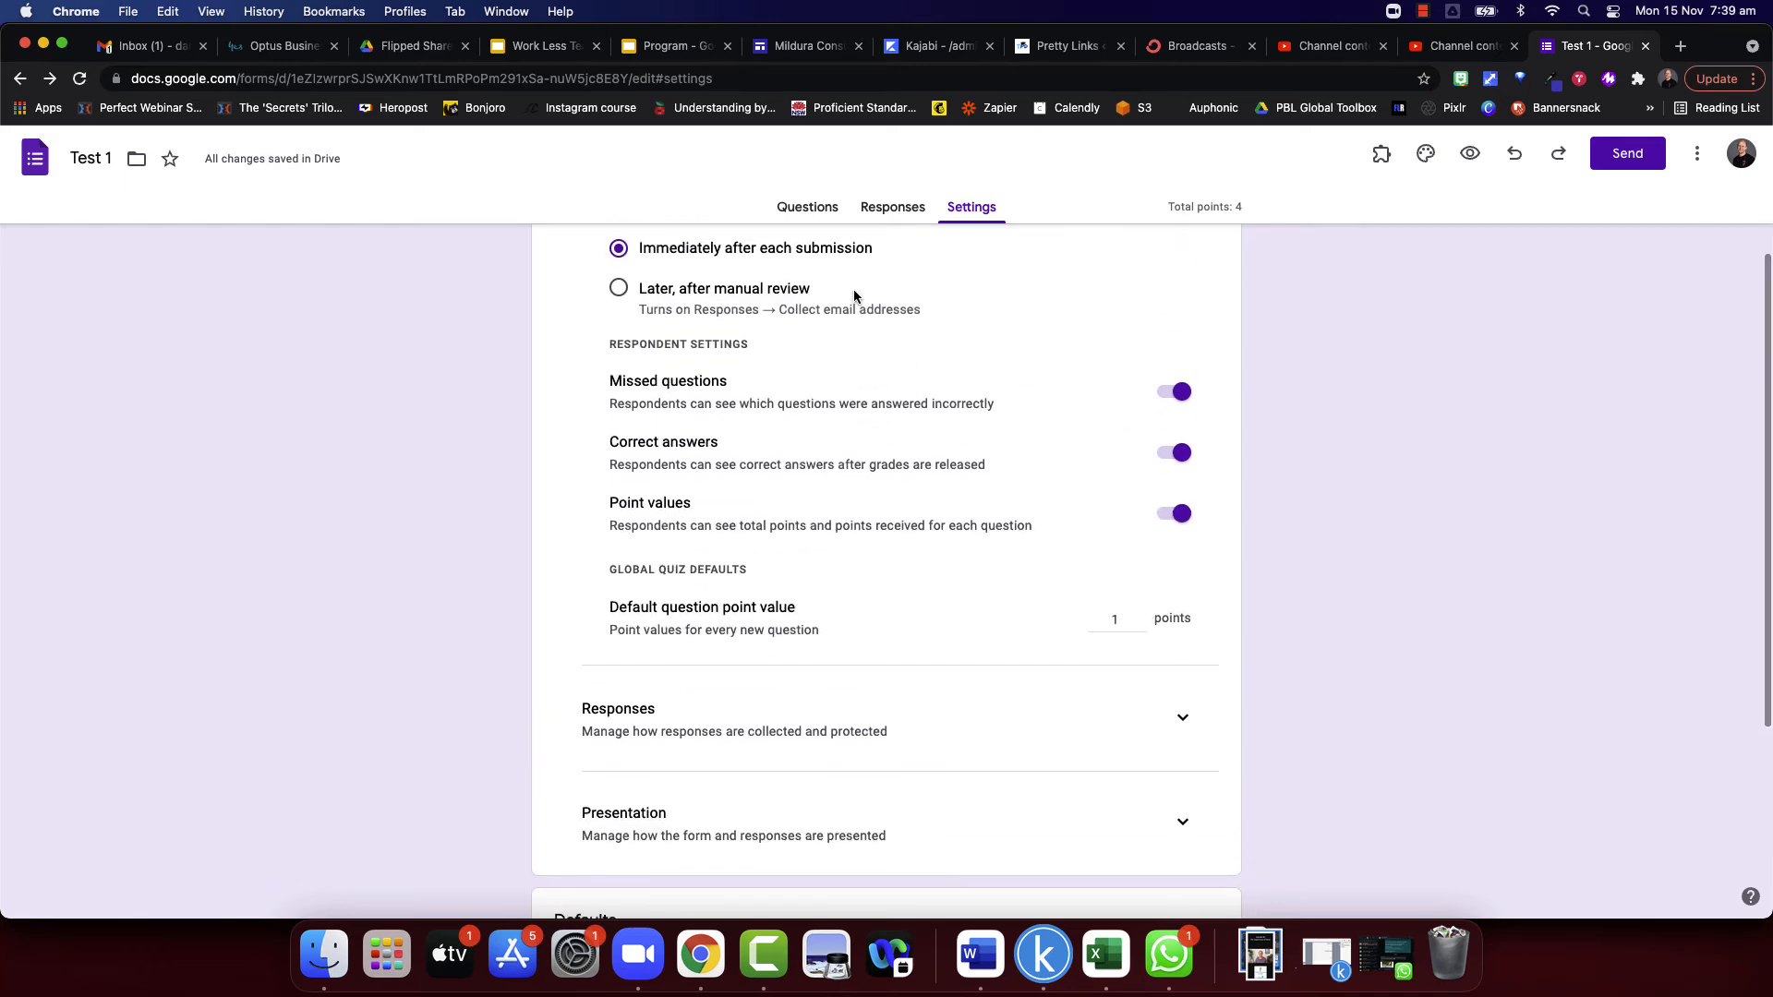
# - Mark Option 1 as the correct answer in the answer key of the multiple choice question below the video
pyautogui.click(807, 207)
pyautogui.scroll(-3, 901, 458)
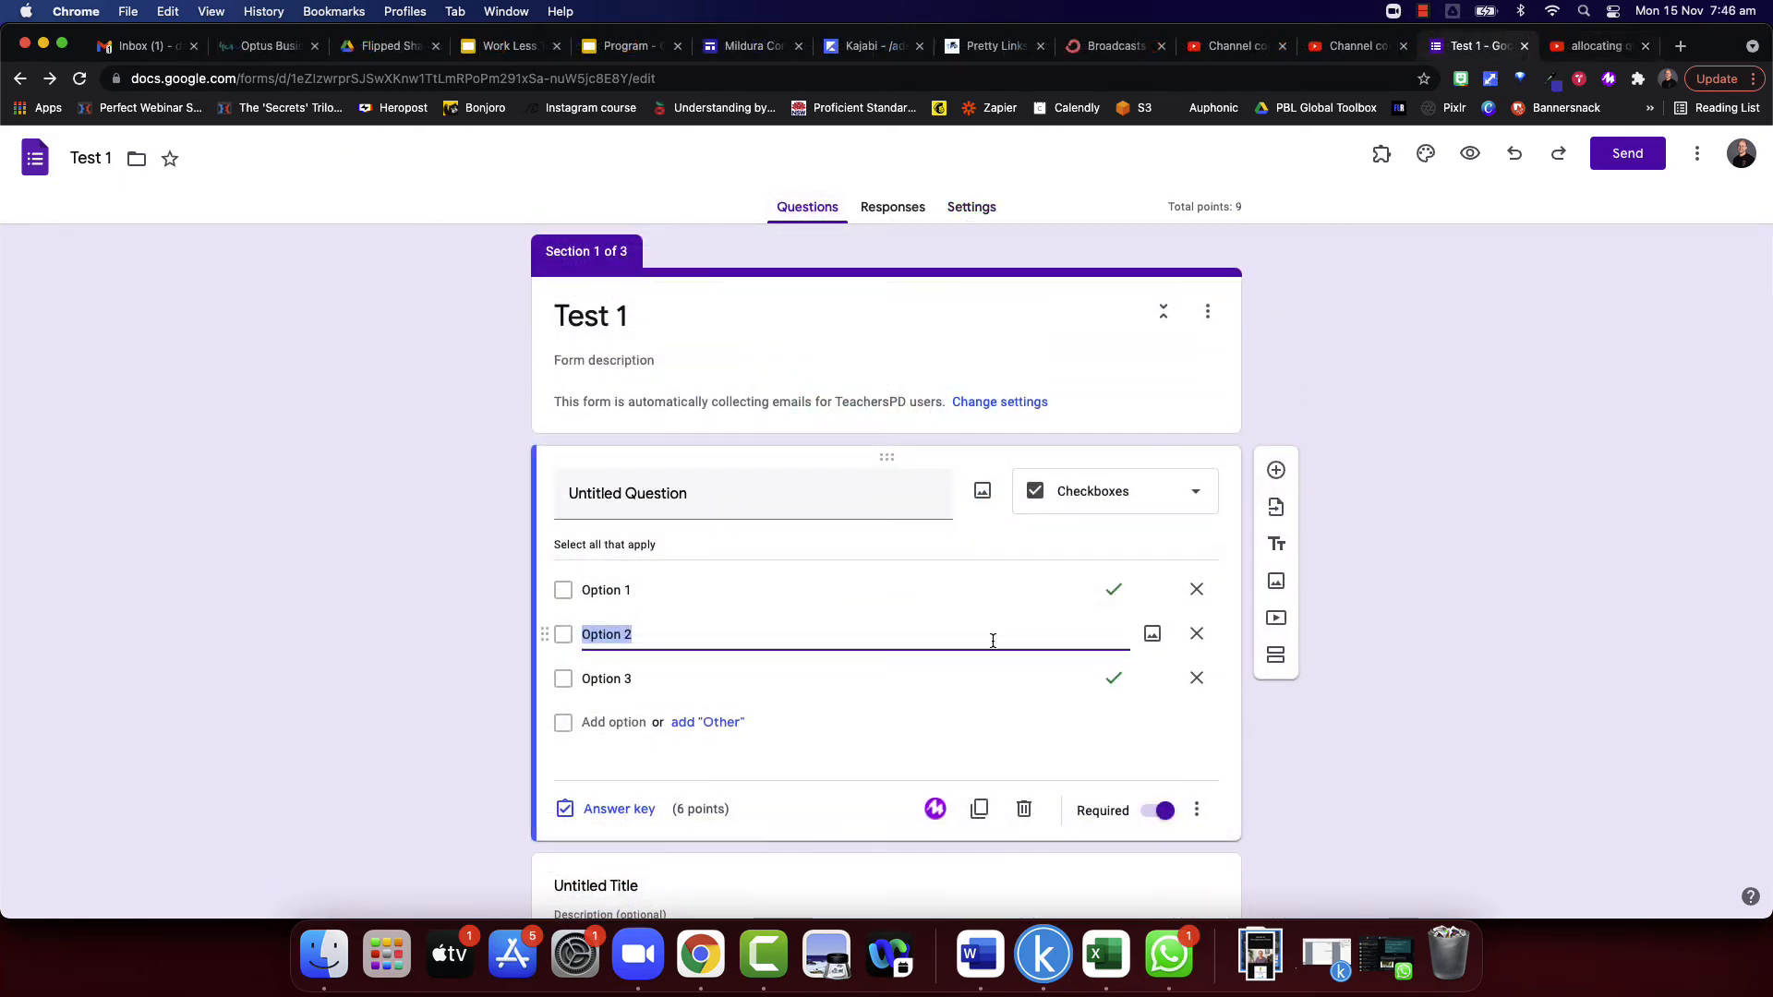
pyautogui.scroll(-2, 987, 637)
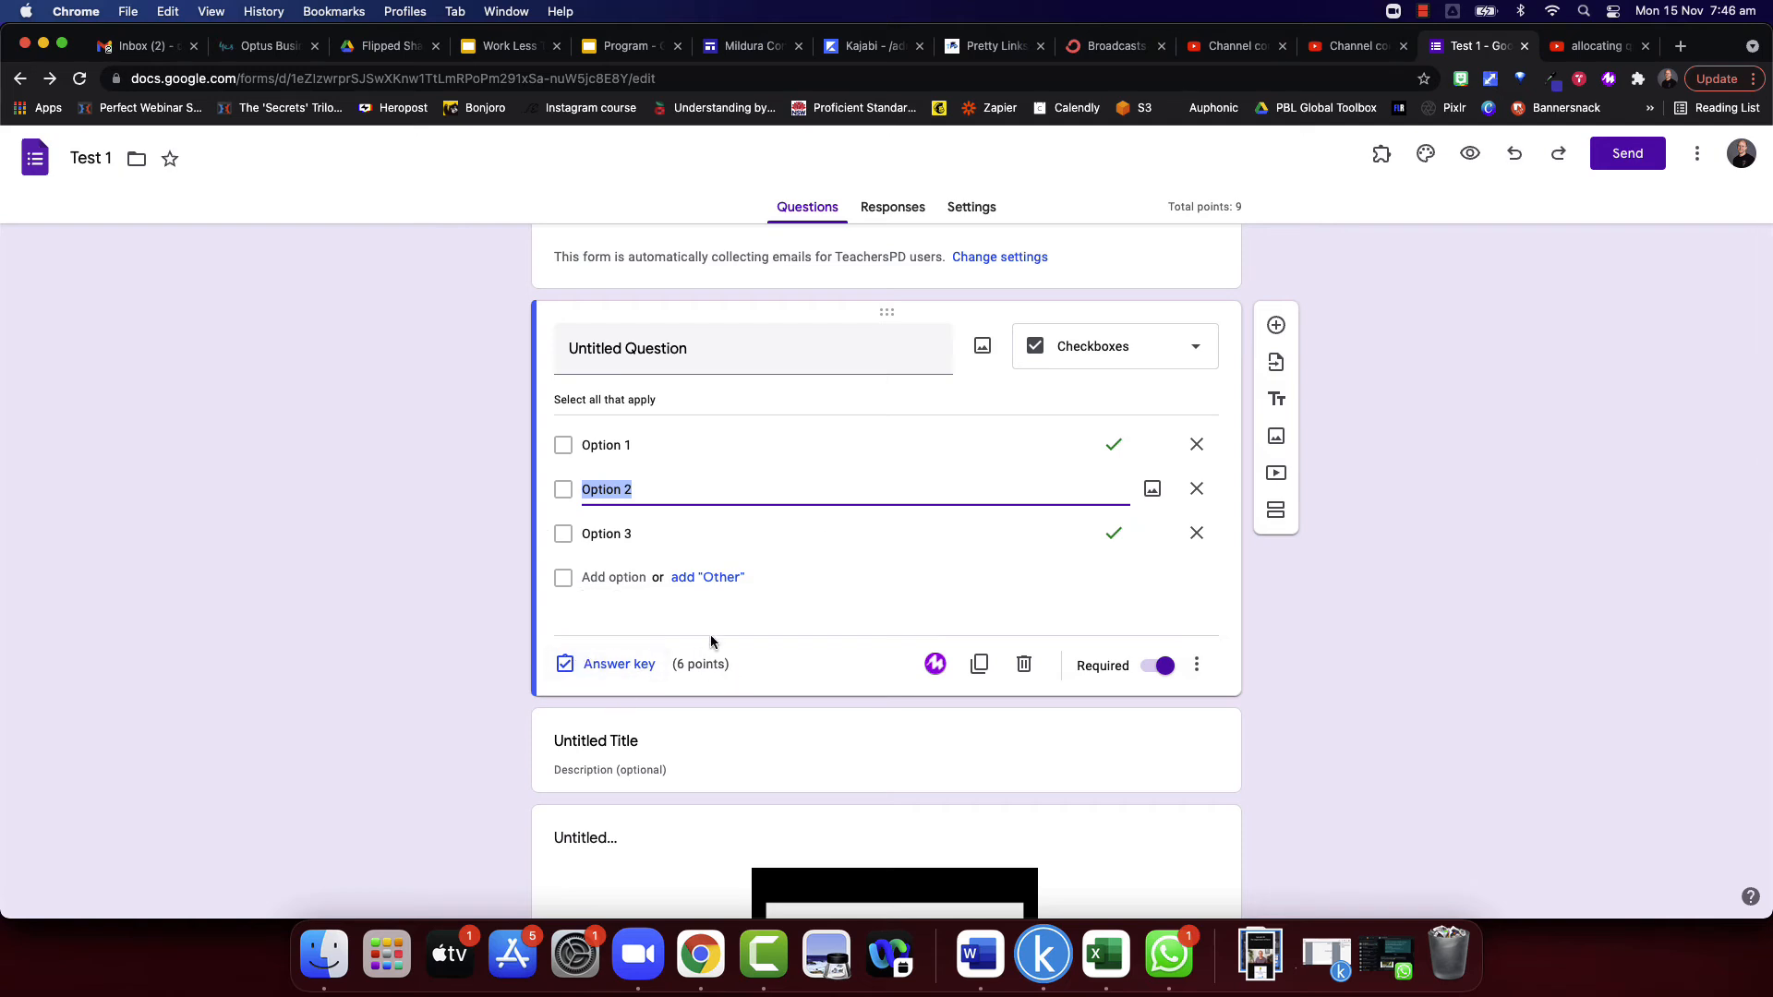
pyautogui.scroll(-10, 730, 619)
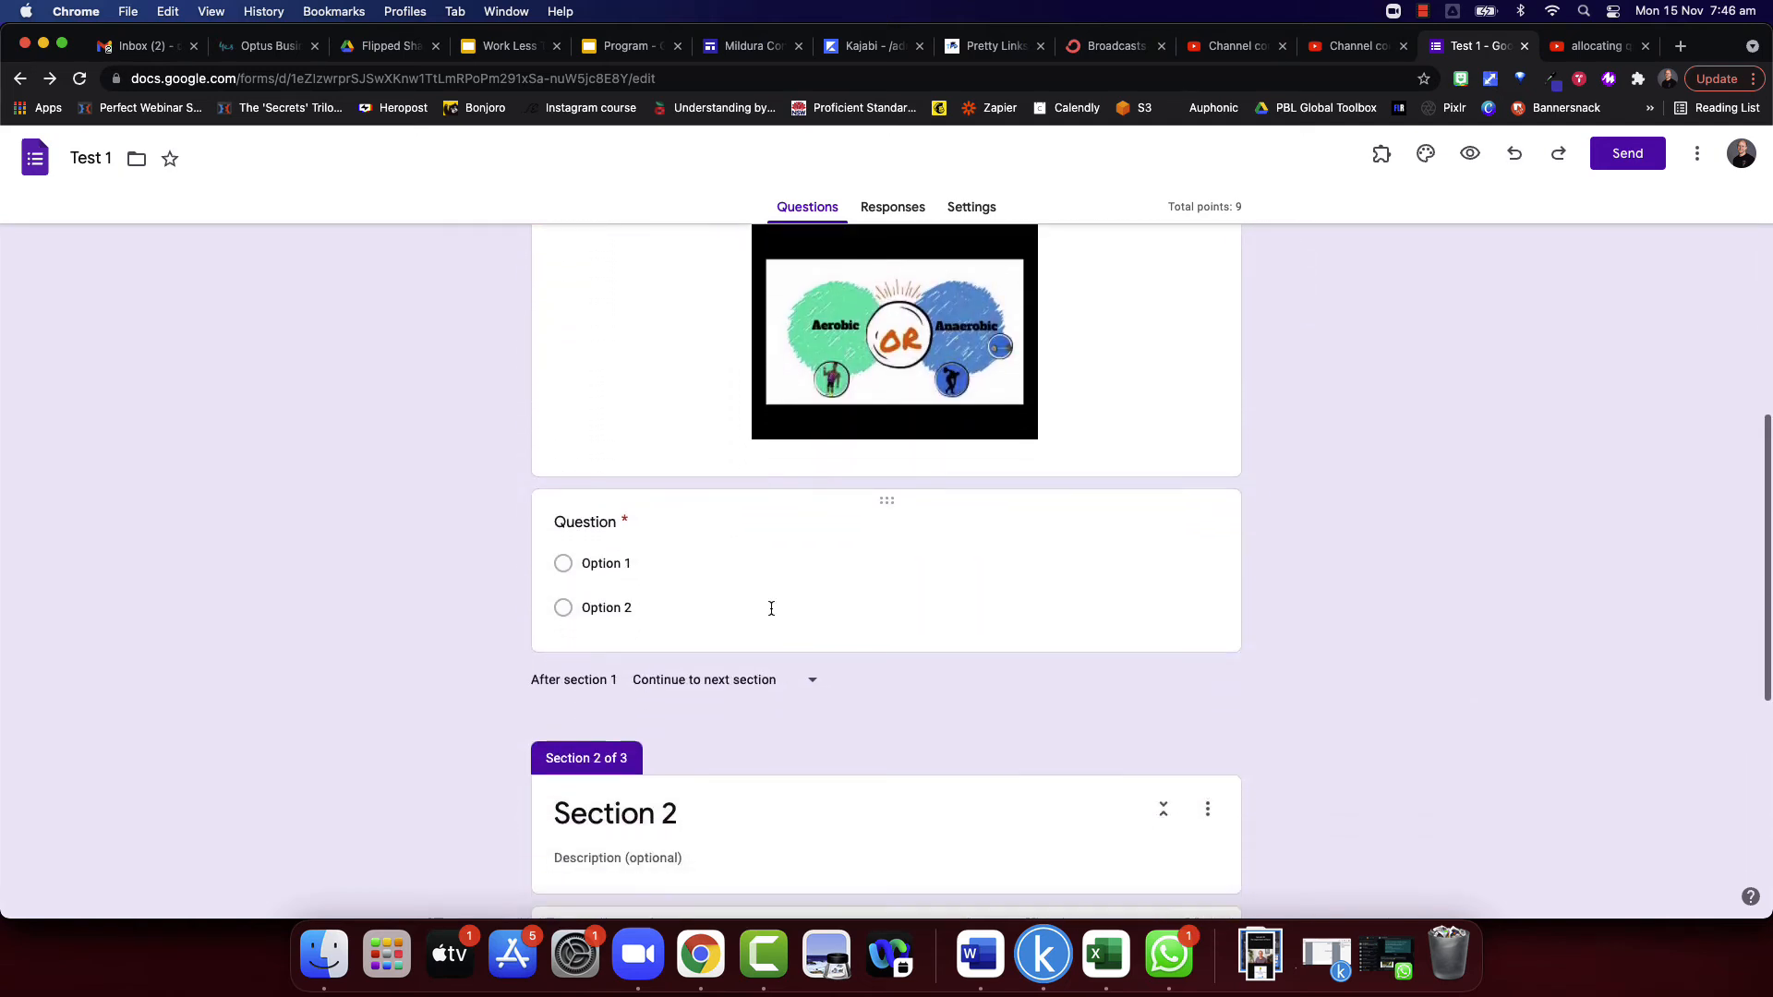
pyautogui.click(771, 608)
pyautogui.click(605, 603)
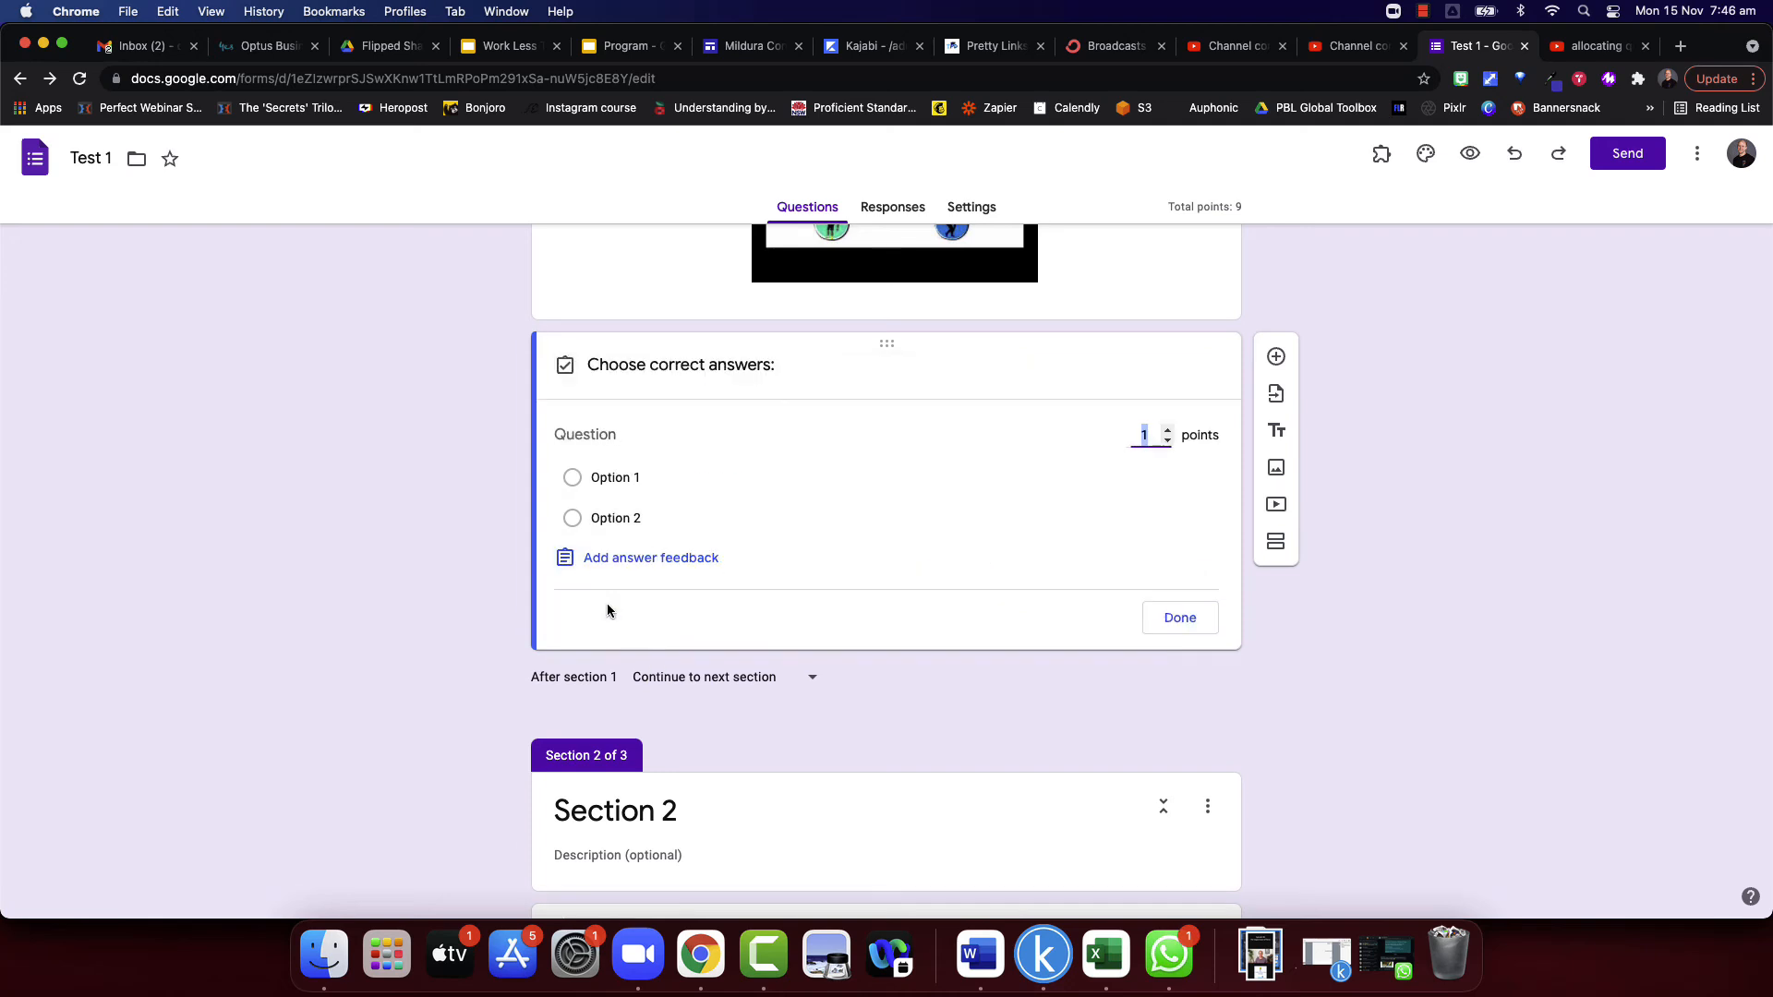
pyautogui.click(573, 479)
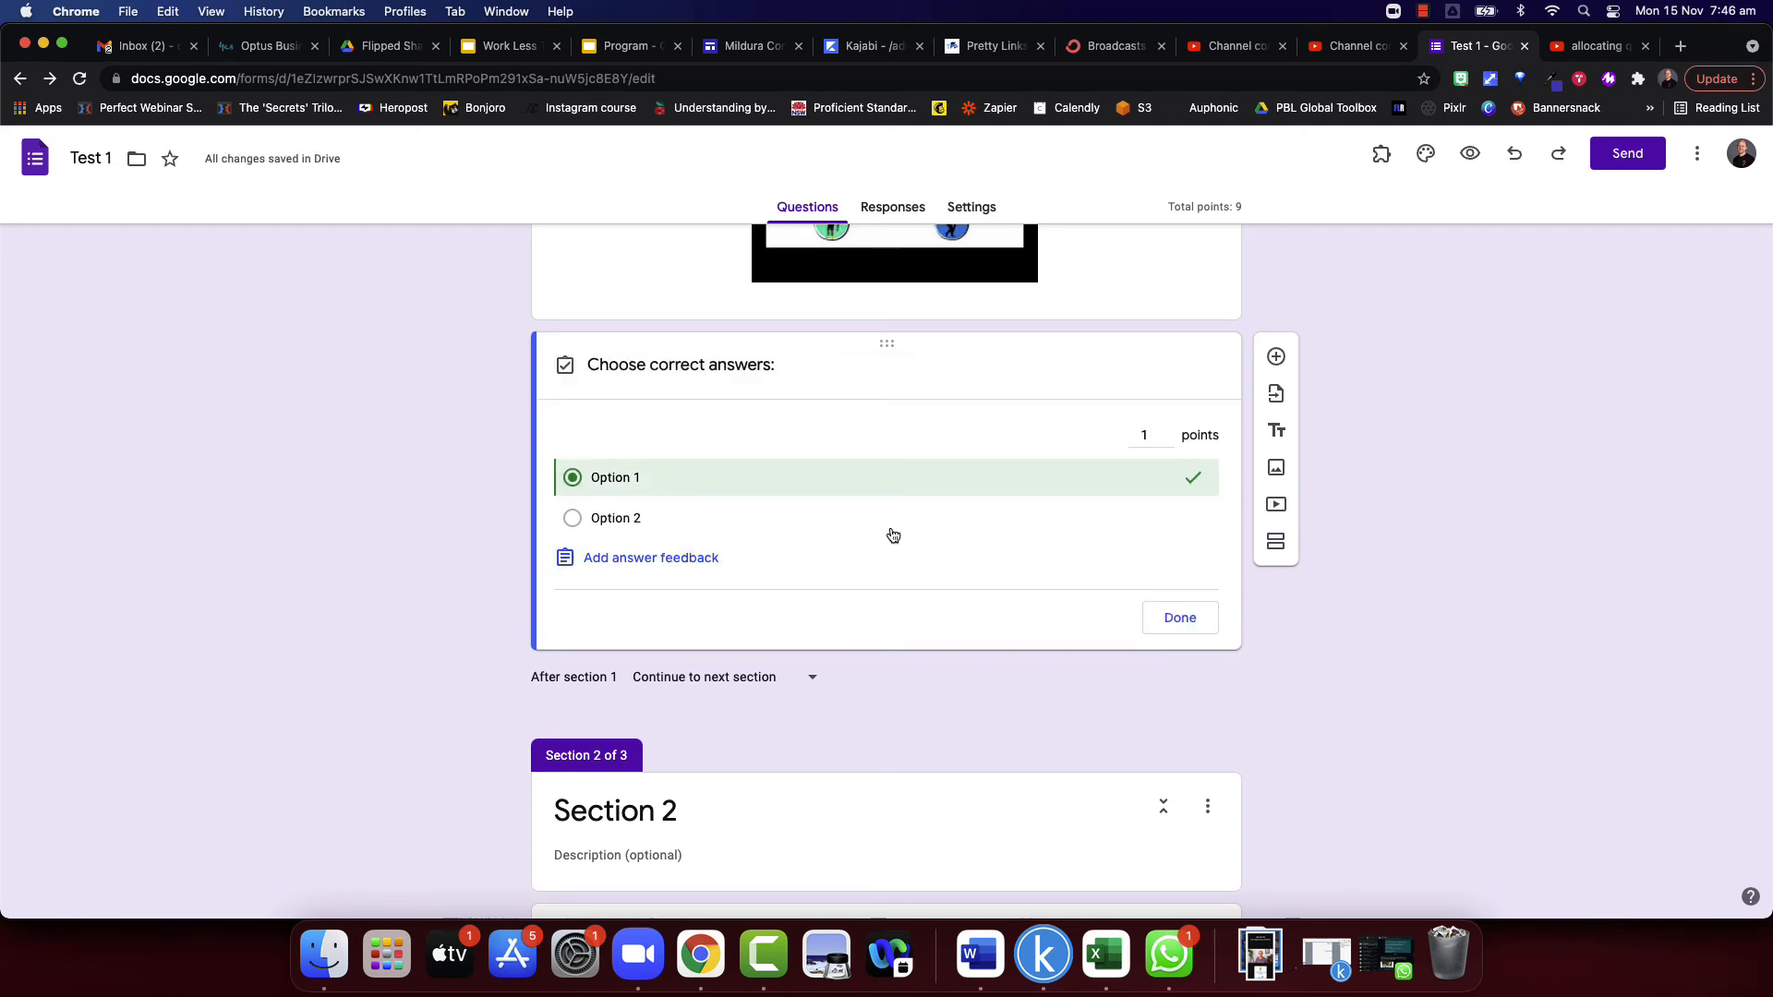
# - Add the answer feedback "well done" for incorrect answers and "please consider the base numeral" for correct answers
pyautogui.click(652, 557)
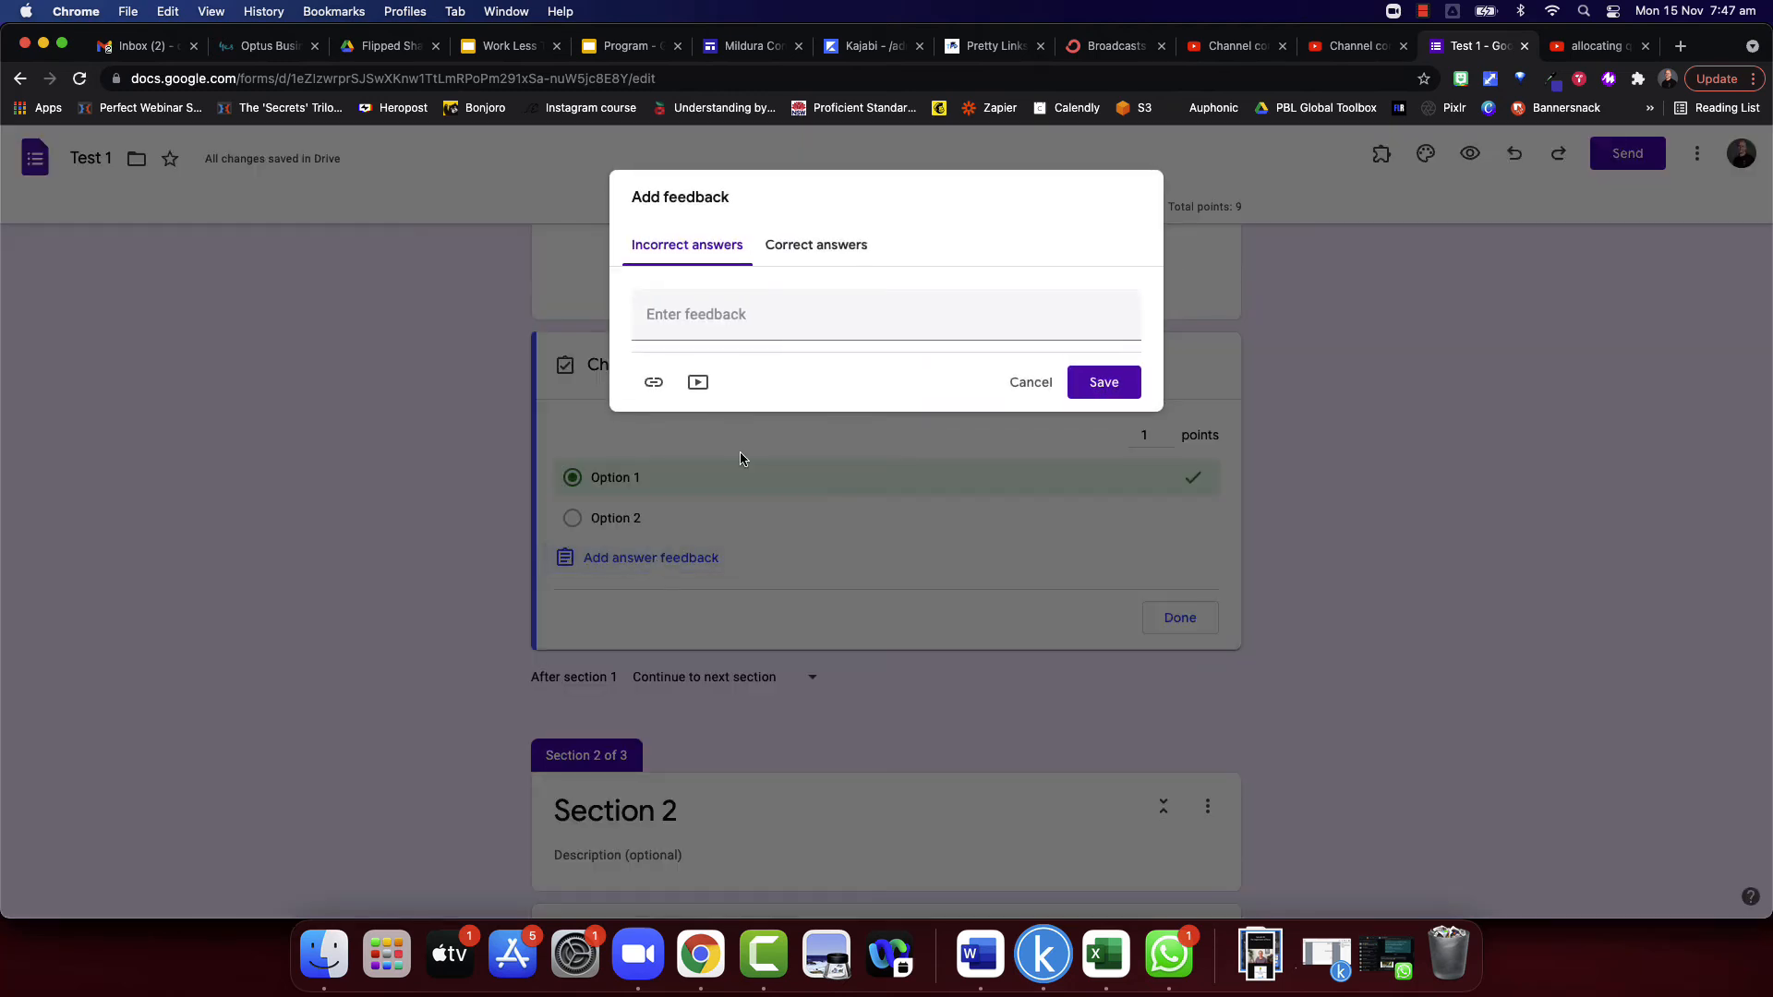
pyautogui.click(714, 318)
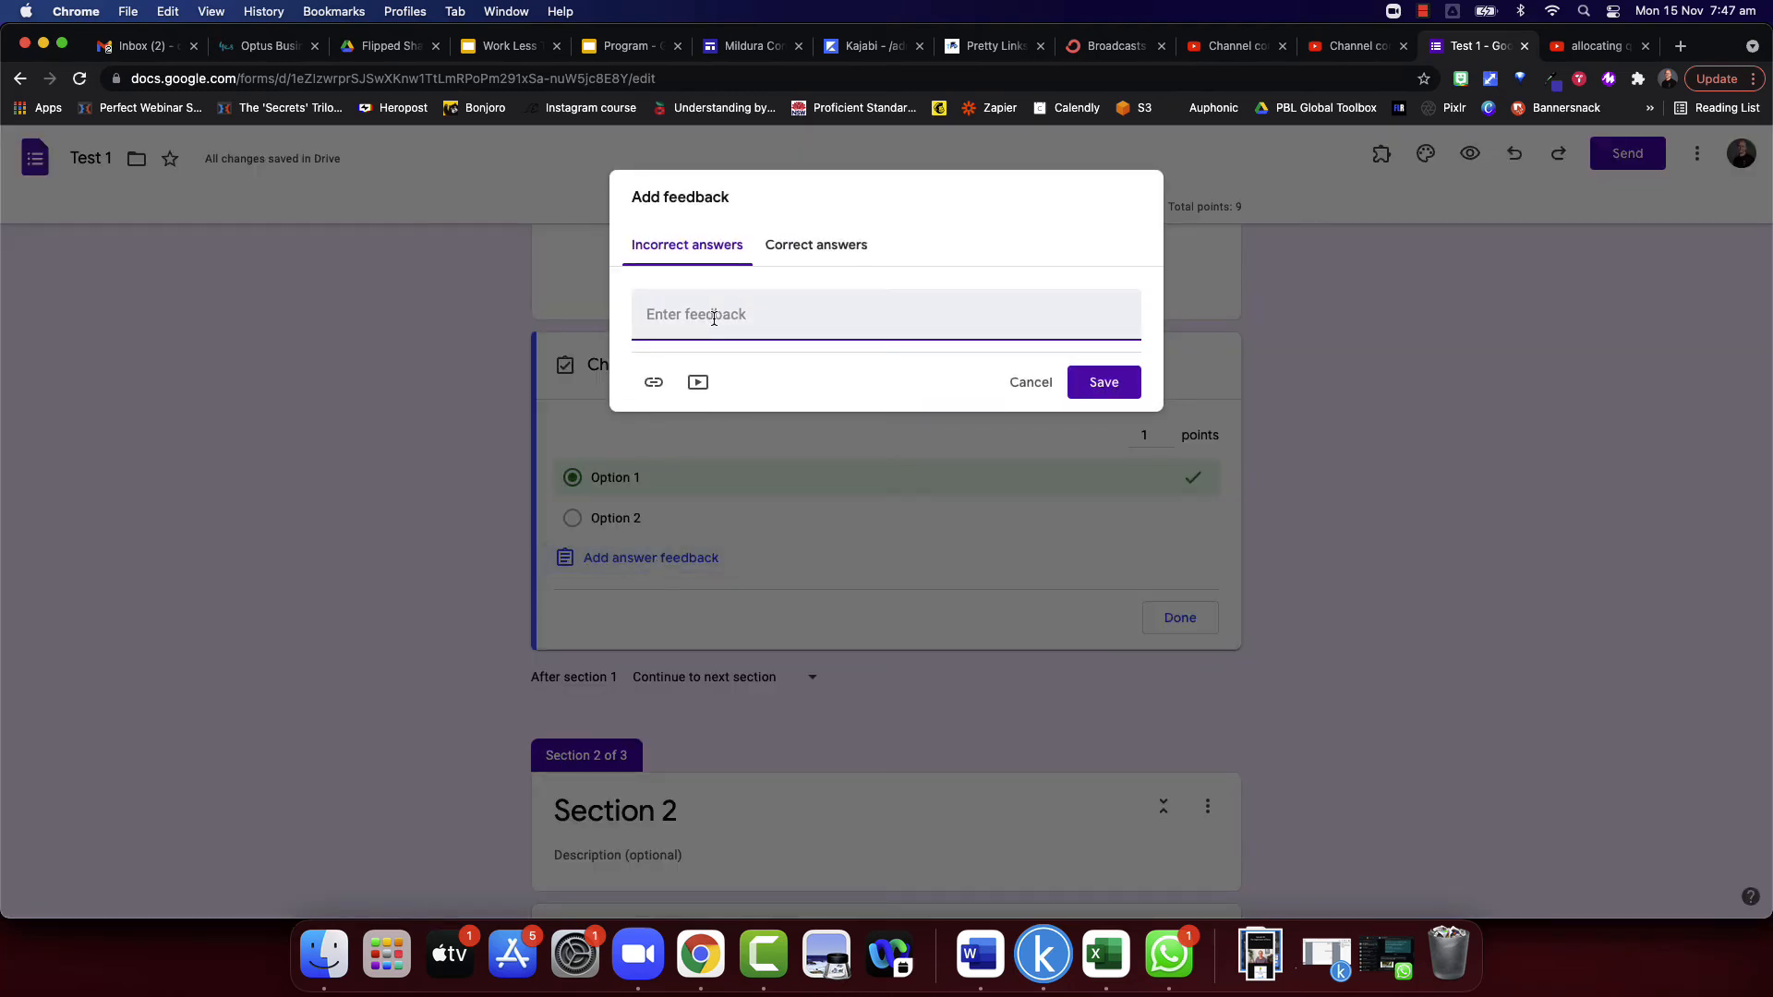
pyautogui.write('well done')
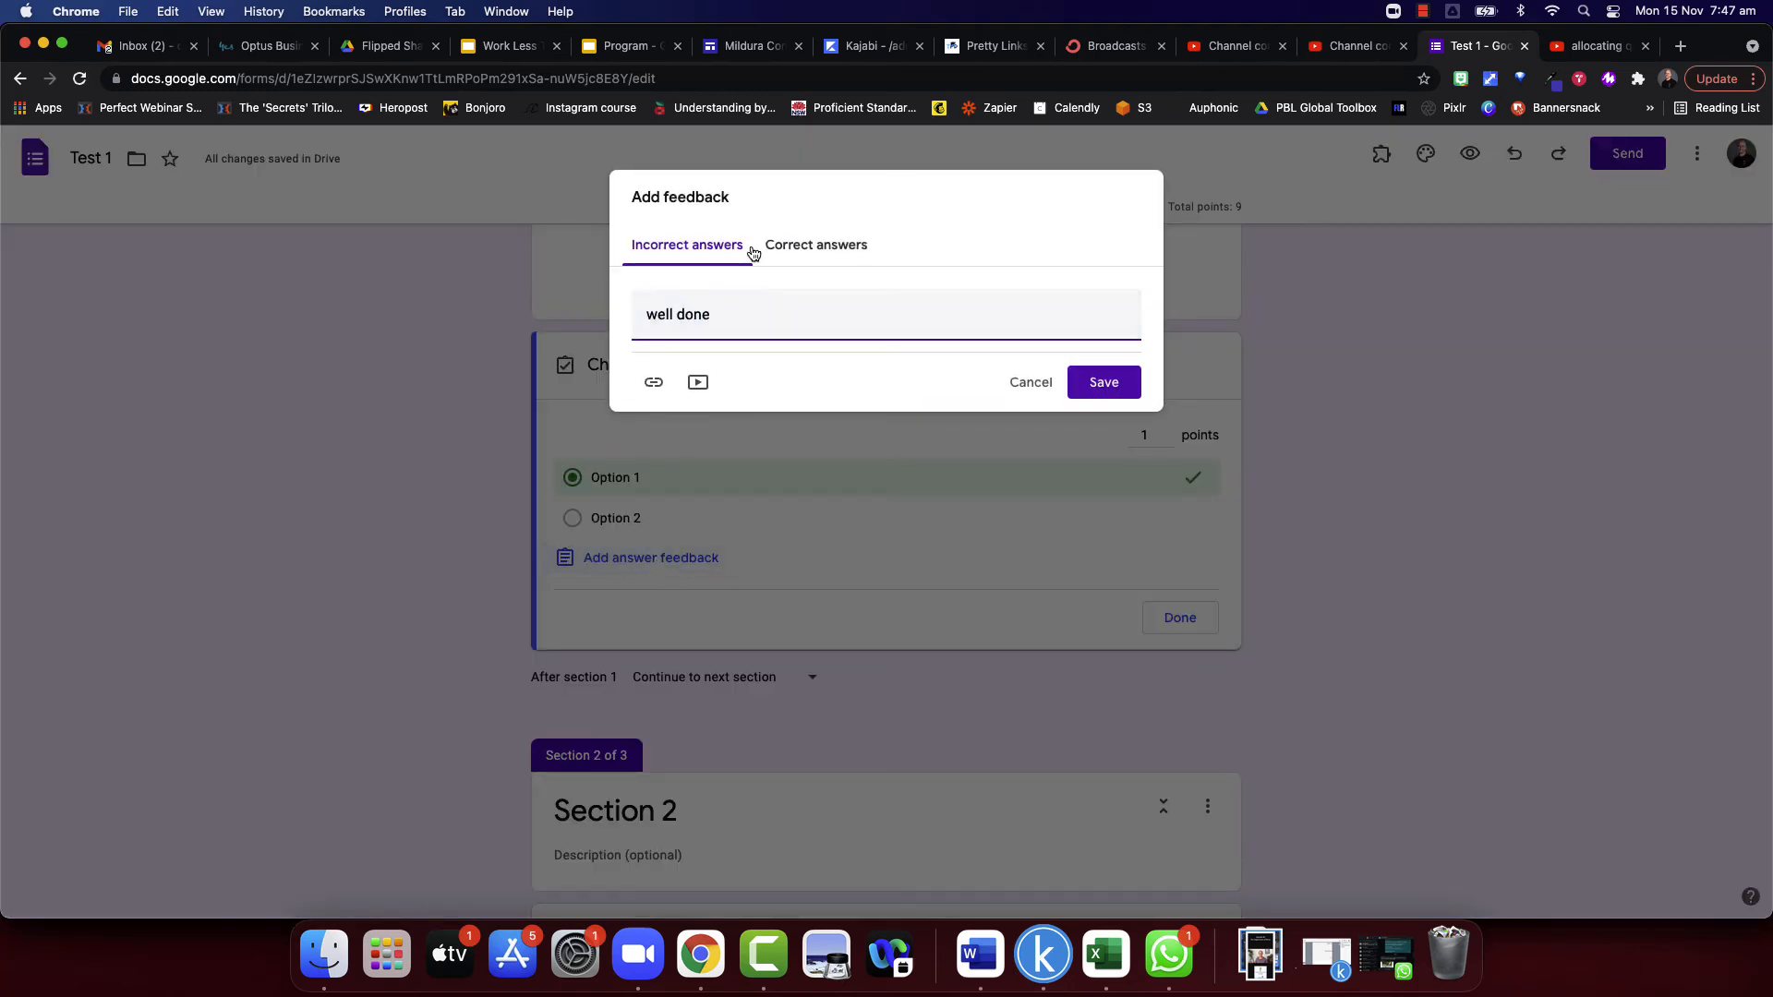
pyautogui.click(813, 245)
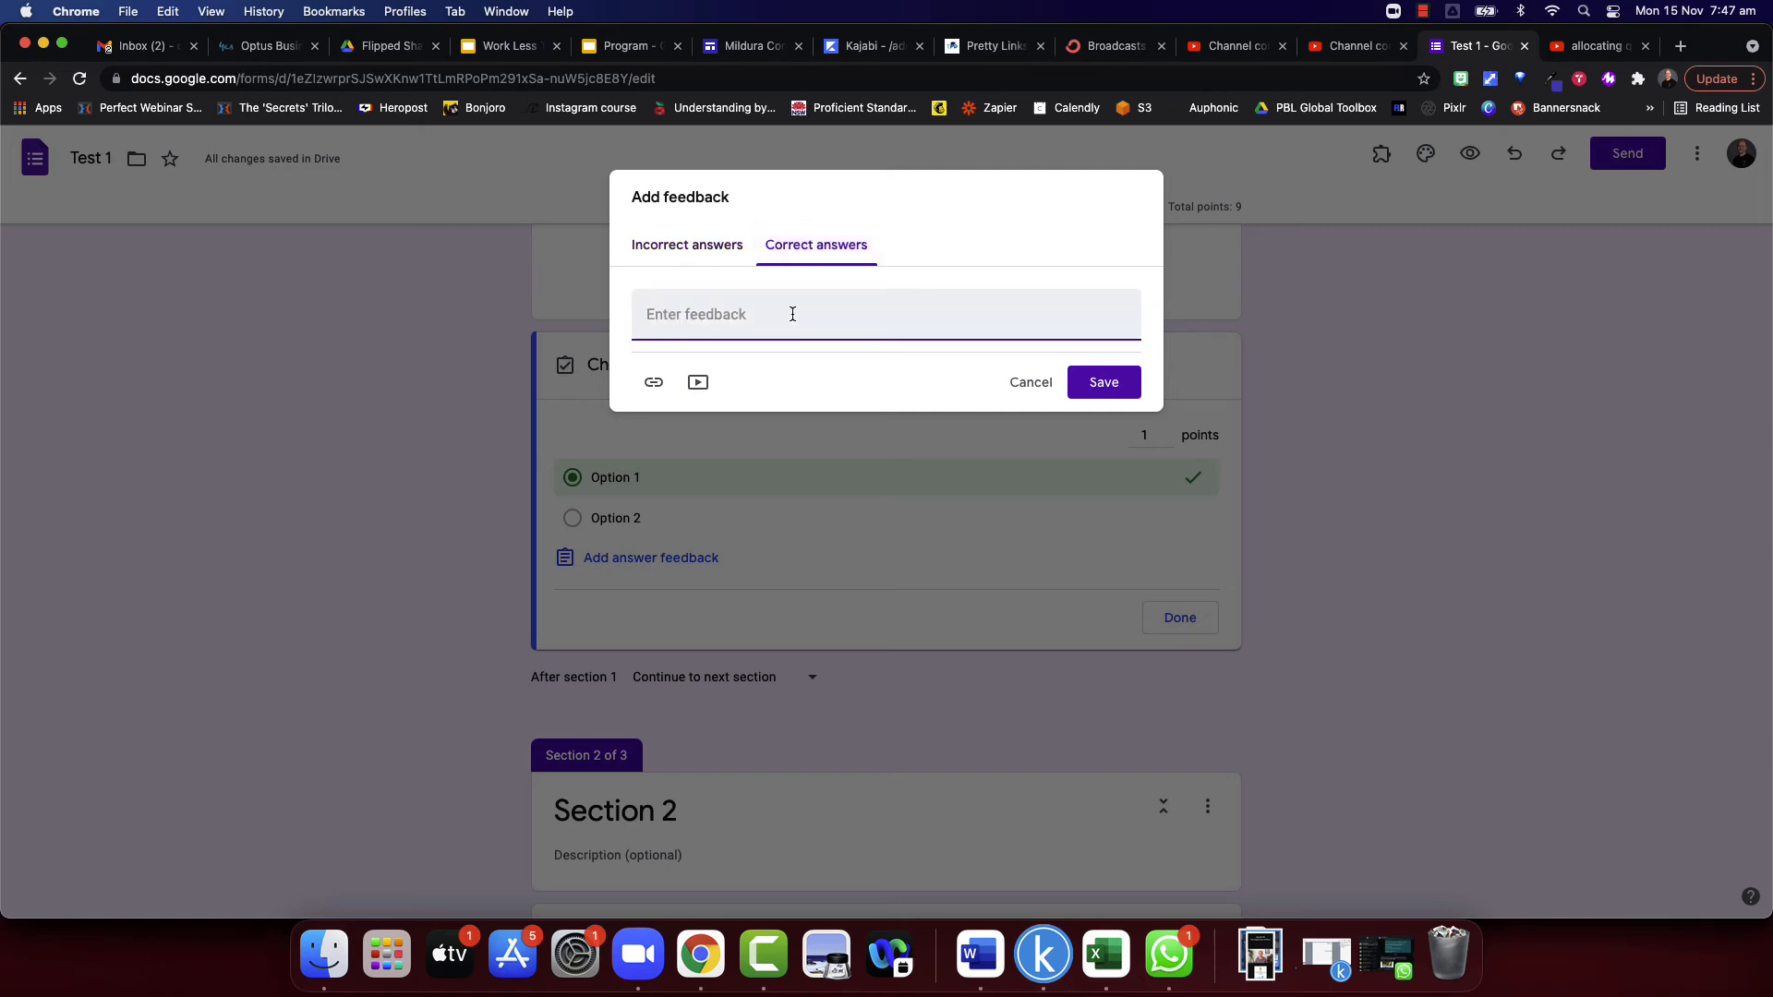
pyautogui.write('please consider the base n')
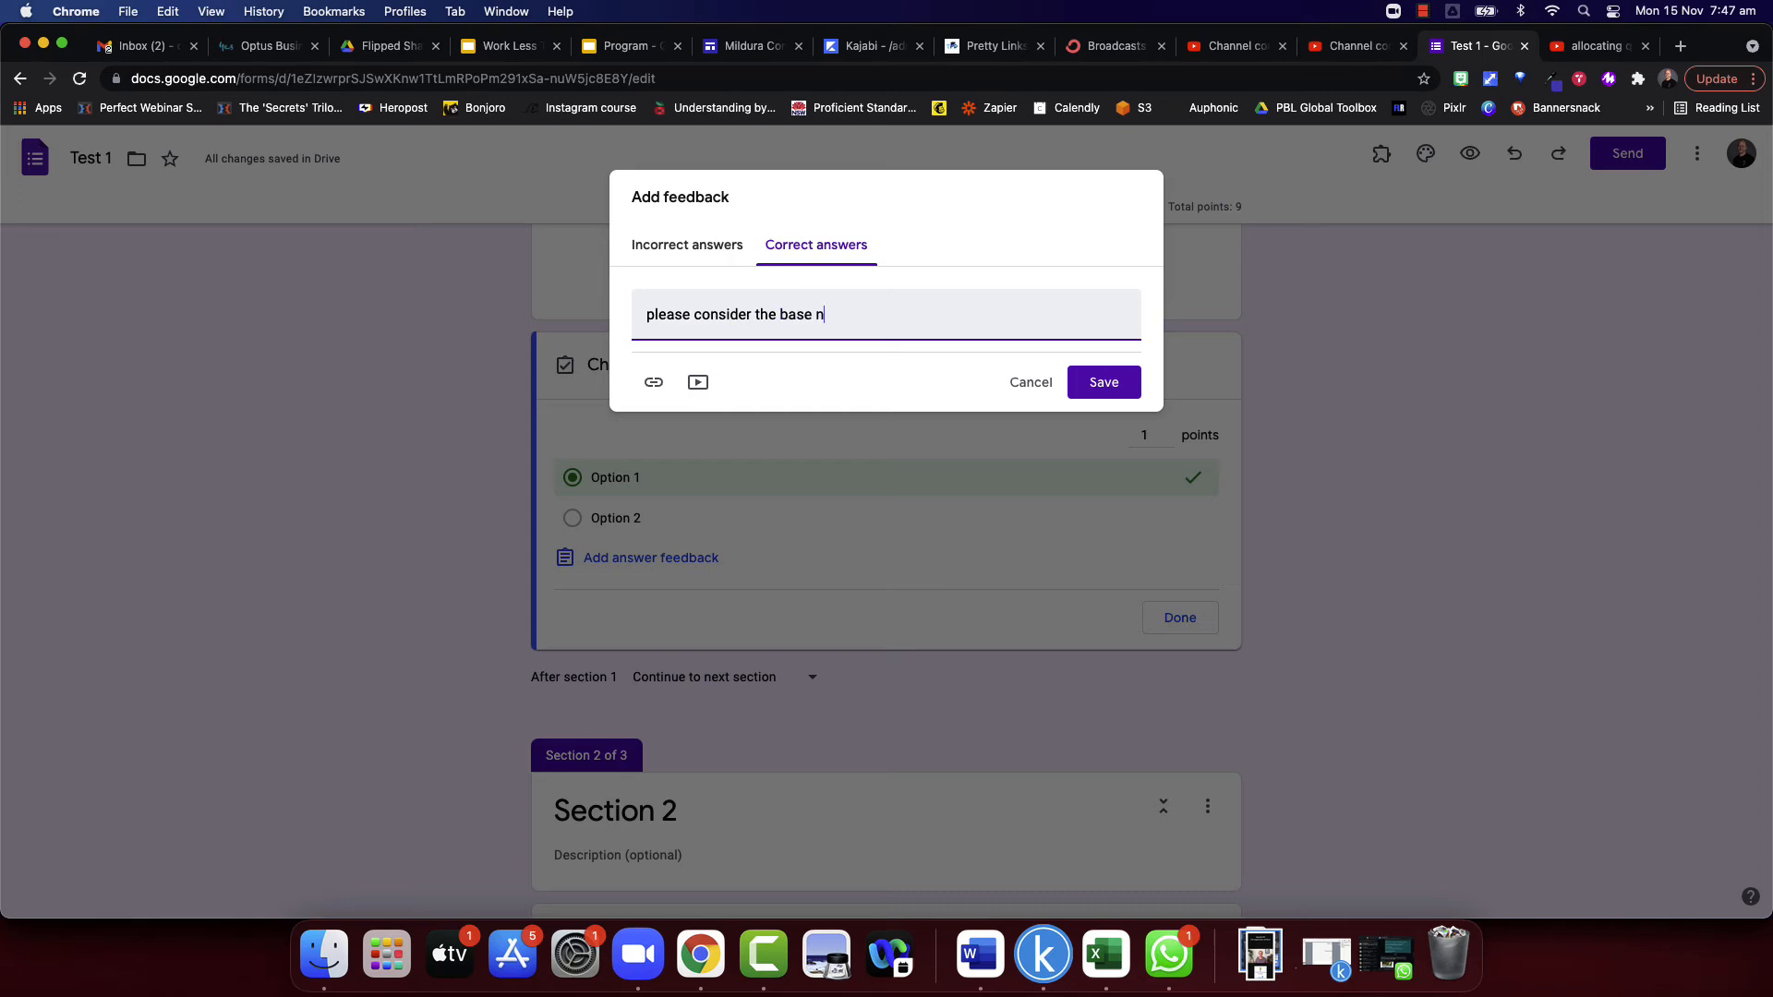
pyautogui.write('umeral')
pyautogui.click(1103, 384)
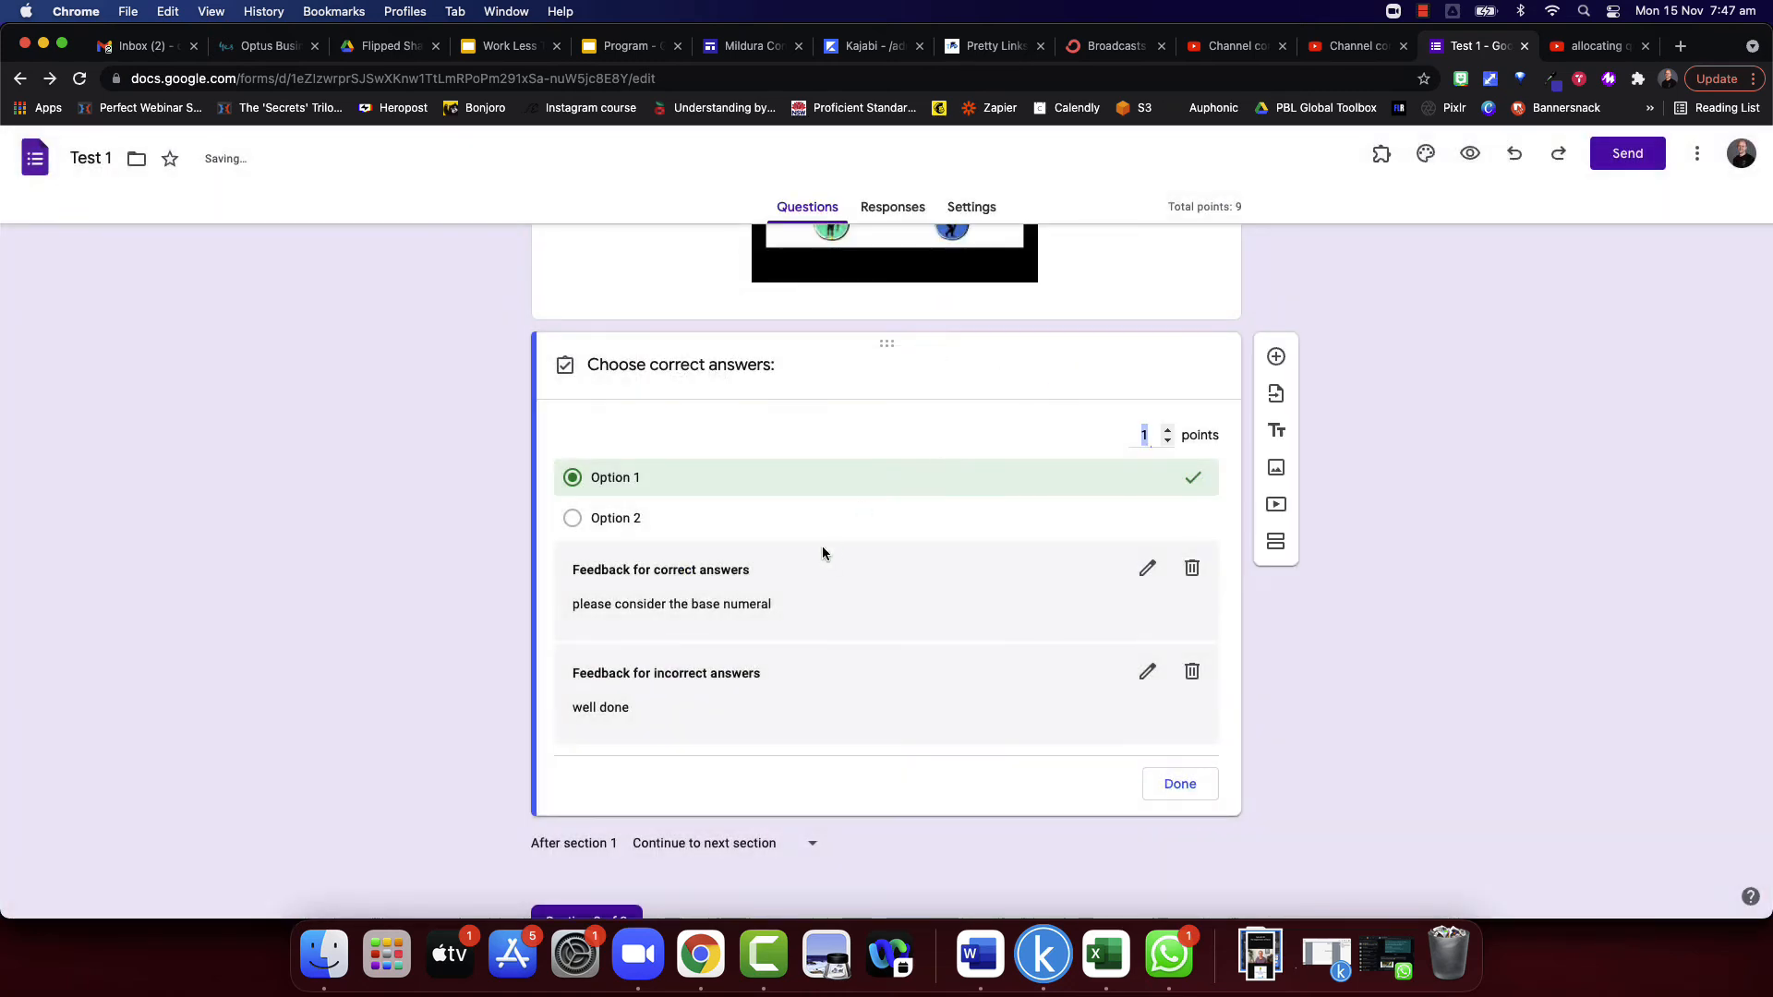
# - View the feedback and points options of the NESA Number question in section 2, leaving its answer feedback empty
pyautogui.scroll(-1, 767, 647)
pyautogui.scroll(-8, 767, 641)
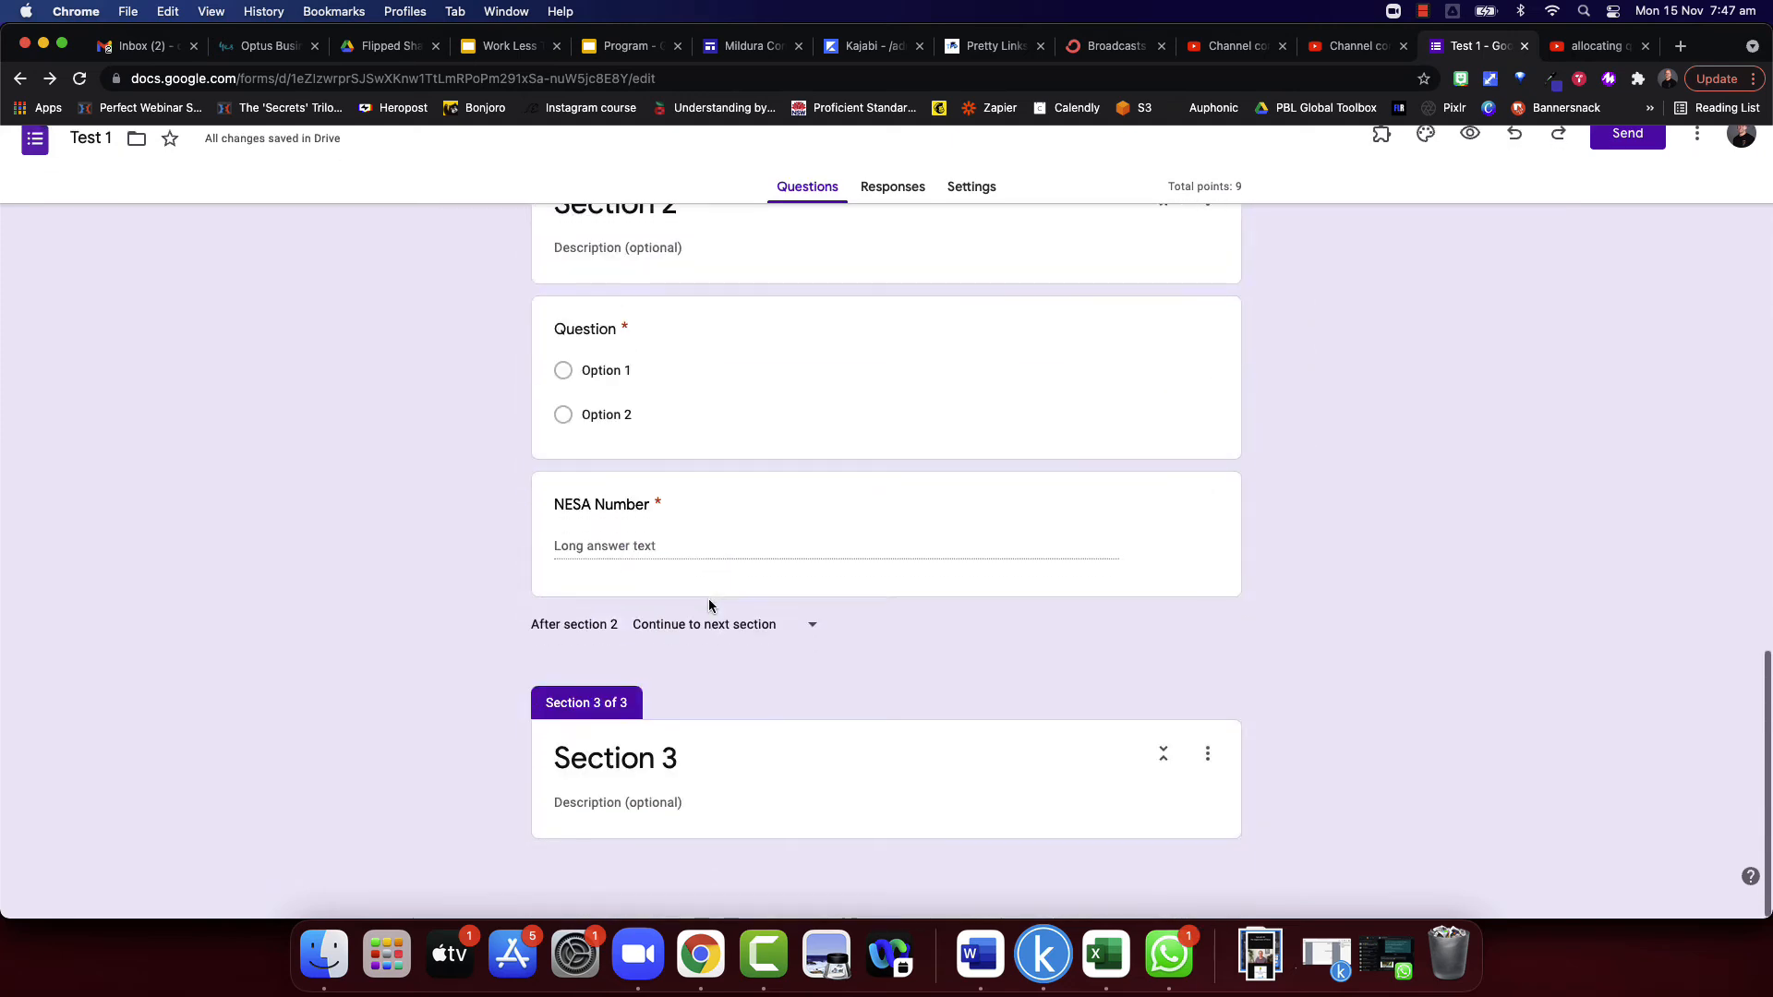
pyautogui.click(720, 564)
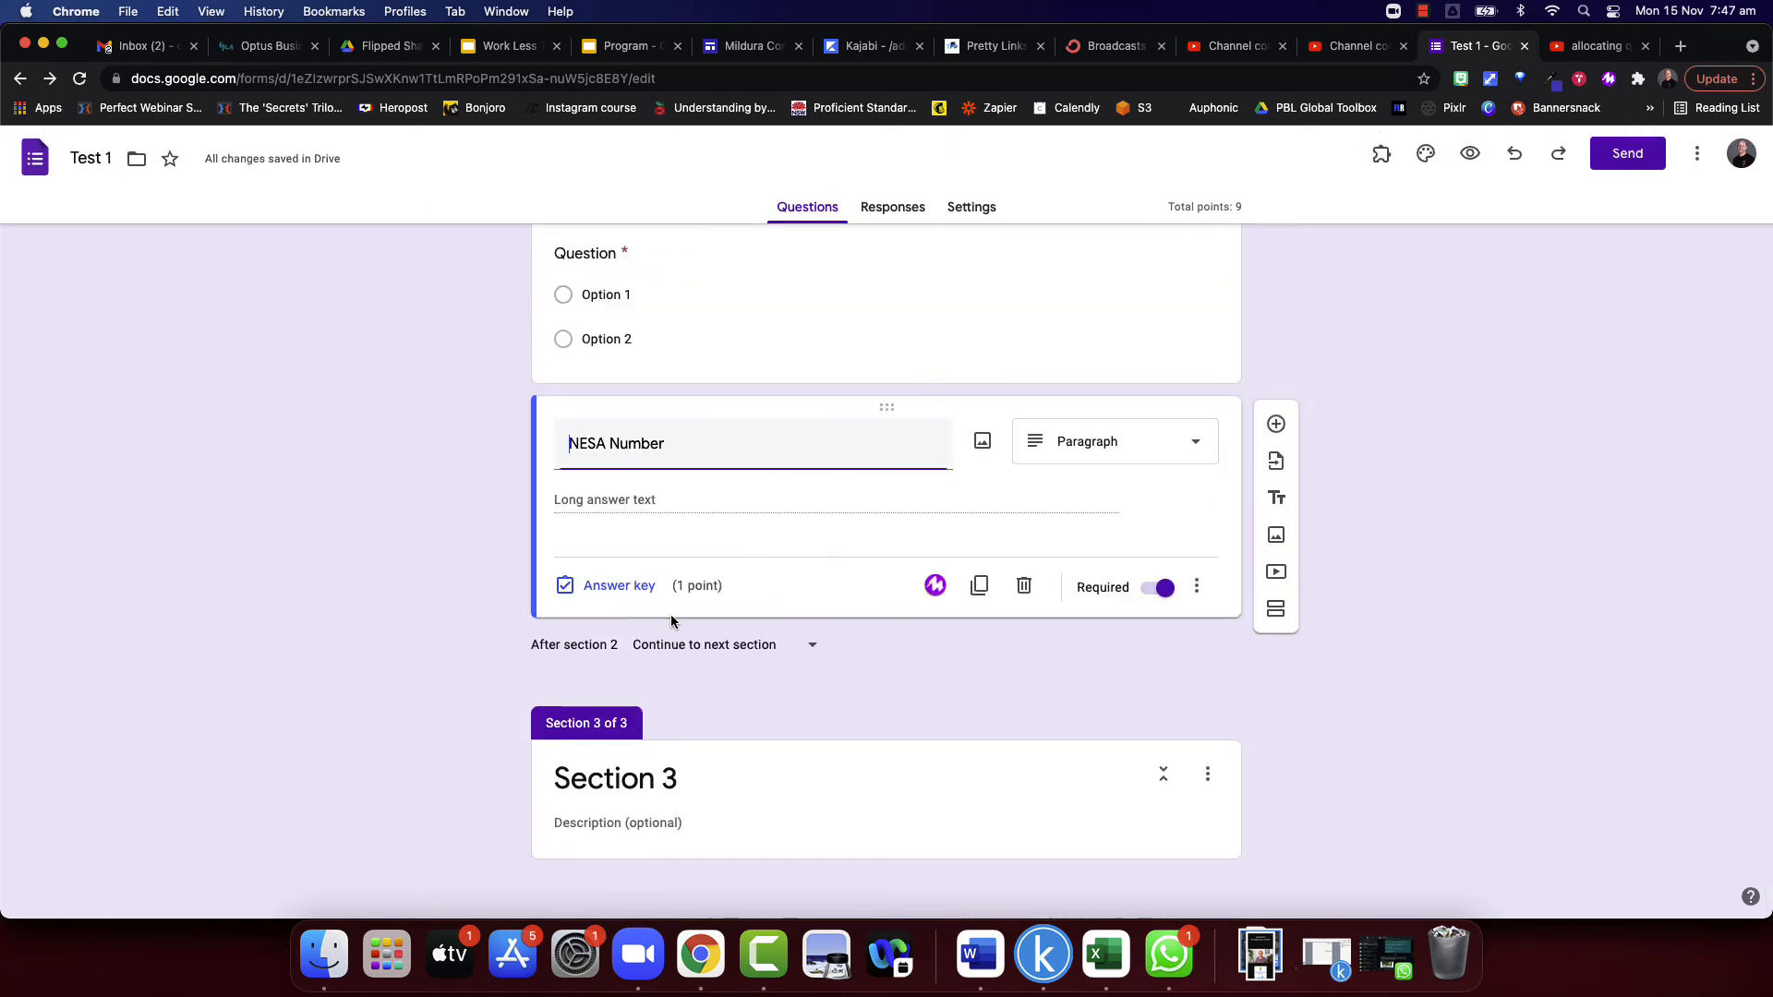
pyautogui.click(623, 585)
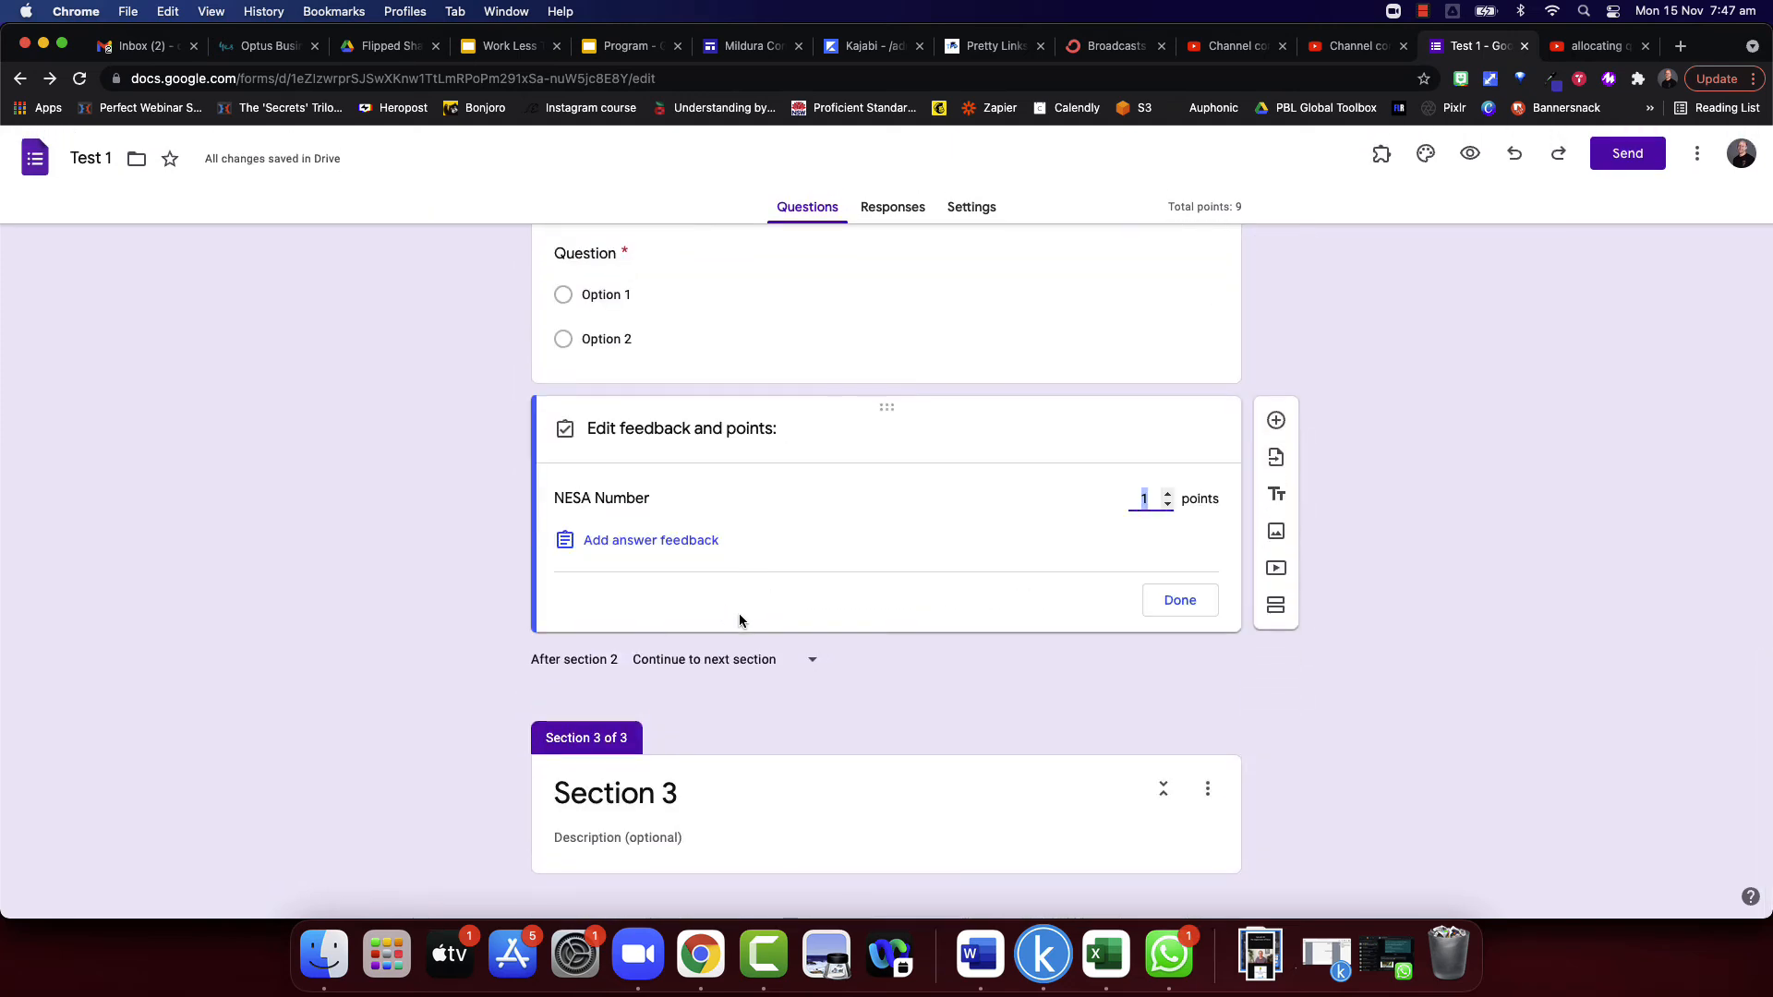
pyautogui.click(610, 545)
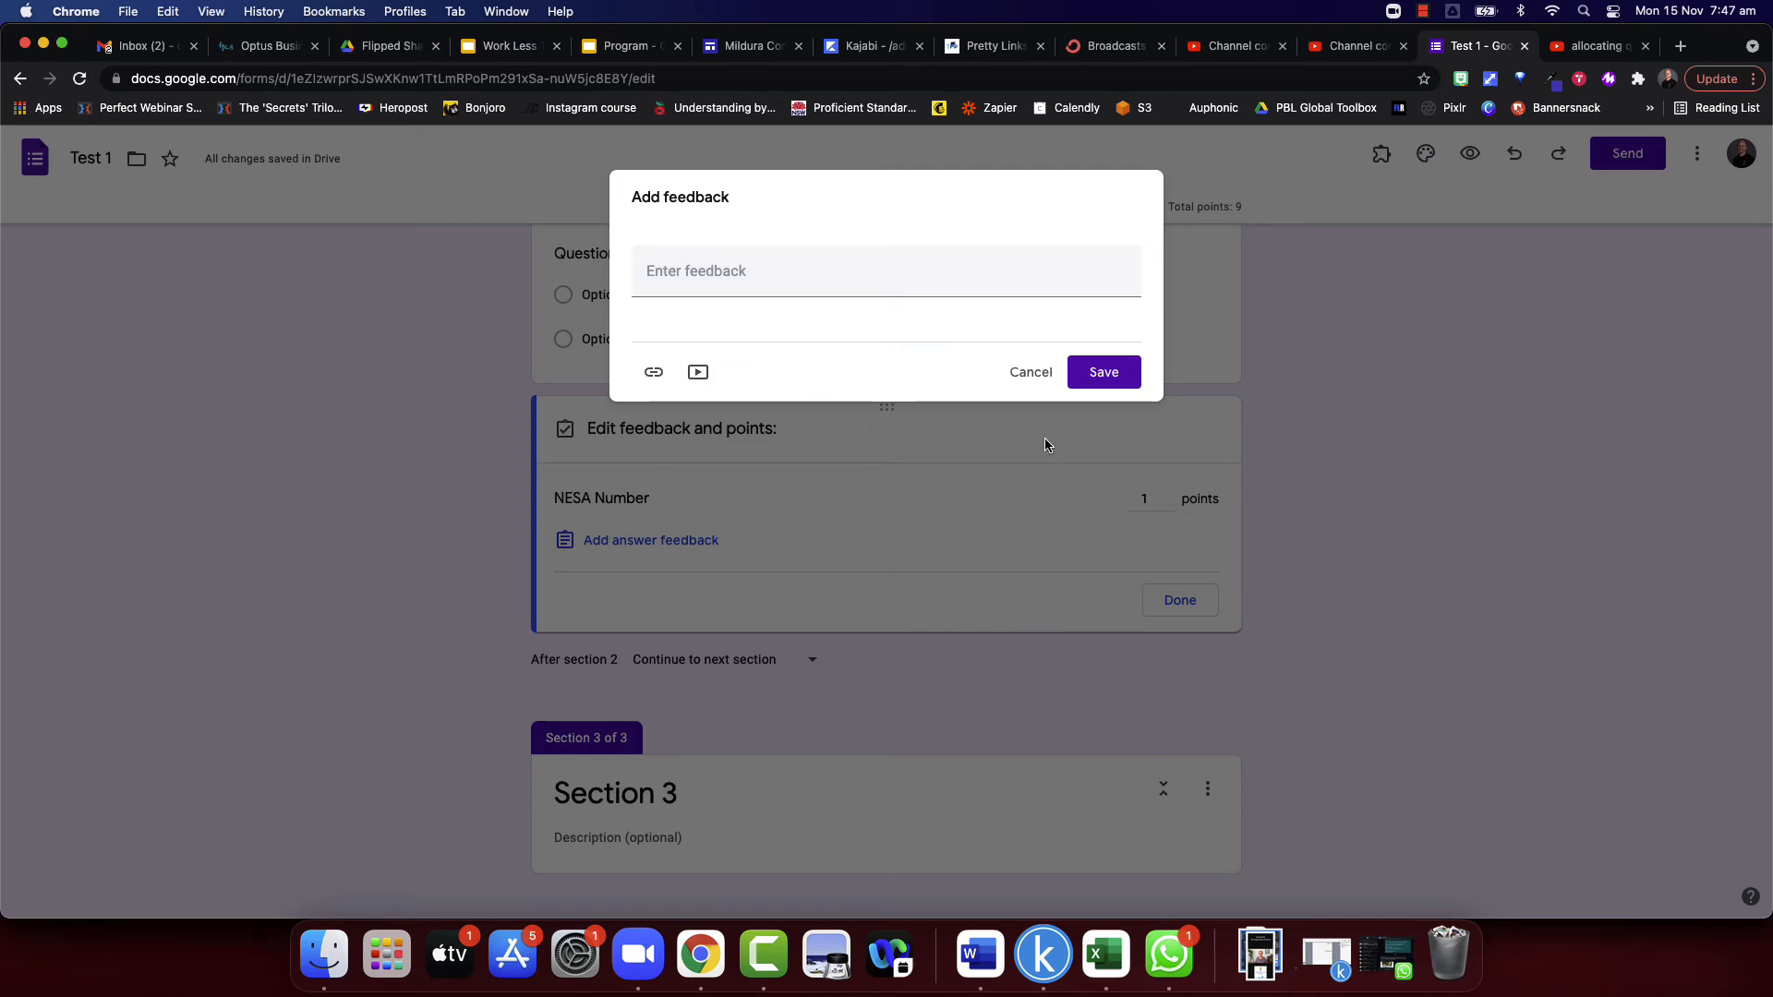
pyautogui.click(1041, 374)
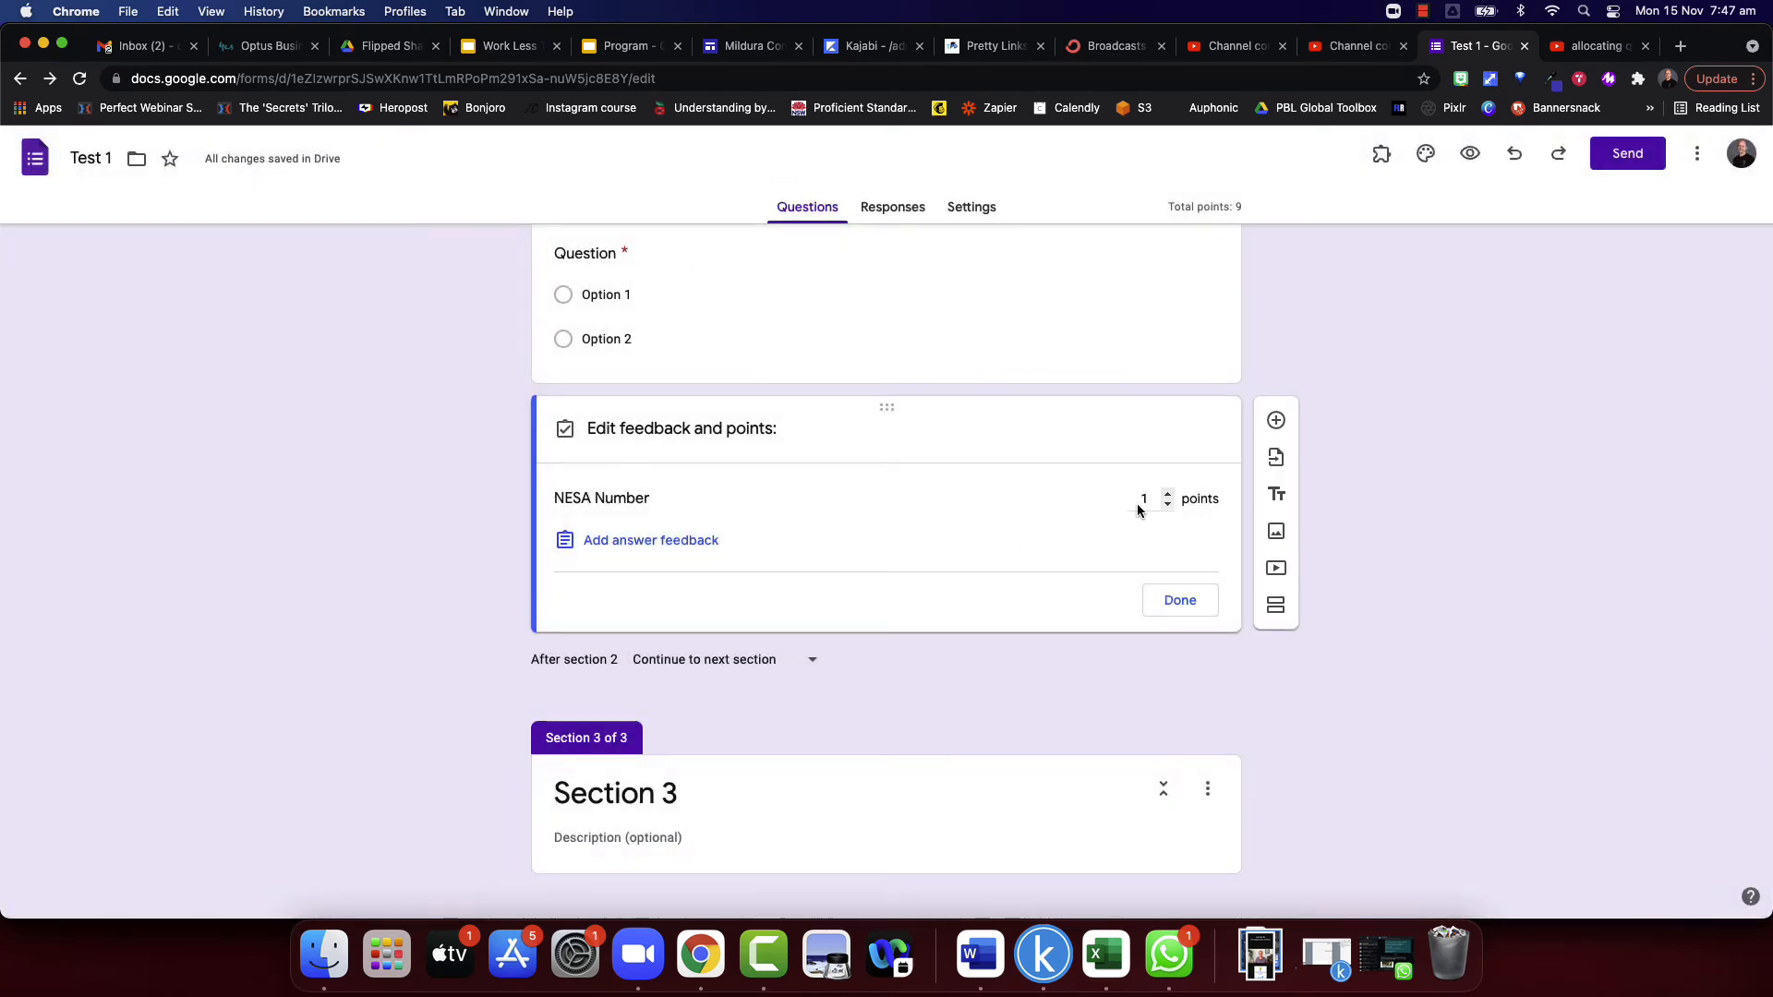
# - Mark Option 2 as the correct answer in the answer key of section 2's multiple choice question
pyautogui.scroll(-1, 734, 533)
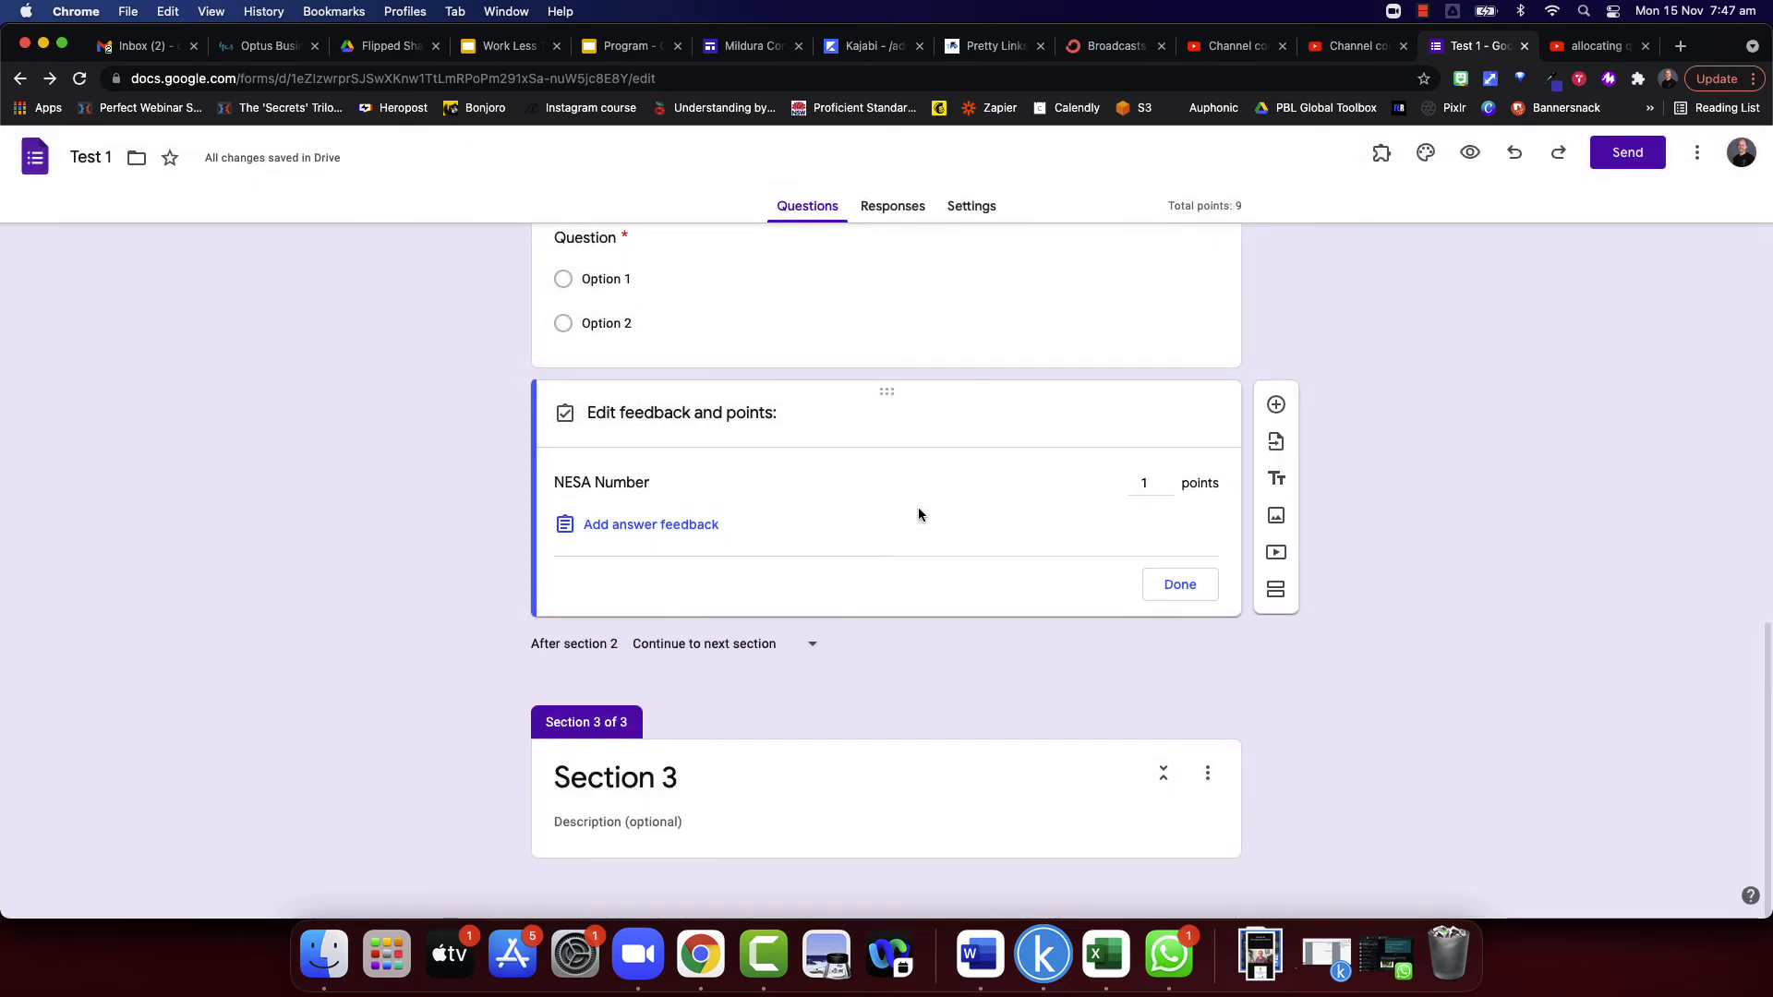
pyautogui.scroll(3, 920, 524)
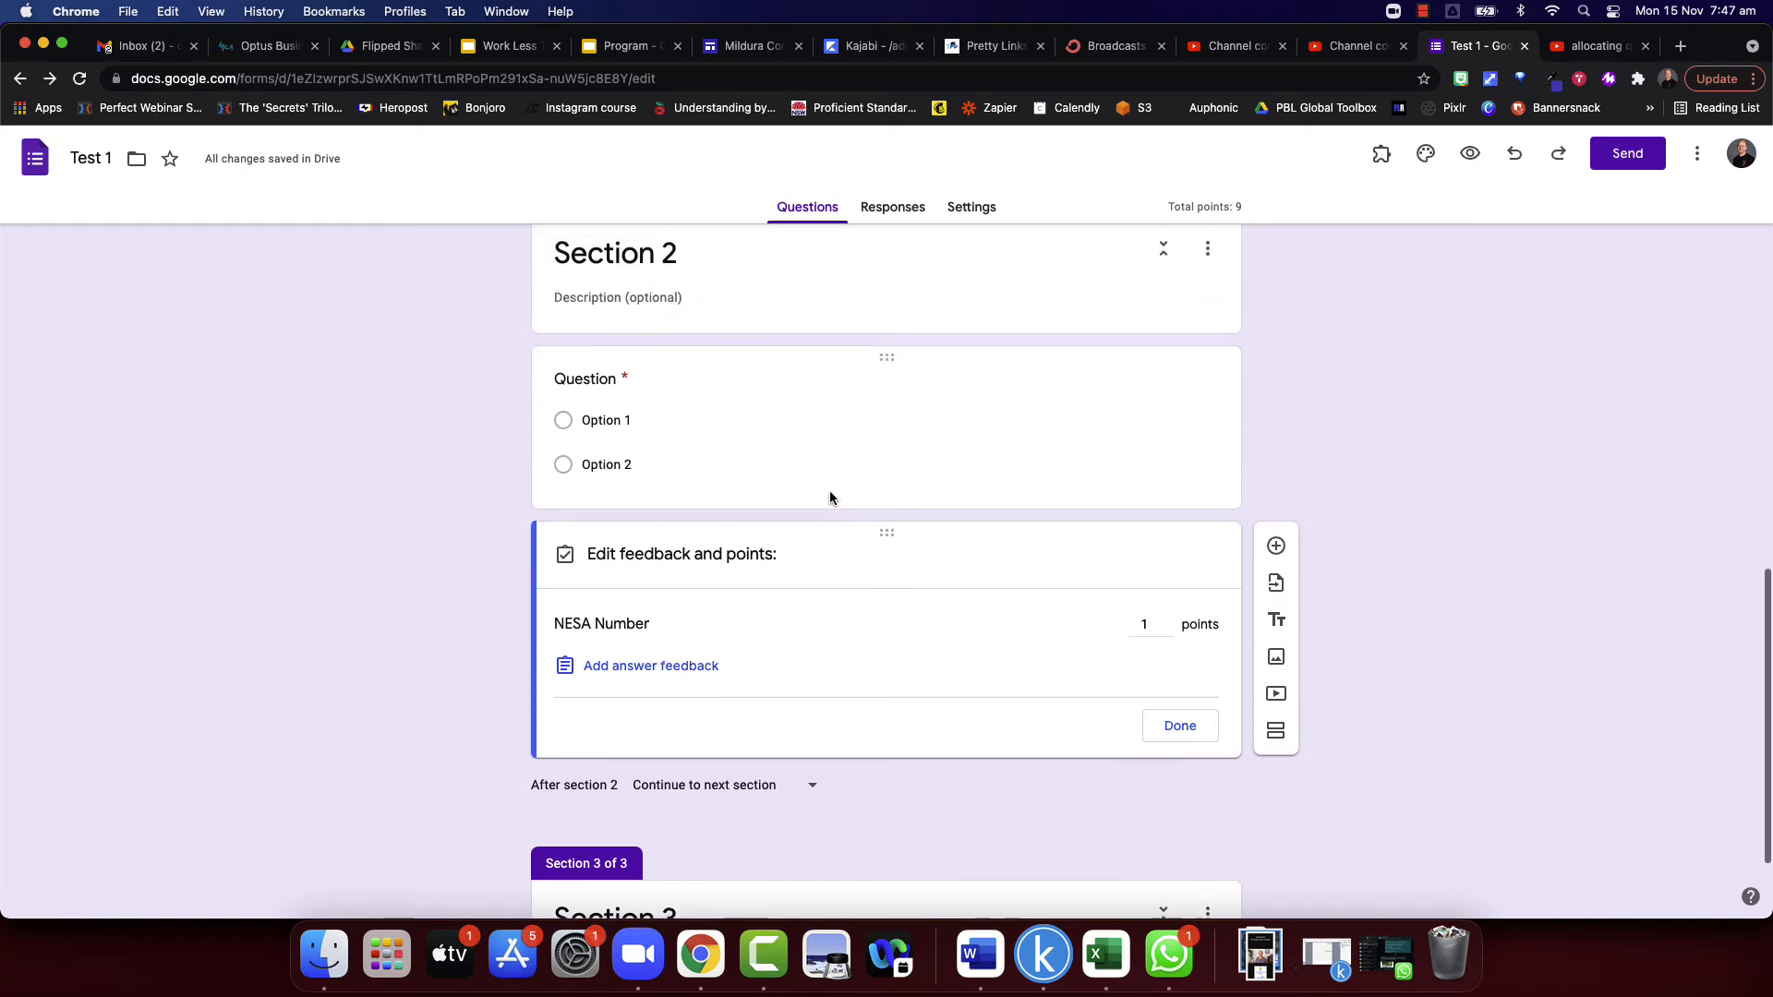
pyautogui.click(696, 472)
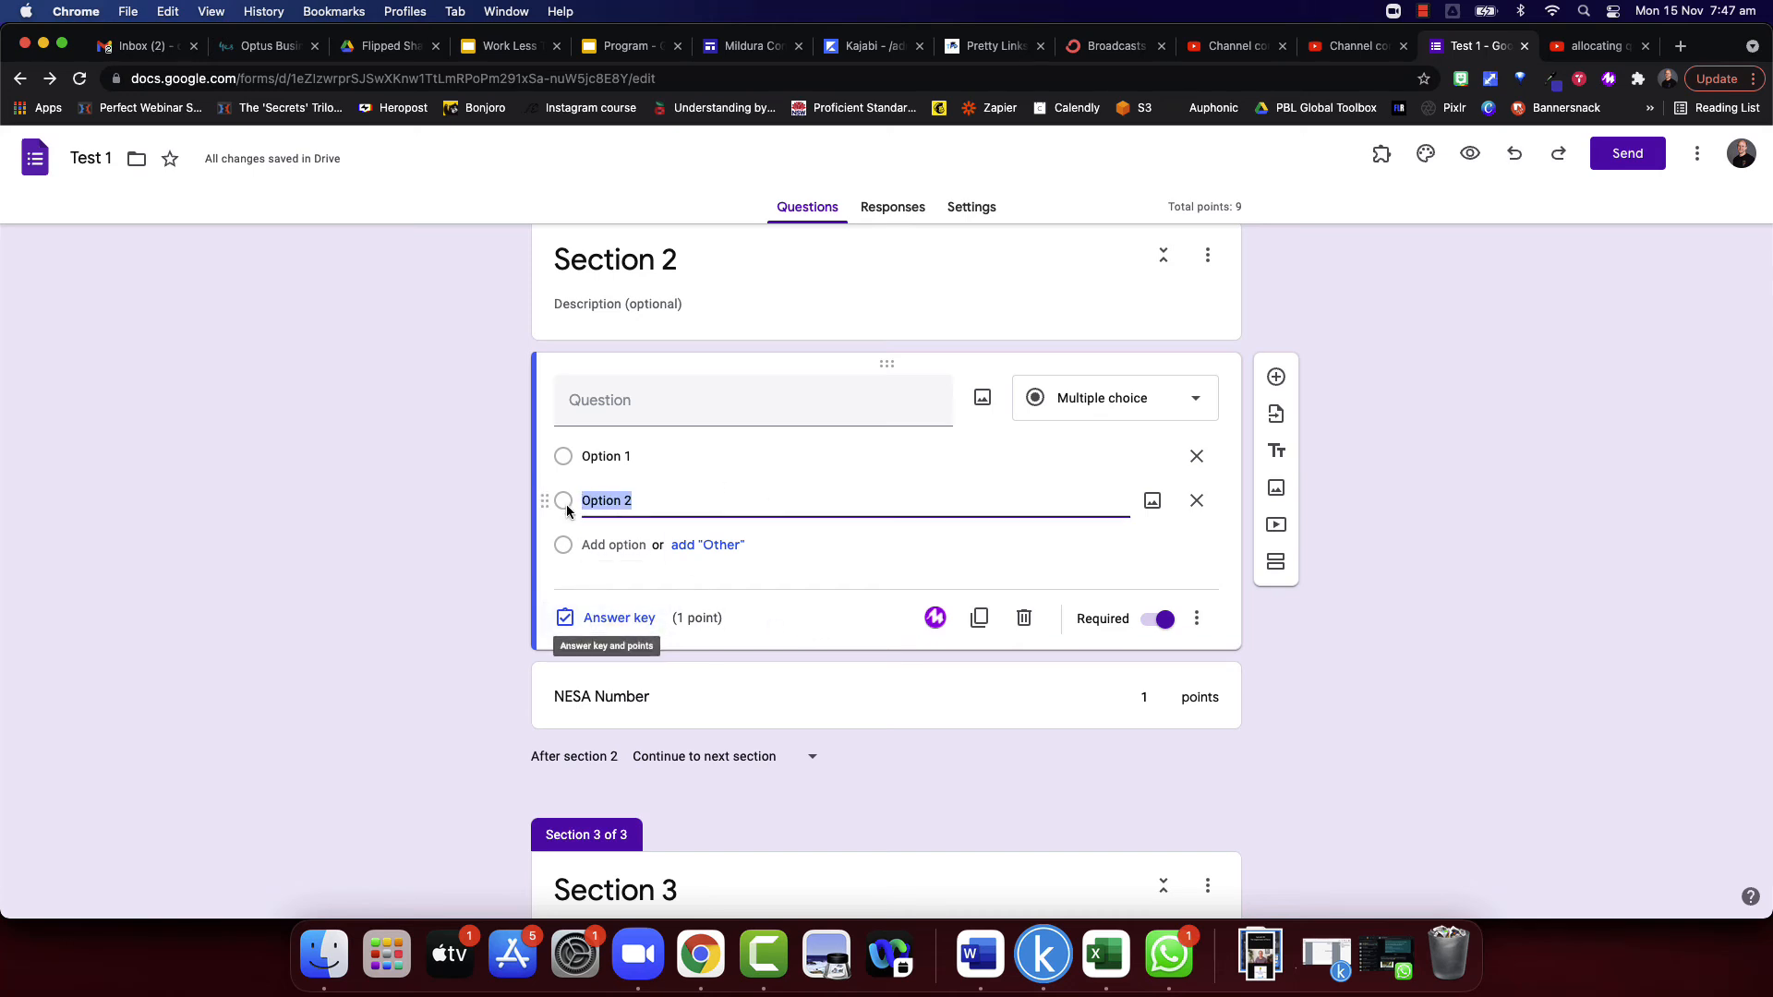
pyautogui.click(617, 618)
pyautogui.click(574, 538)
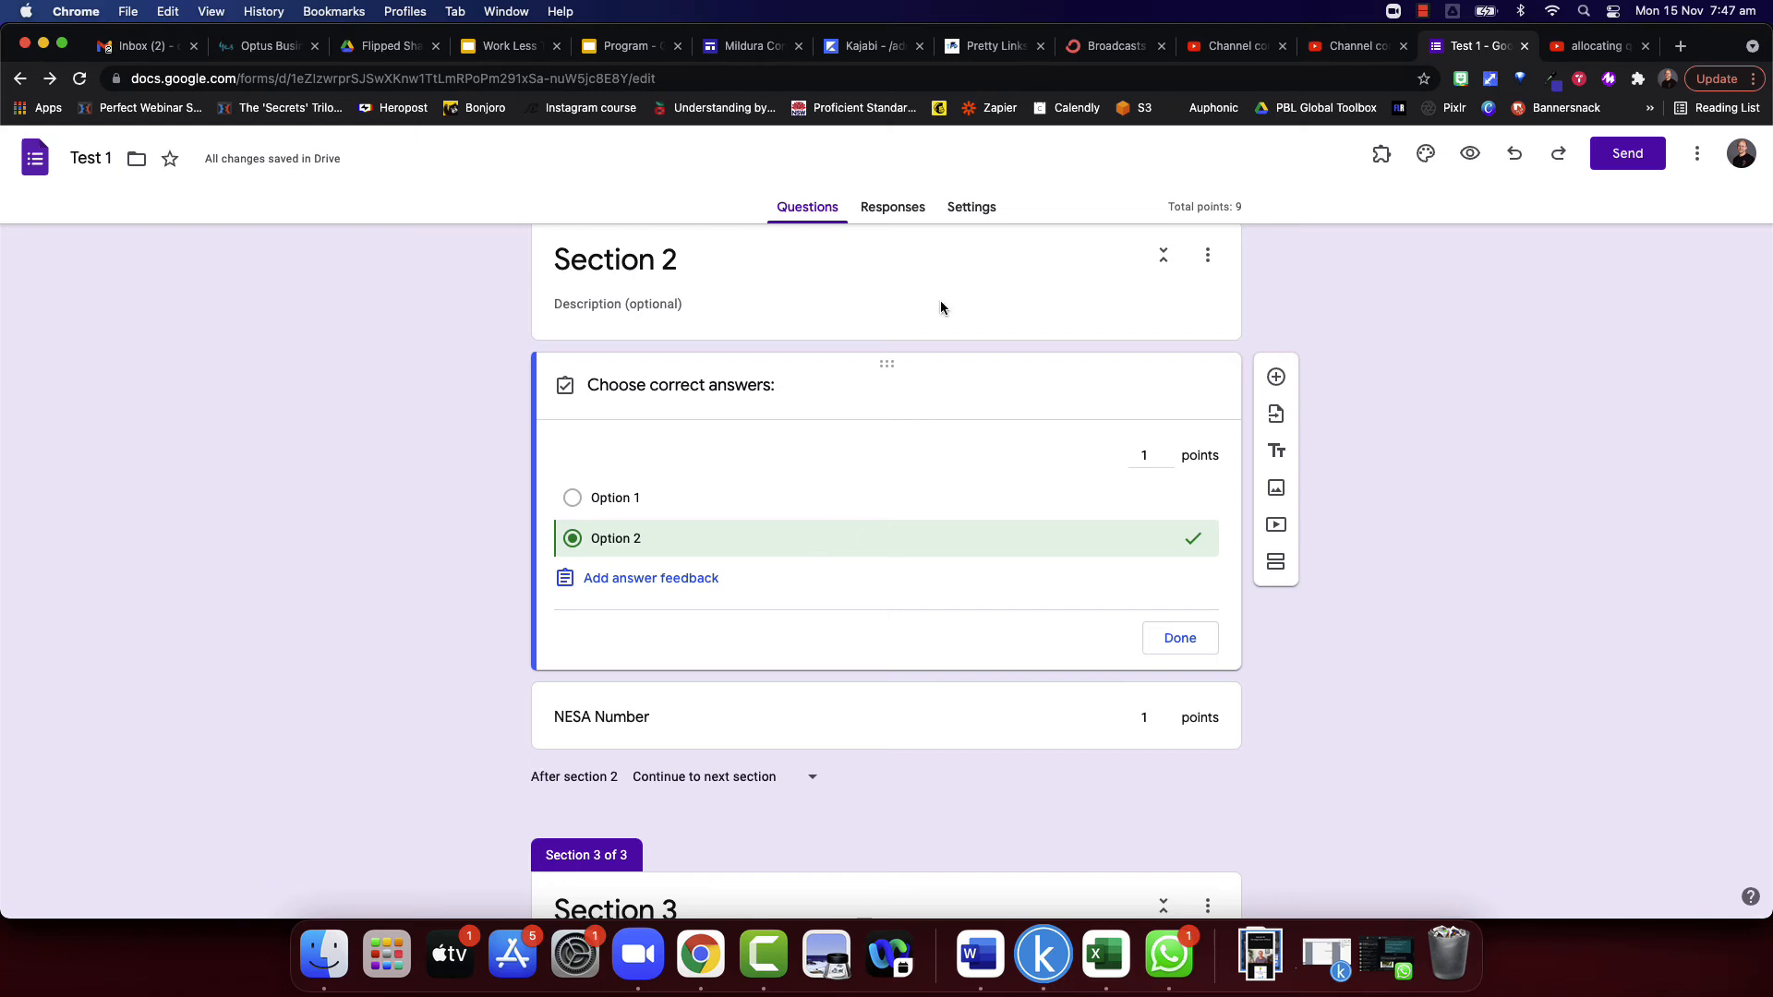
# - Set the form's response settings to always send responders a copy of their response
pyautogui.click(972, 208)
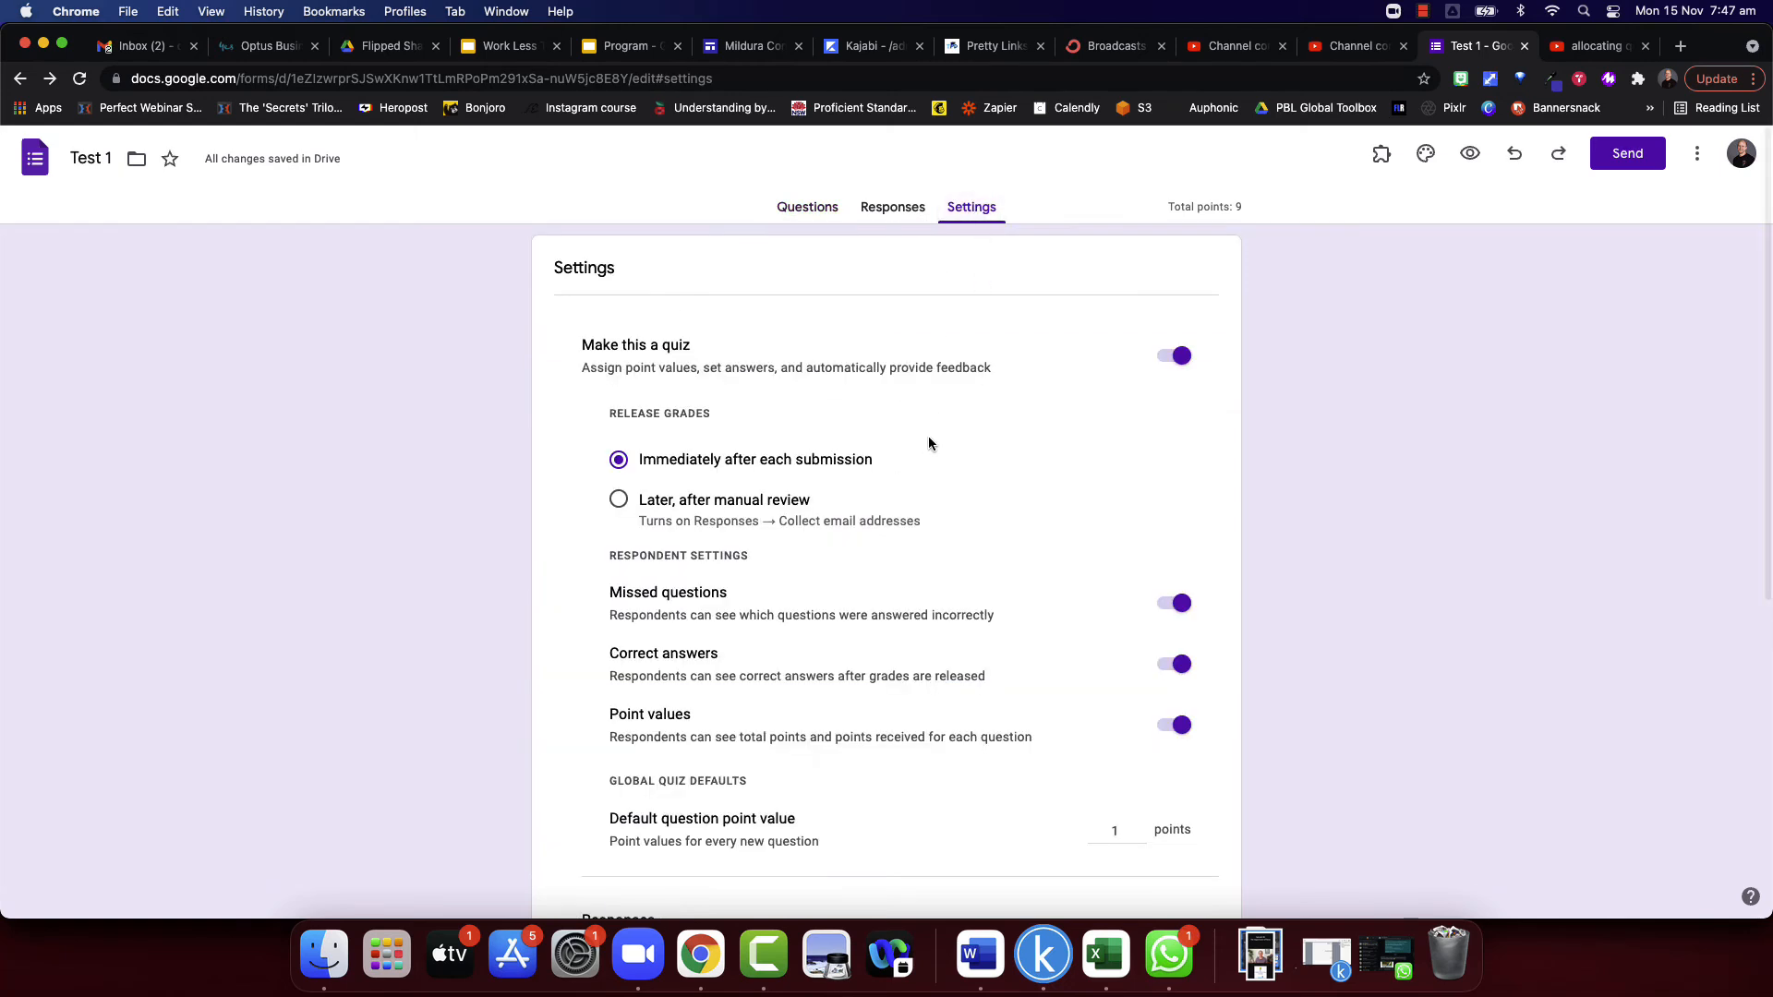
pyautogui.scroll(-1, 904, 548)
pyautogui.scroll(-2, 903, 548)
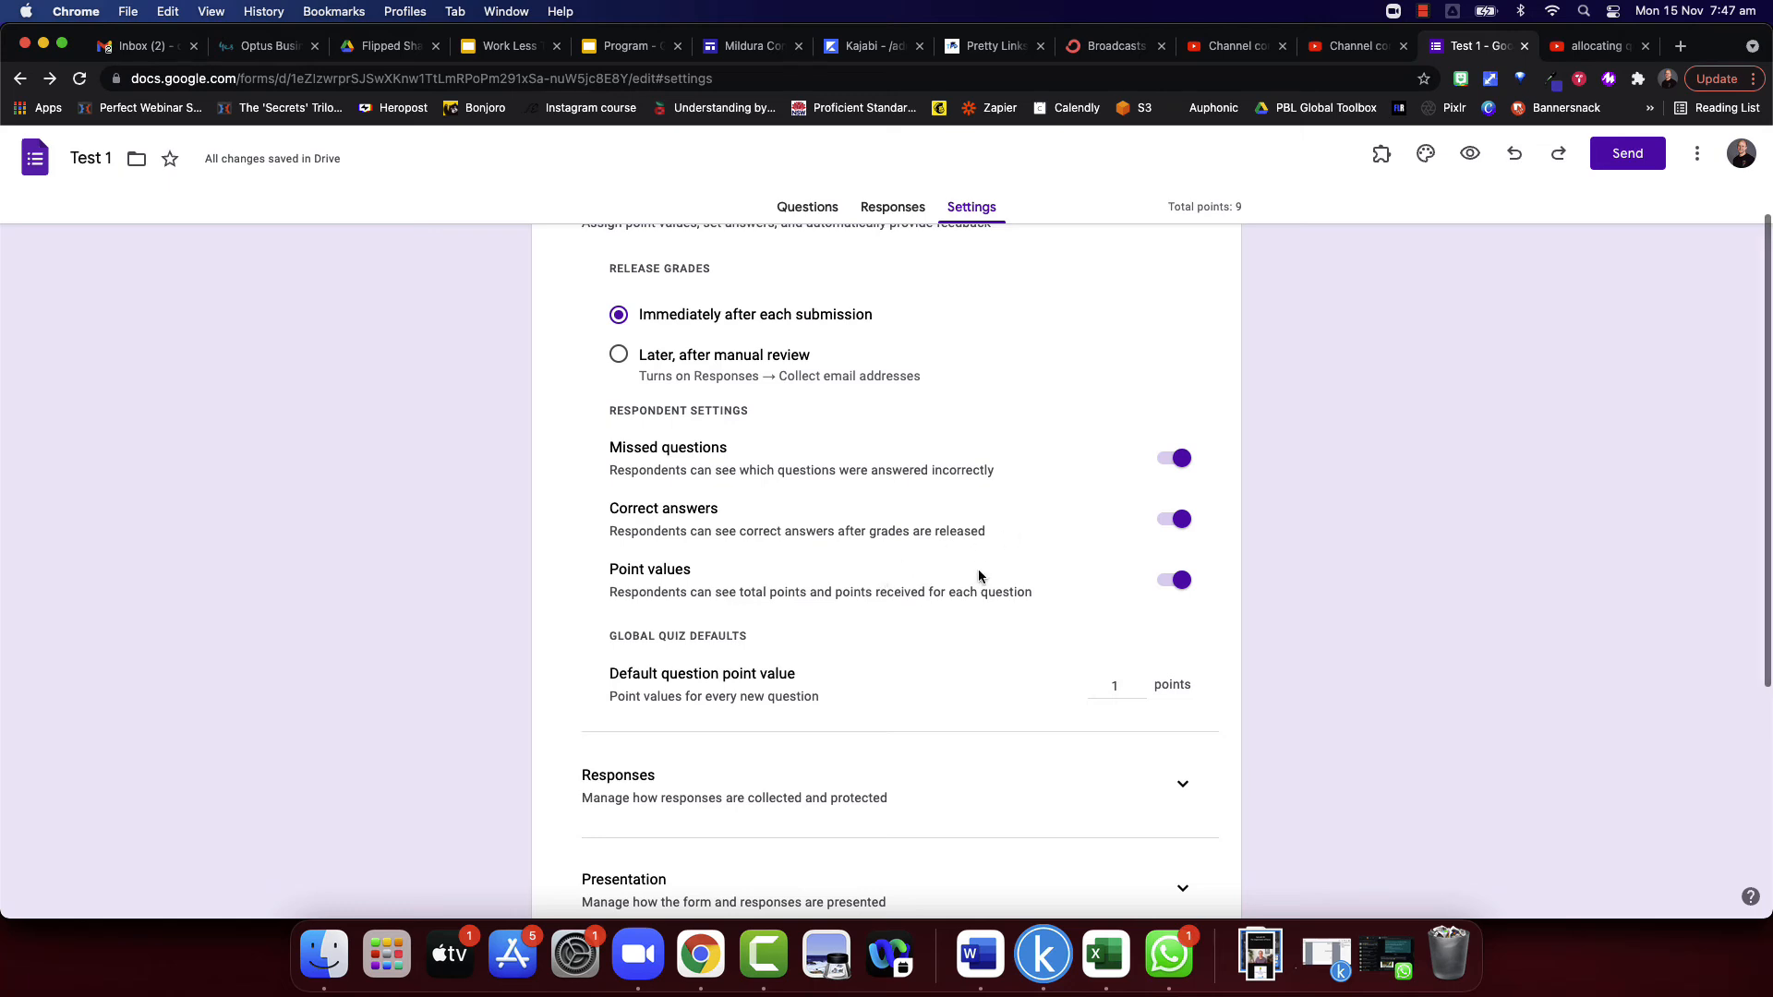
pyautogui.scroll(-1, 1052, 628)
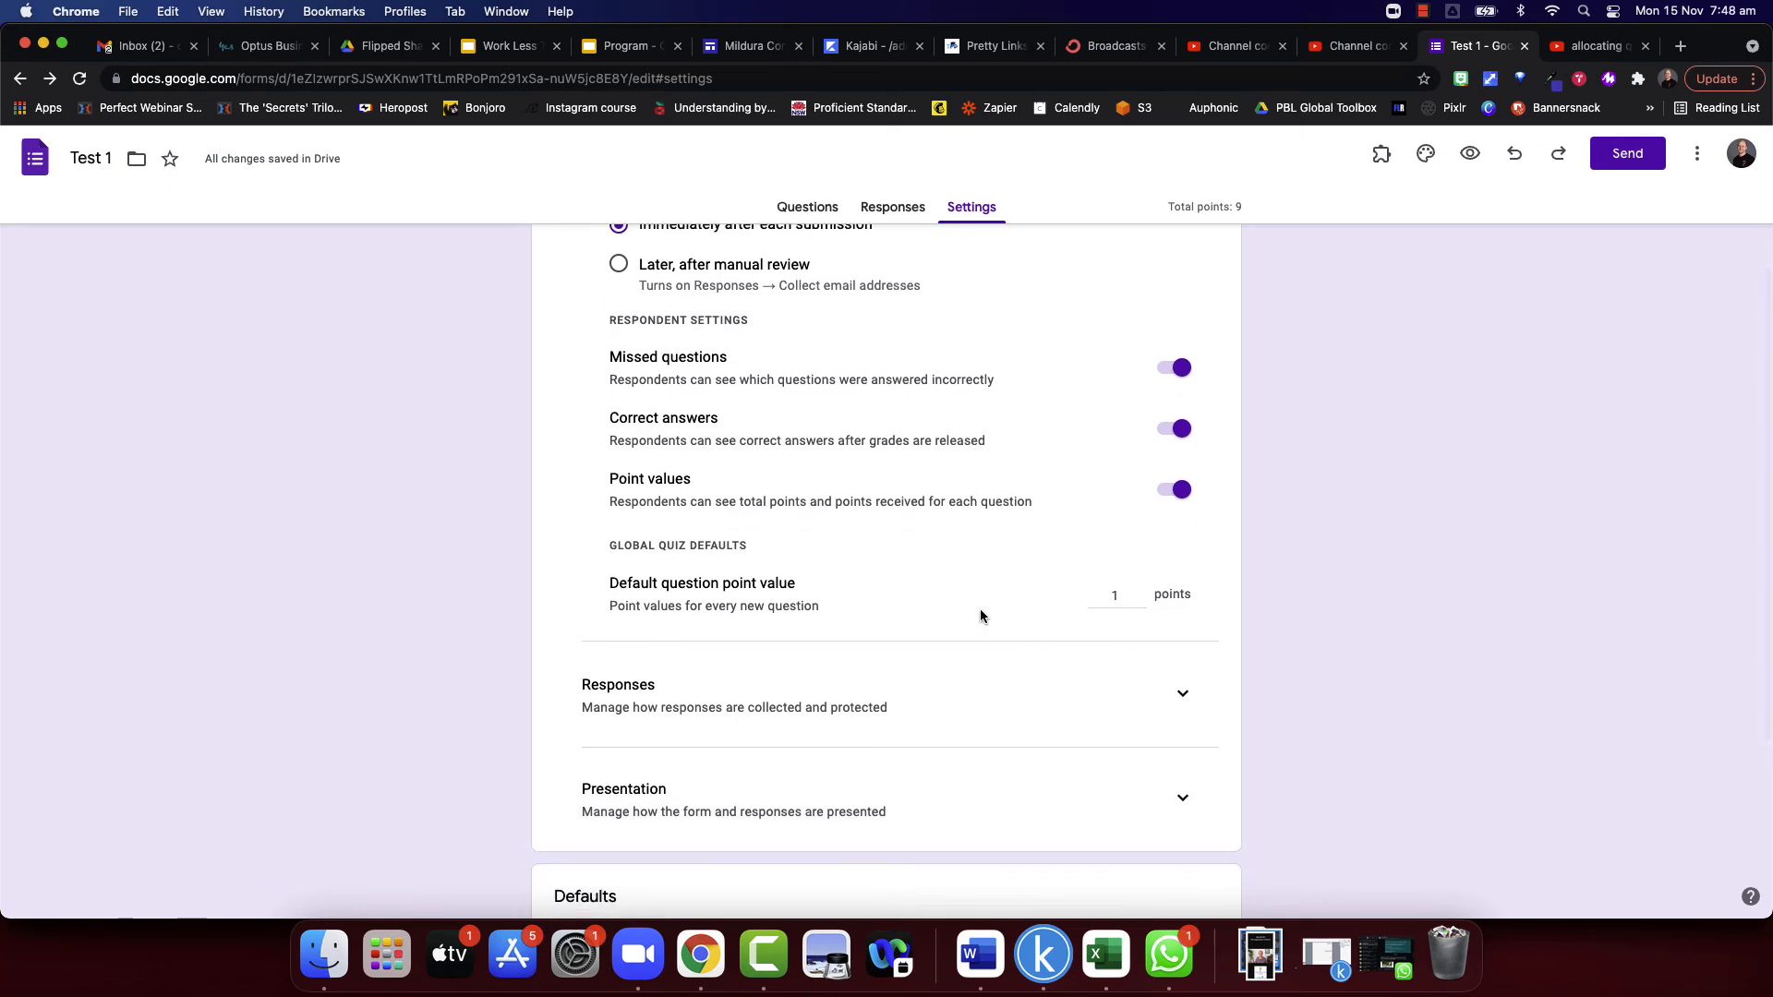
pyautogui.scroll(-2, 924, 610)
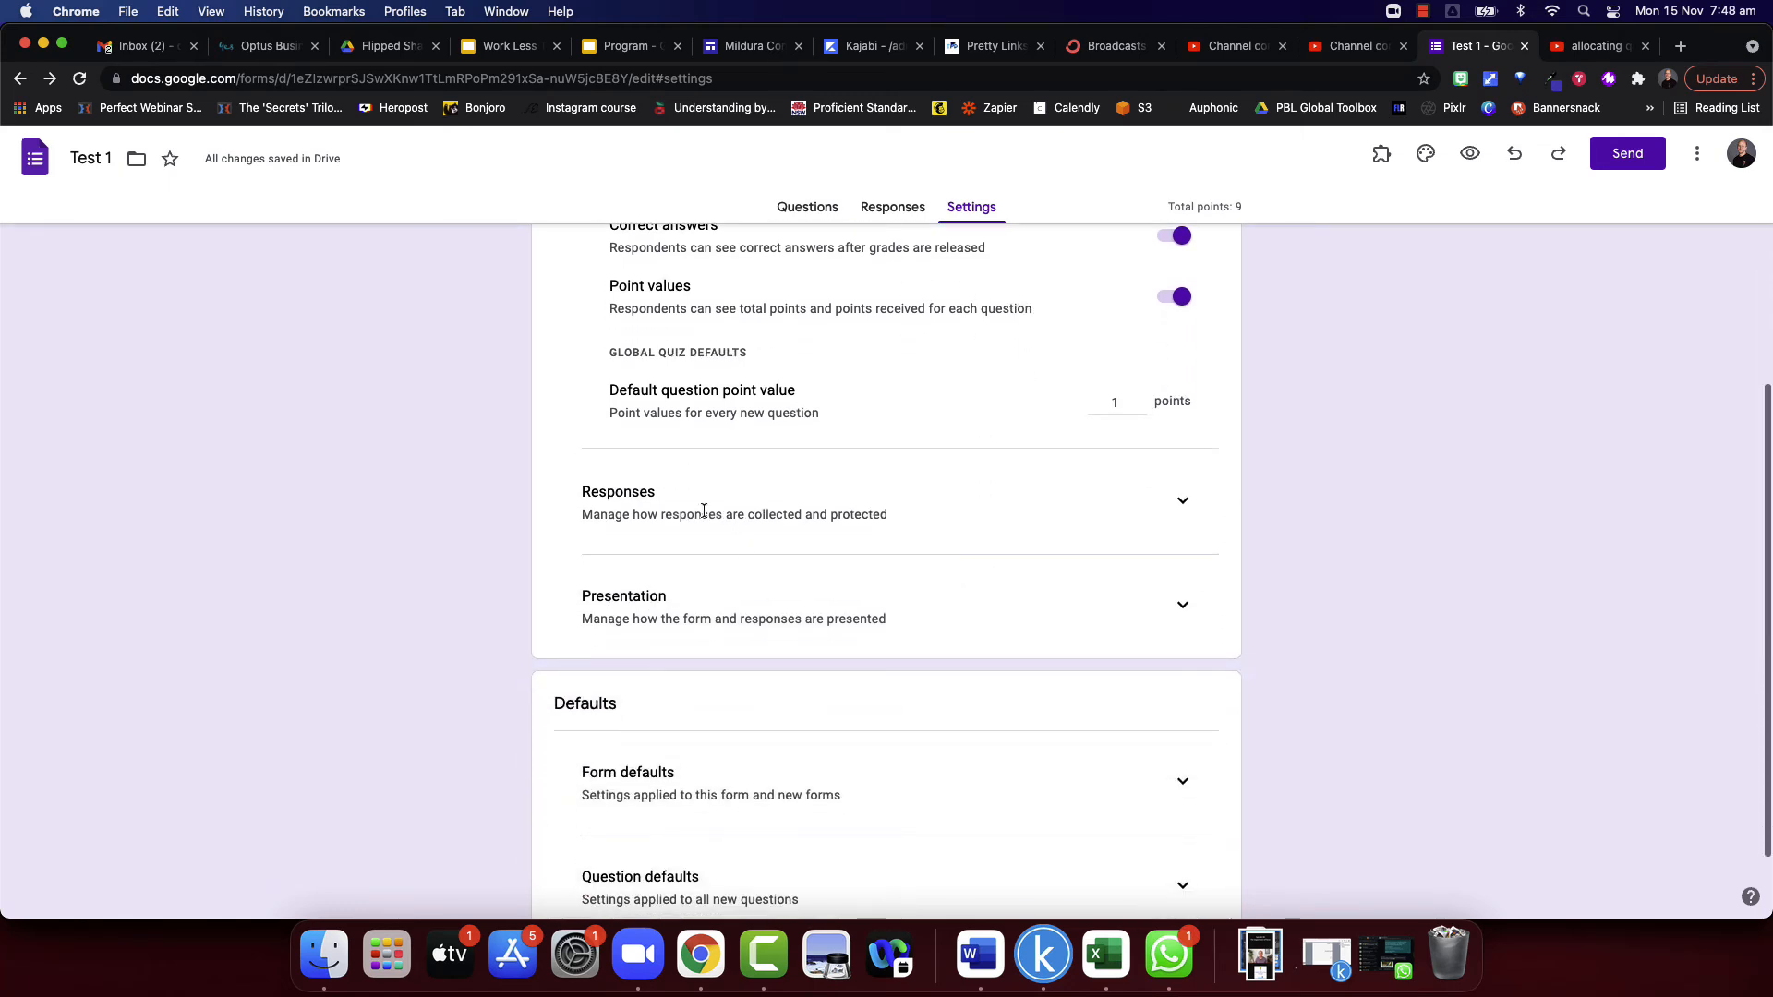
pyautogui.click(1182, 503)
pyautogui.scroll(-1, 837, 550)
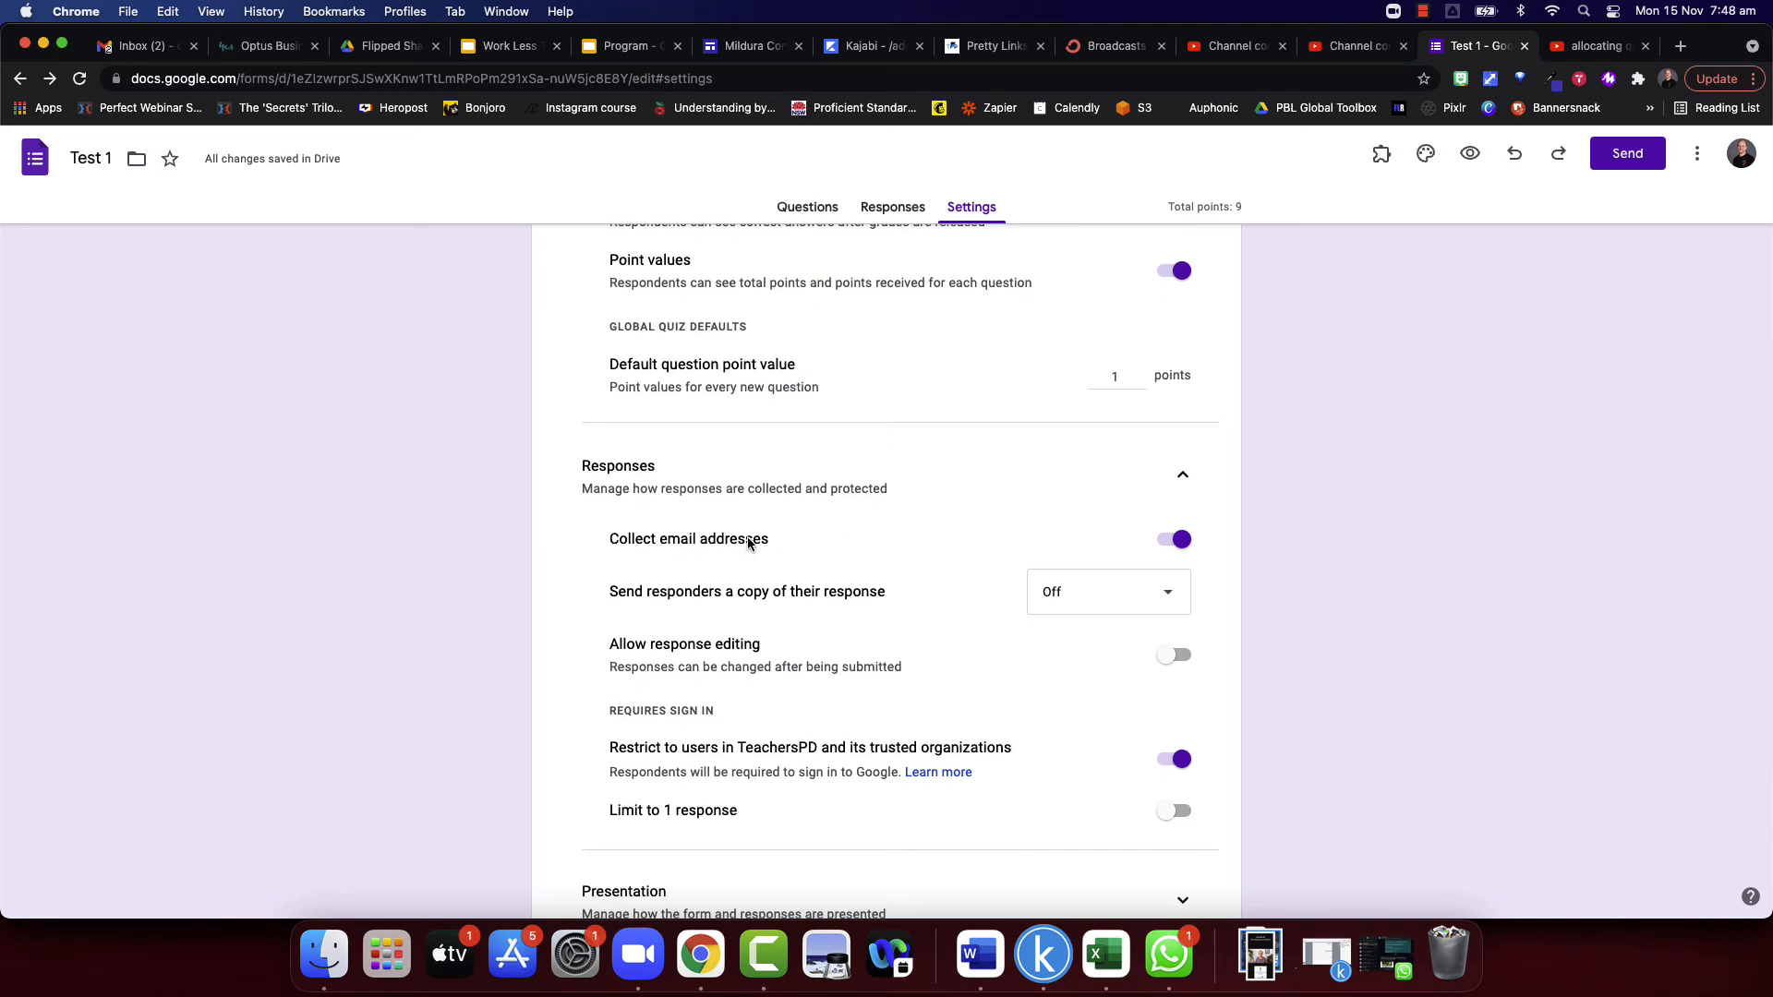
pyautogui.scroll(-2, 938, 606)
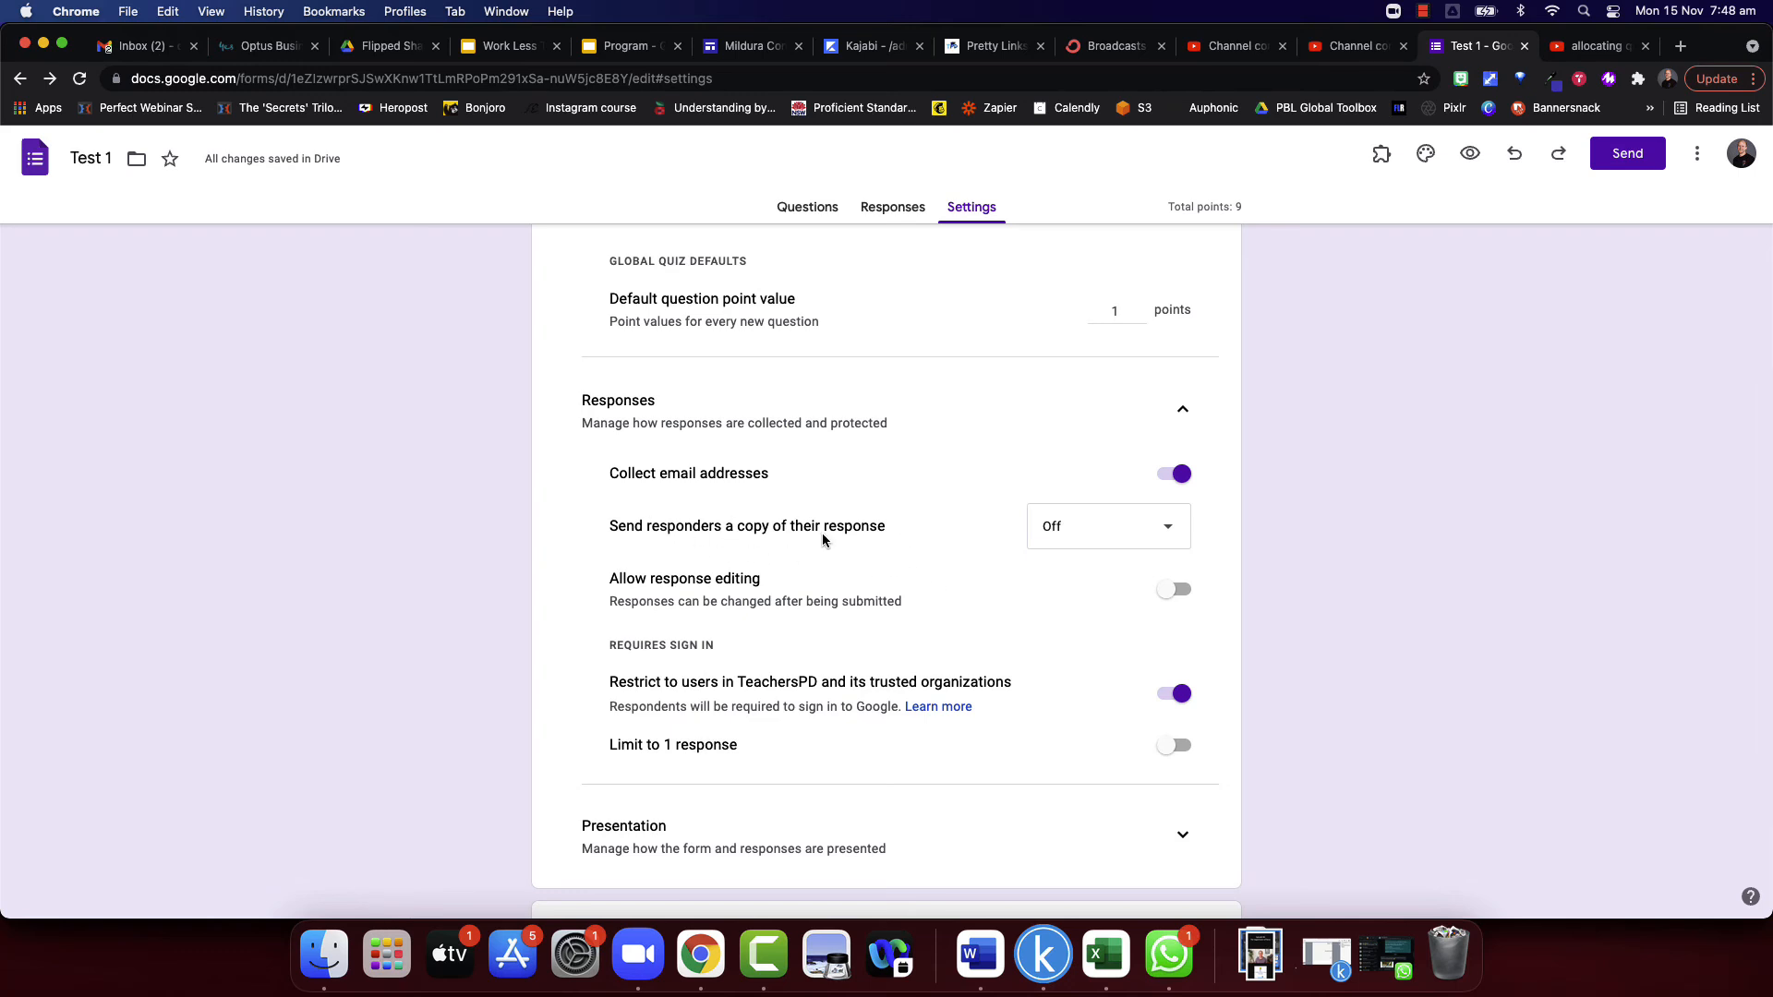
pyautogui.click(1155, 540)
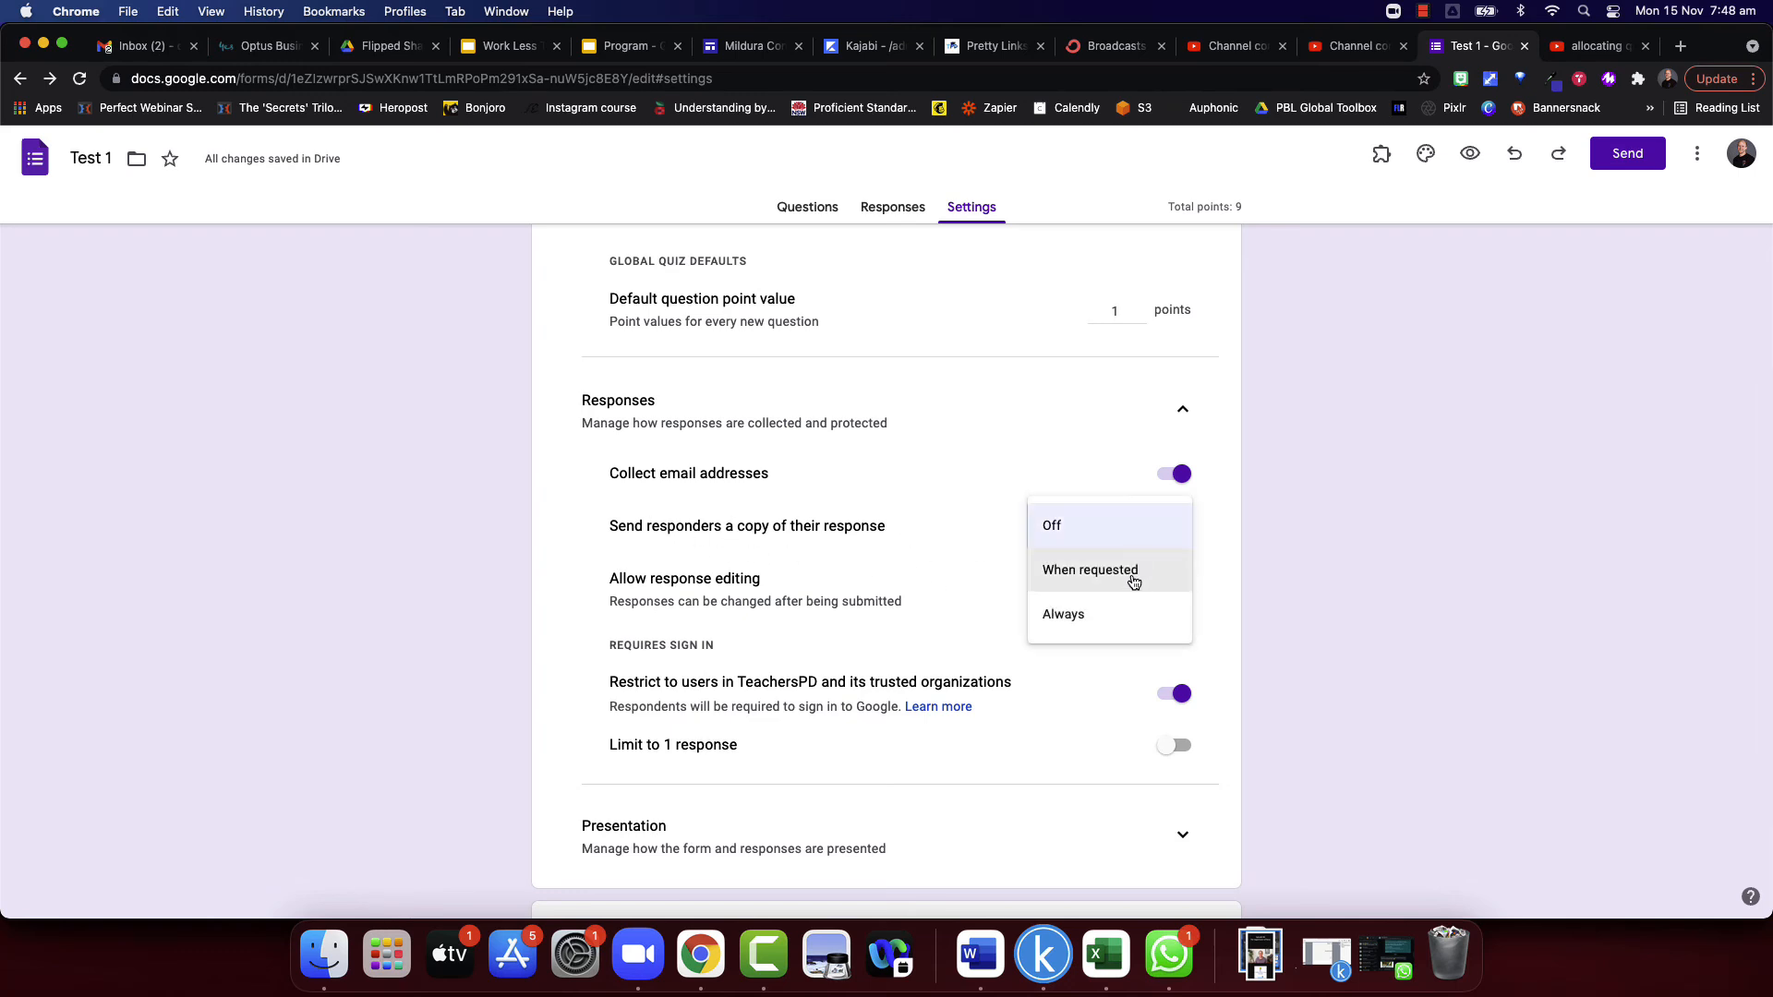
pyautogui.click(1098, 619)
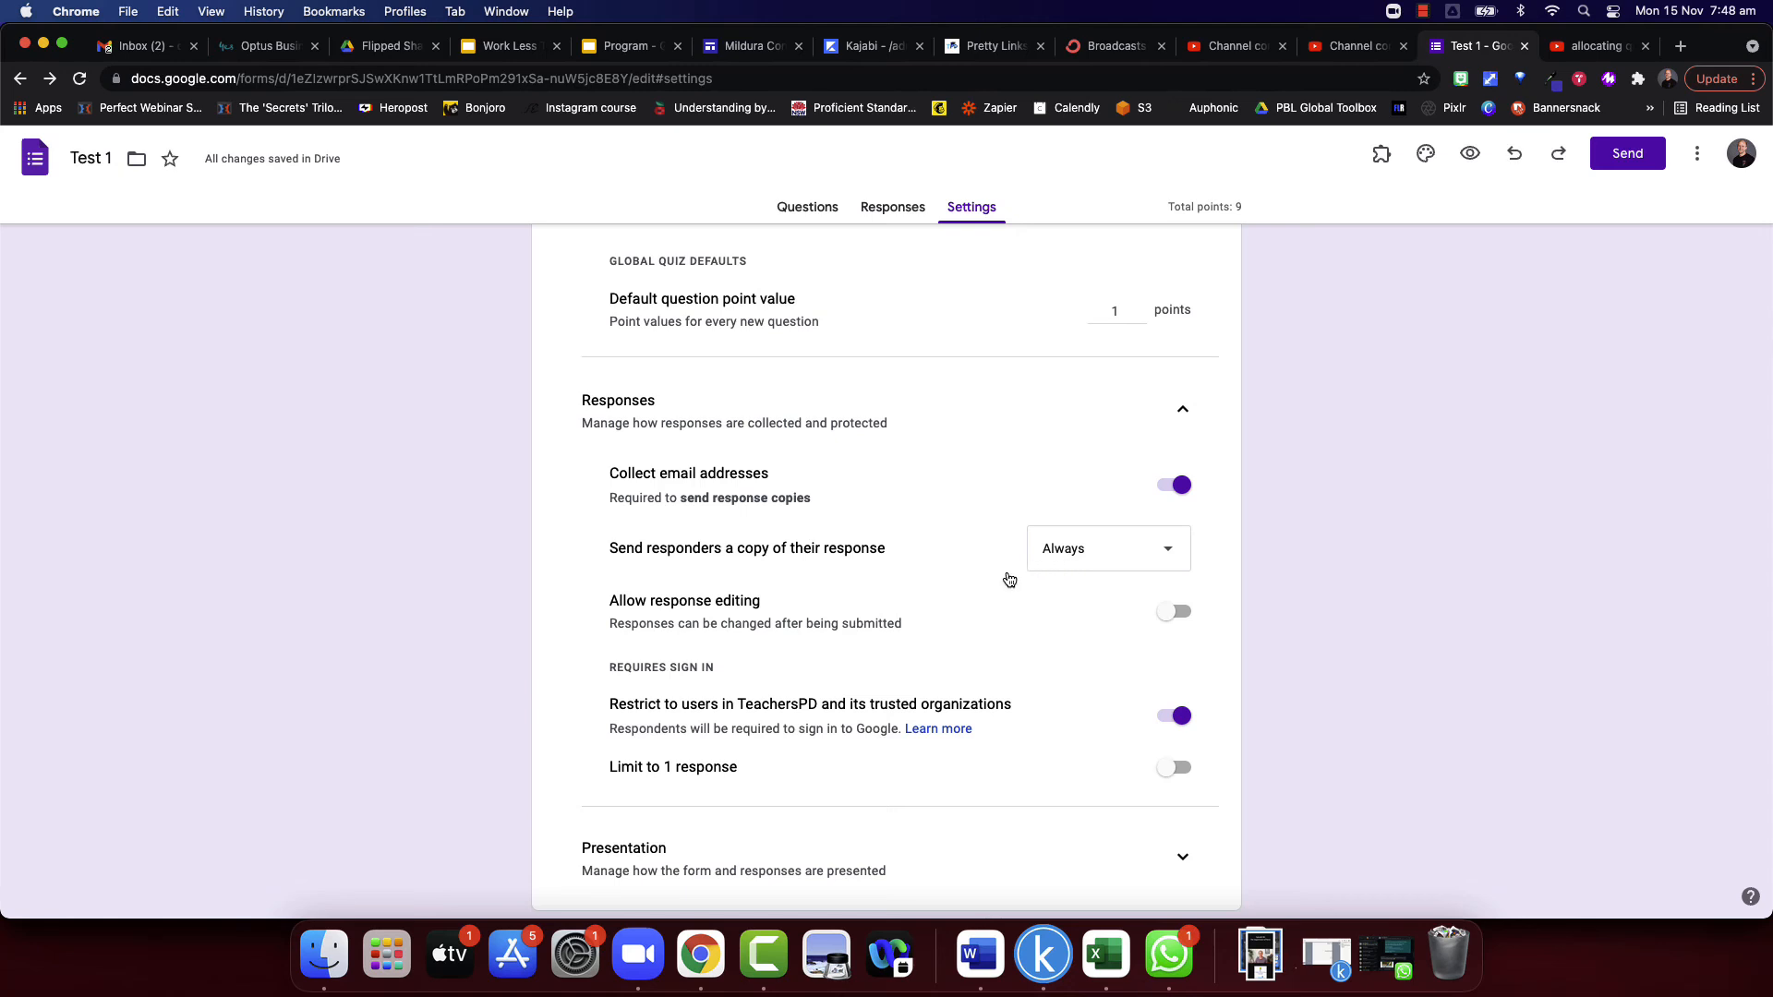
# - Turn off the sign-in restriction to users in TeachersPD and its trusted organizations
pyautogui.scroll(-2, 985, 591)
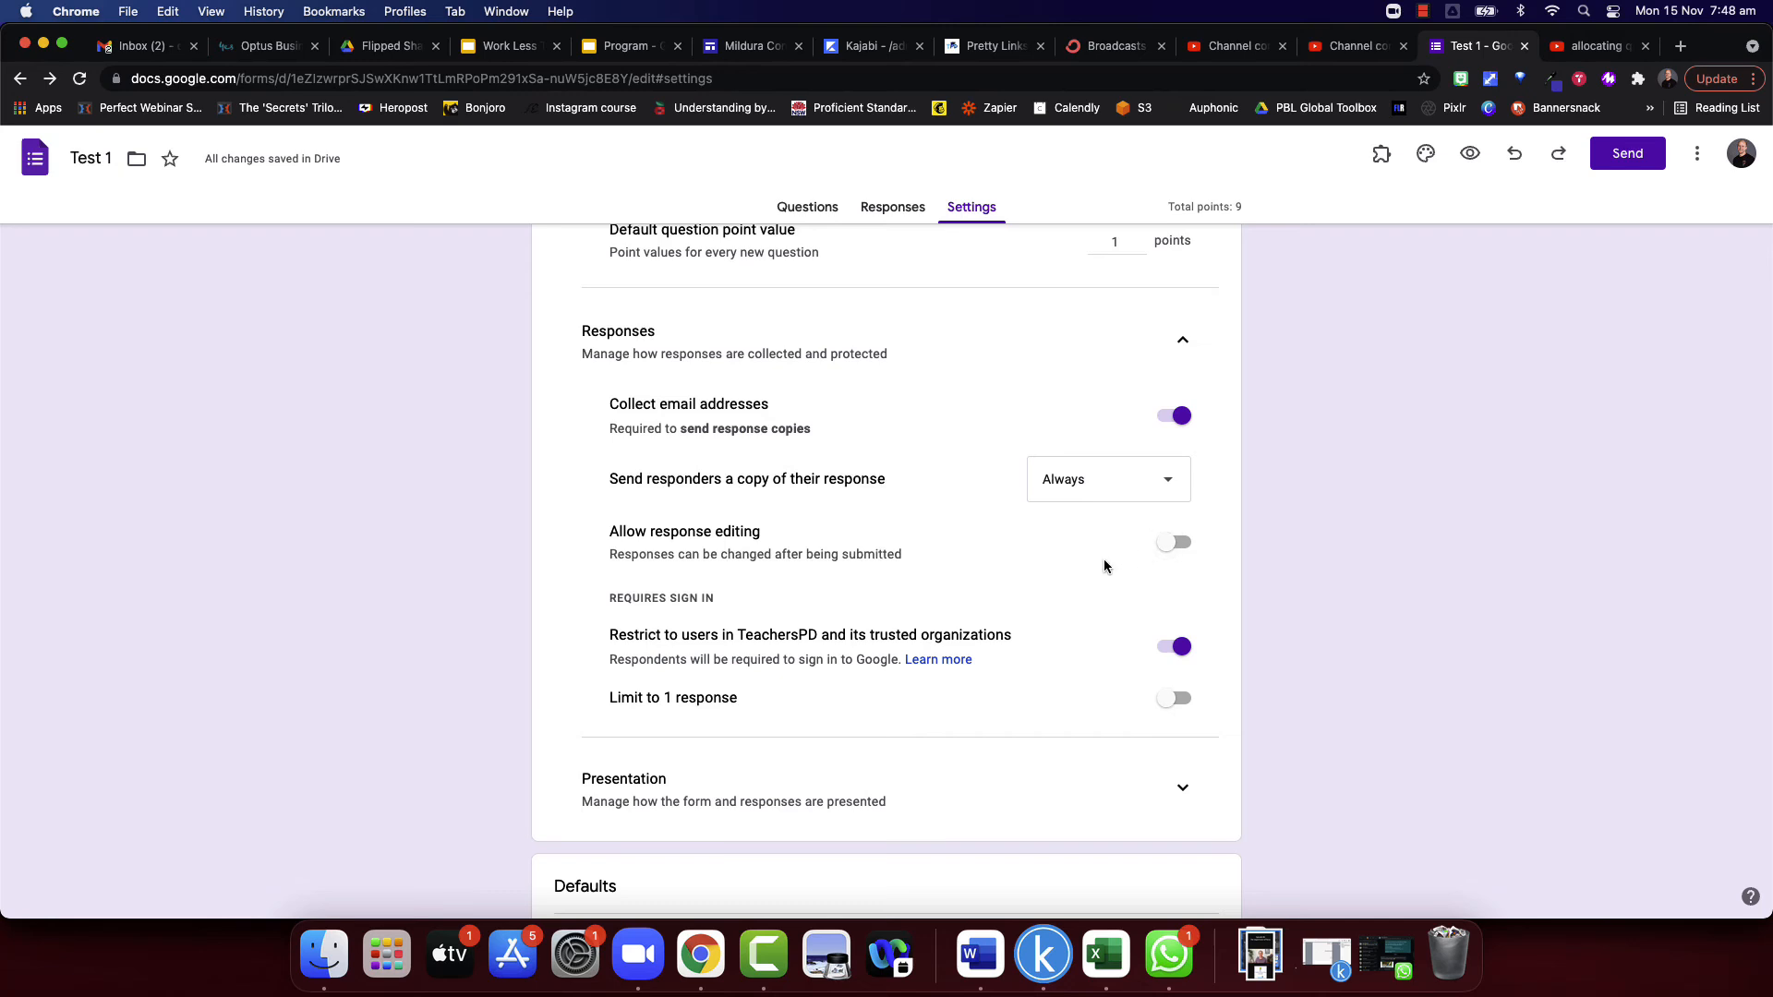
pyautogui.scroll(-2, 1062, 569)
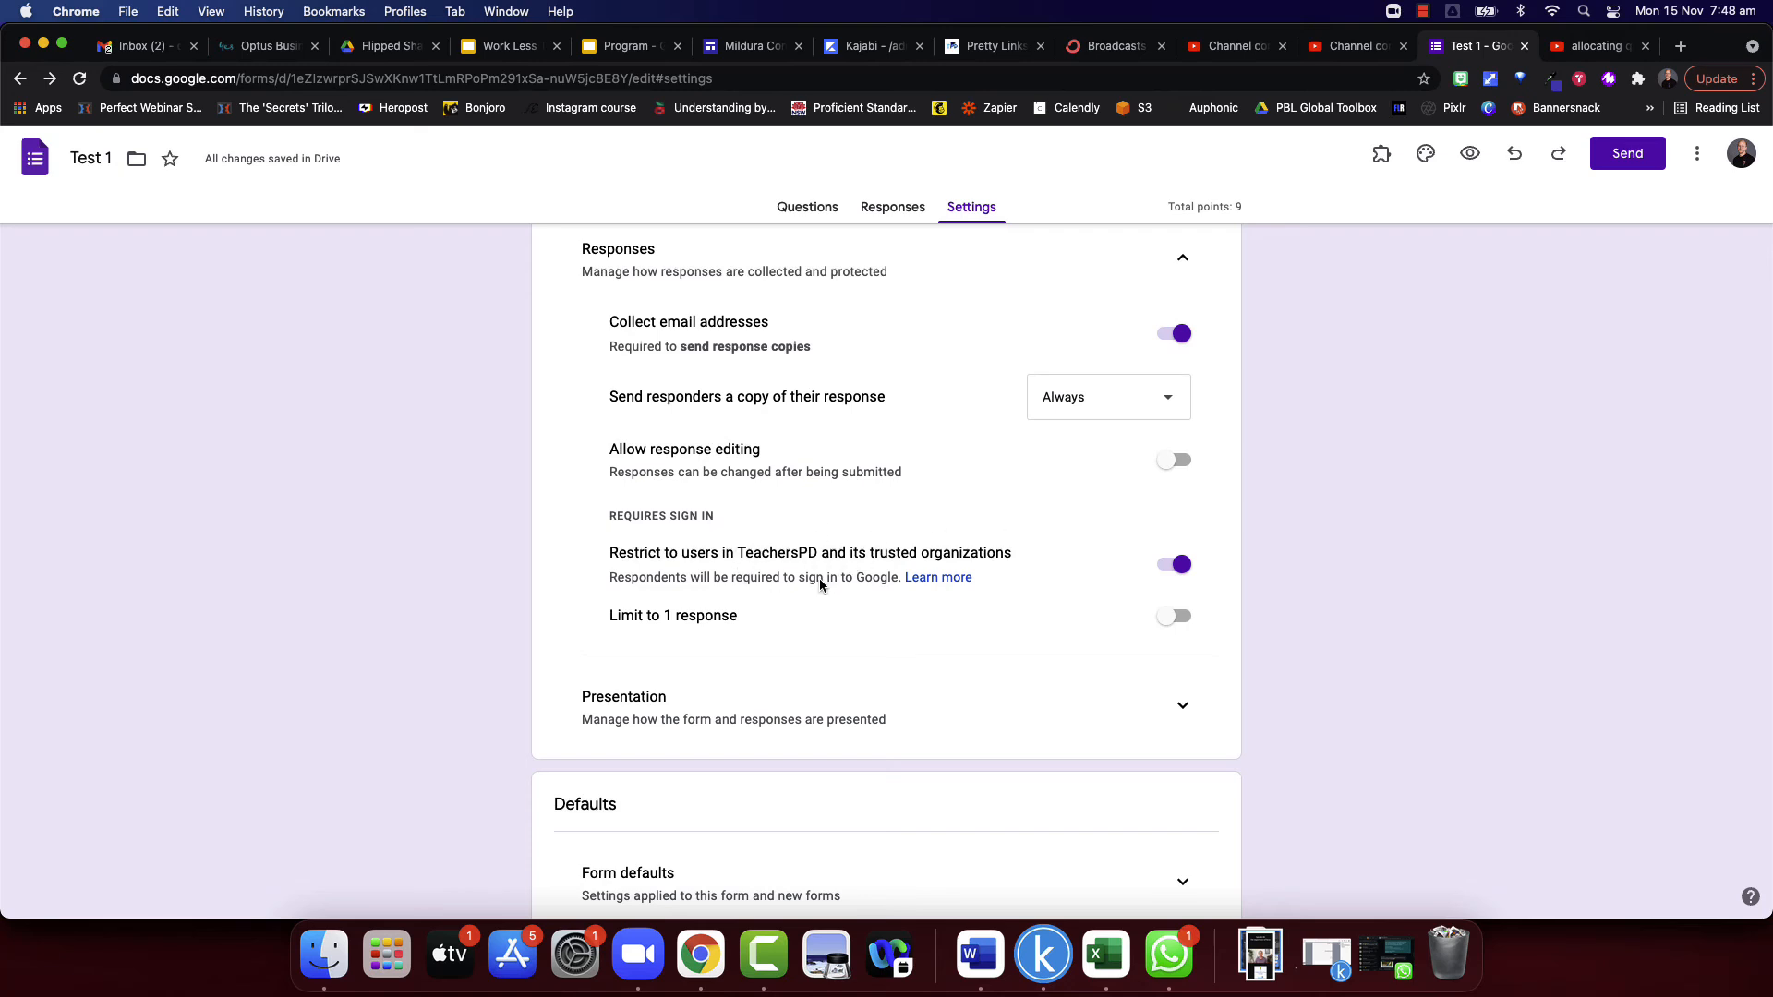
pyautogui.click(1167, 563)
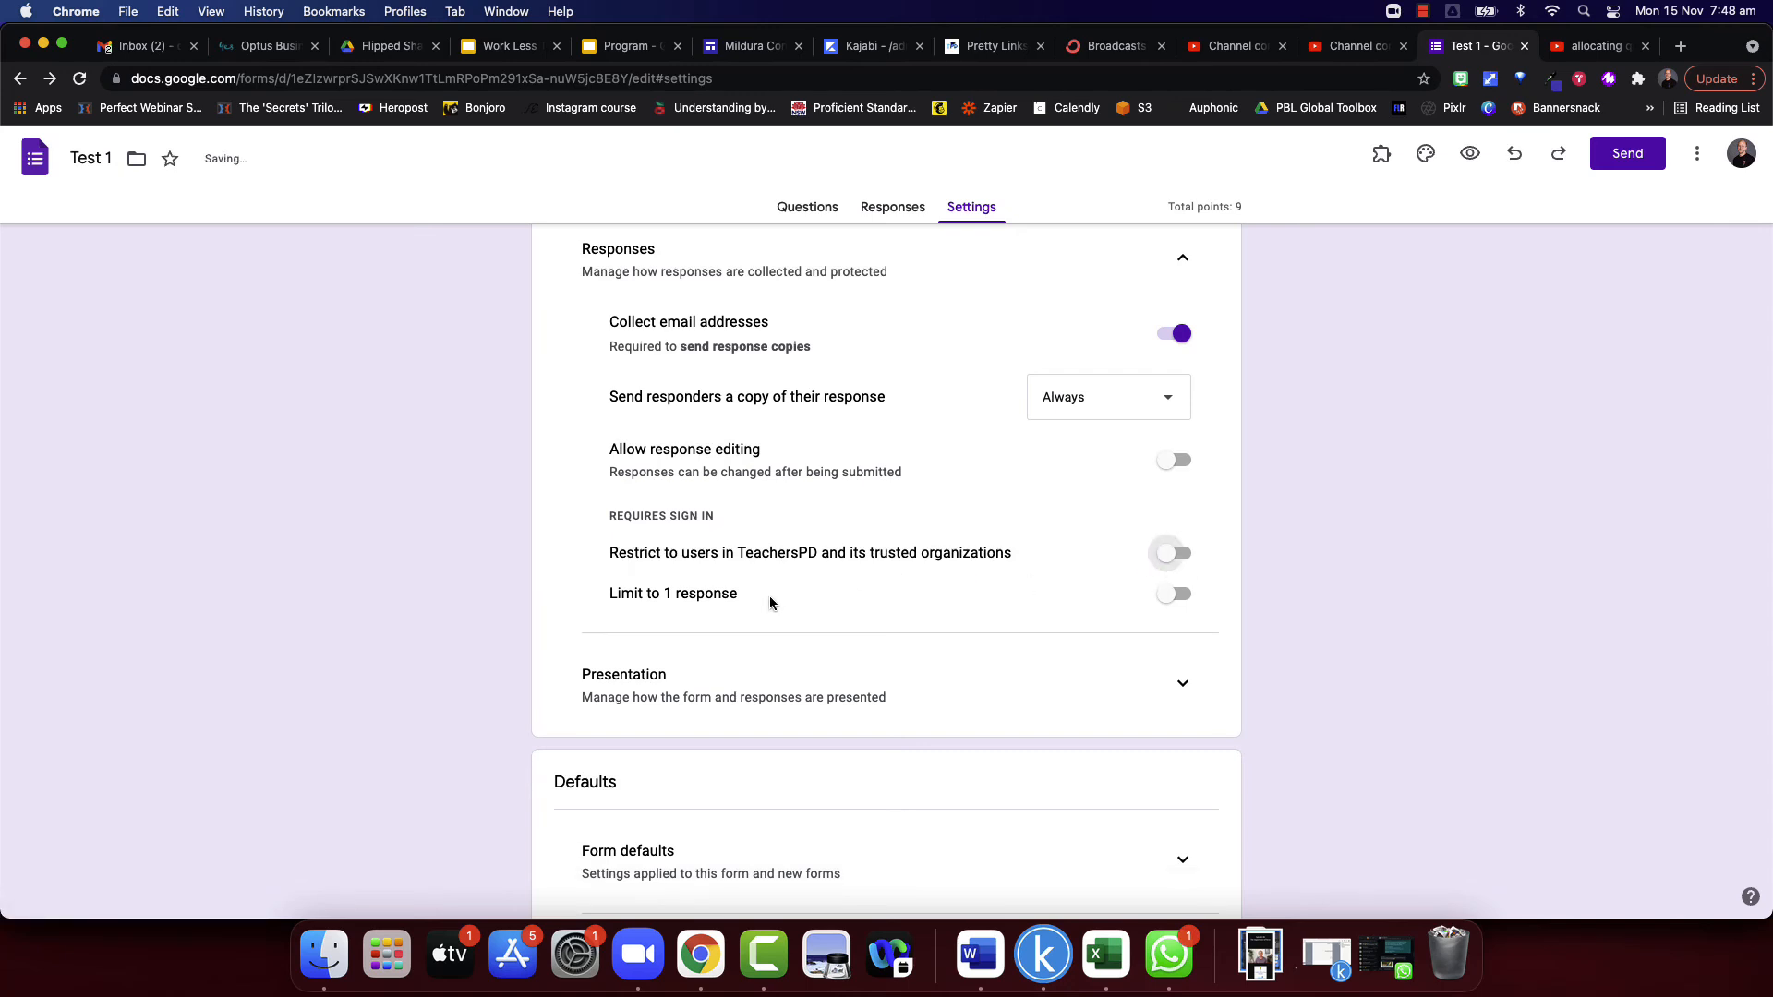
# - Try limiting the form to 1 response per respondent, and turn the limit back off
pyautogui.scroll(-1, 794, 578)
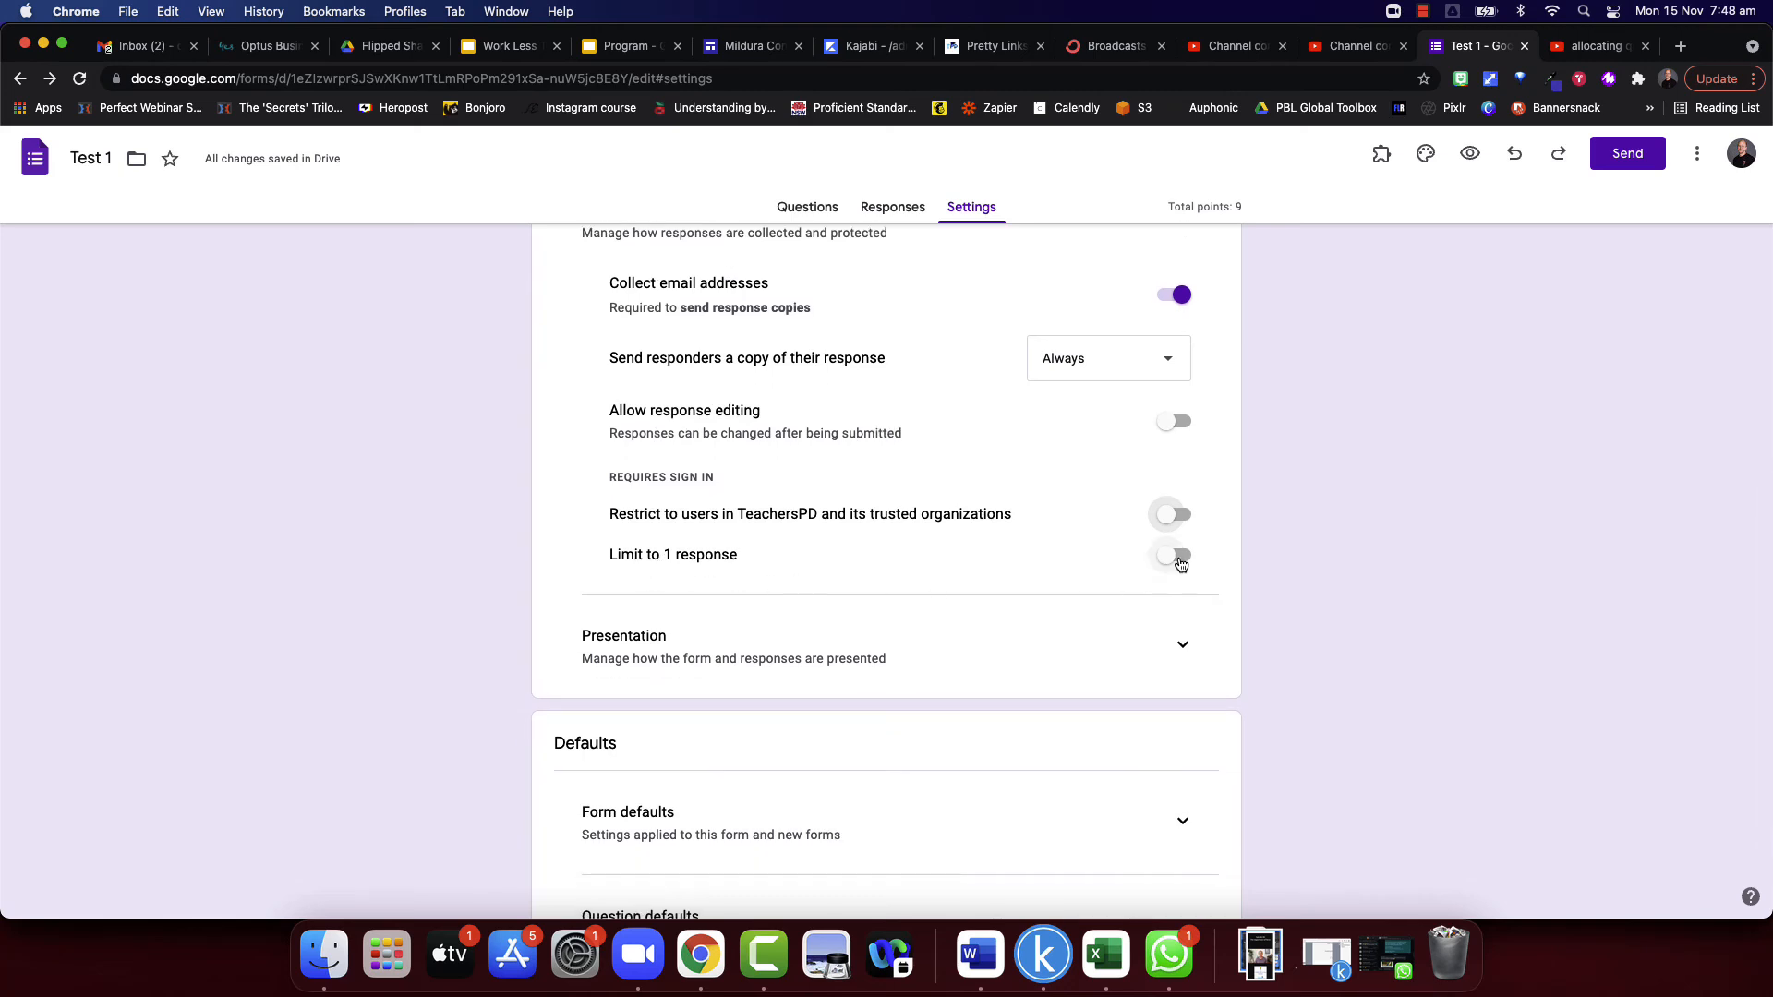
pyautogui.click(1178, 557)
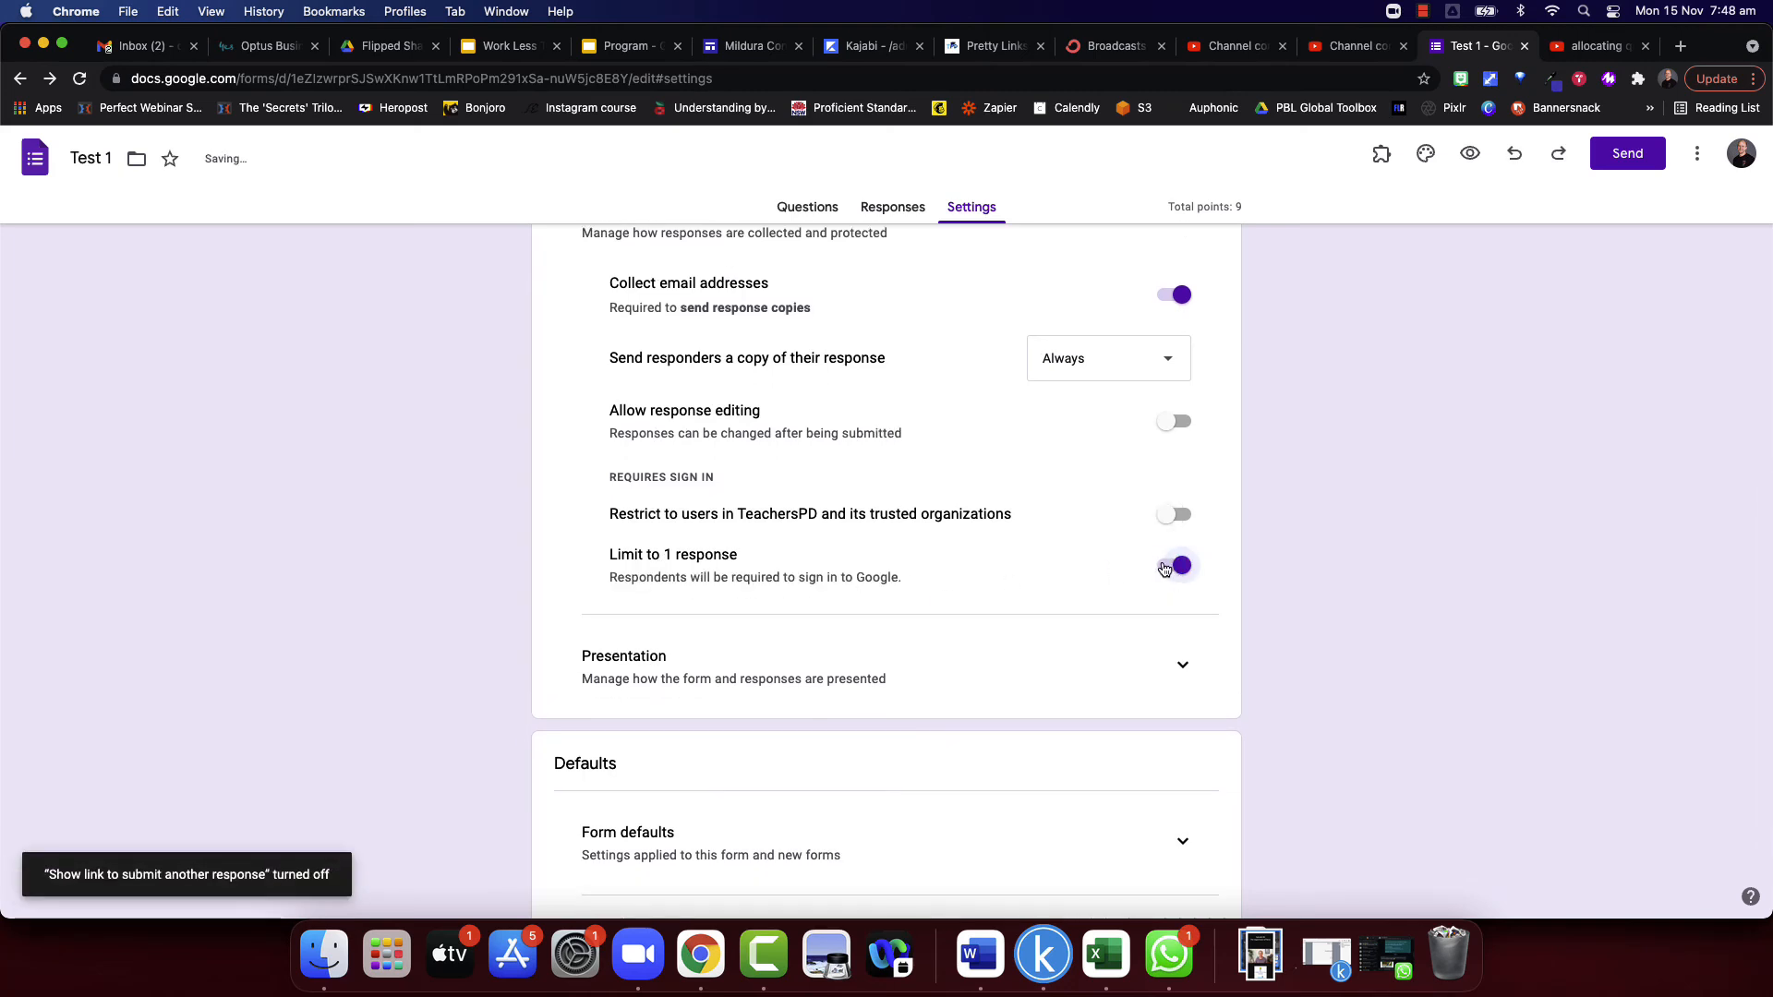
pyautogui.click(1171, 563)
# - Turn on the progress bar and shuffled question order in the form's presentation settings
pyautogui.click(1182, 644)
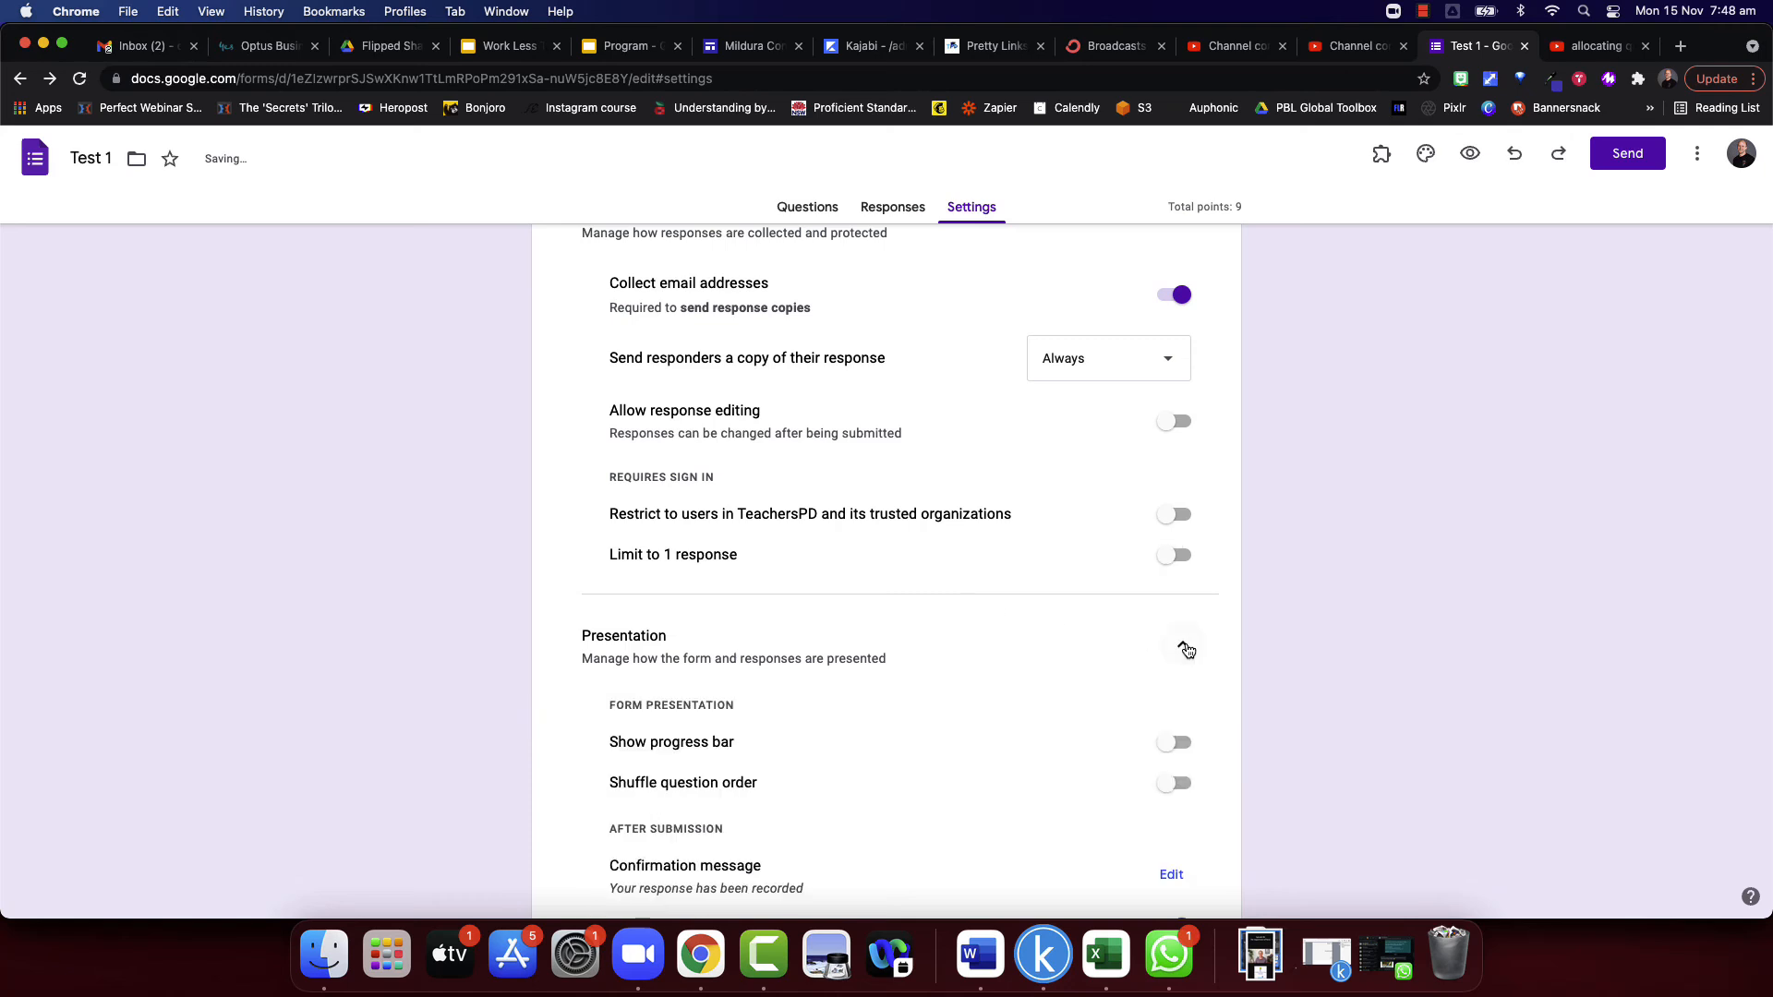
pyautogui.scroll(-1, 896, 637)
pyautogui.scroll(-3, 896, 637)
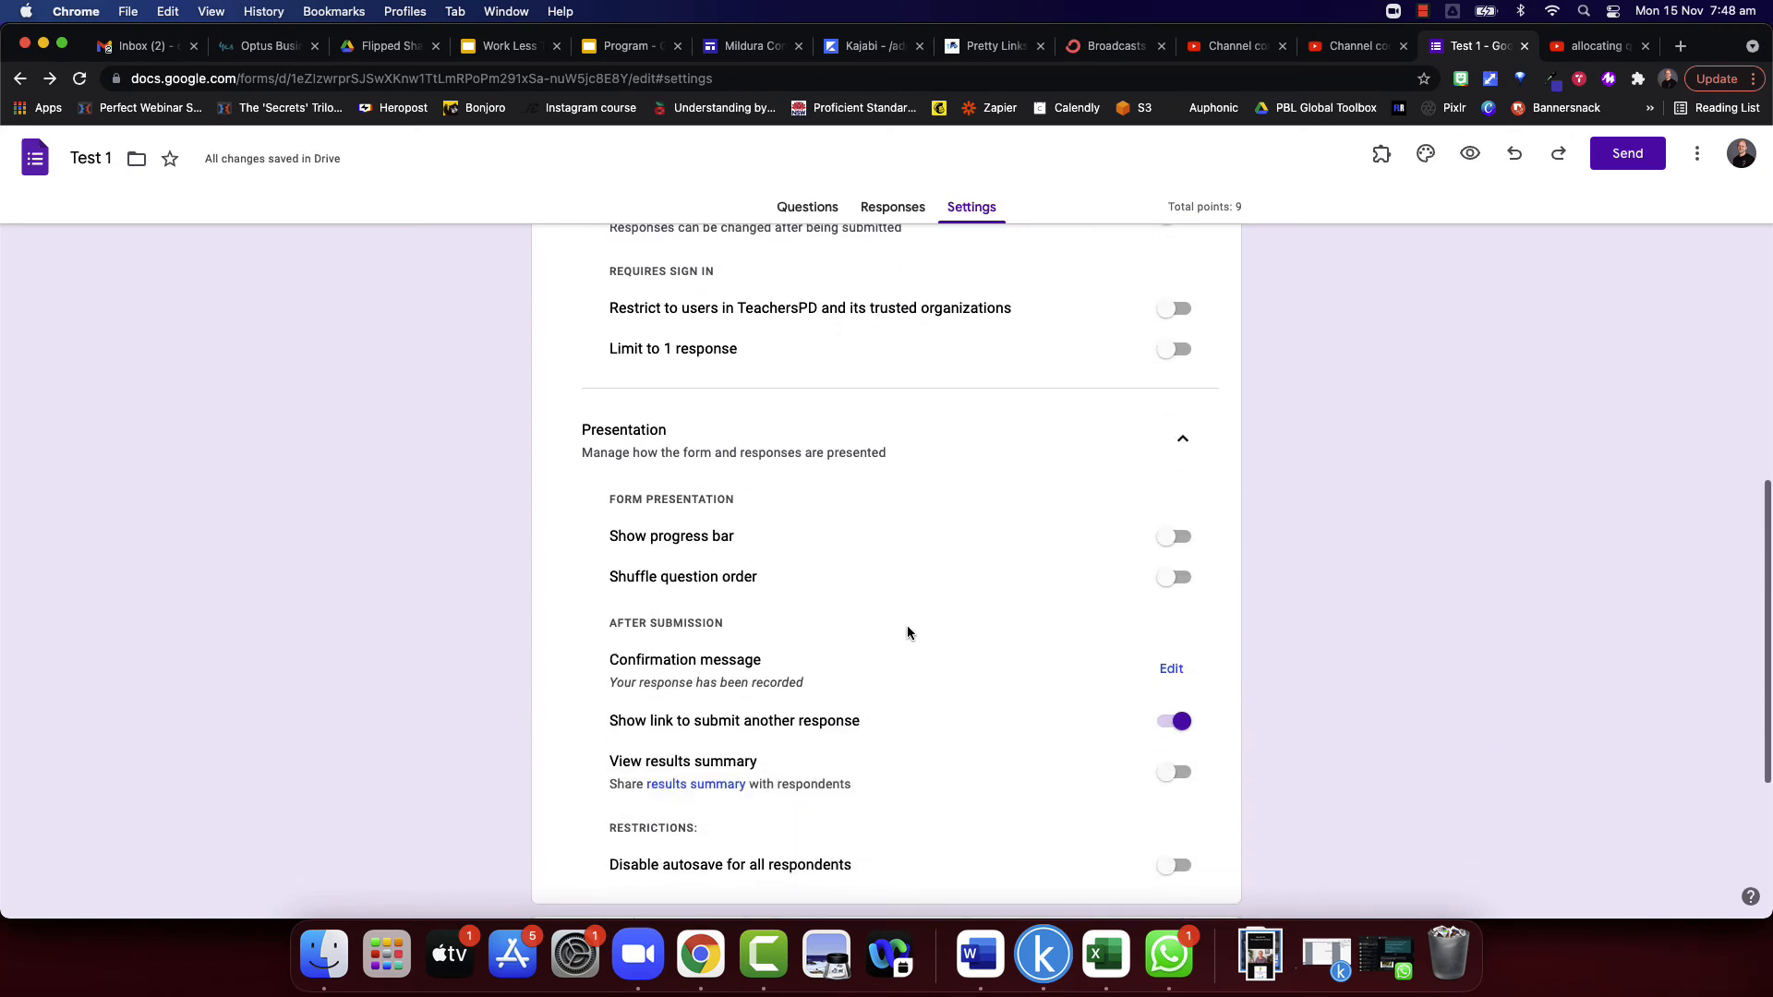
pyautogui.click(1178, 540)
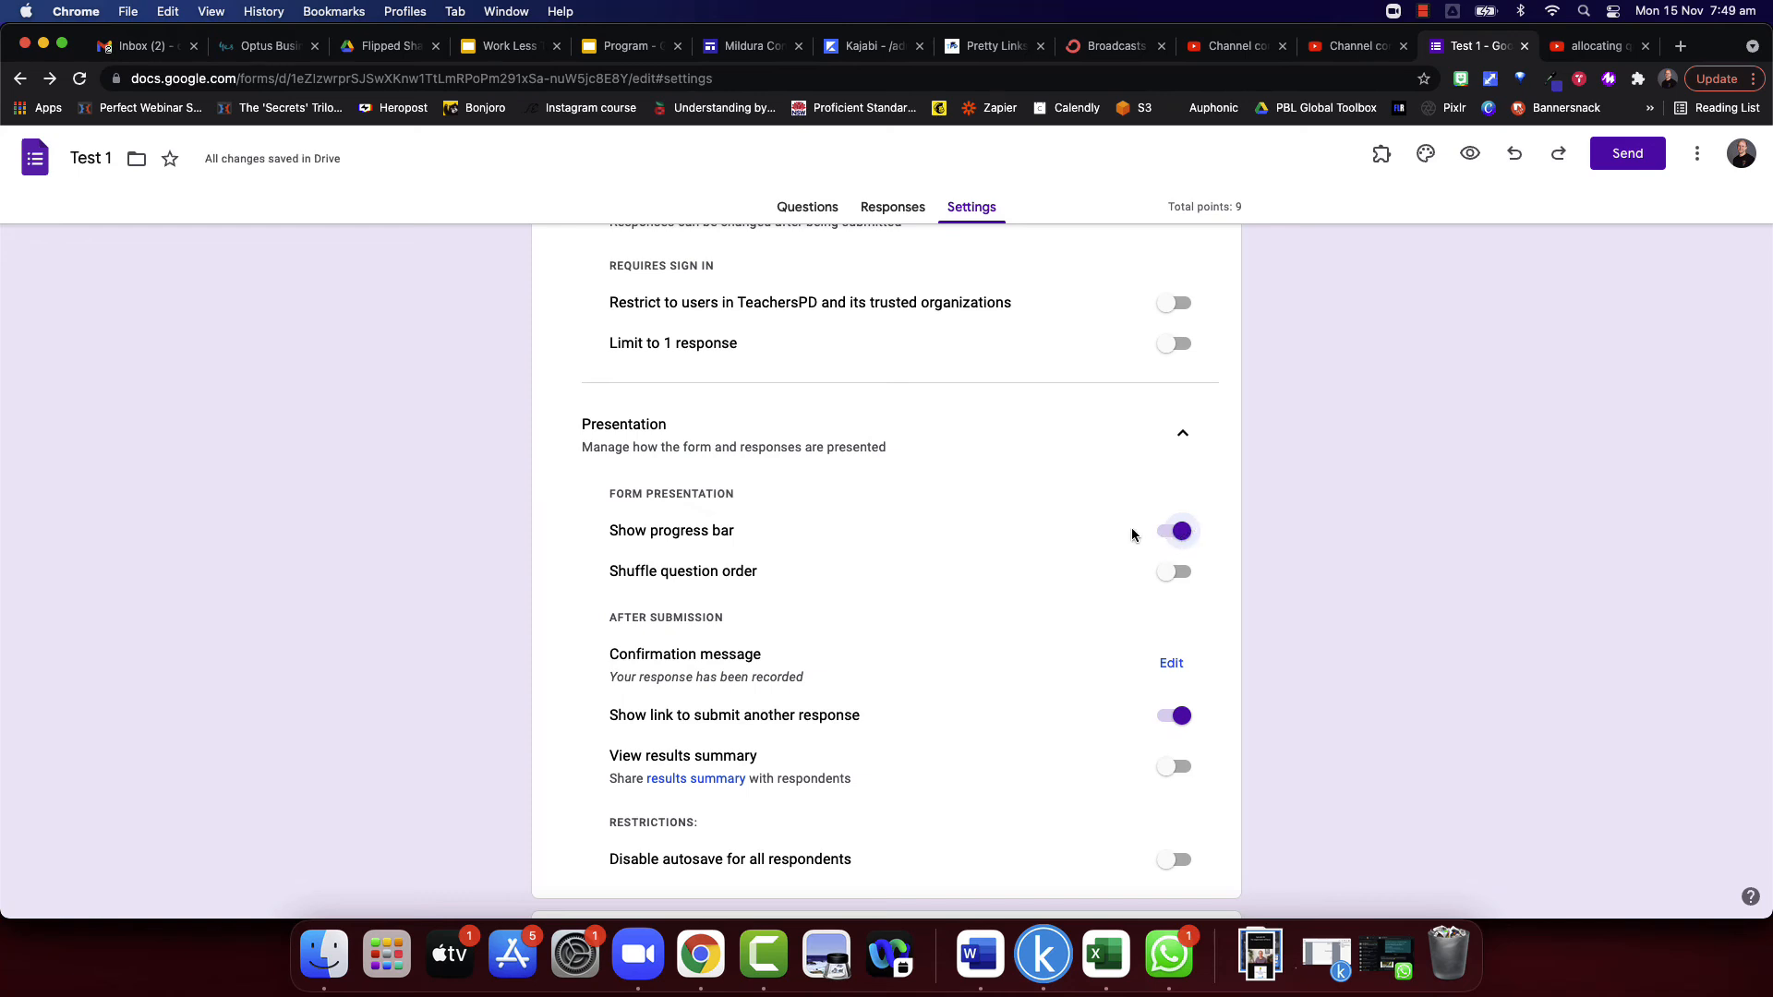
pyautogui.scroll(-2, 1062, 568)
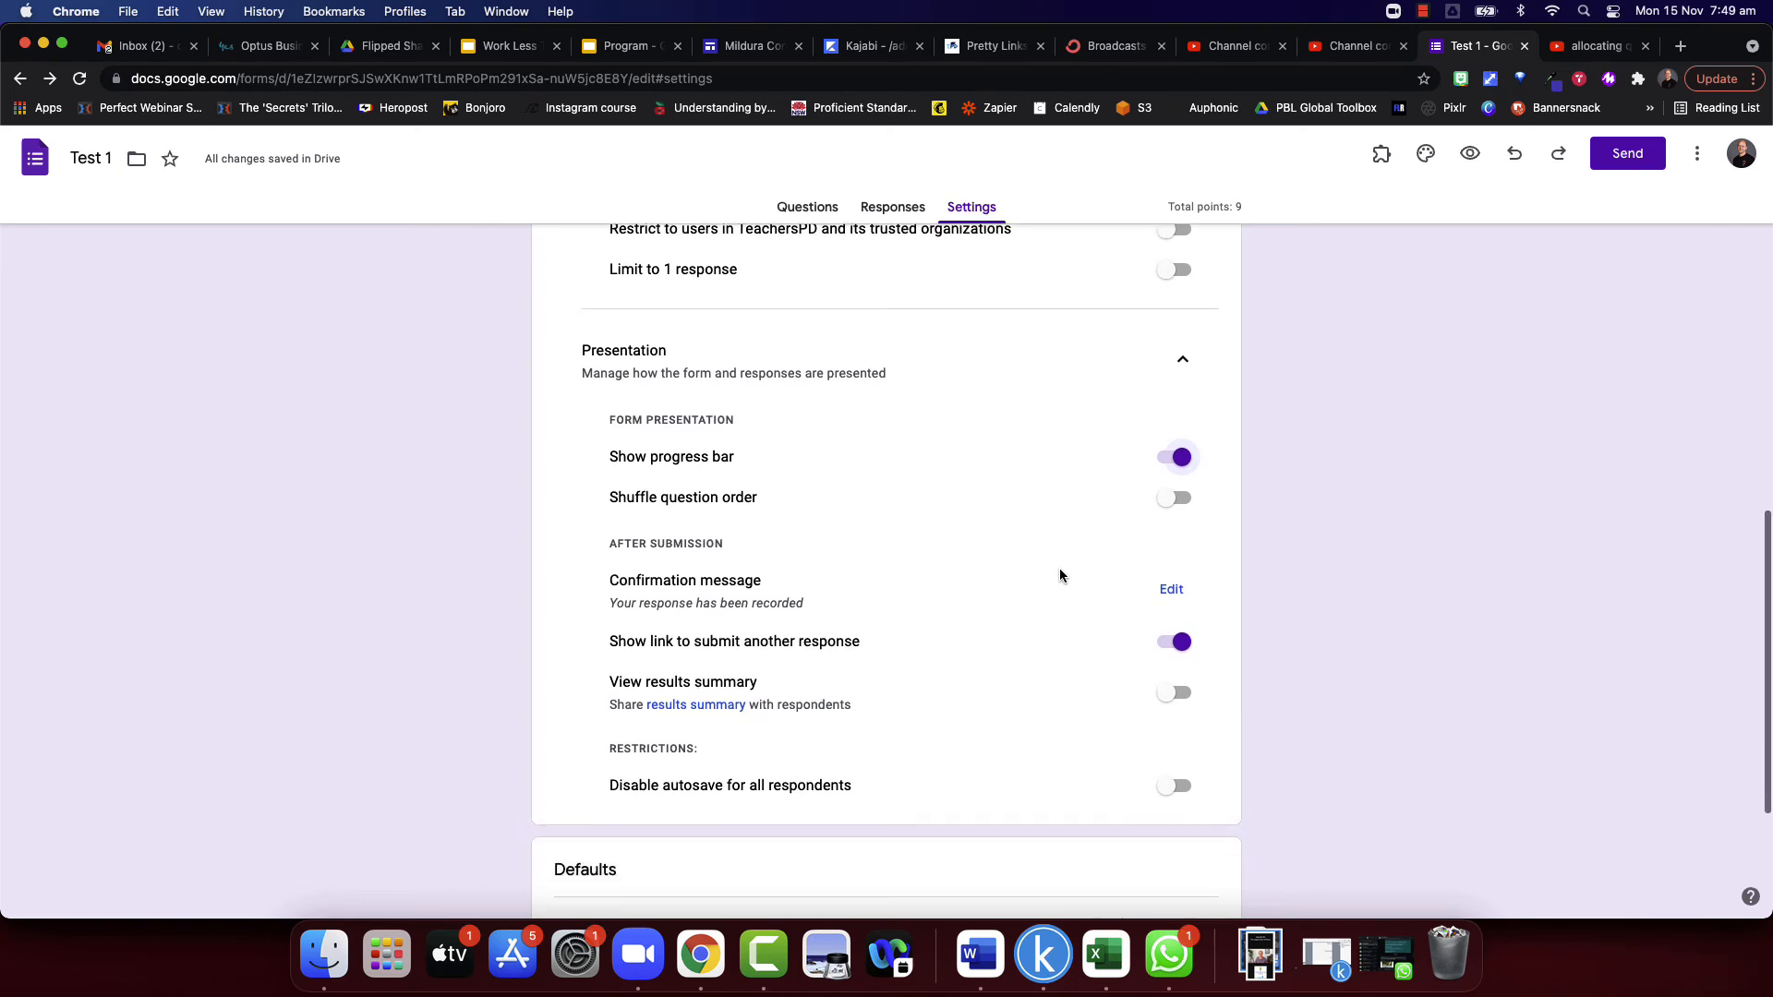
pyautogui.click(1177, 497)
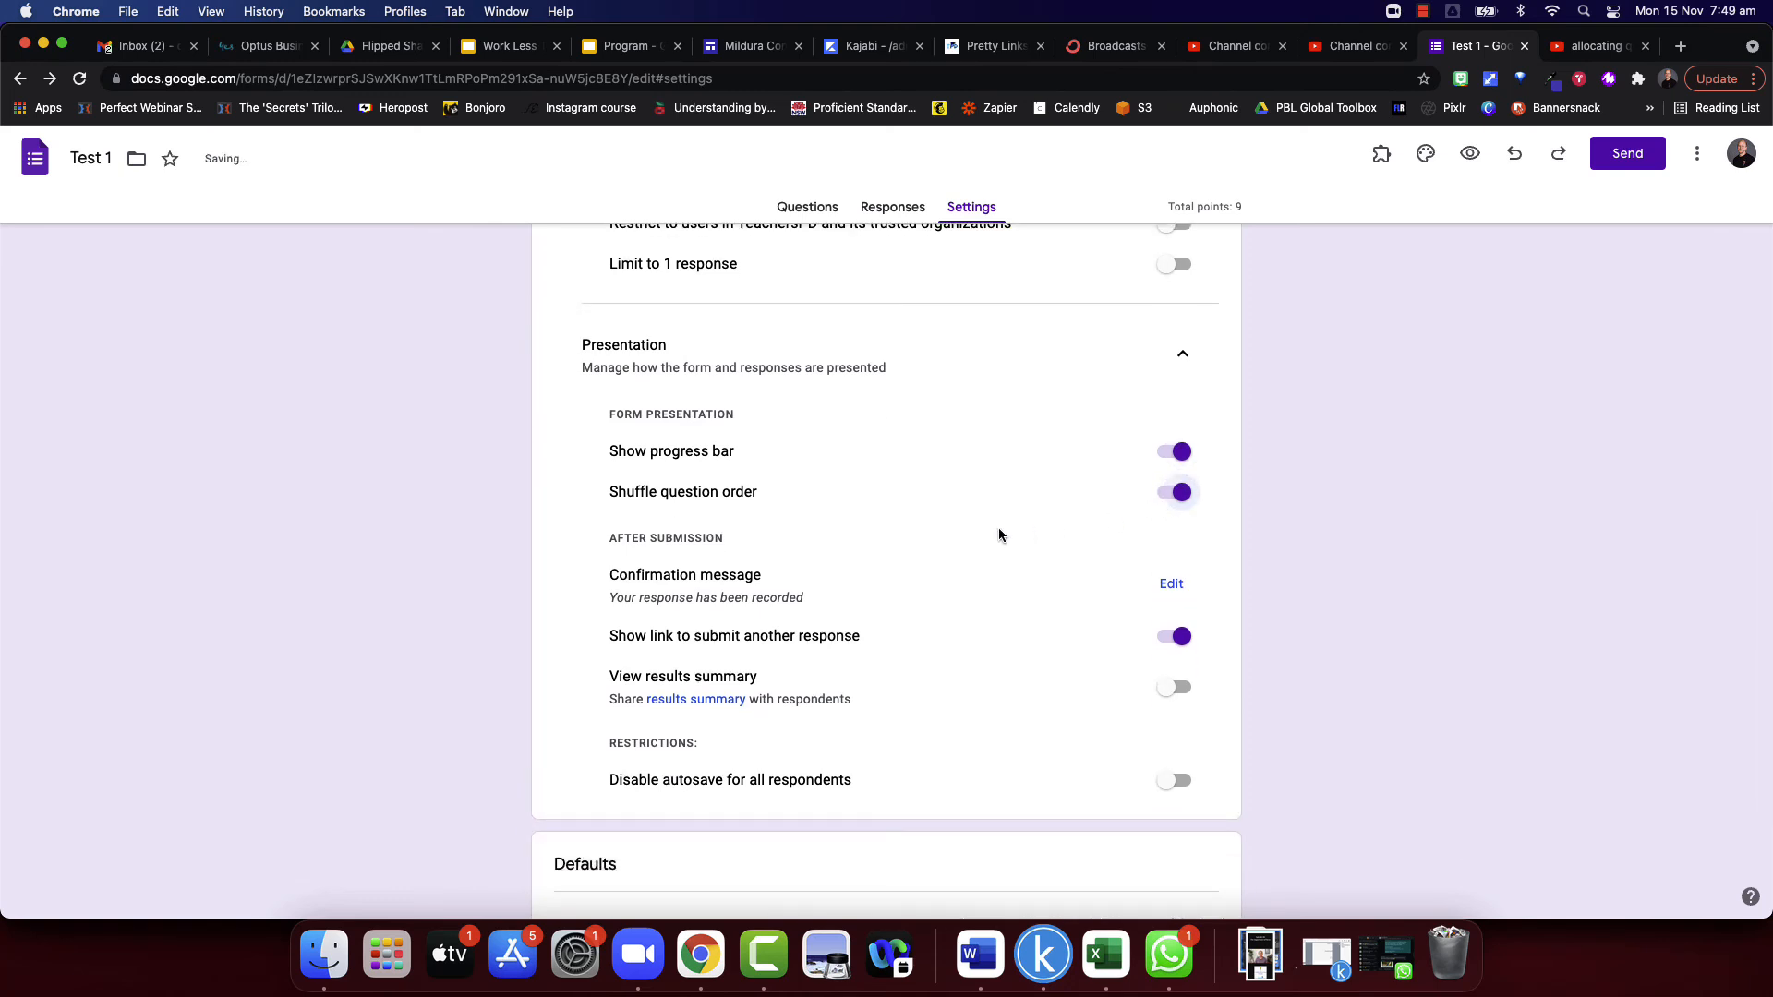
# - Set the confirmation message to "Well done. Congrats on getting this done." and turn off the link to submit another response
pyautogui.scroll(-2, 996, 531)
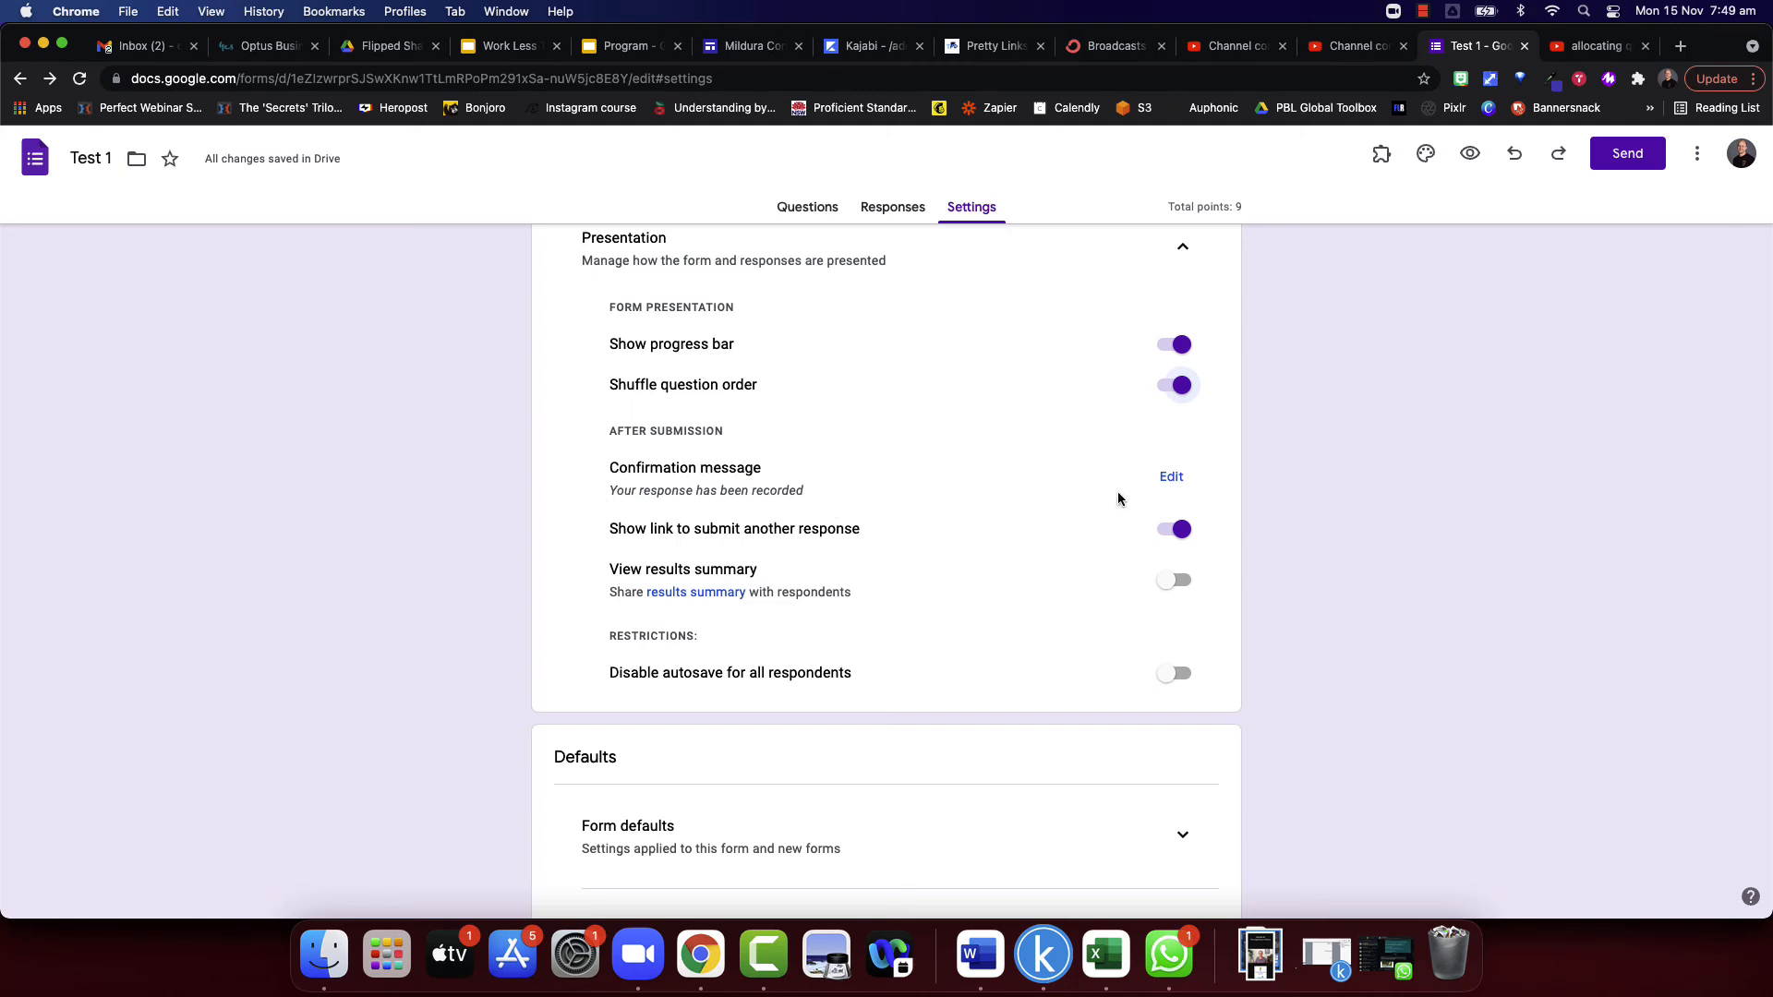
pyautogui.click(1171, 477)
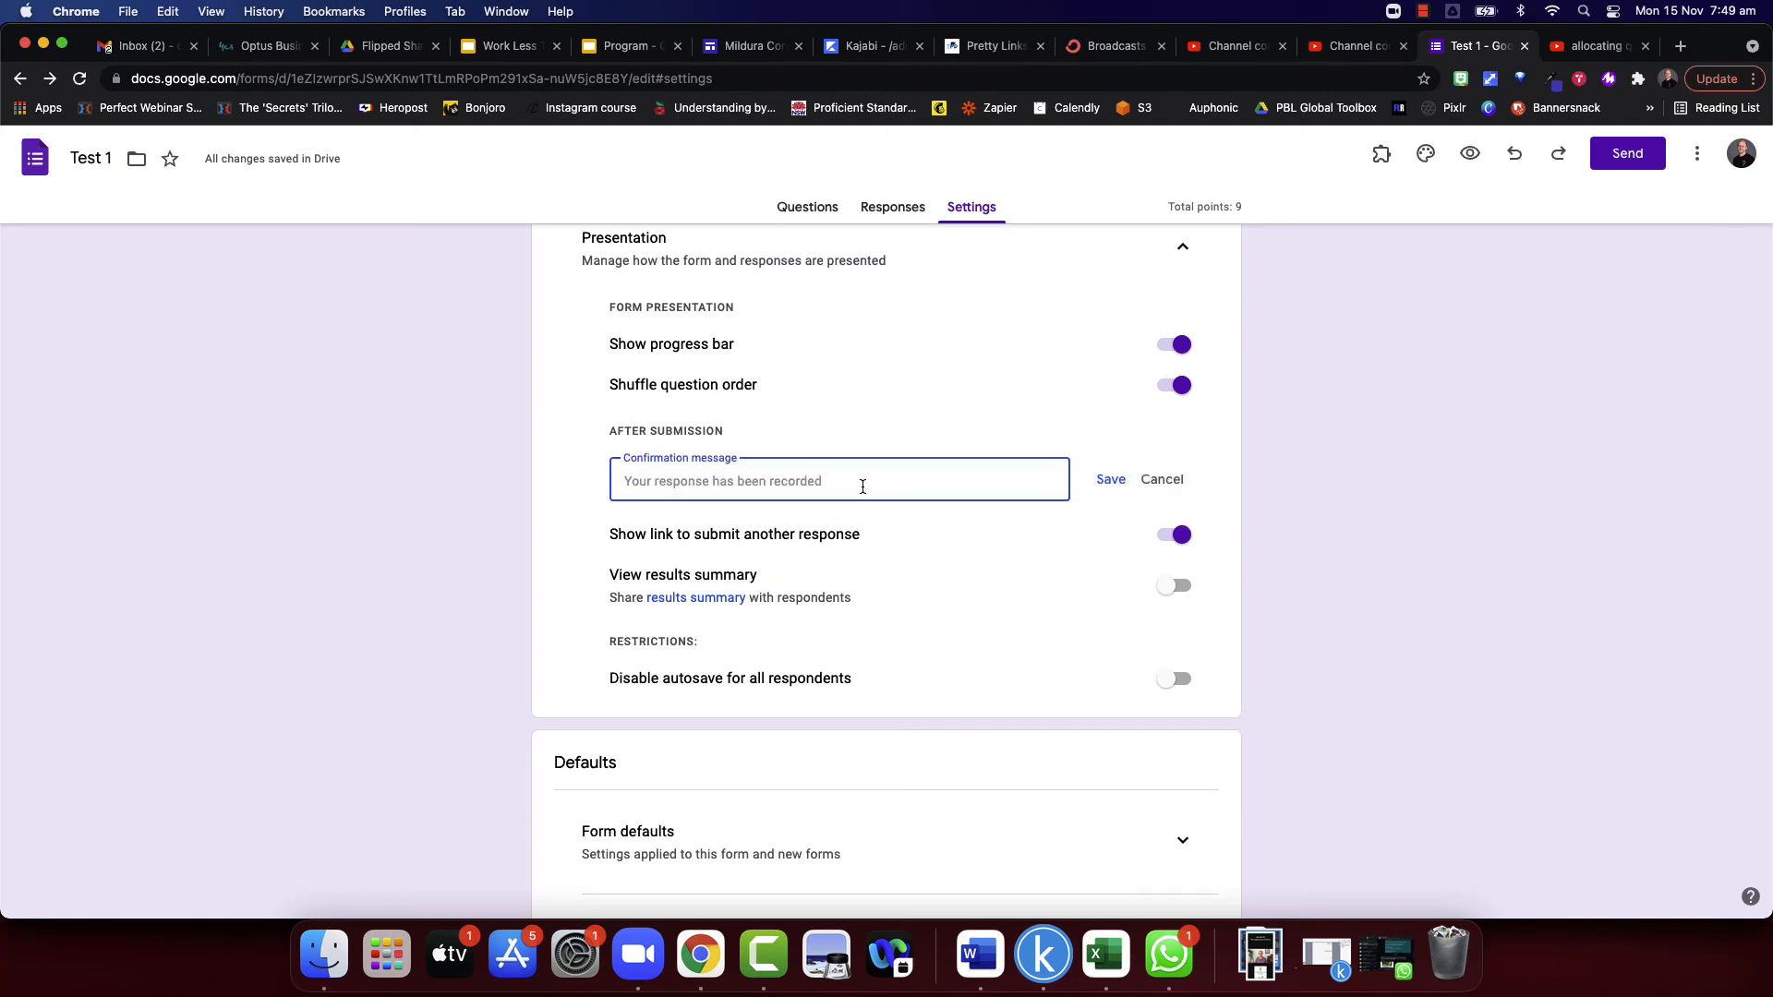
pyautogui.write('Well done. Congr')
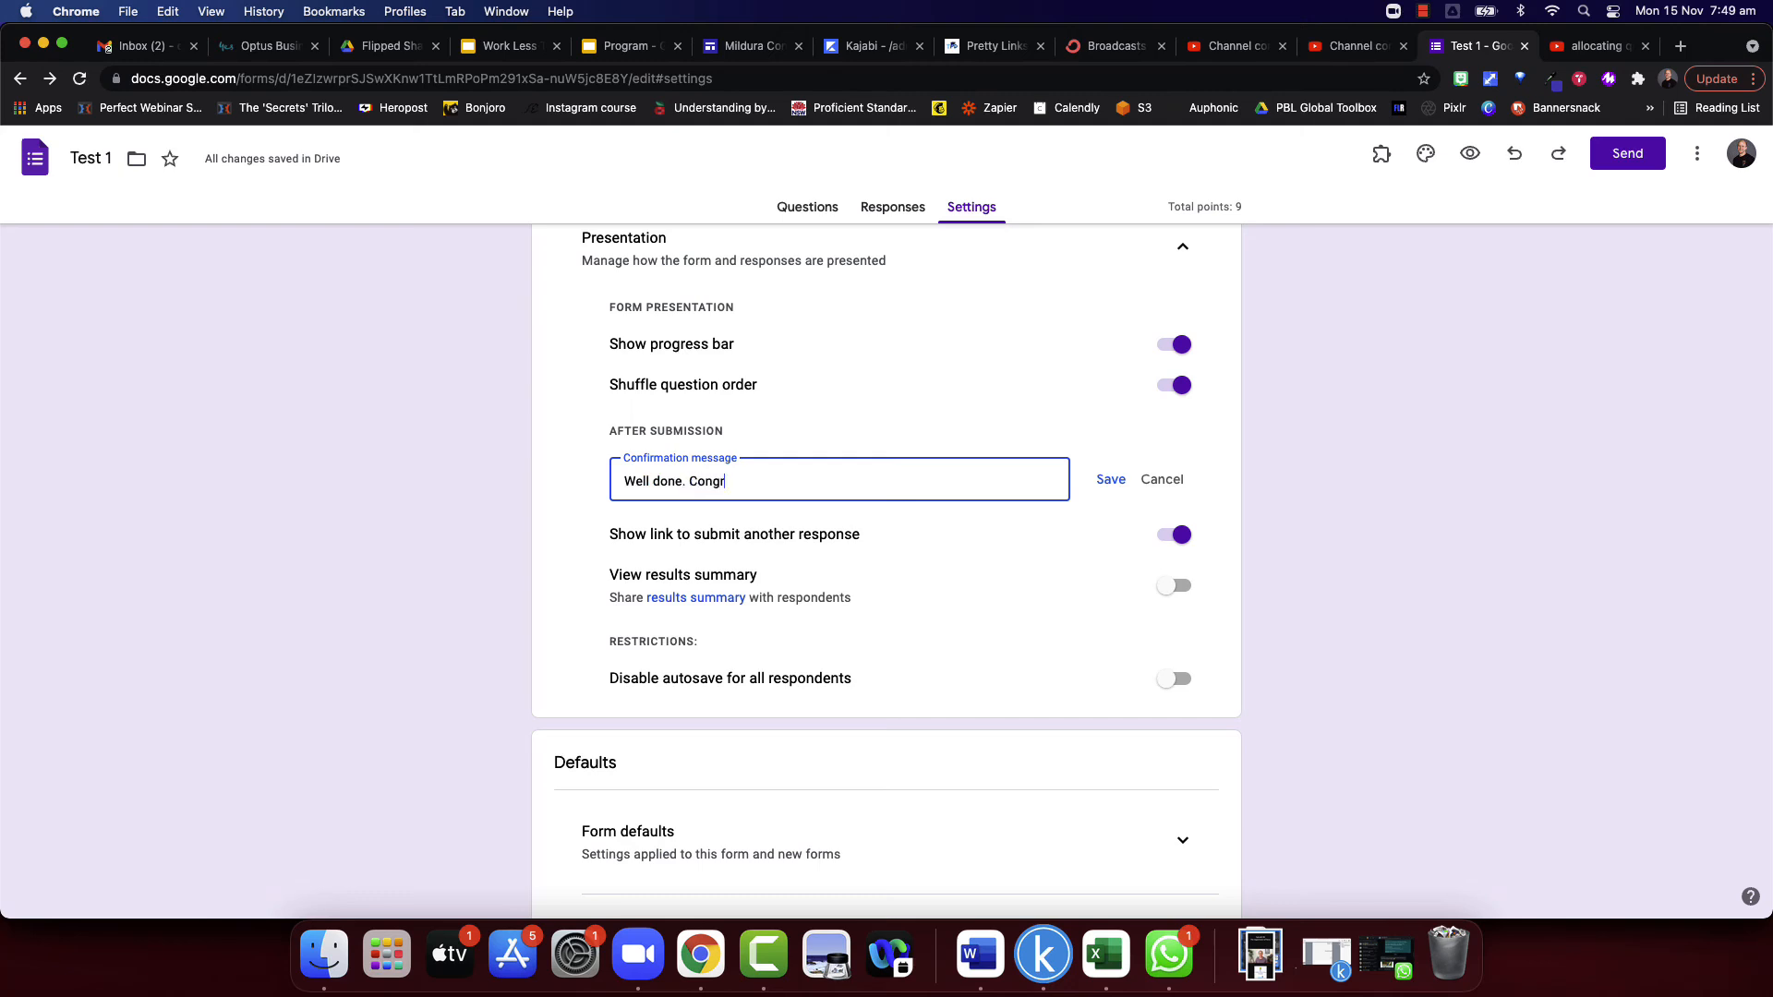
pyautogui.write('ats on getting this done.')
pyautogui.click(1113, 481)
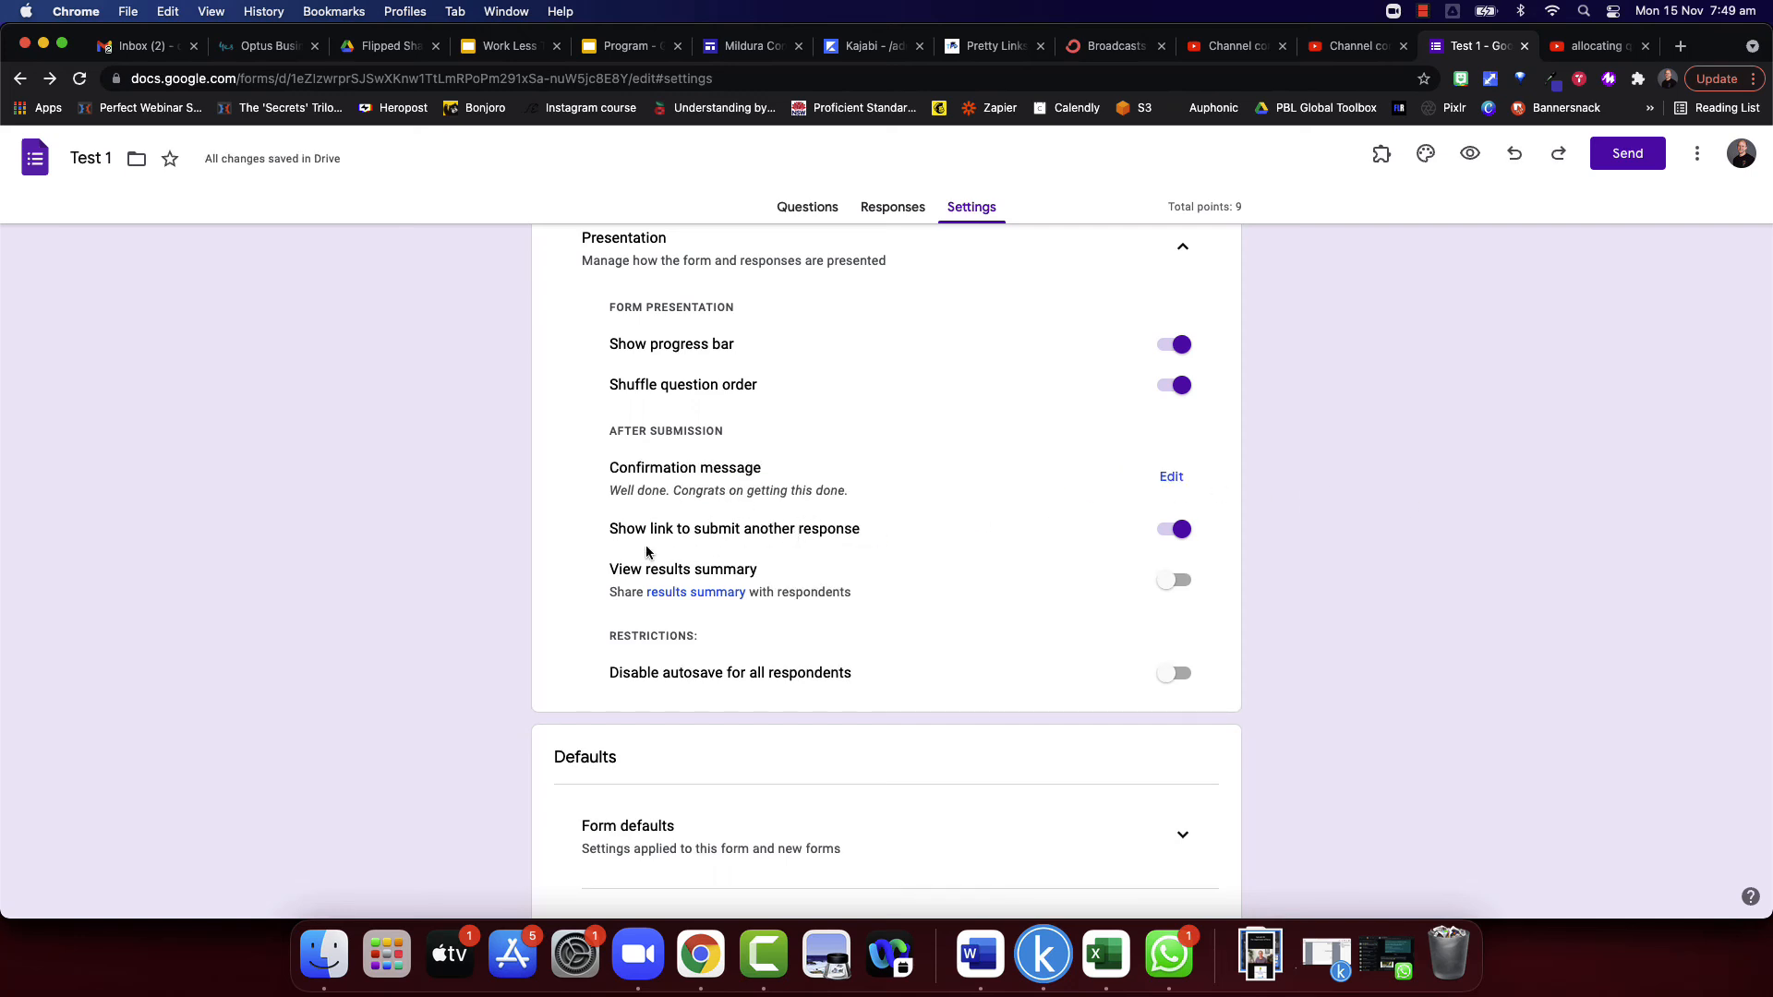
pyautogui.click(1150, 533)
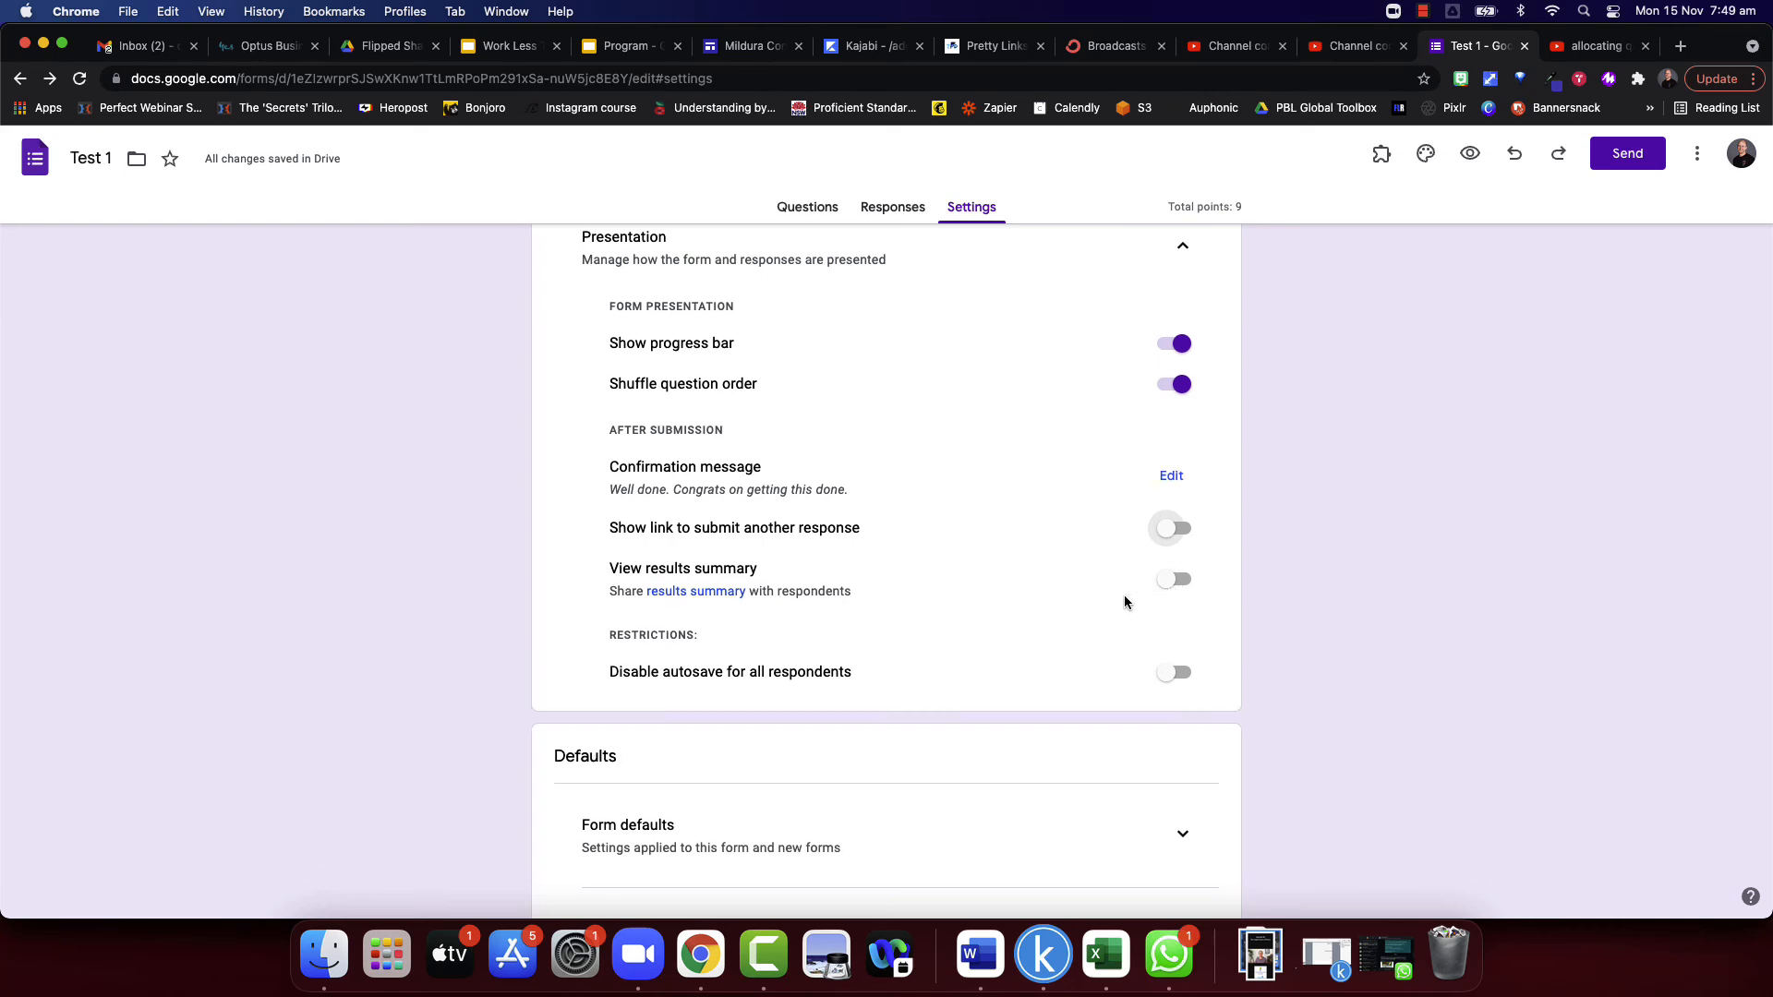
# - Review the form defaults for collecting email addresses and the question defaults for required questions
pyautogui.scroll(-3, 1117, 598)
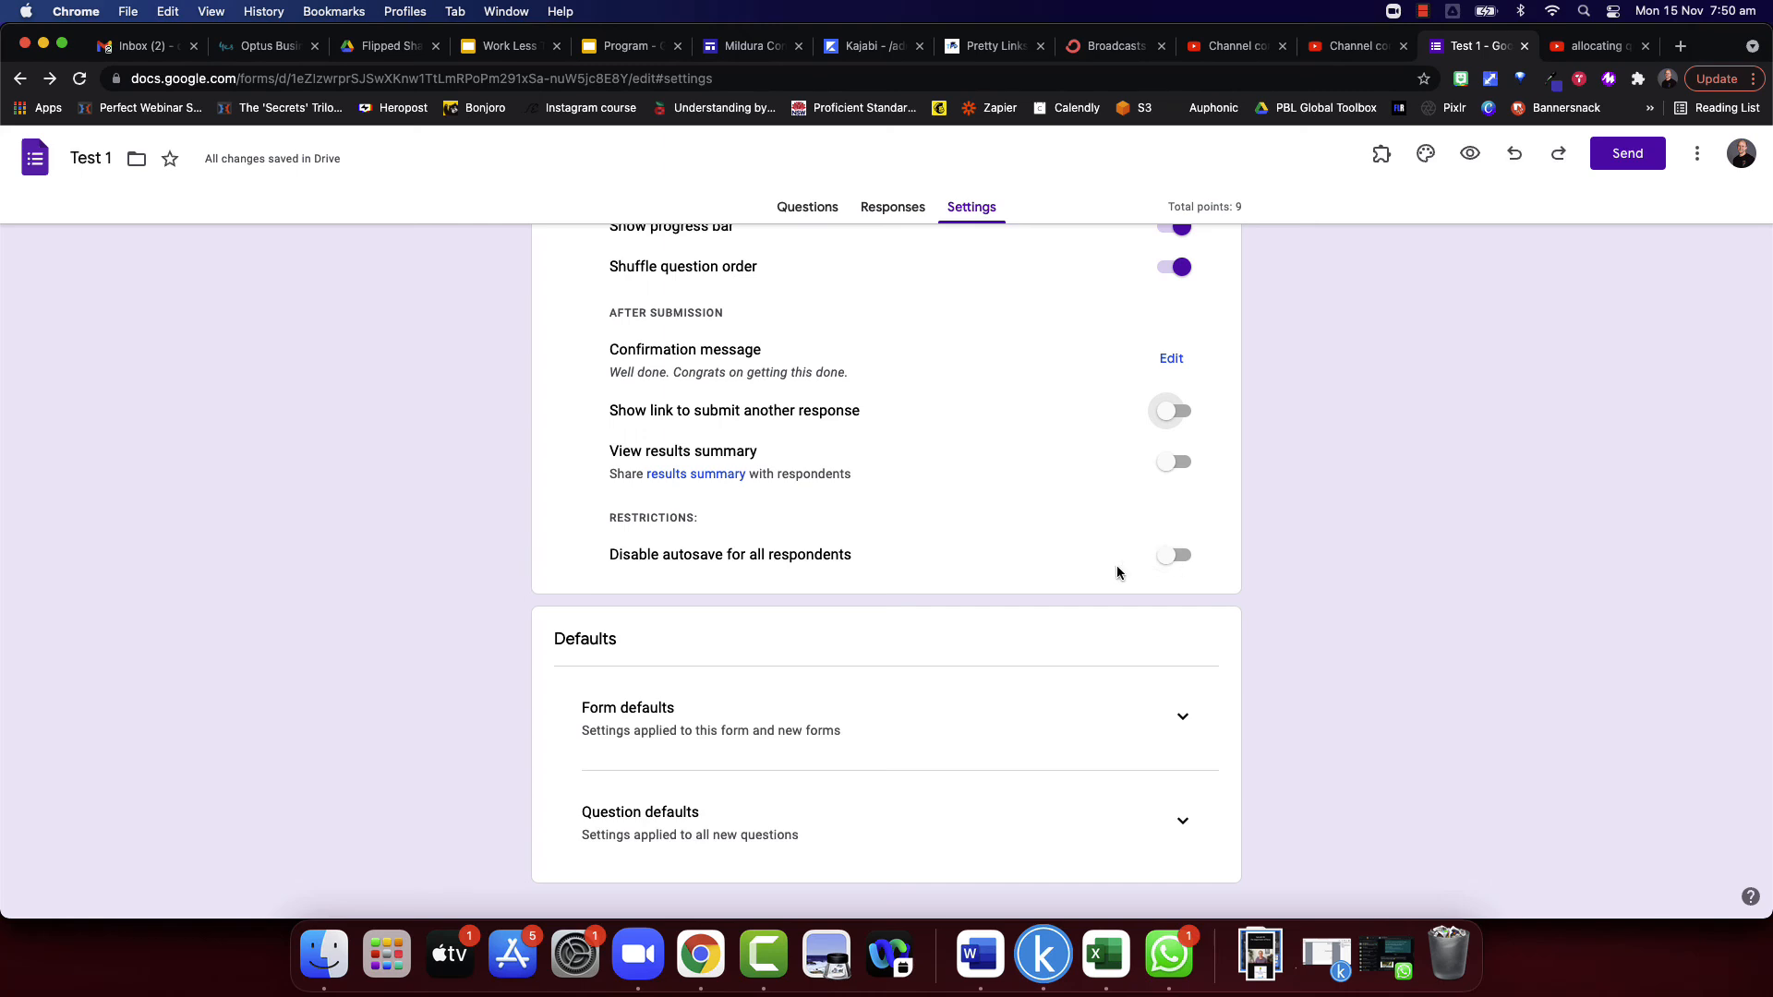
pyautogui.scroll(-1, 919, 615)
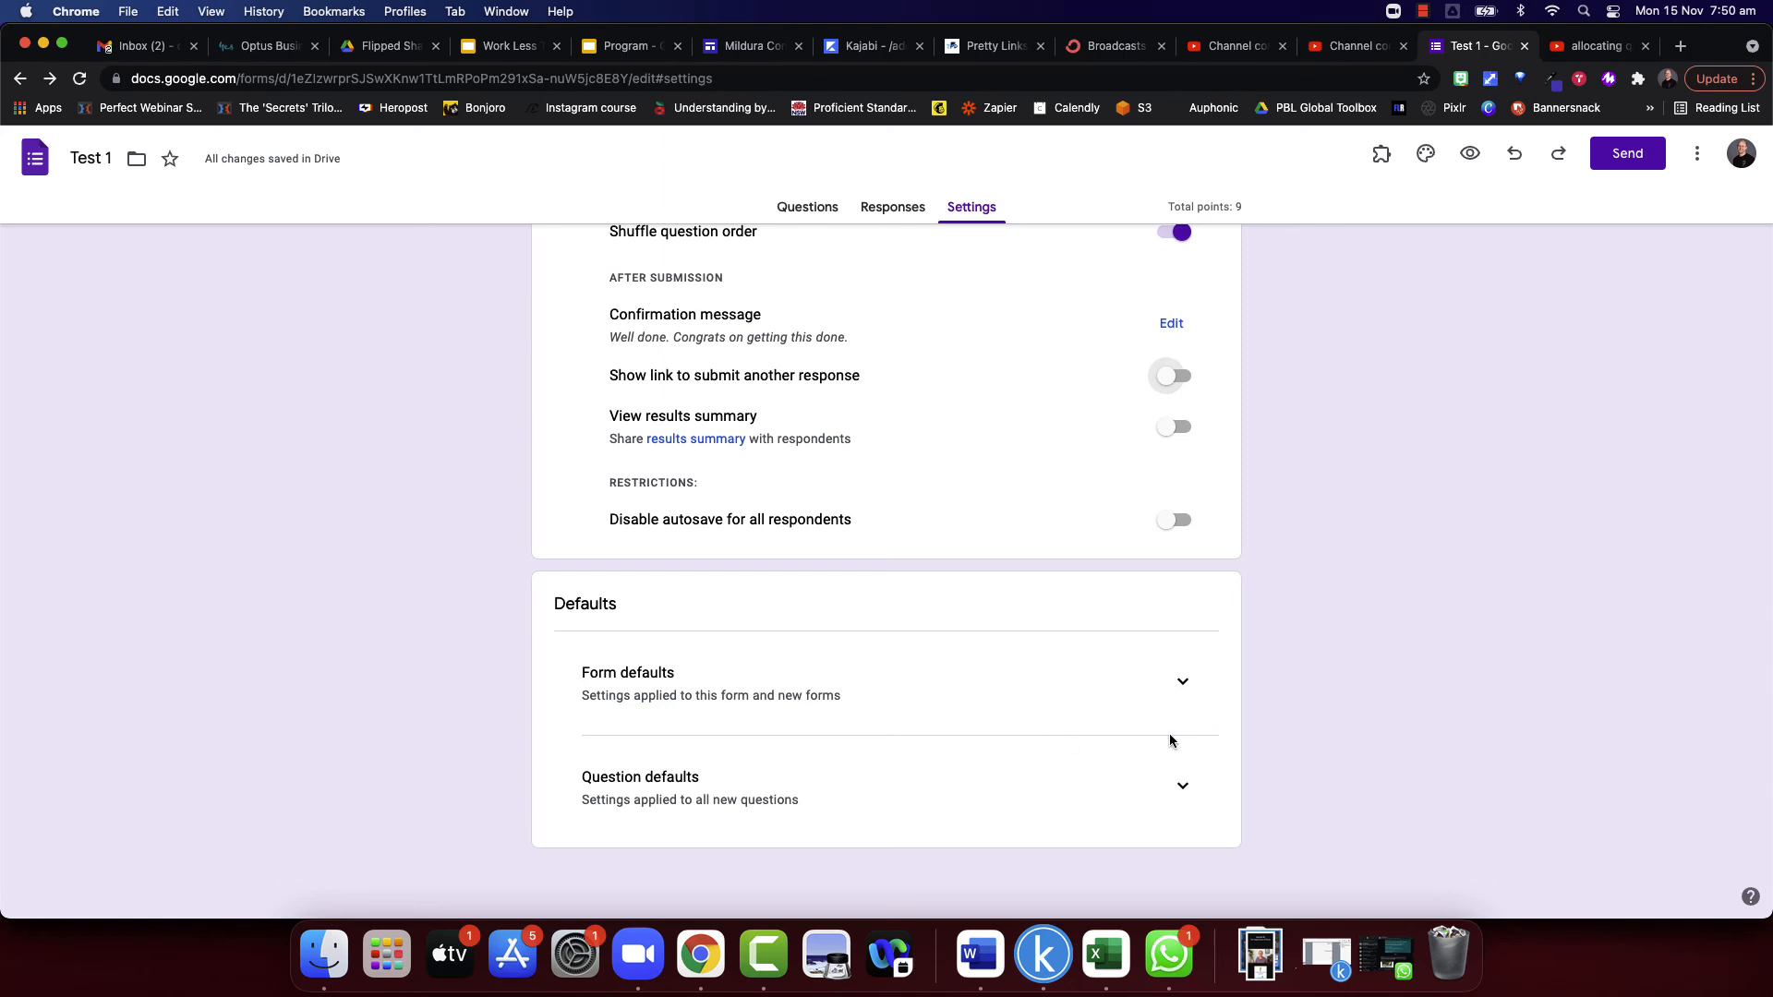
pyautogui.click(1183, 685)
pyautogui.scroll(-1, 1013, 724)
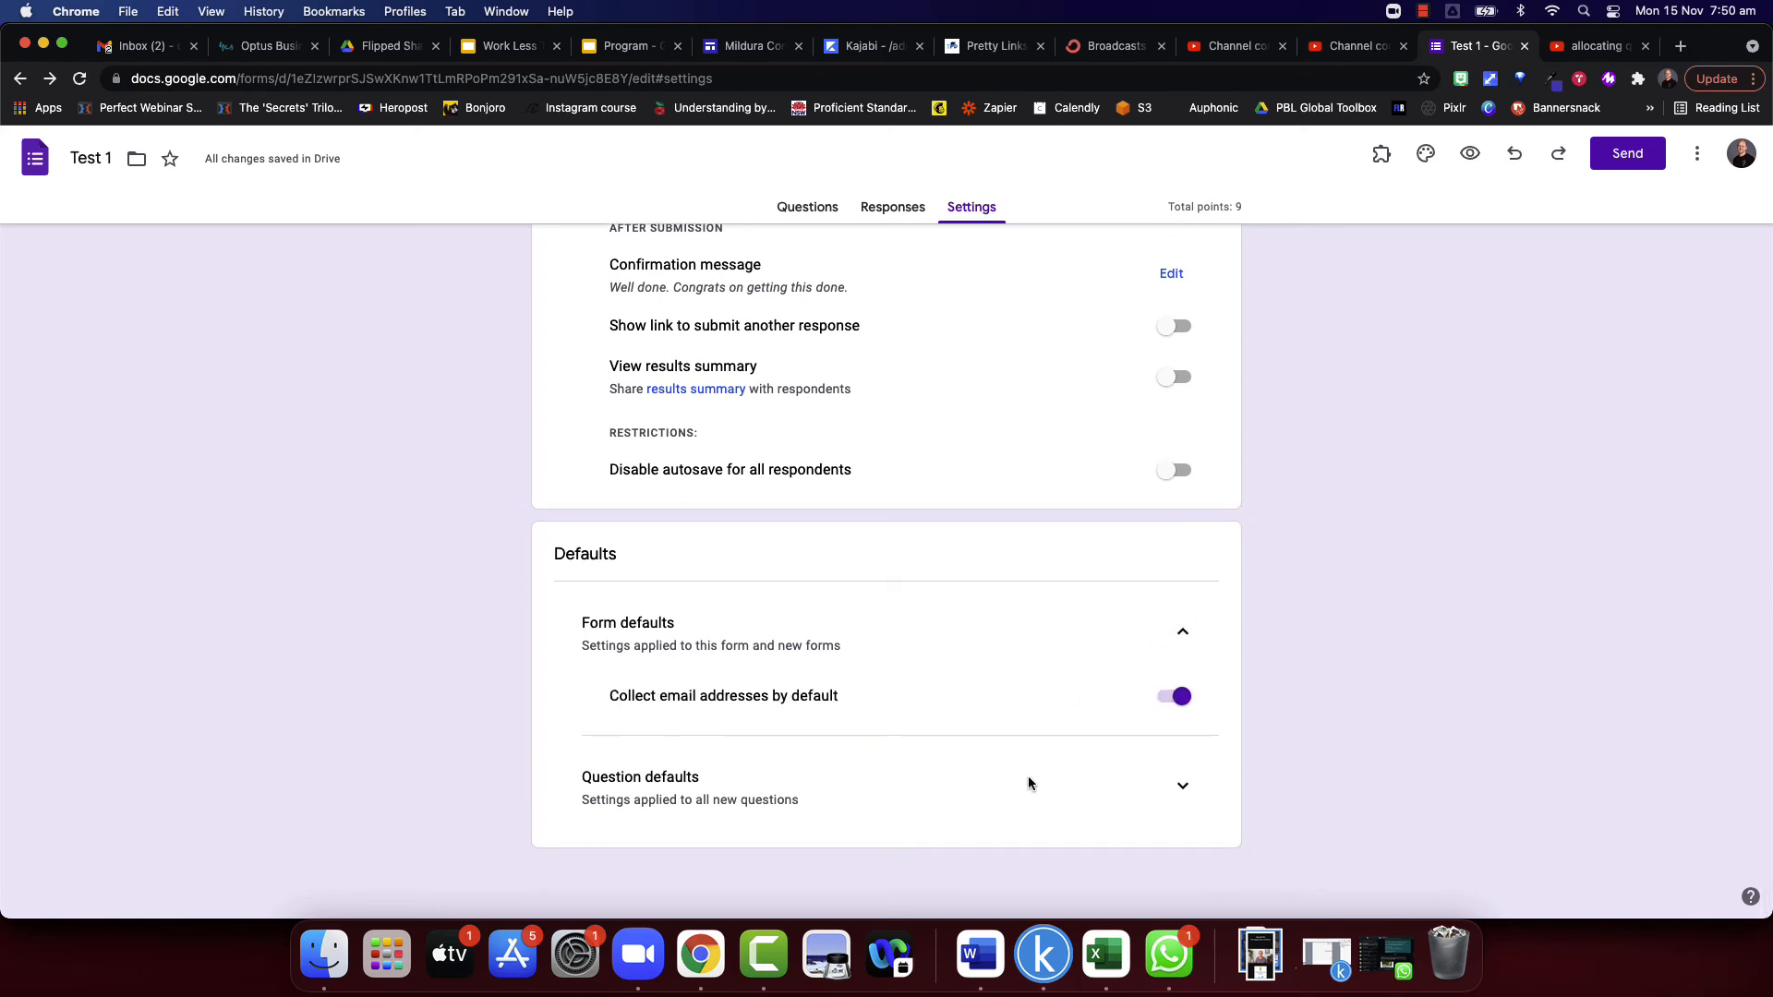
pyautogui.click(1183, 788)
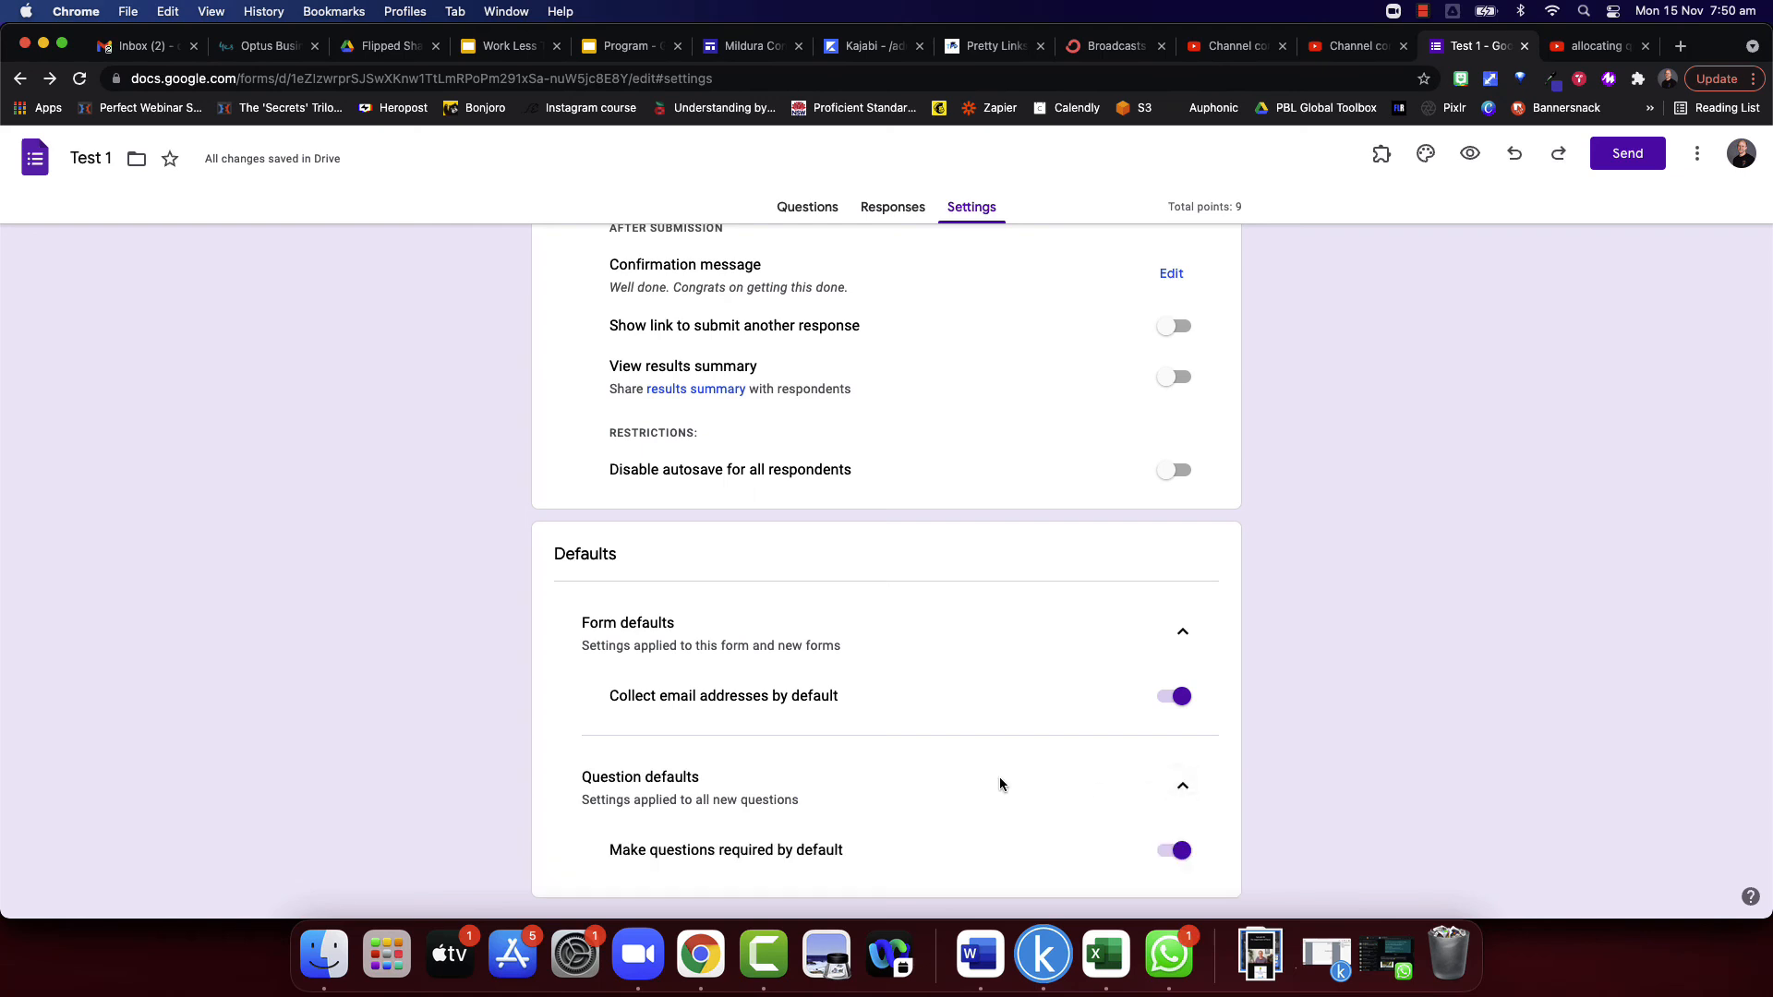
pyautogui.scroll(-1, 969, 778)
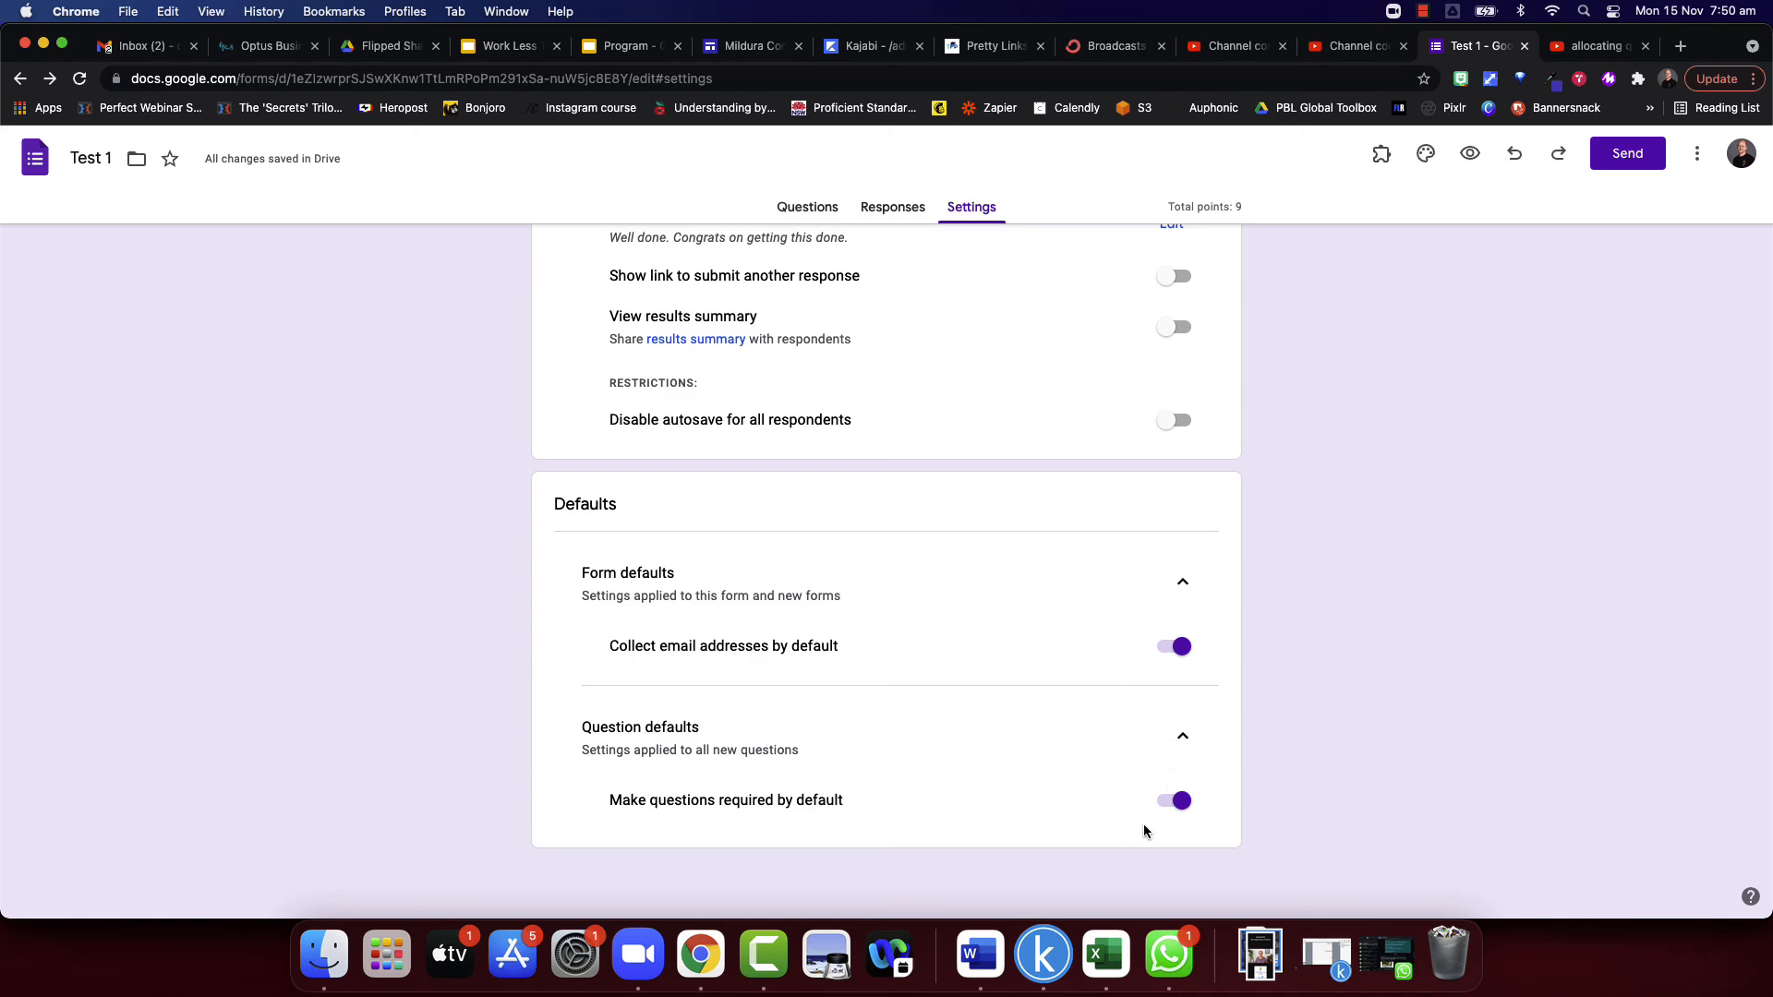
# - View the list of add-ons available for the form
pyautogui.scroll(10, 1003, 637)
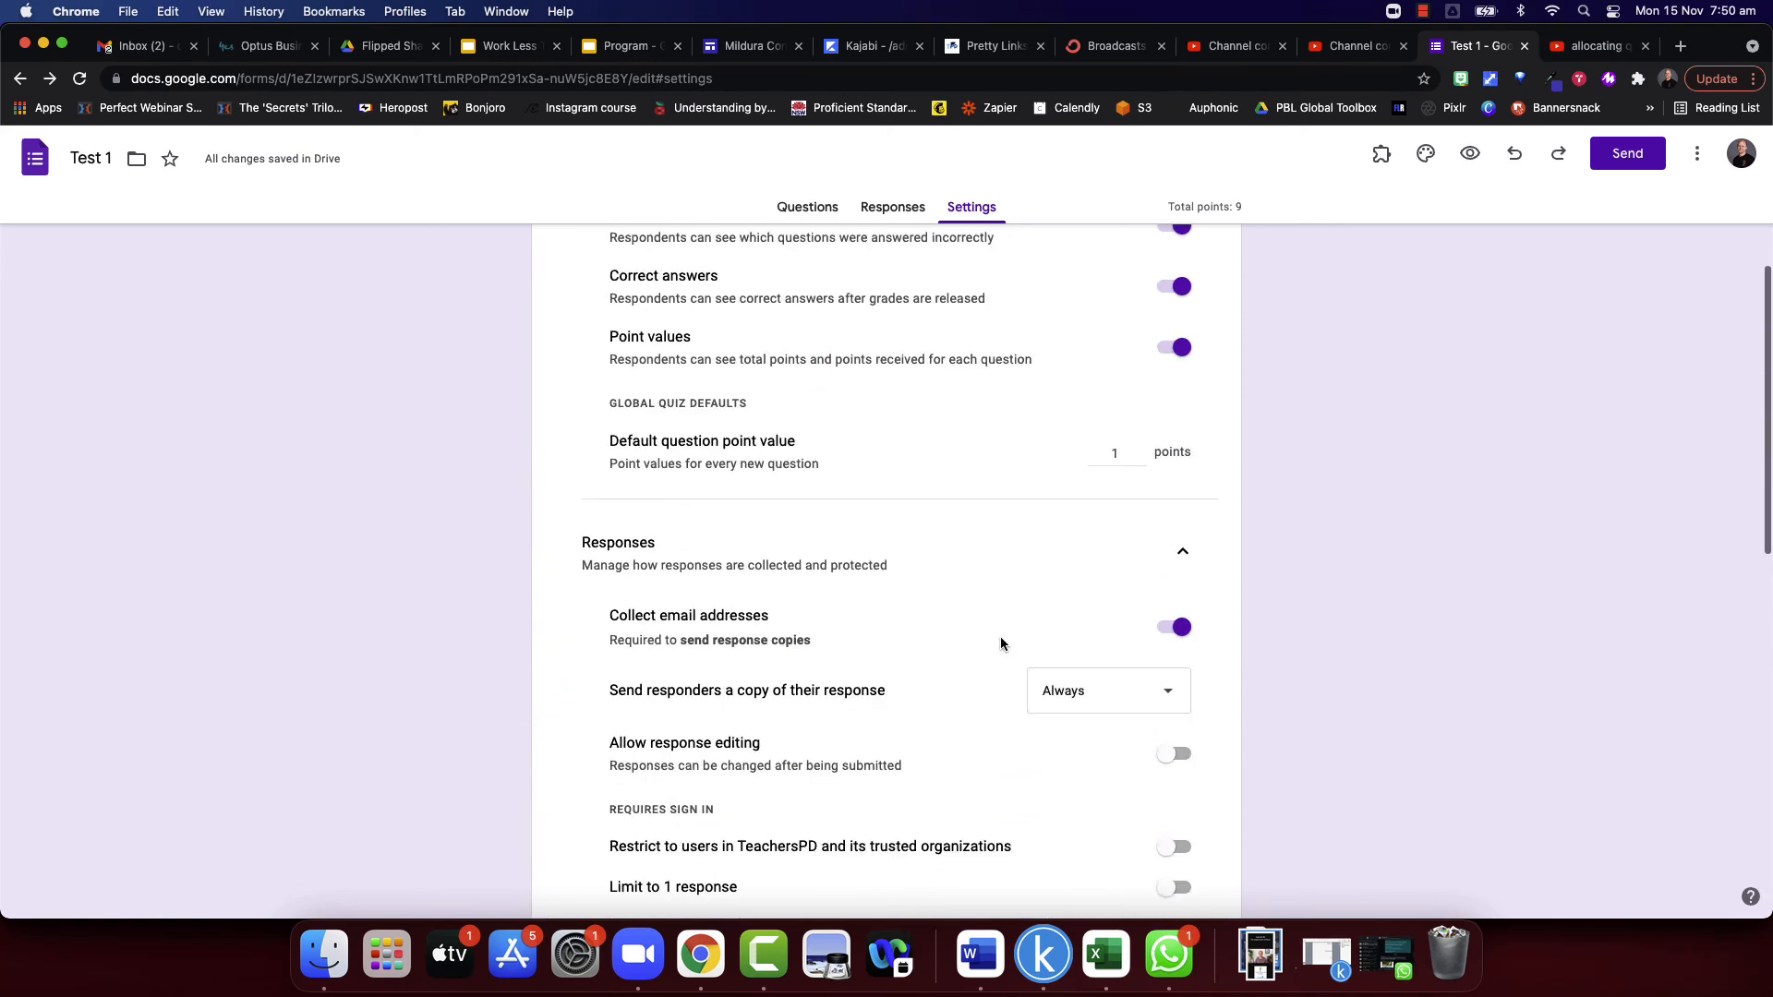
pyautogui.scroll(3, 1006, 591)
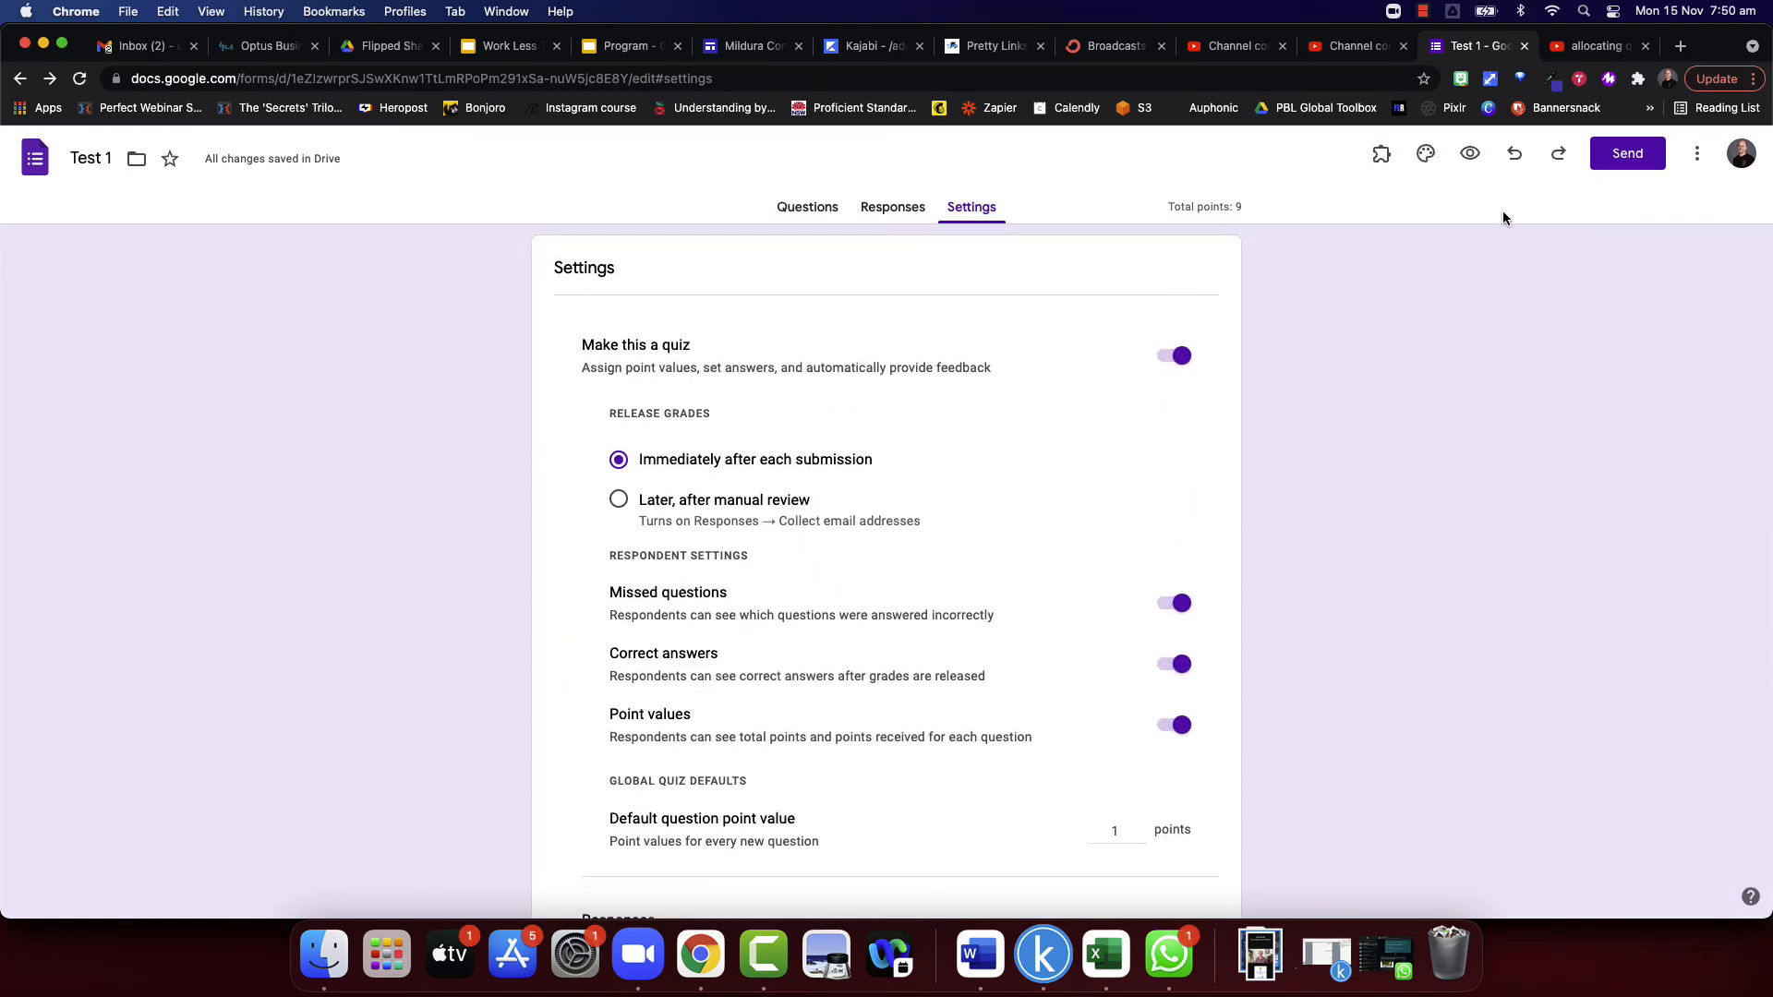
pyautogui.click(1376, 157)
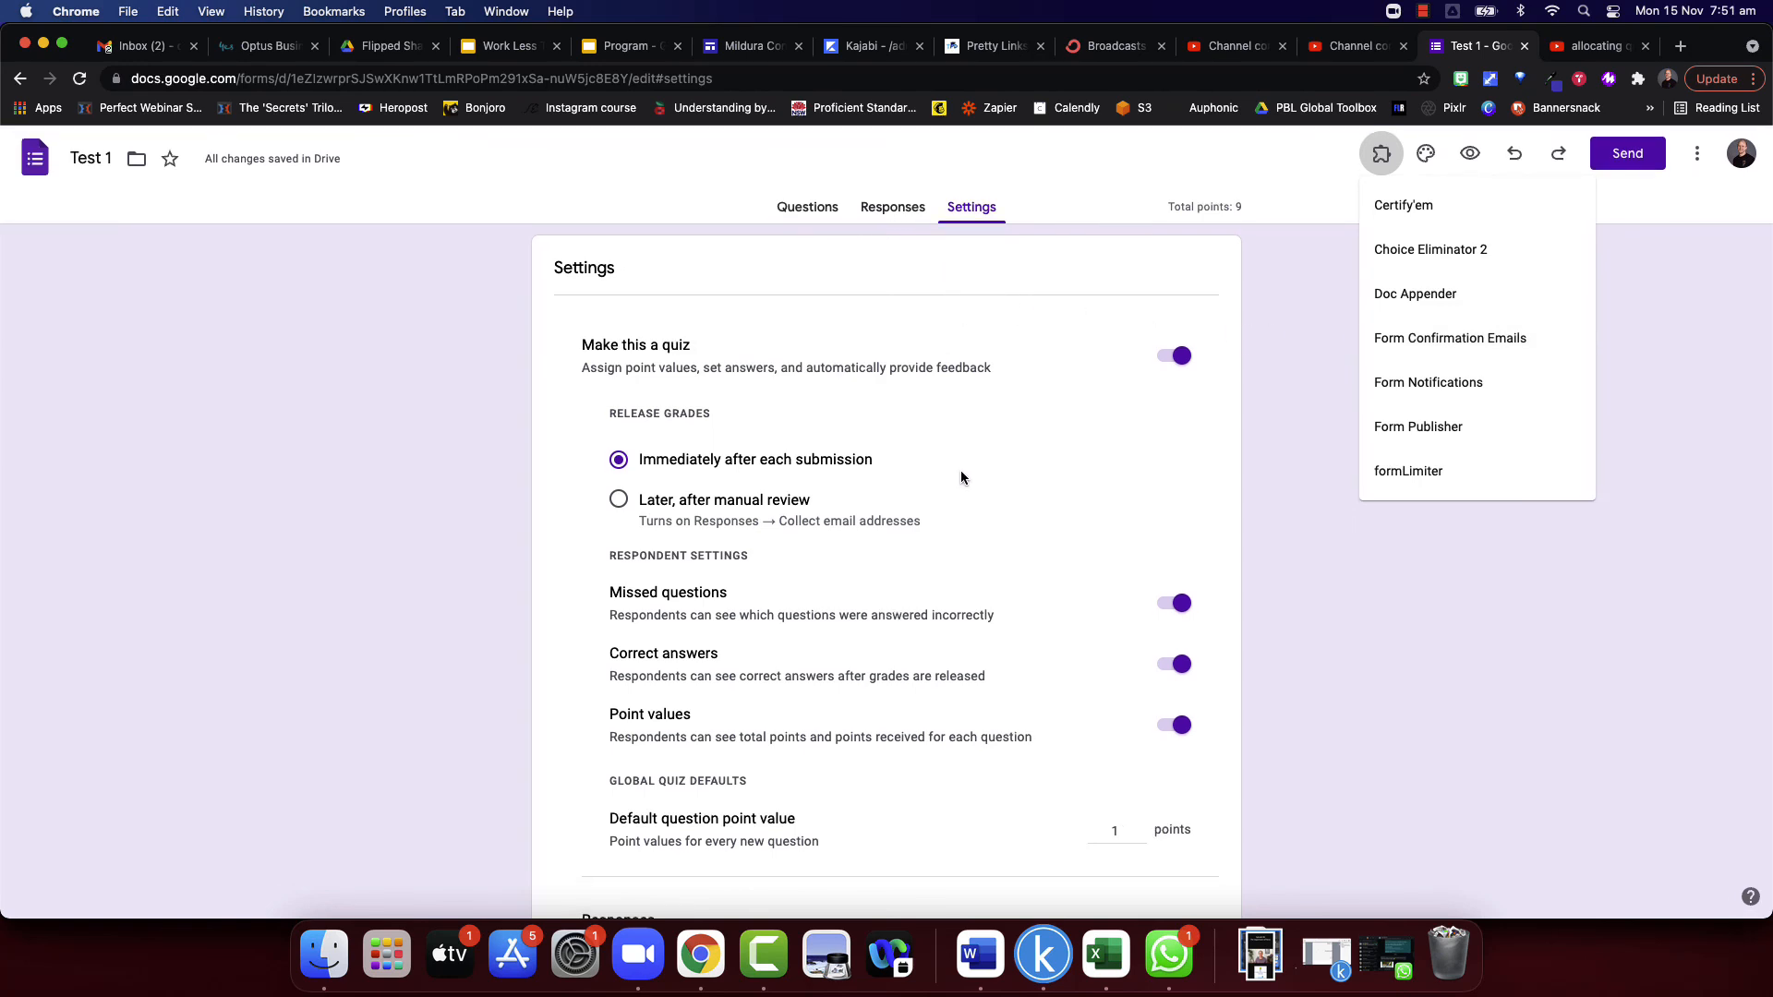
# - Review the options for managing the form's responses, such as email notifications, response destination and CSV download
pyautogui.click(902, 209)
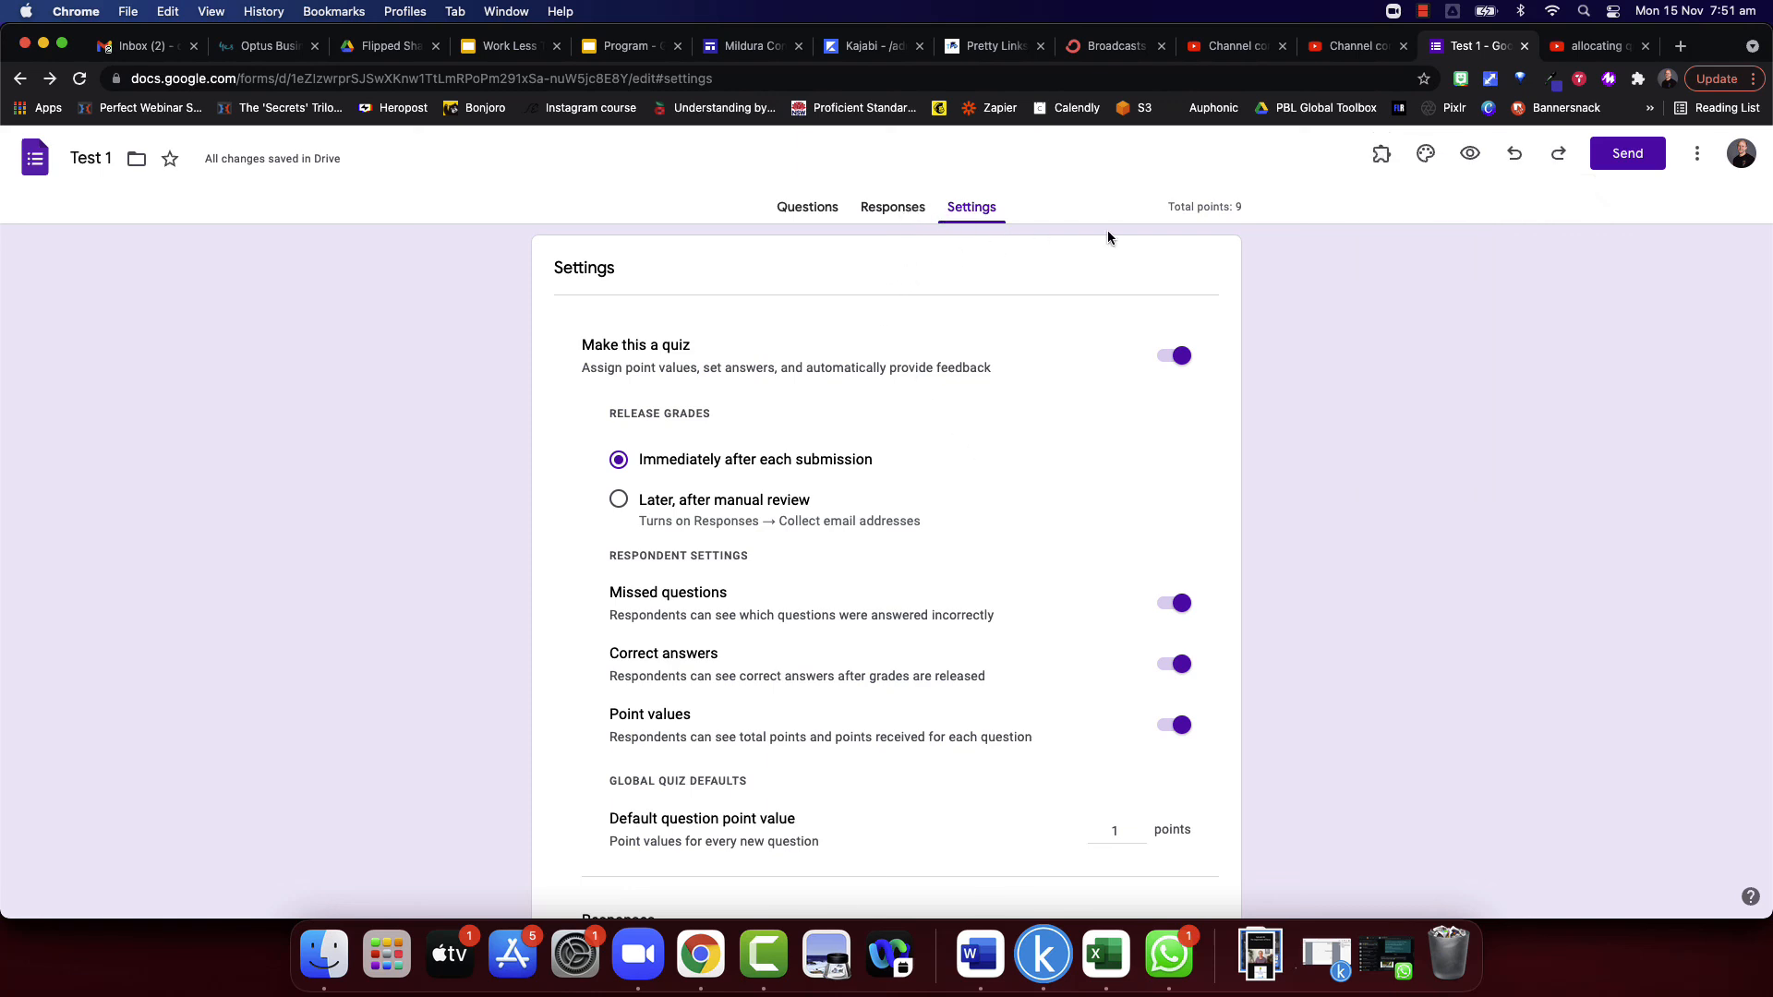
pyautogui.click(904, 205)
pyautogui.click(1211, 266)
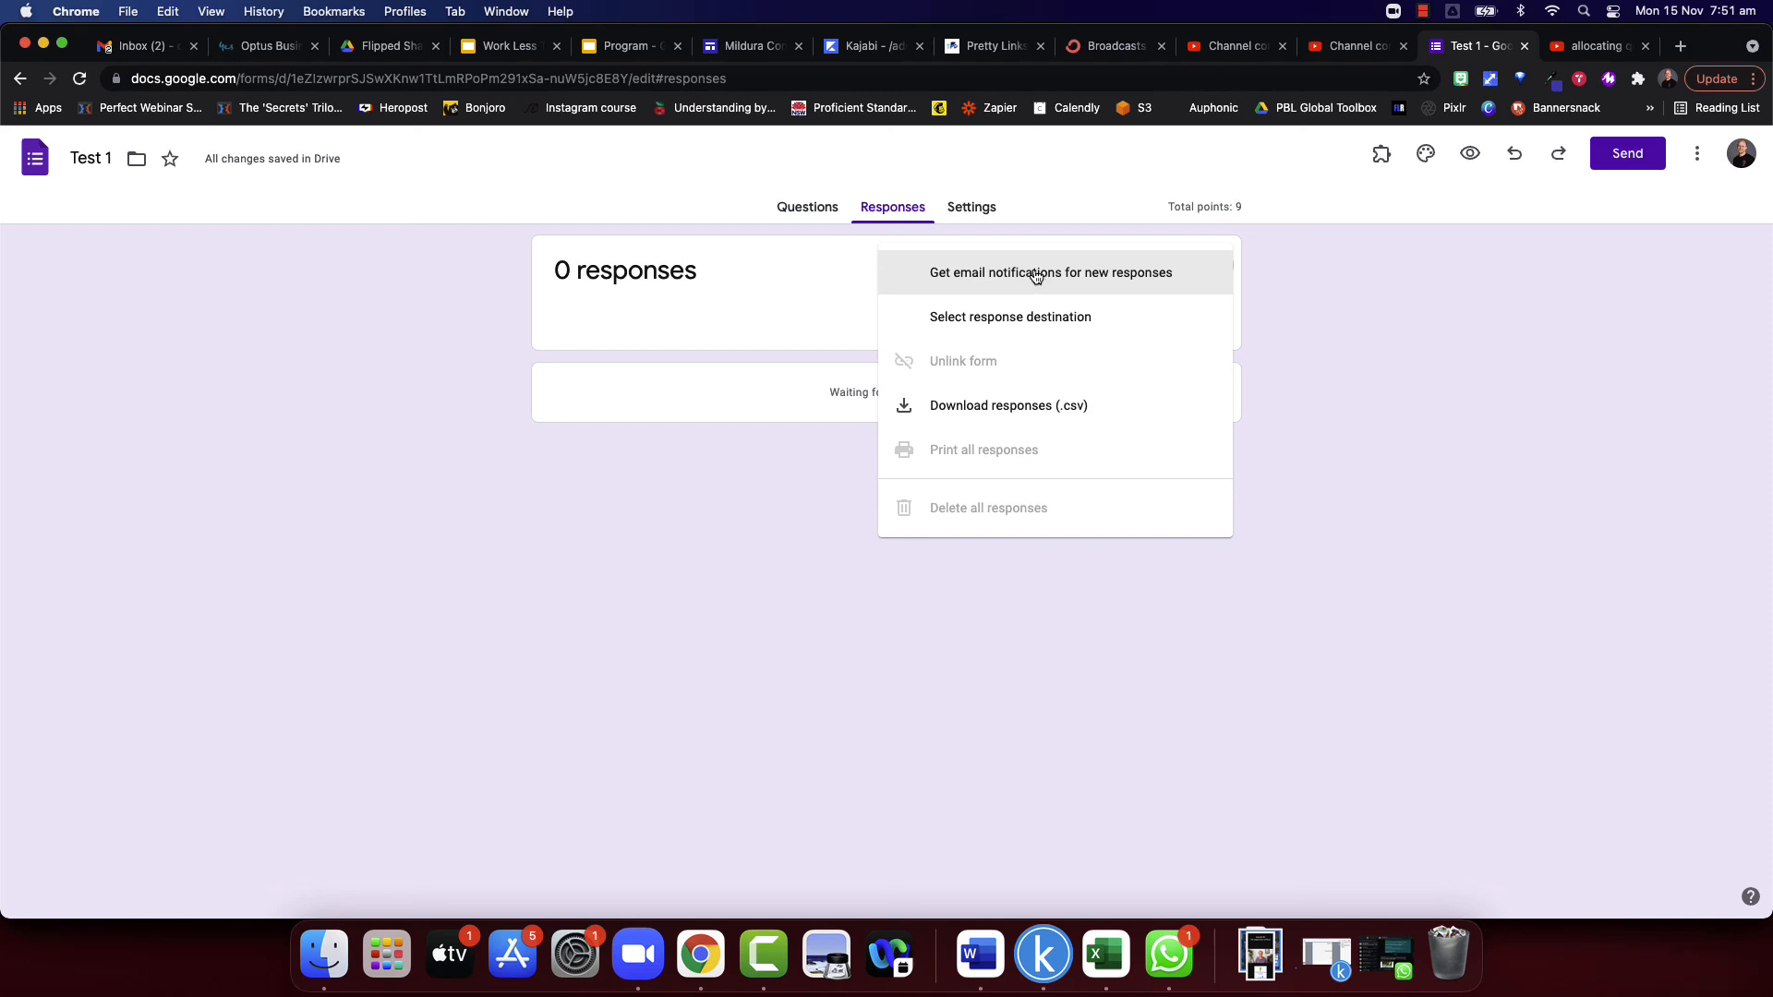
pyautogui.click(1394, 213)
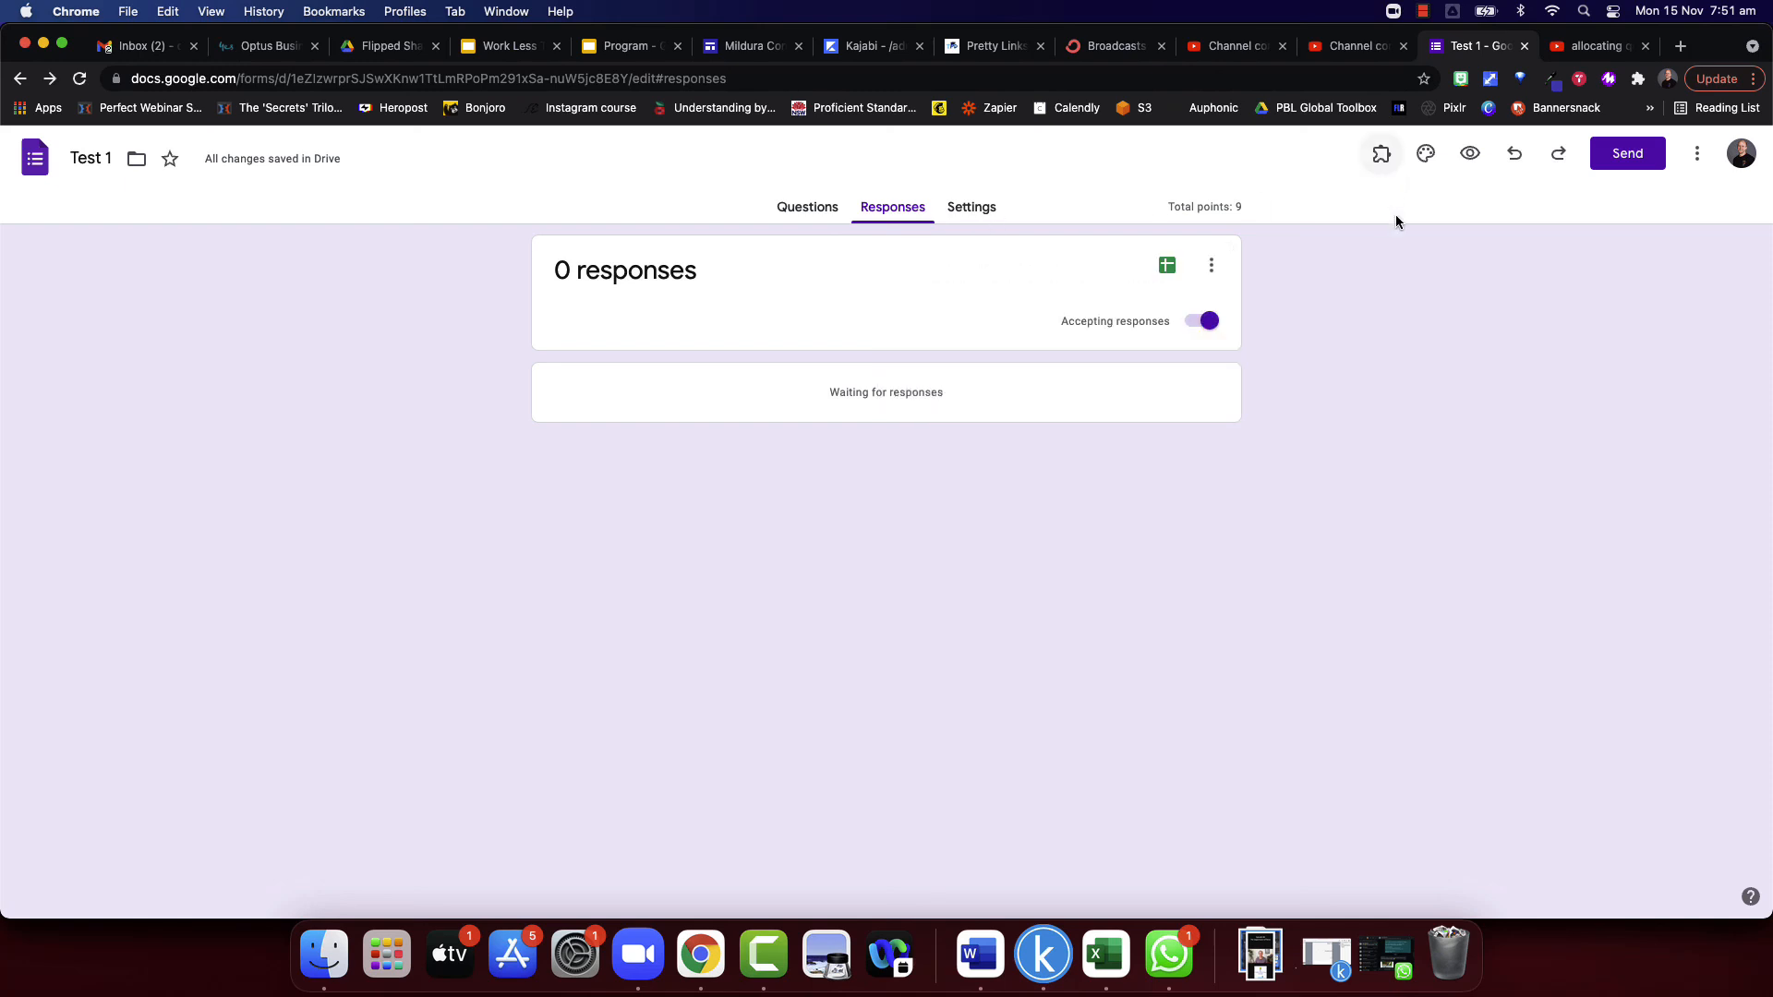
# - Check the form's add-ons list again and display the theme options for header, colours and font style
pyautogui.click(1382, 154)
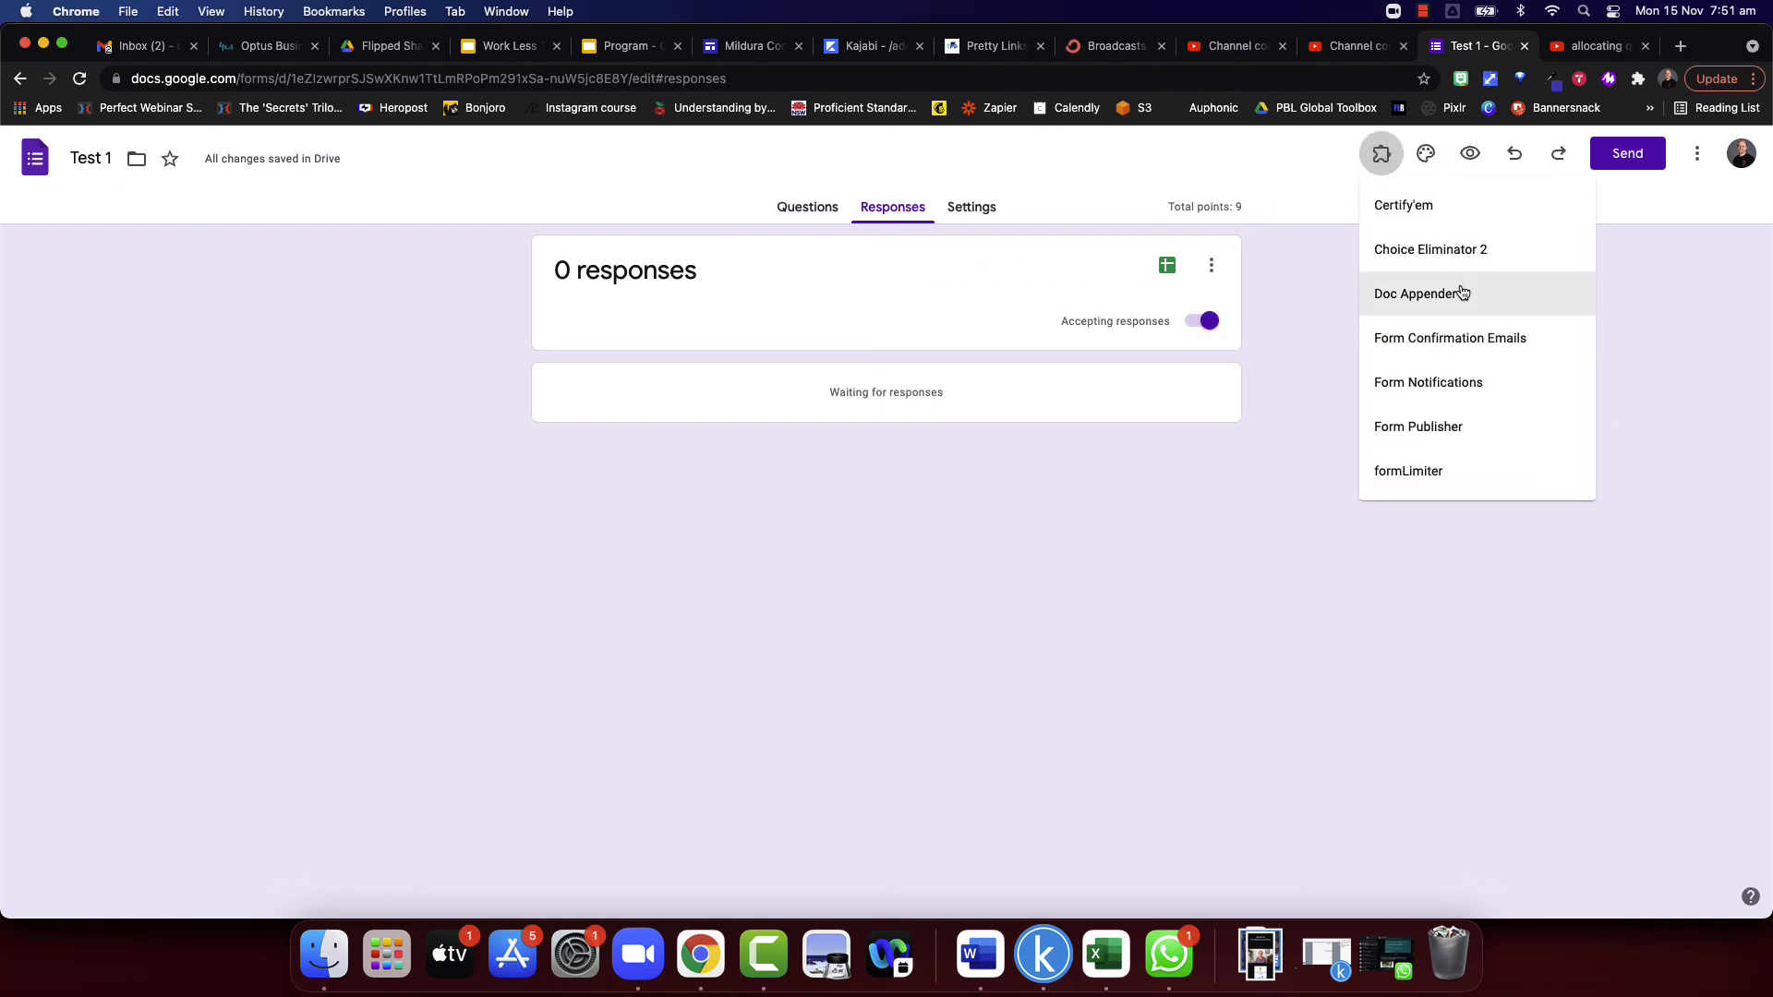
pyautogui.click(1426, 154)
pyautogui.click(1426, 154)
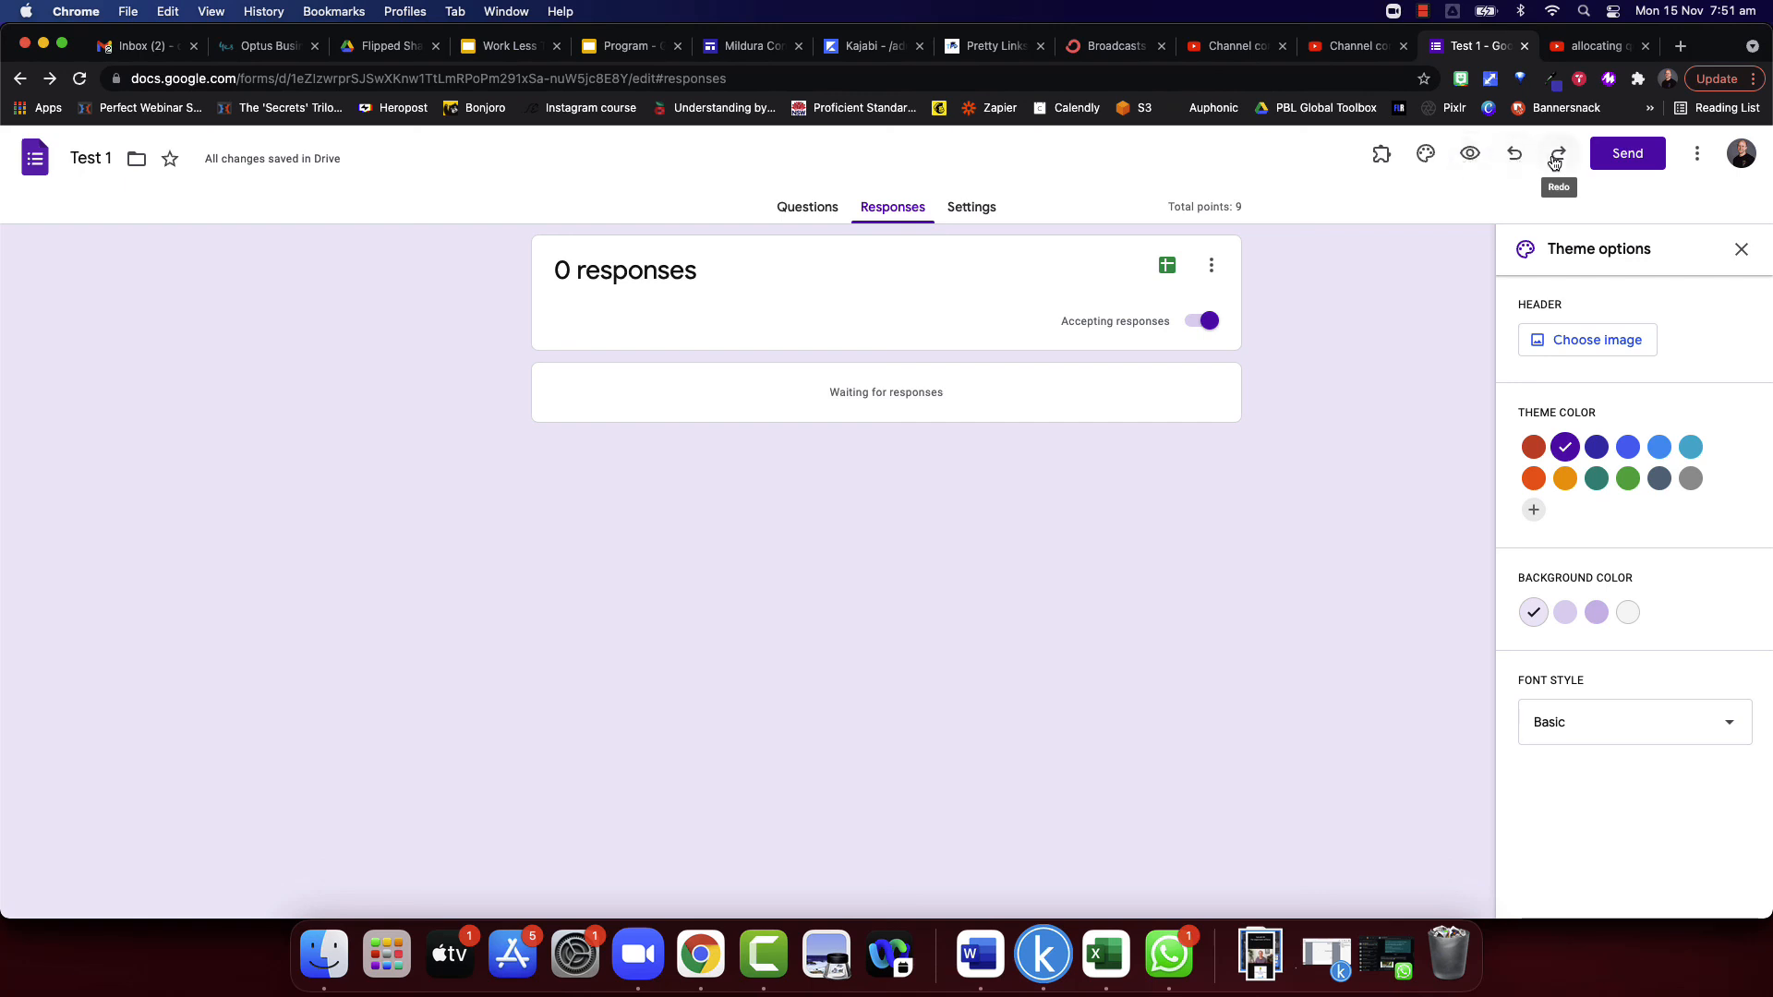
# - Browse the Google Workspace Marketplace for add-ons that work with Forms, looking through timers, response limiters, notifications and quiz tools, and close it
pyautogui.click(1697, 153)
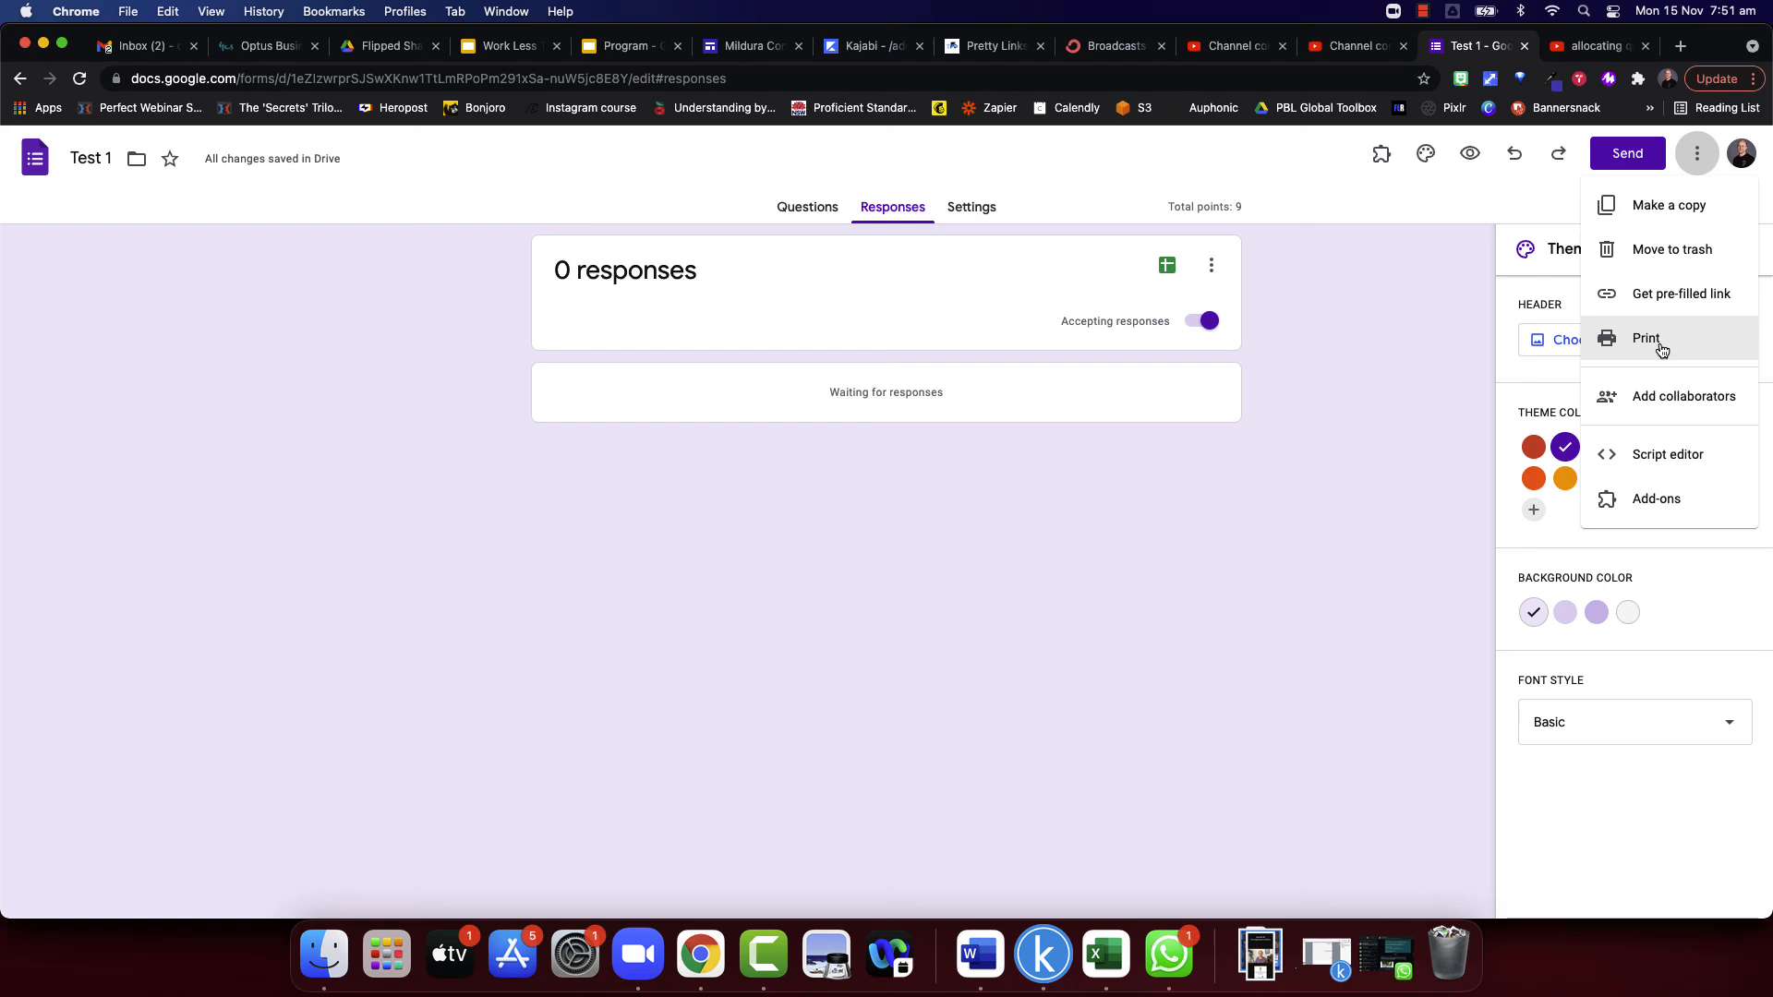
pyautogui.click(1638, 499)
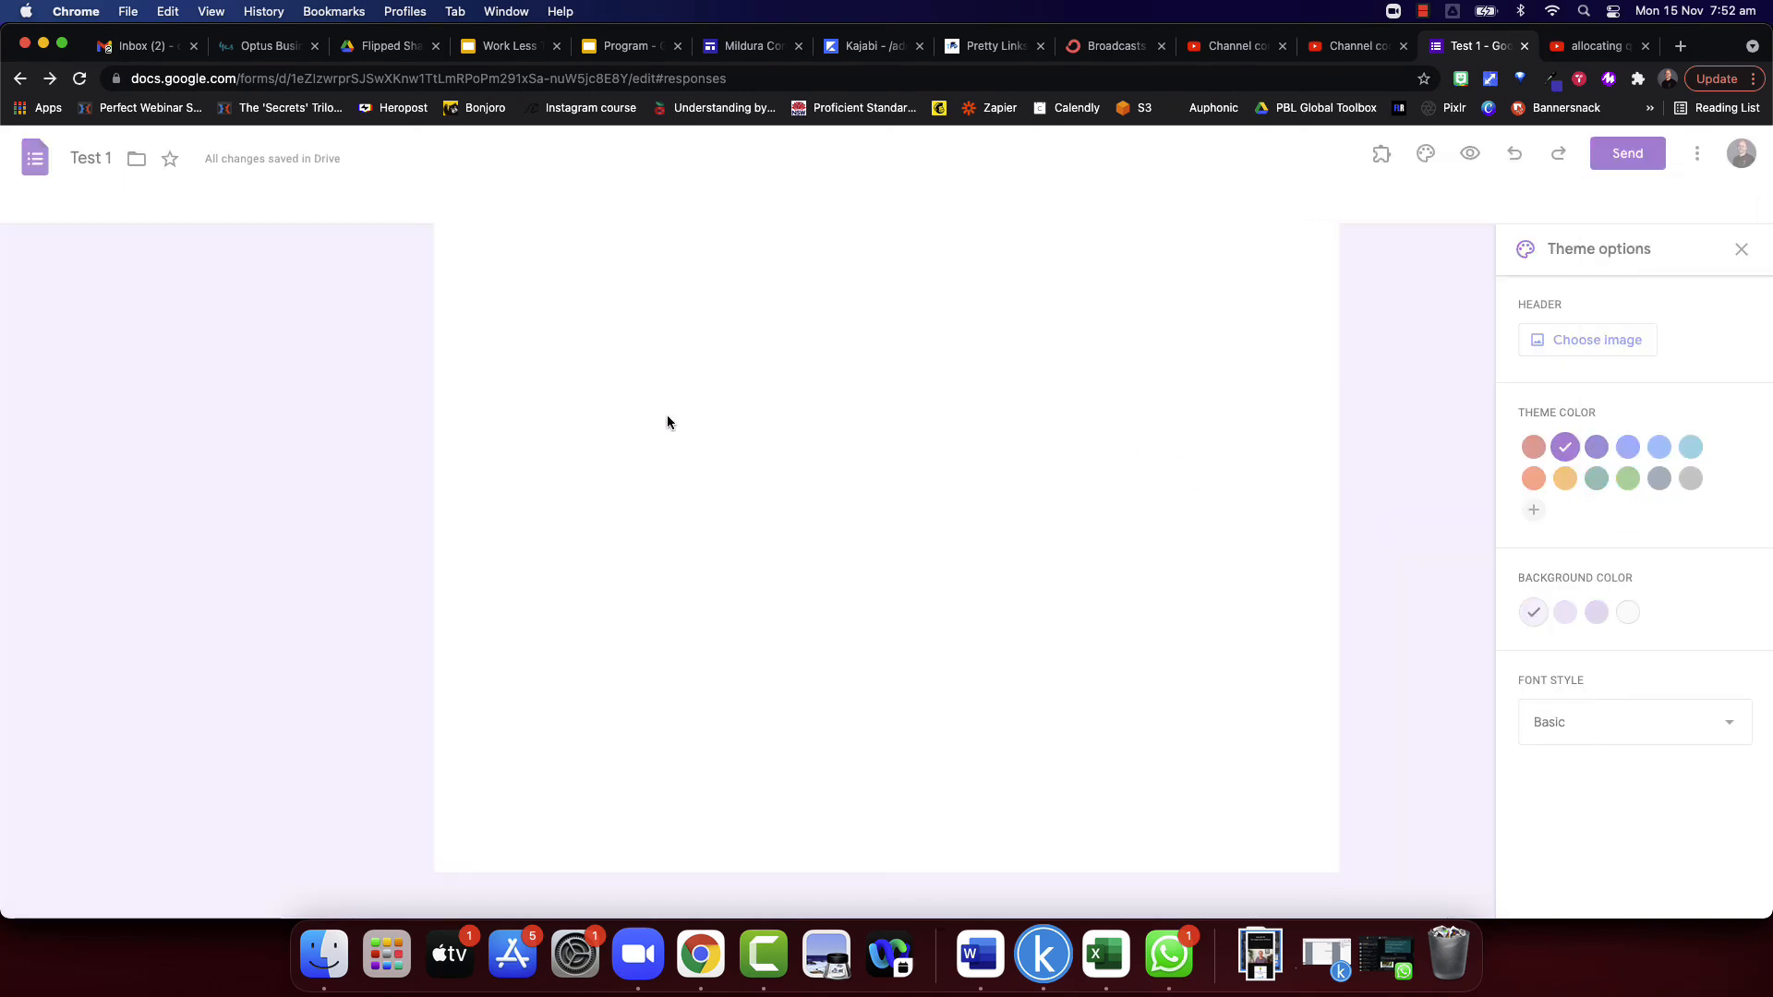
pyautogui.scroll(-1, 925, 458)
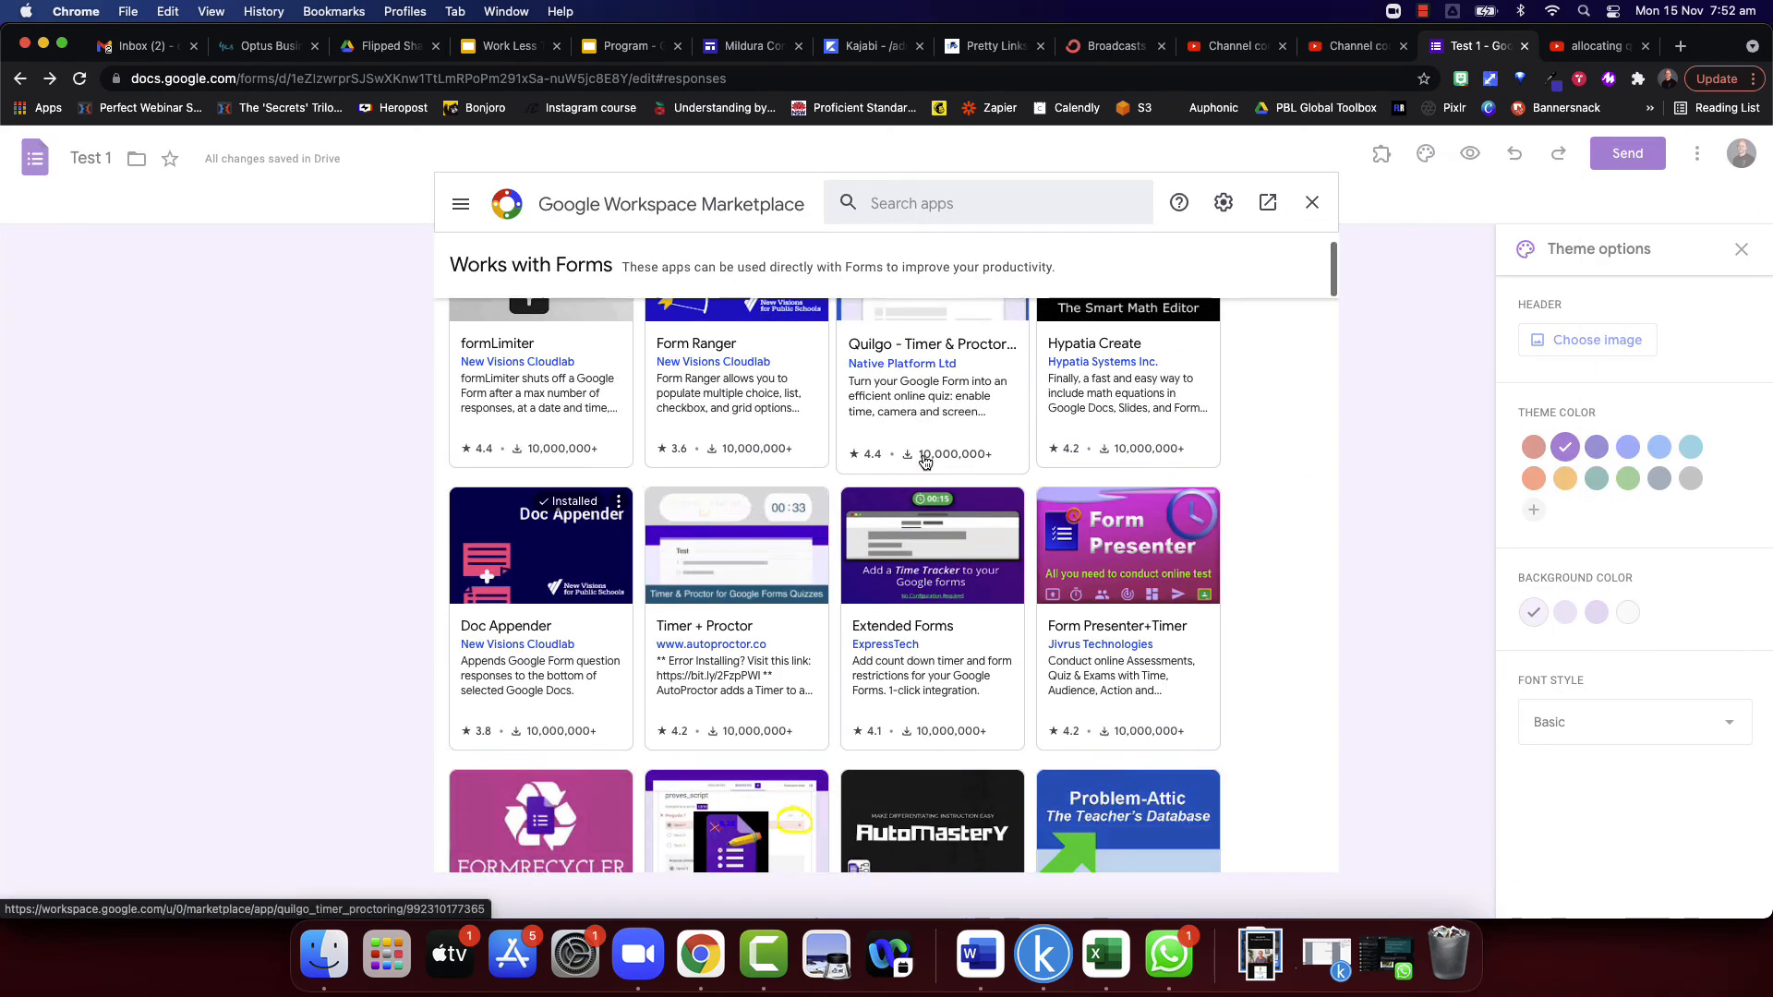
pyautogui.scroll(-7, 925, 462)
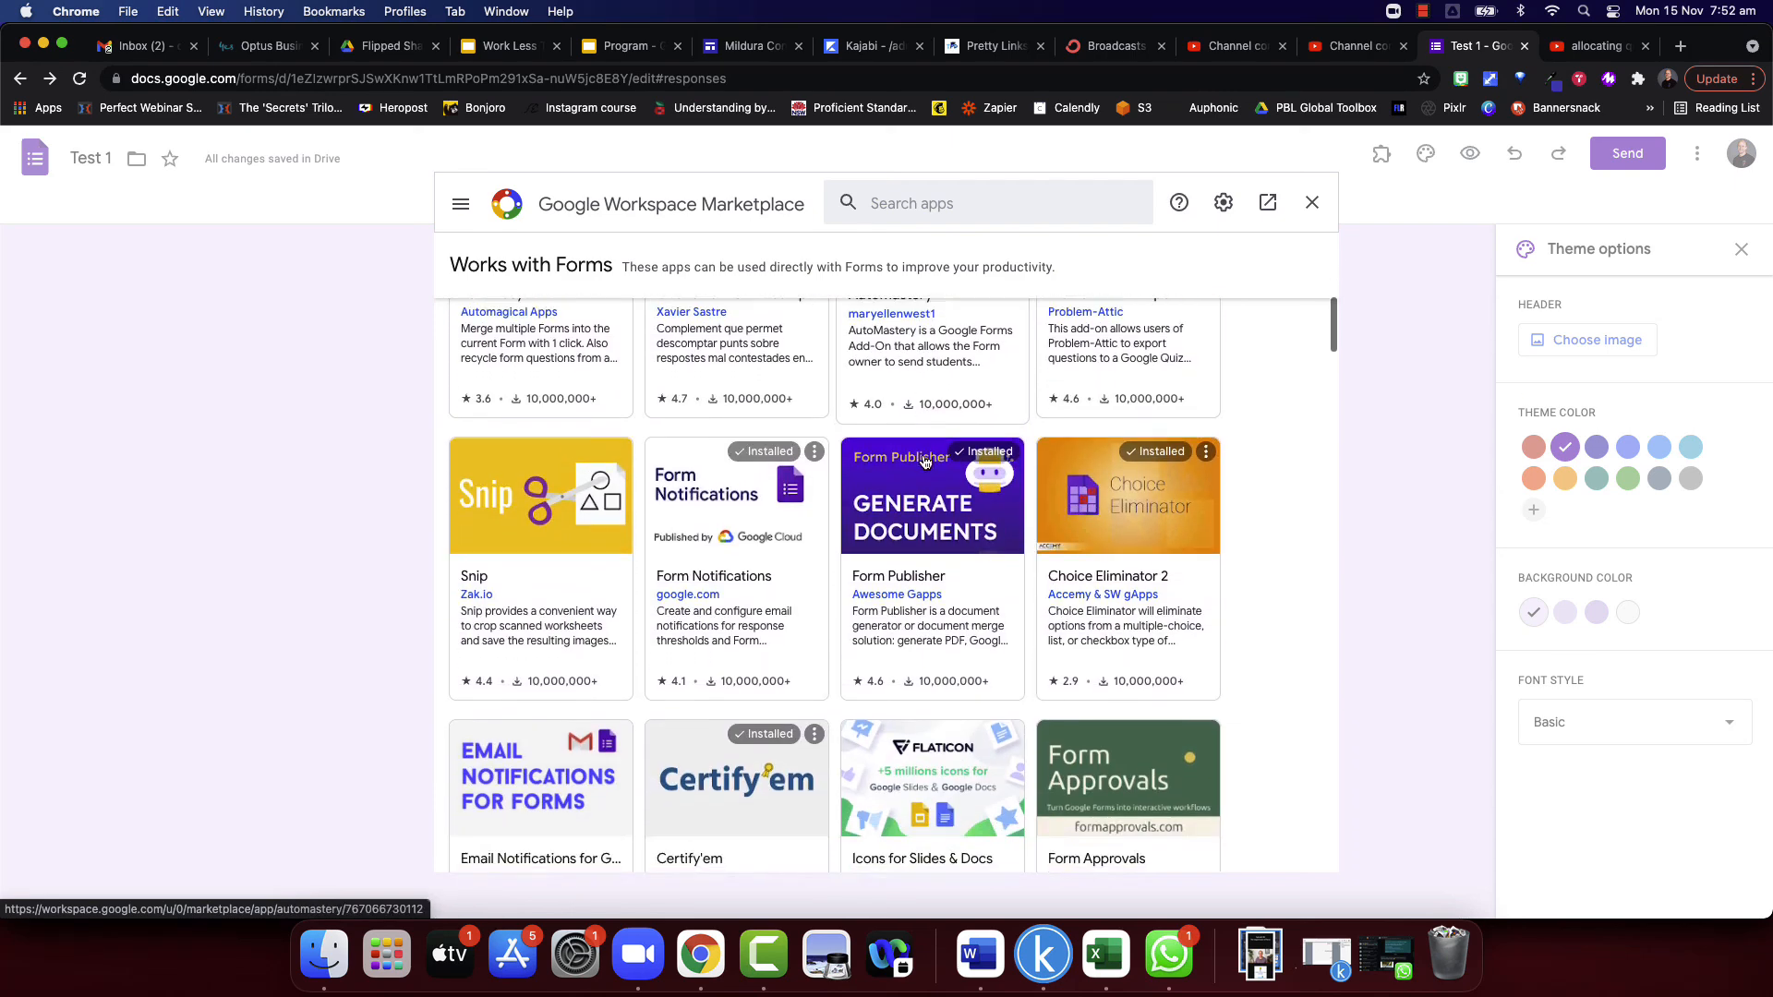
pyautogui.scroll(-3, 924, 462)
pyautogui.scroll(3, 1112, 508)
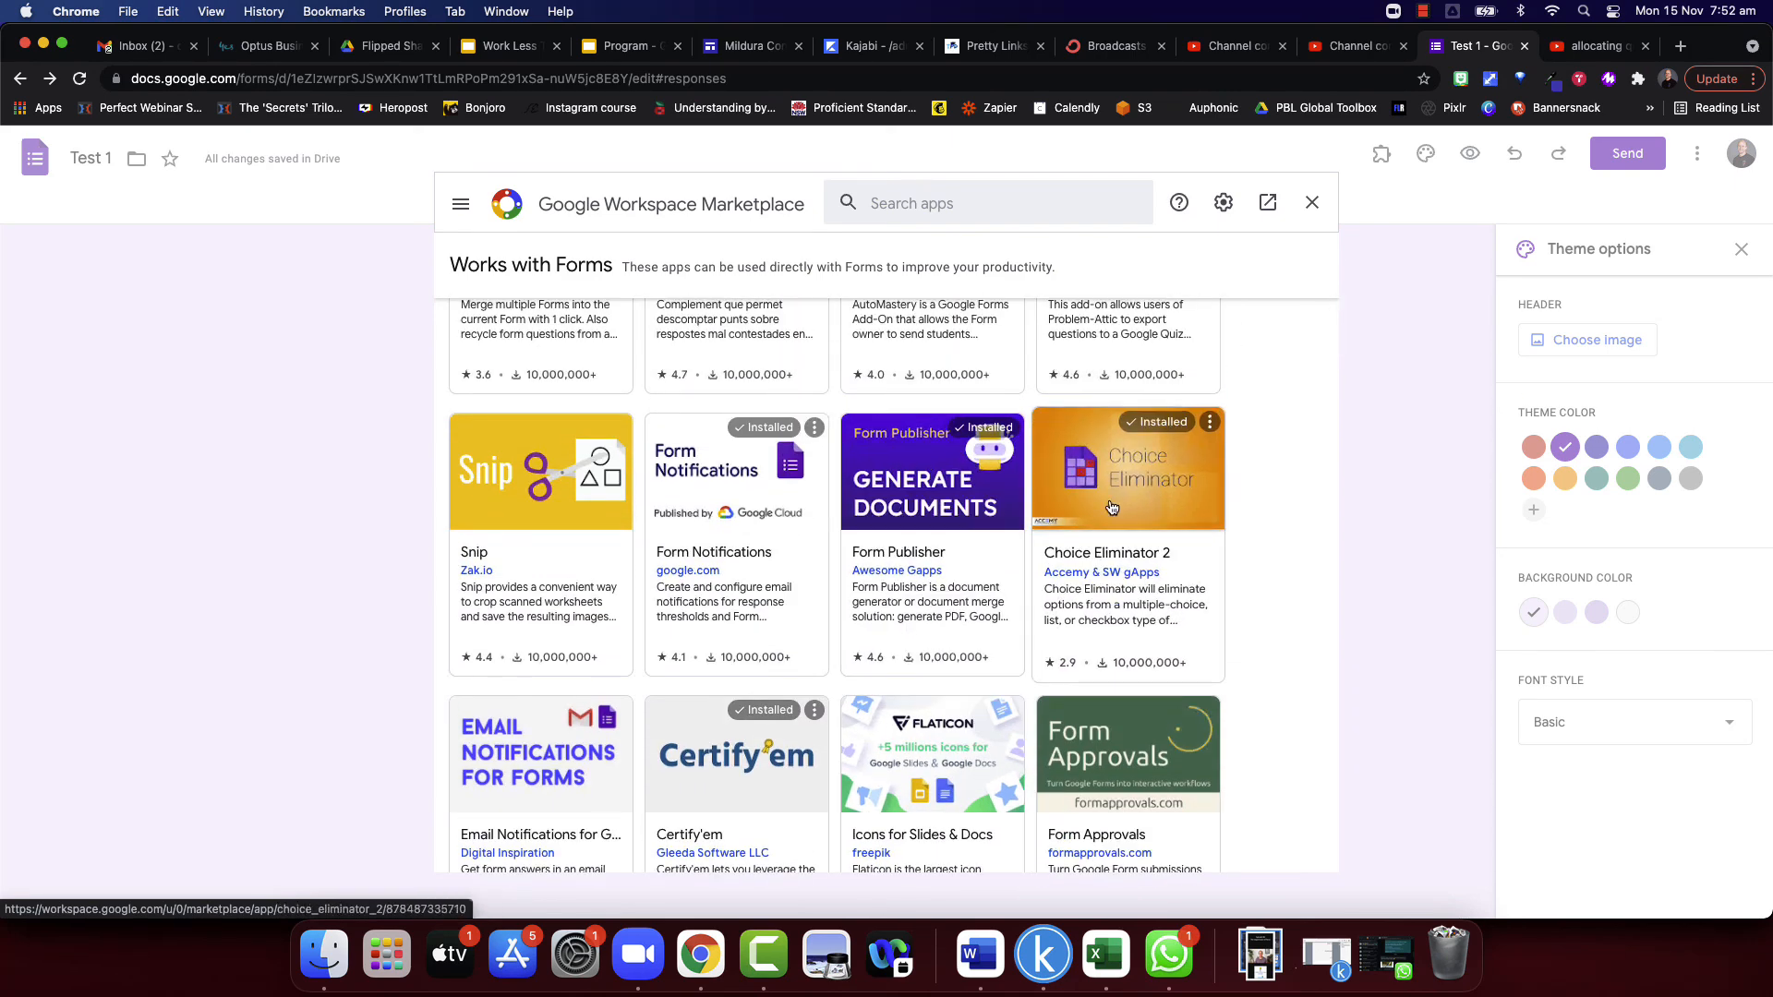
pyautogui.scroll(-5, 924, 517)
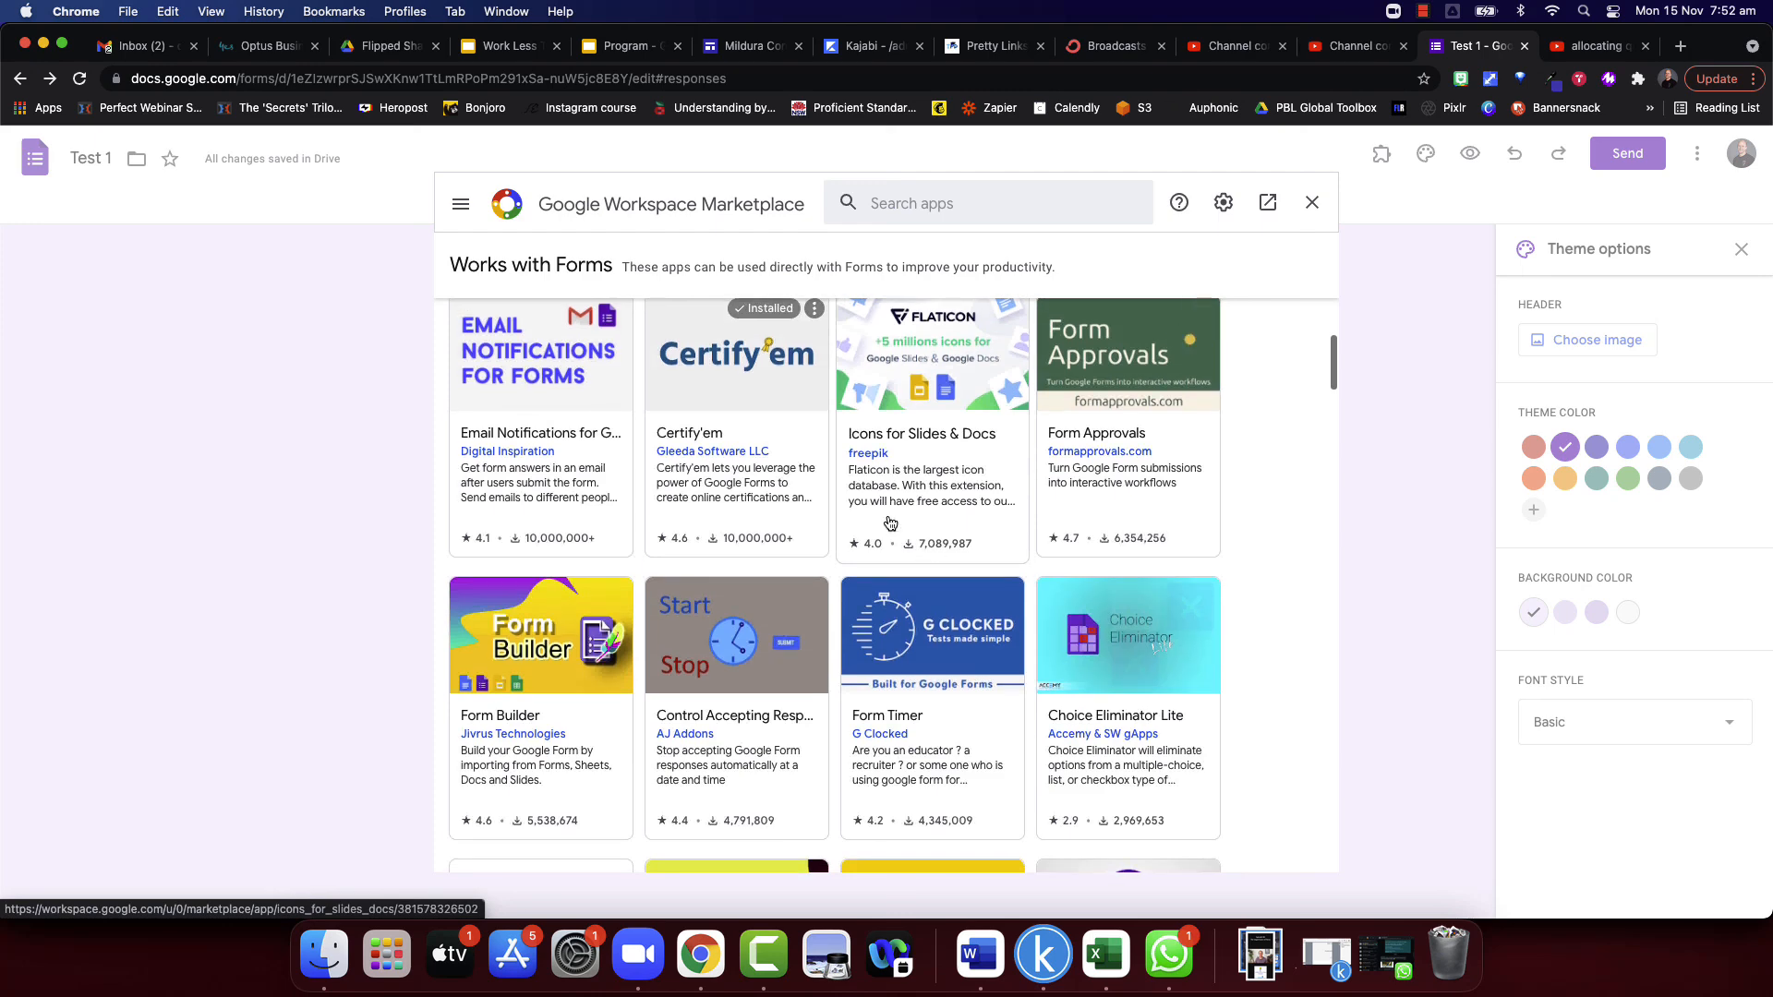
pyautogui.scroll(-5, 766, 485)
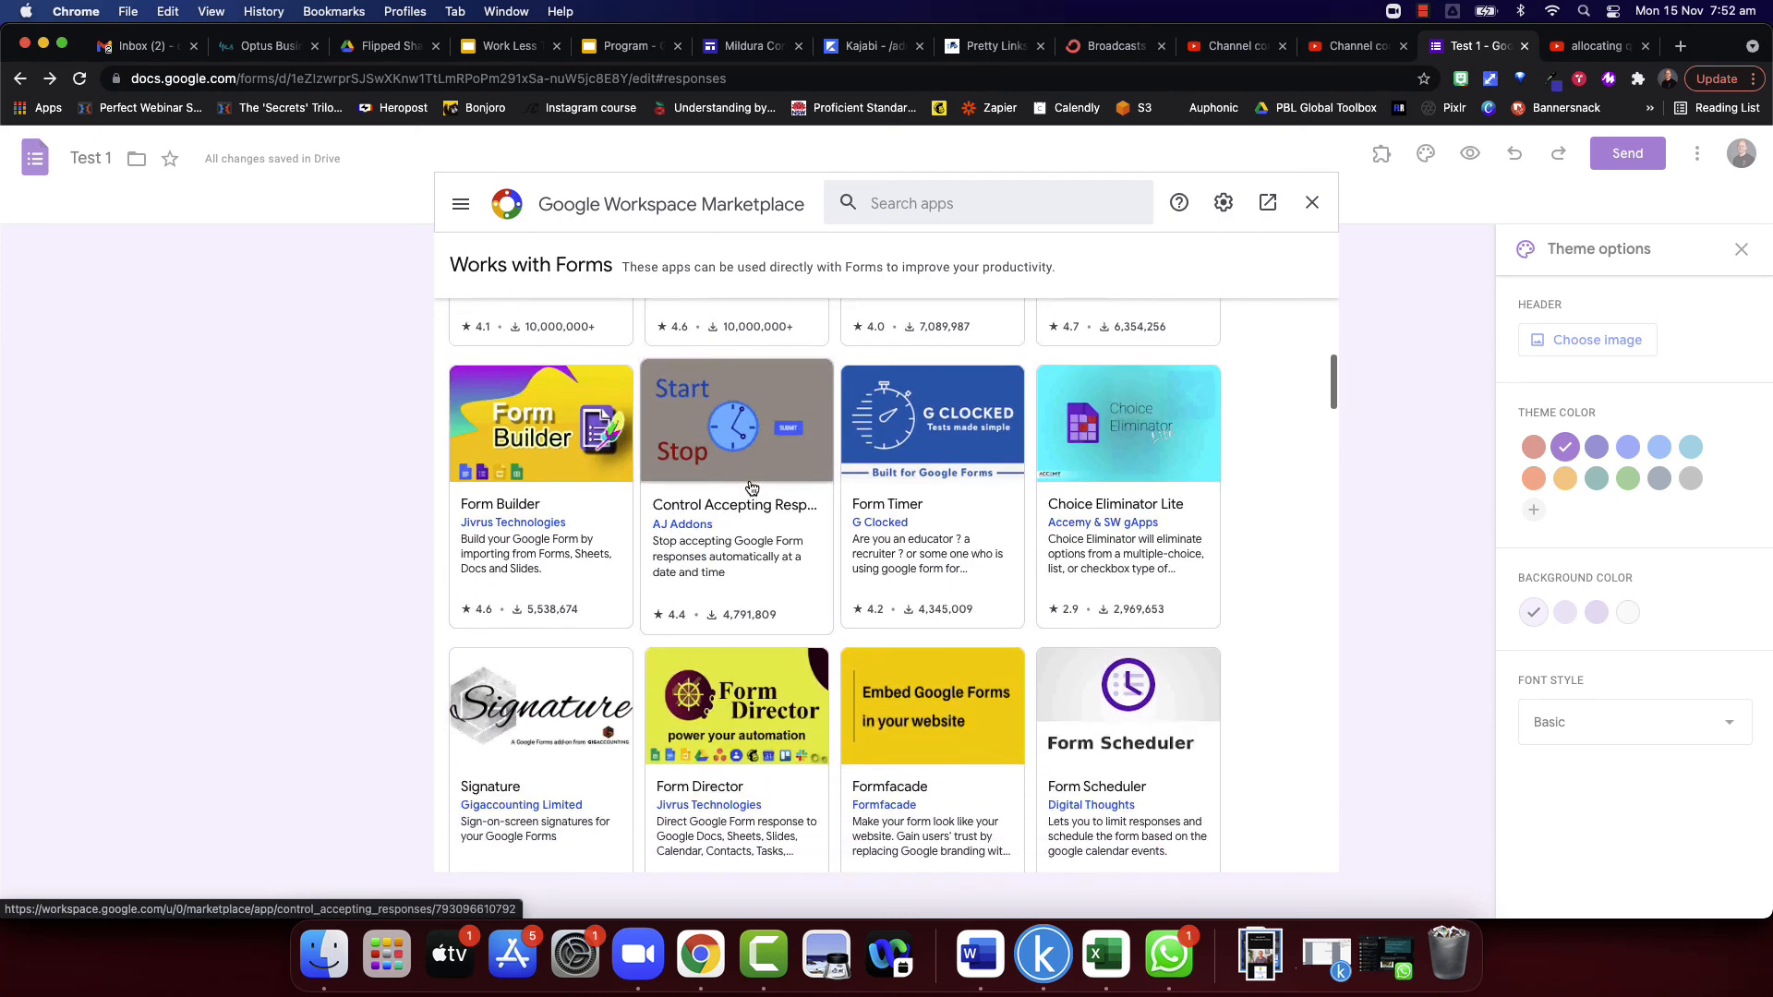
pyautogui.scroll(-2, 909, 491)
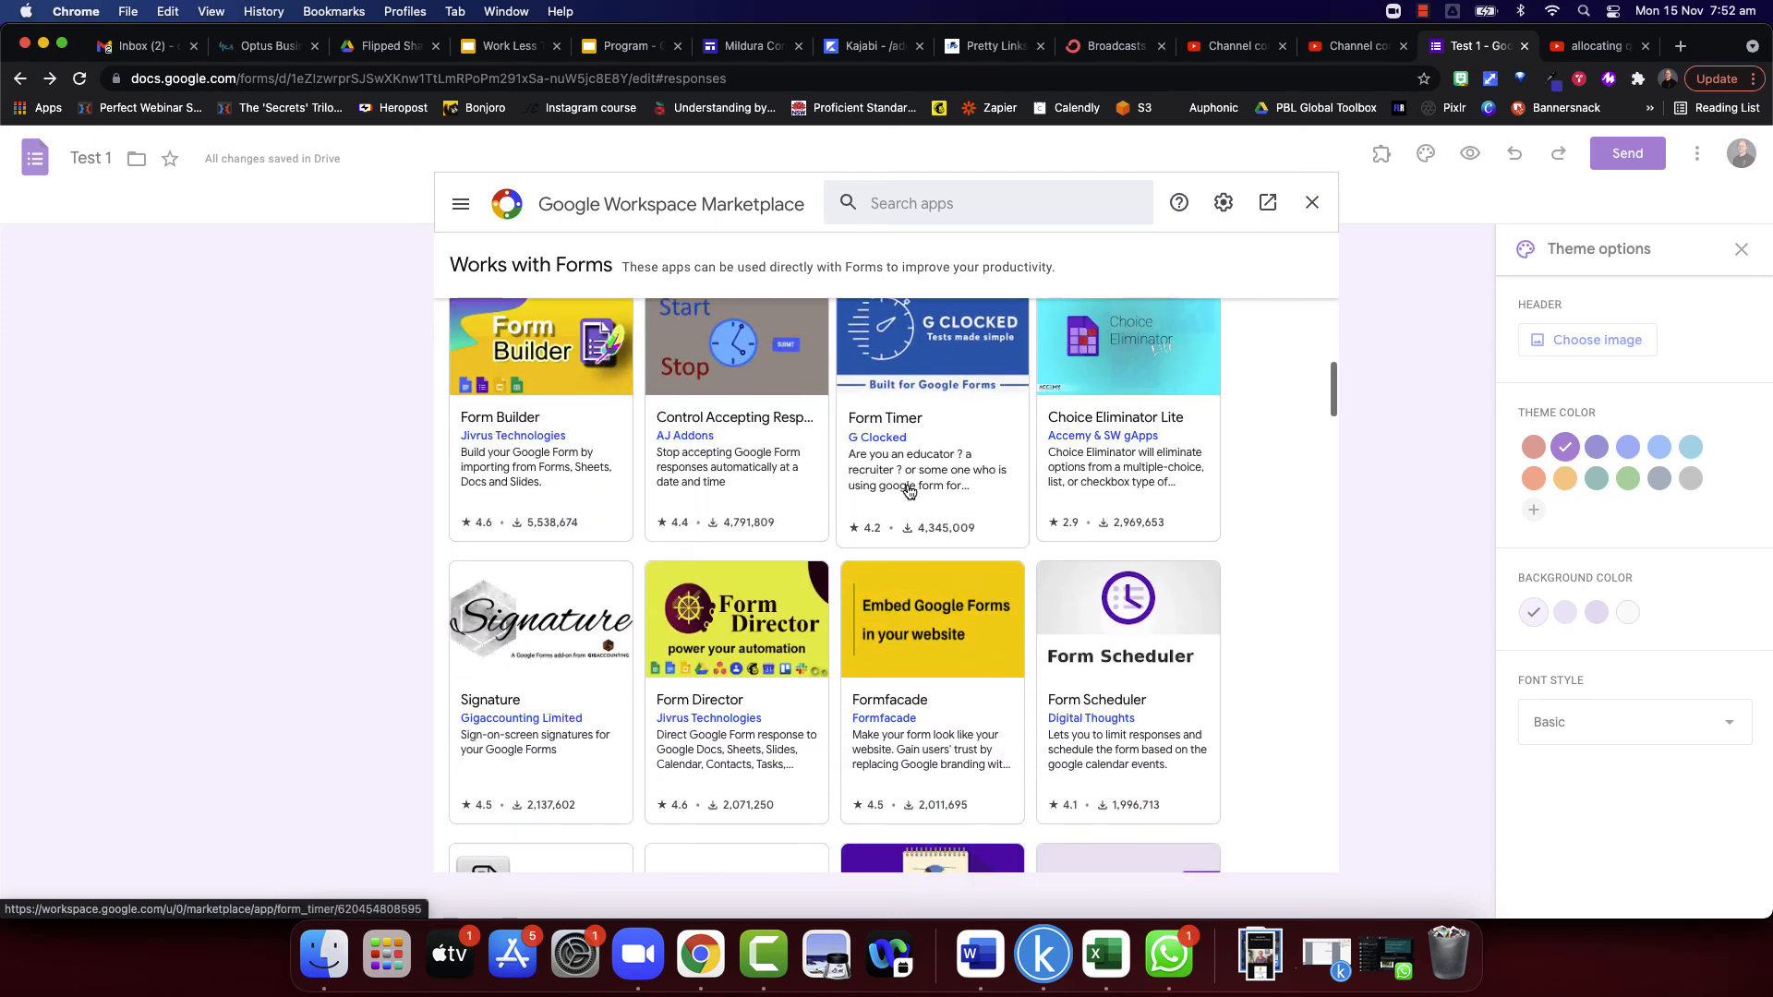
pyautogui.scroll(1, 909, 491)
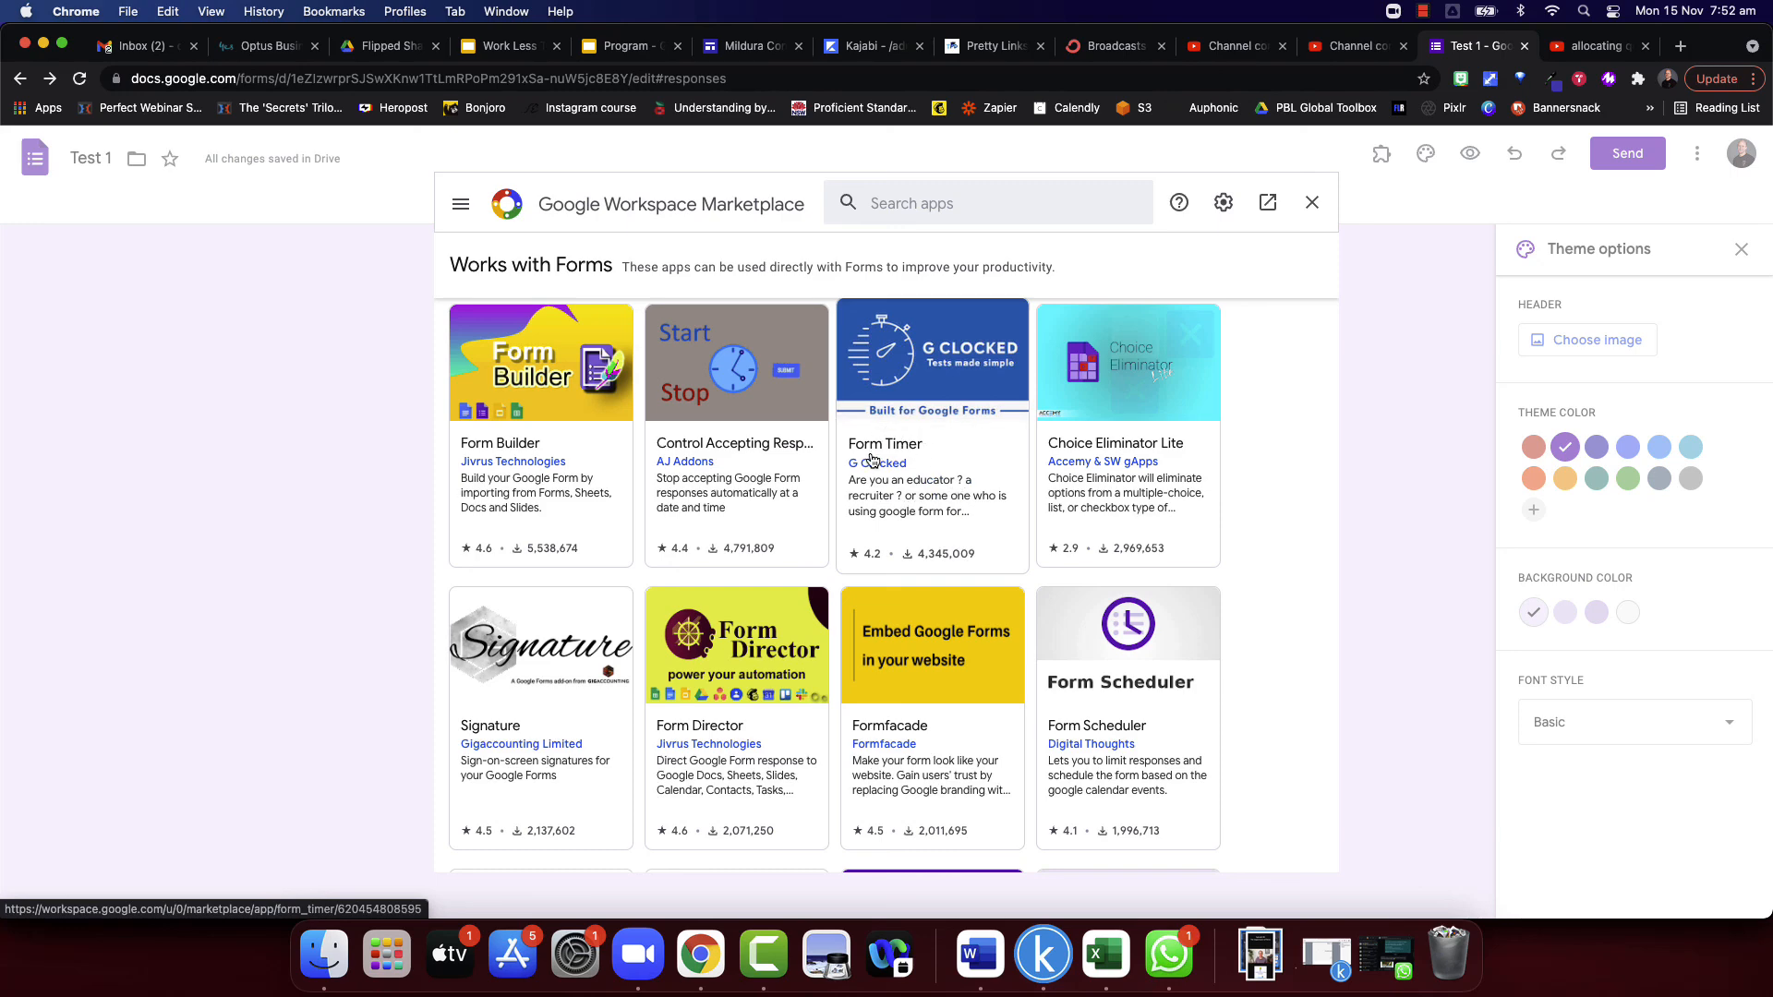
pyautogui.scroll(-3, 872, 460)
pyautogui.scroll(-5, 871, 460)
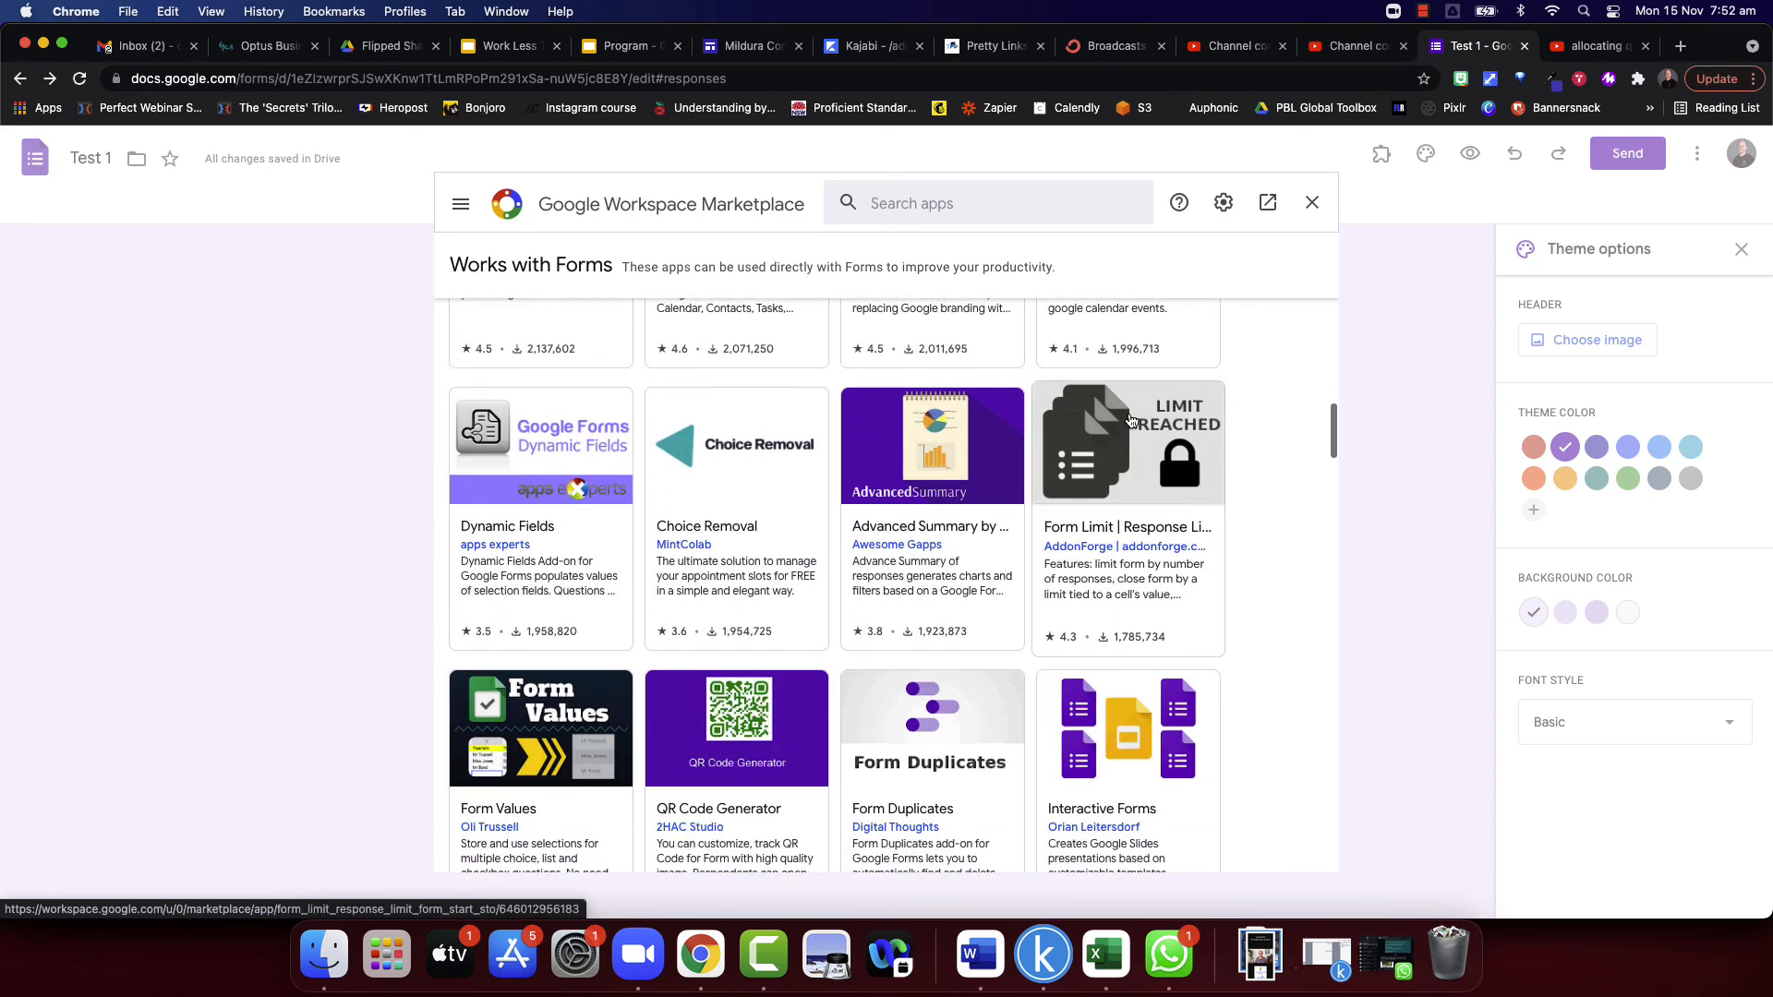
pyautogui.scroll(-5, 1104, 553)
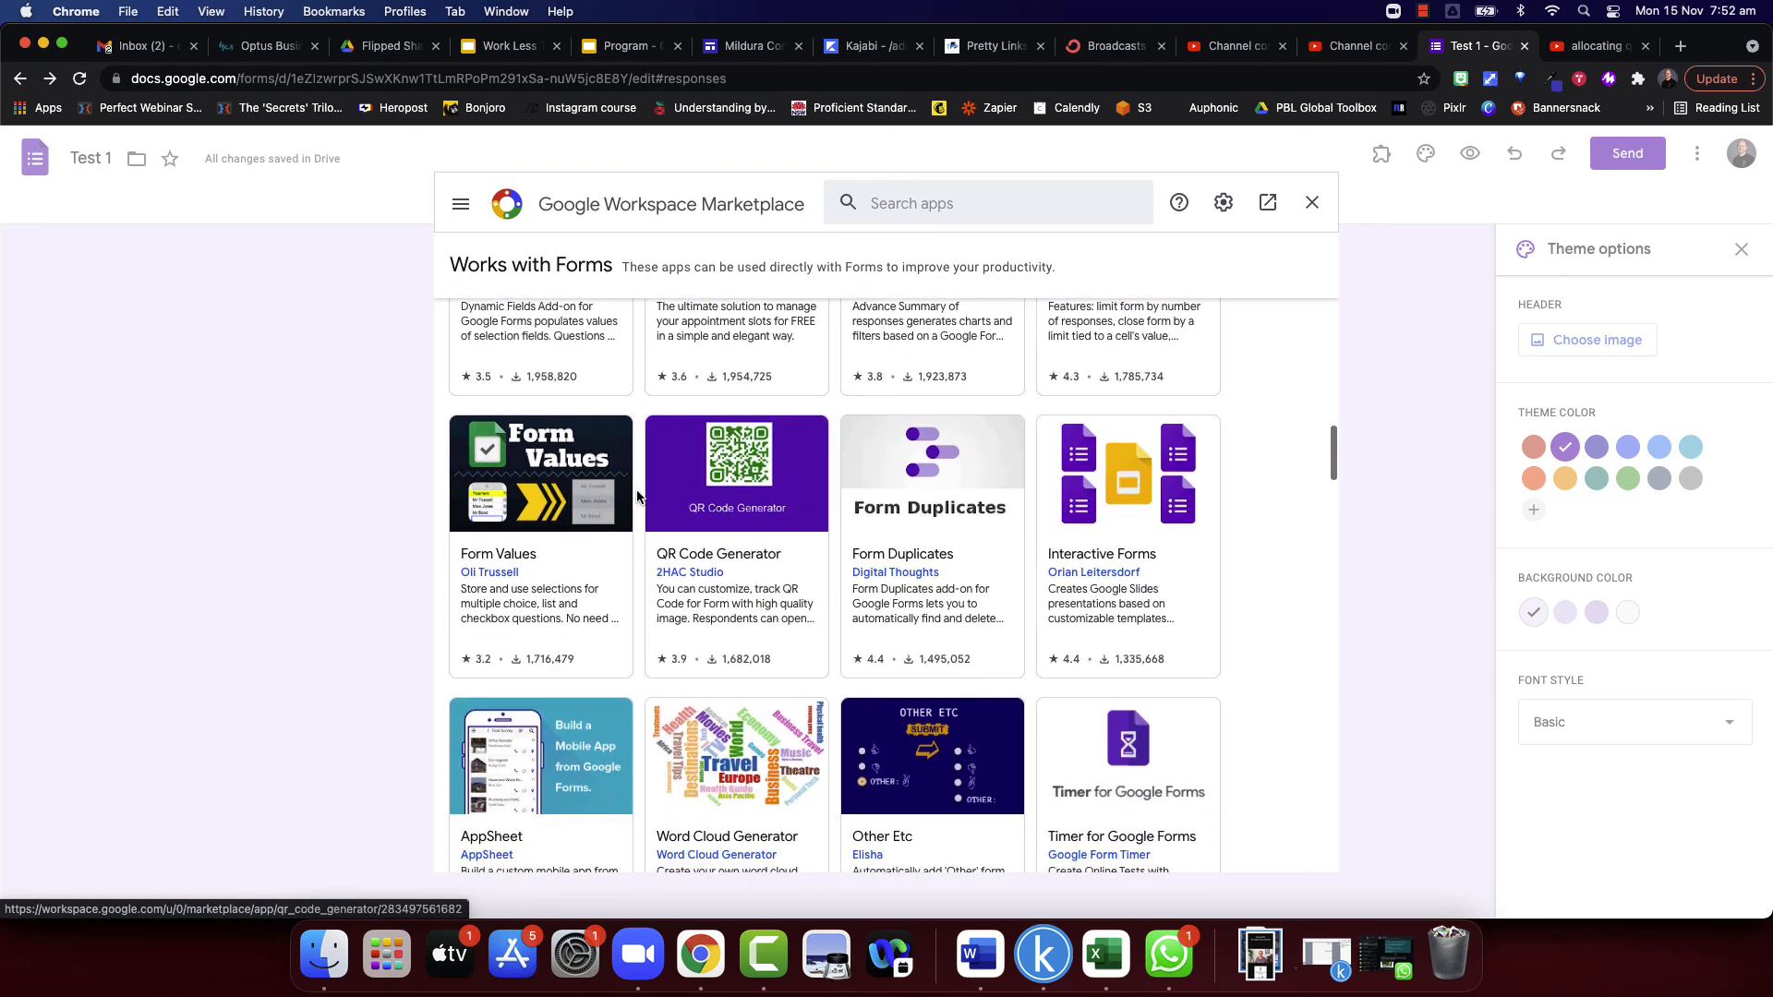
pyautogui.scroll(-1, 702, 591)
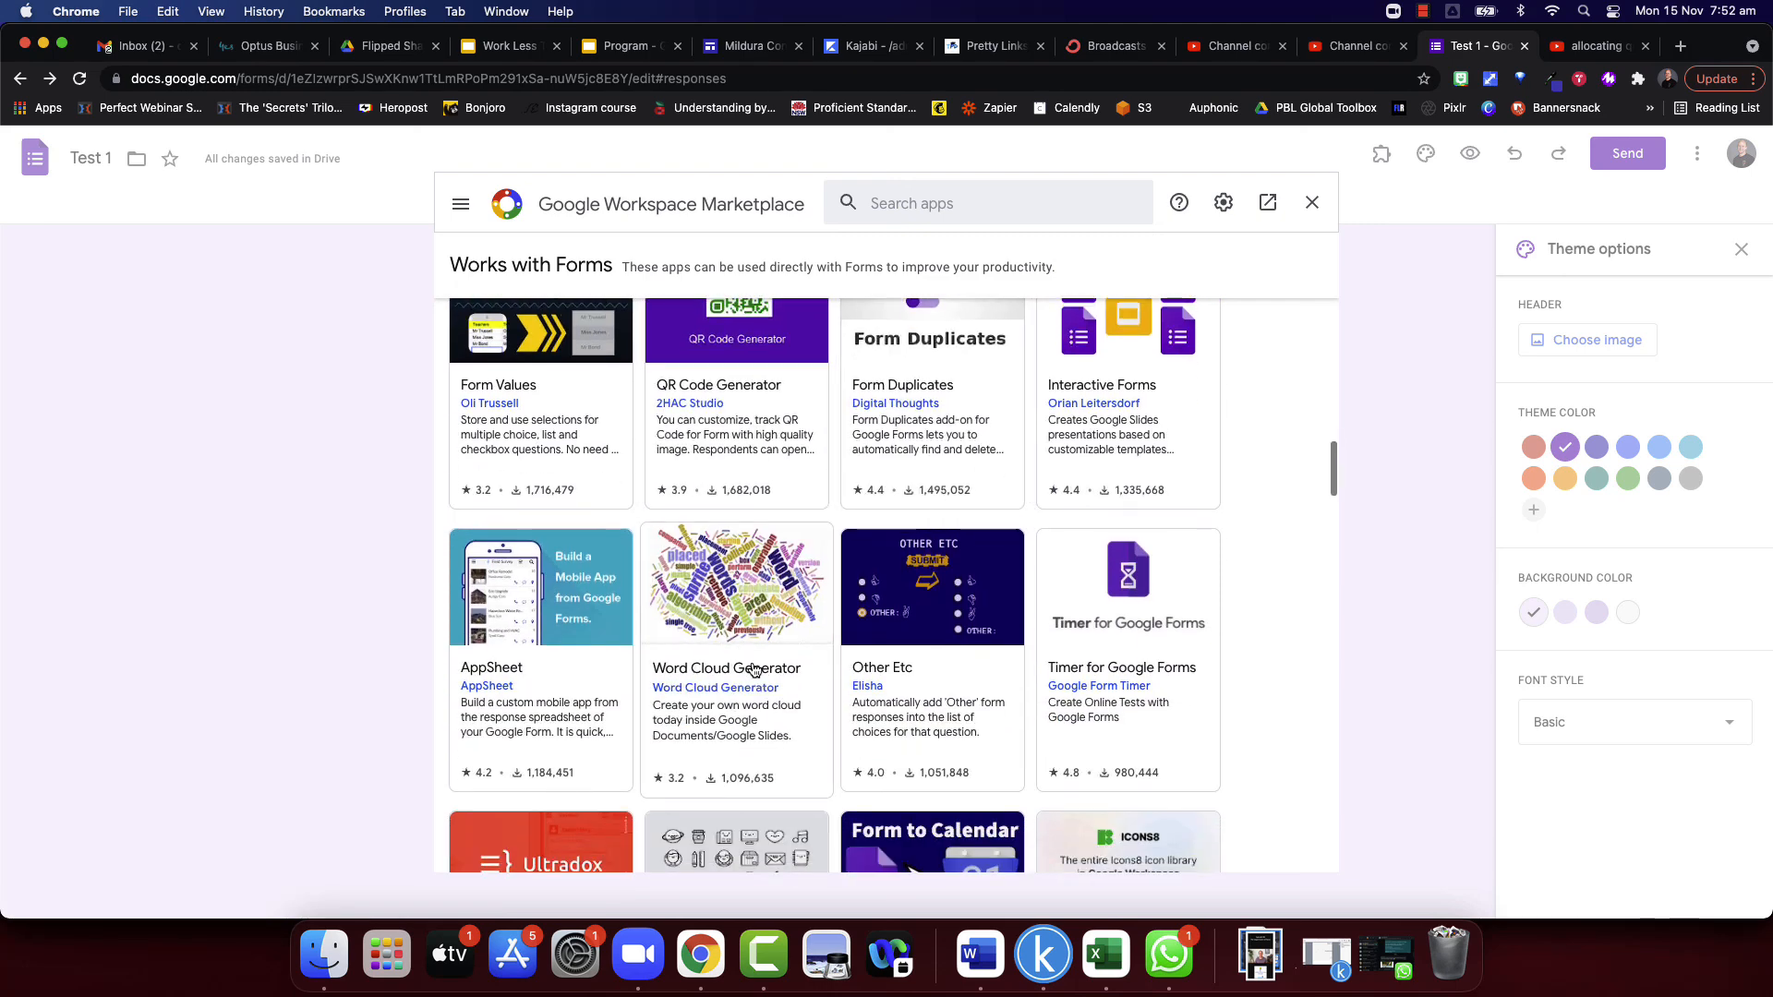
pyautogui.scroll(-4, 704, 665)
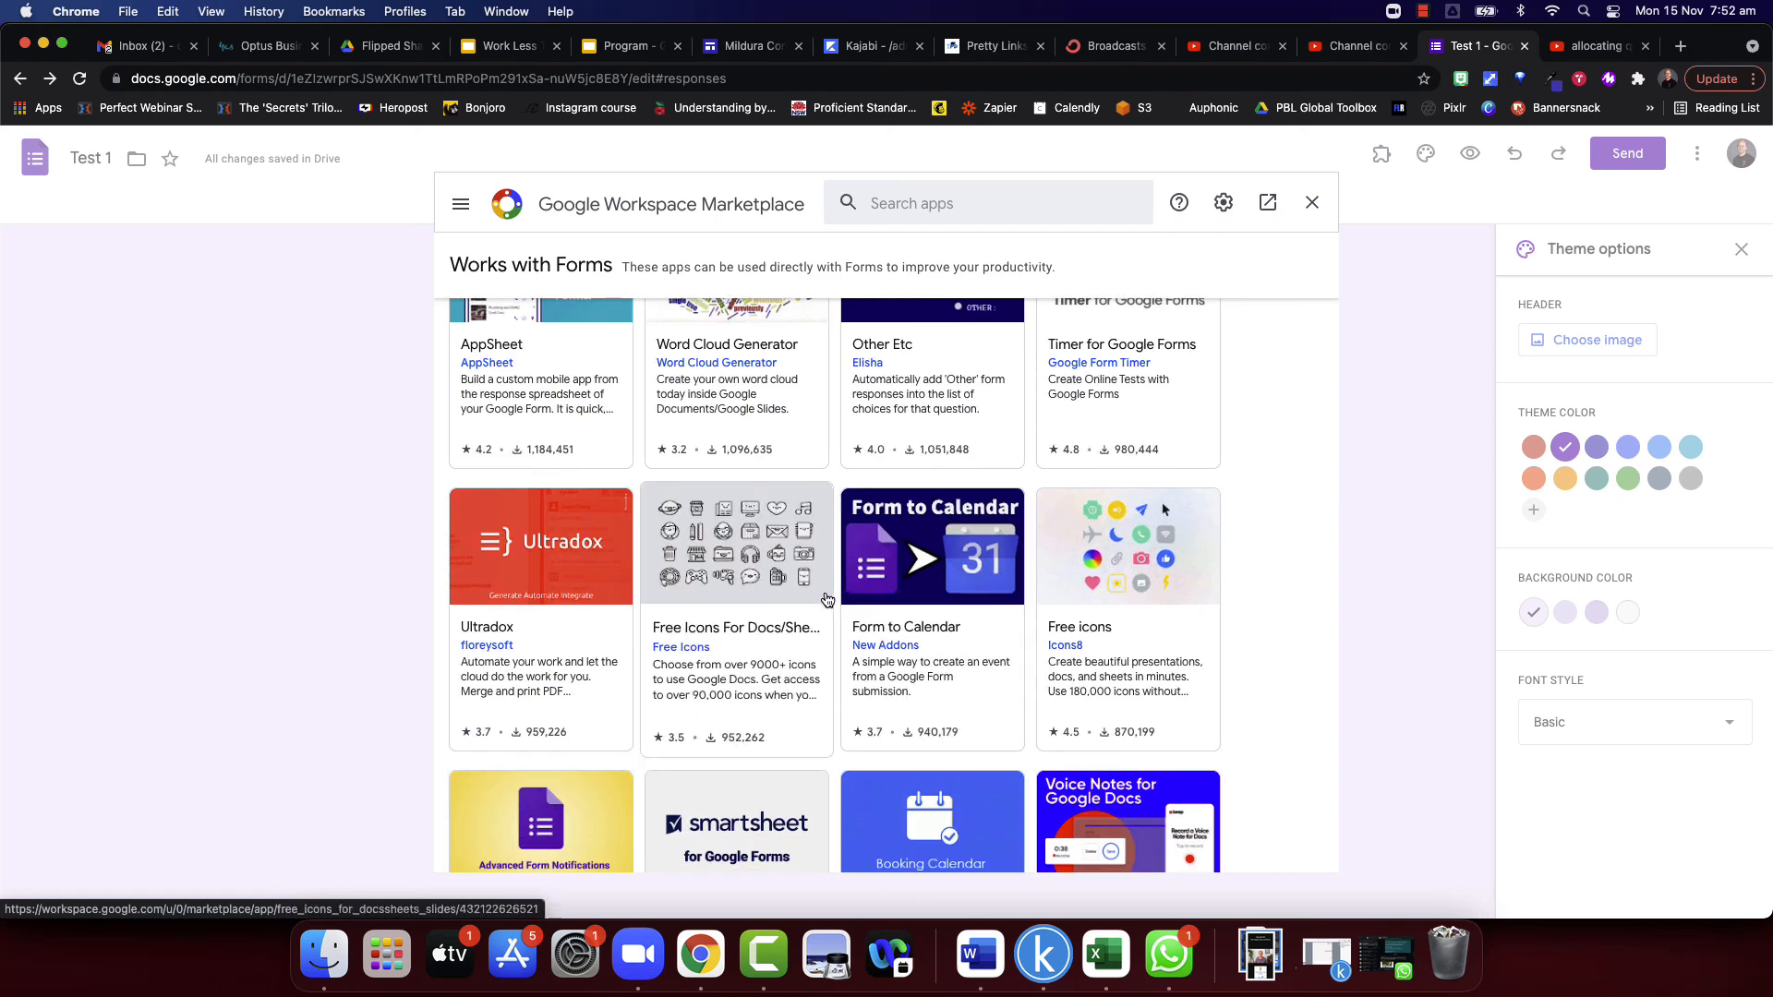
pyautogui.scroll(-4, 961, 591)
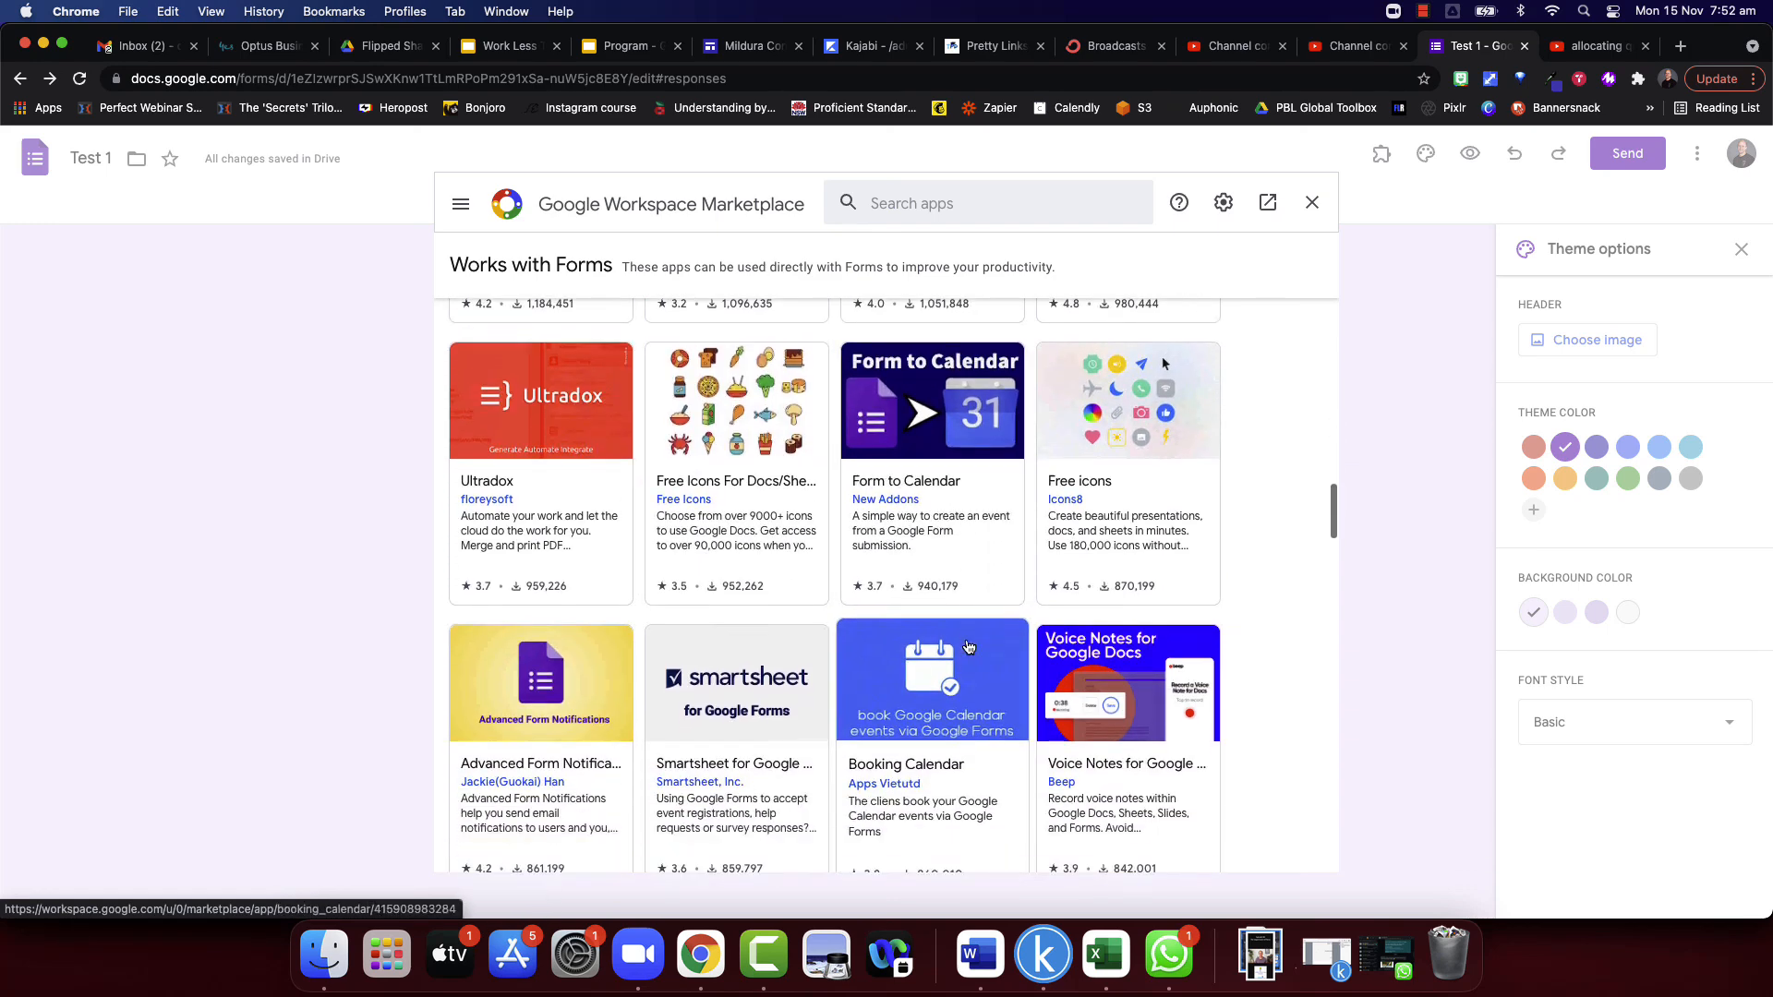
pyautogui.scroll(-10, 966, 646)
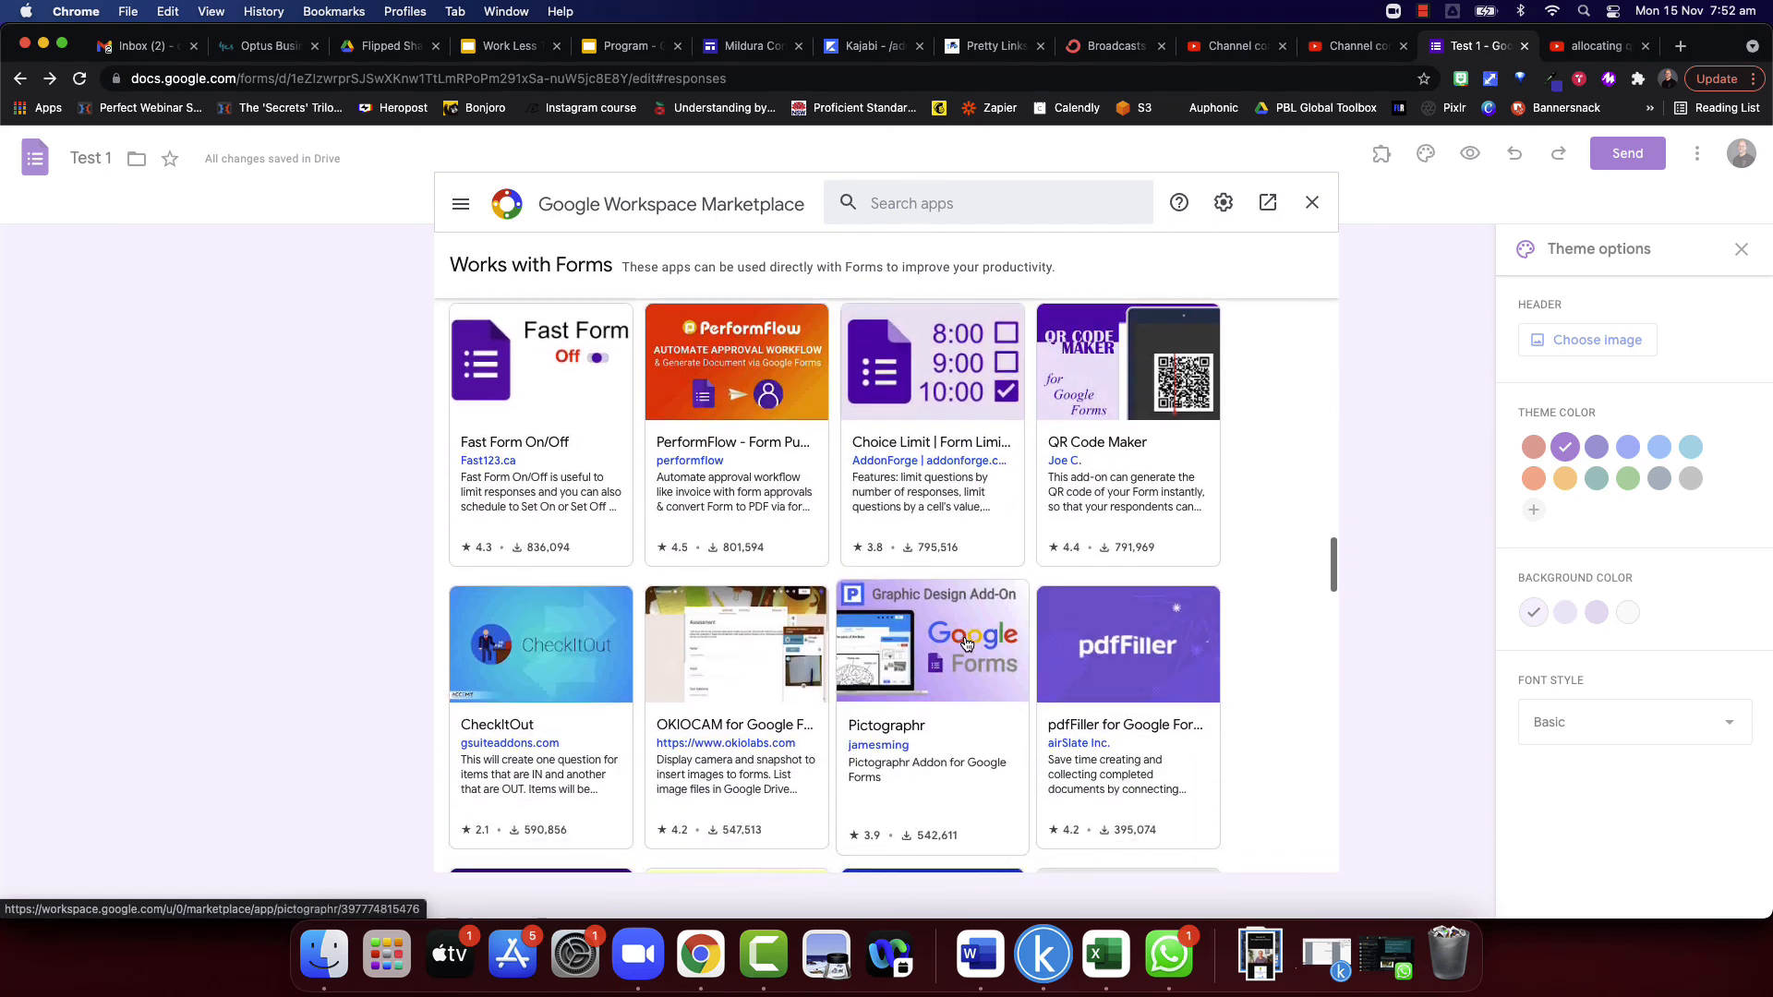
pyautogui.scroll(-1, 963, 605)
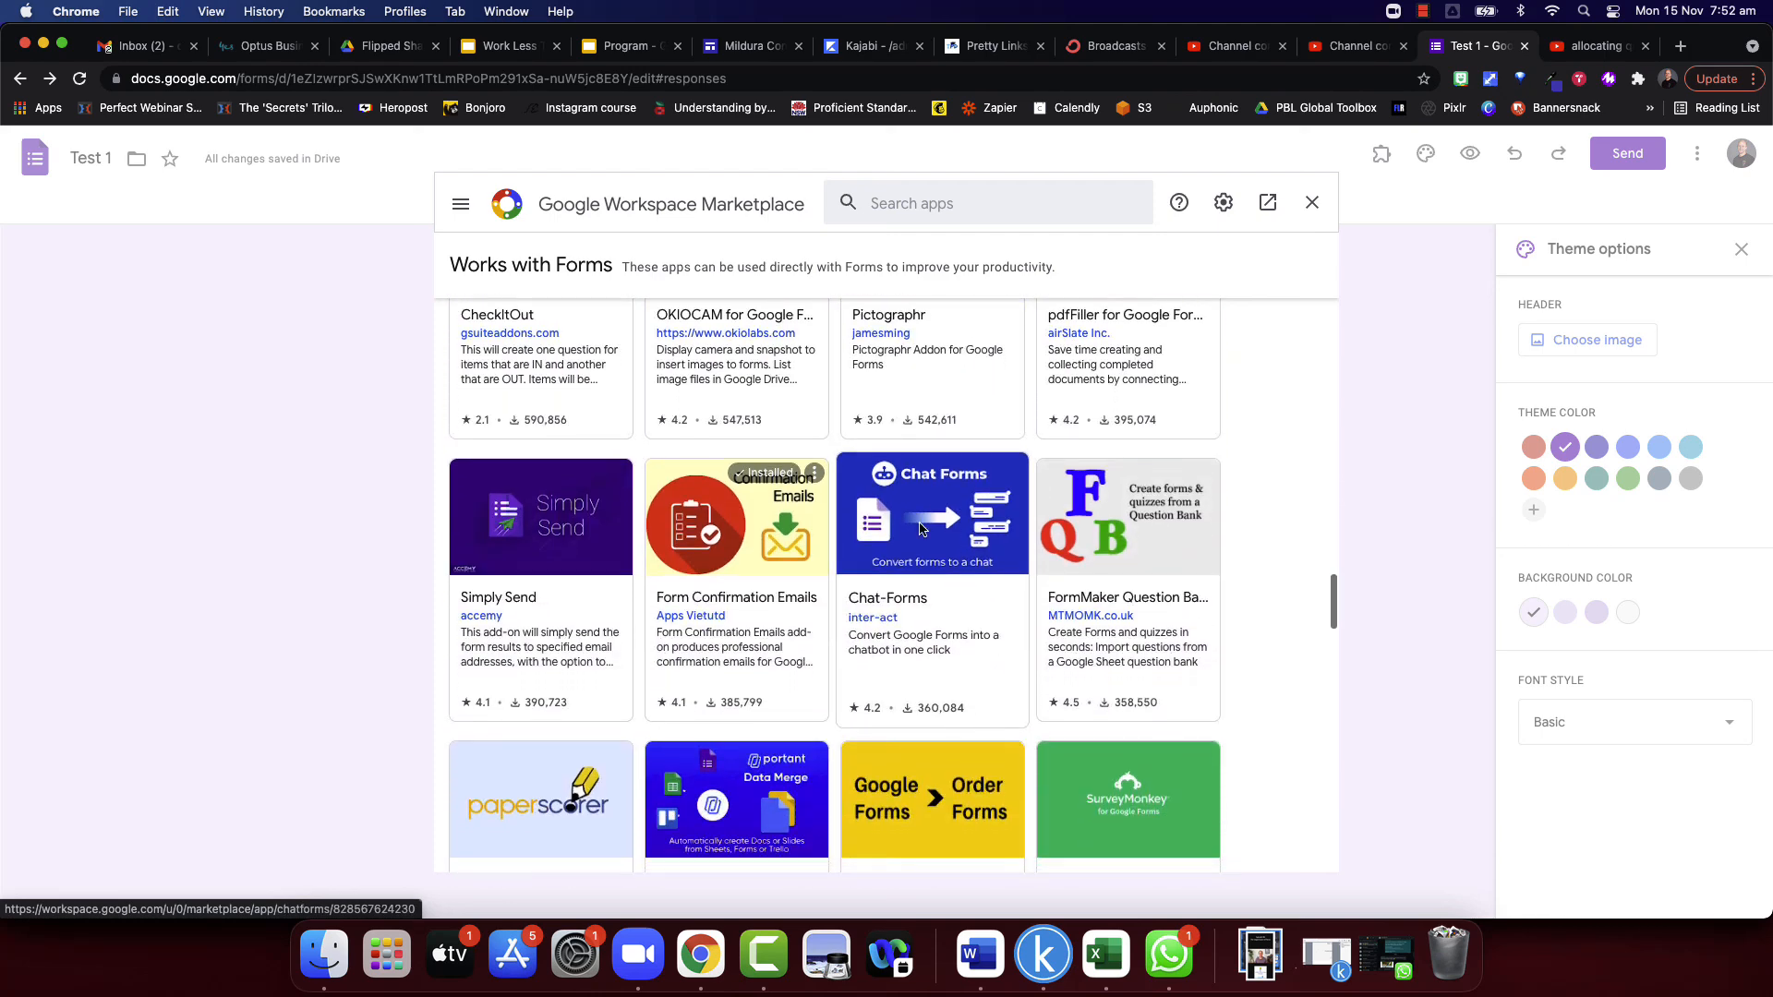
pyautogui.scroll(-4, 1039, 558)
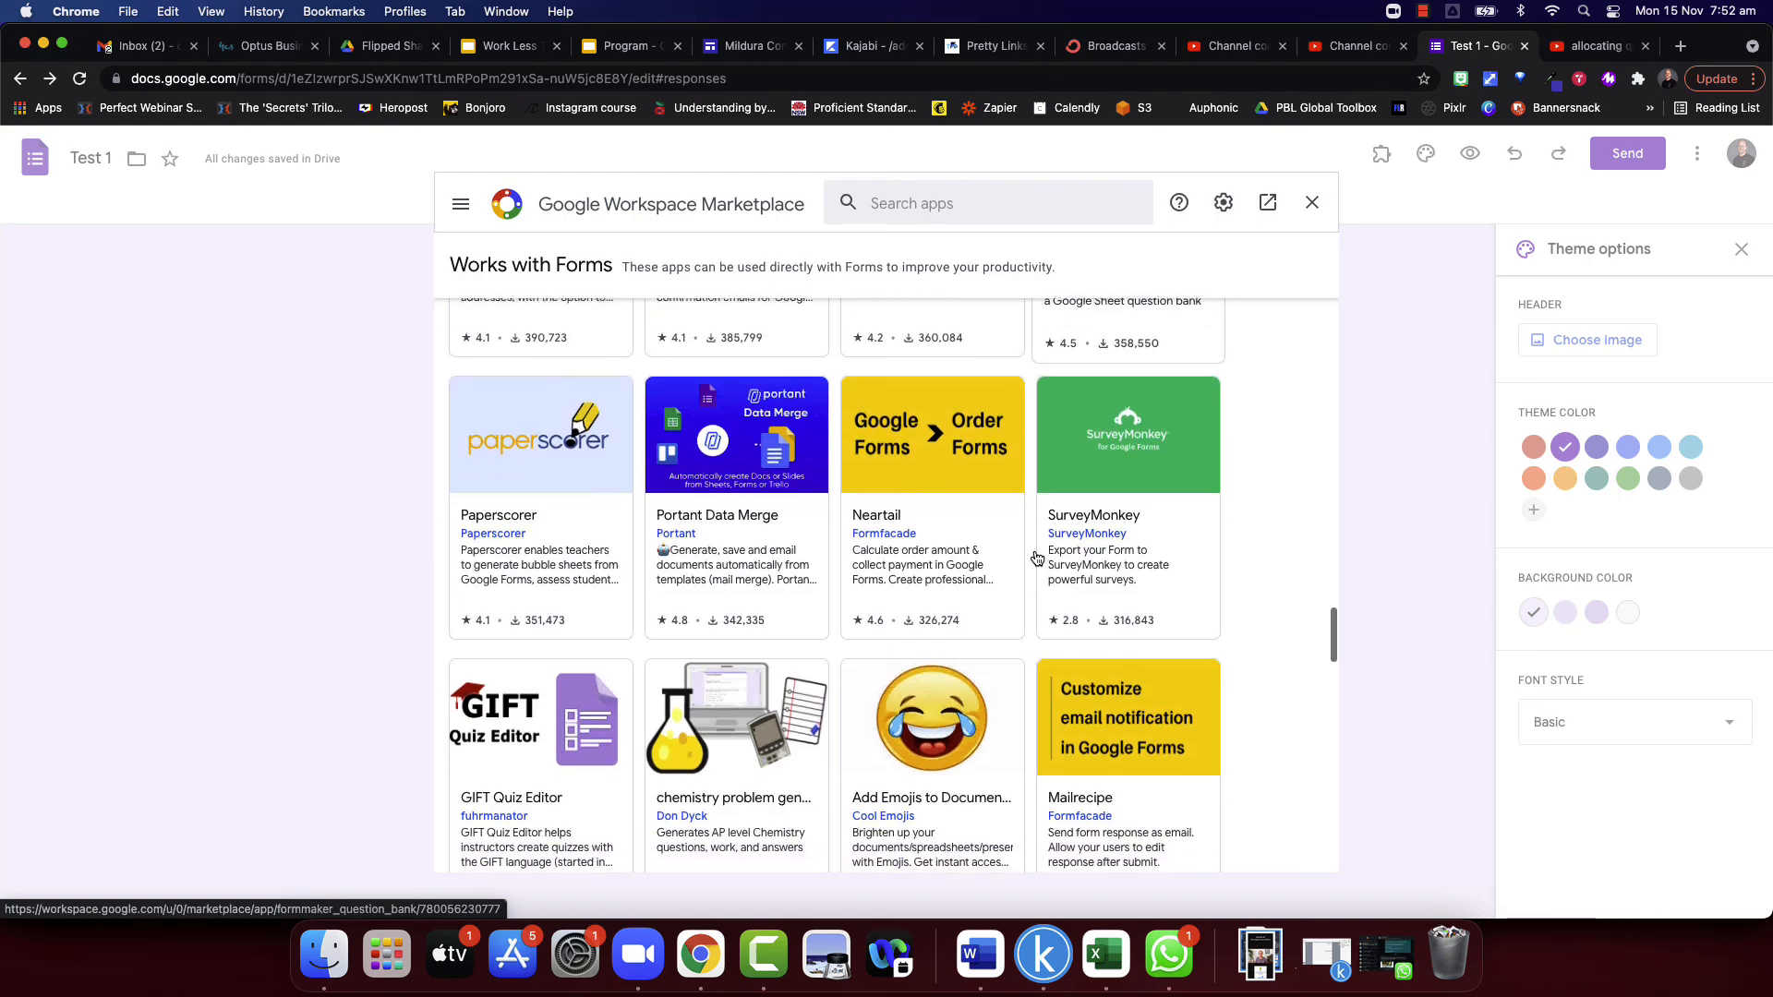
pyautogui.scroll(10, 1035, 558)
pyautogui.scroll(4, 1034, 559)
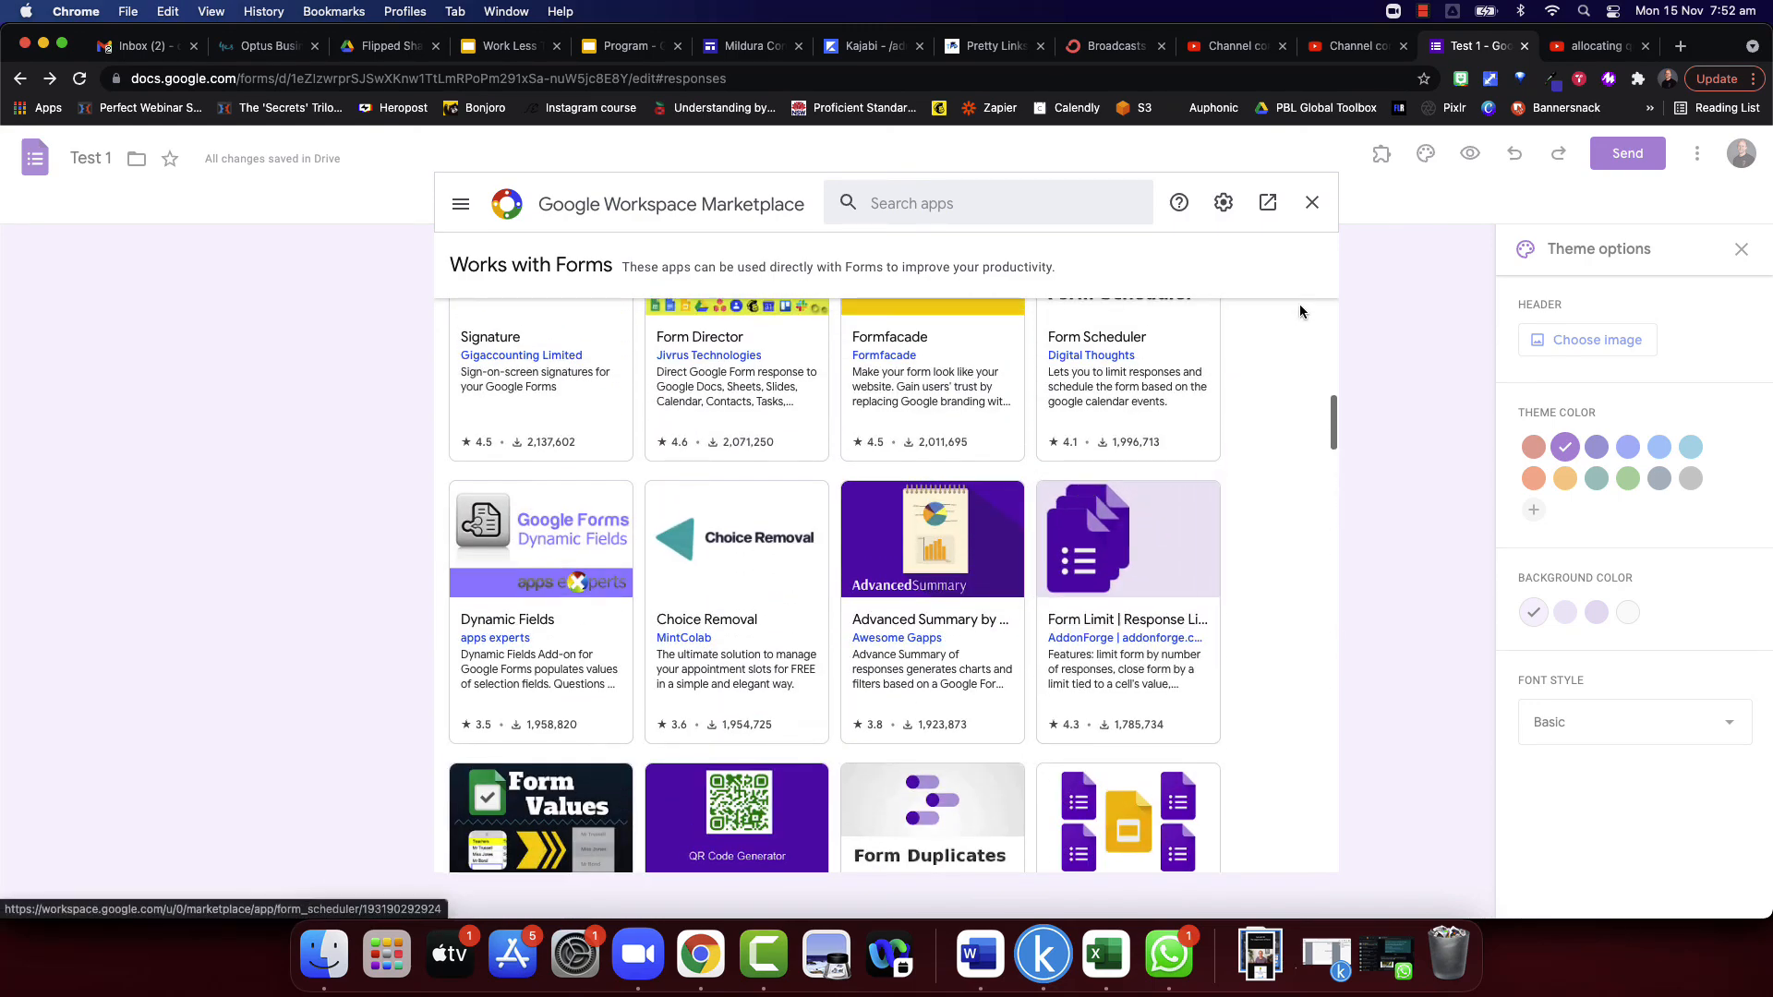
pyautogui.click(1309, 204)
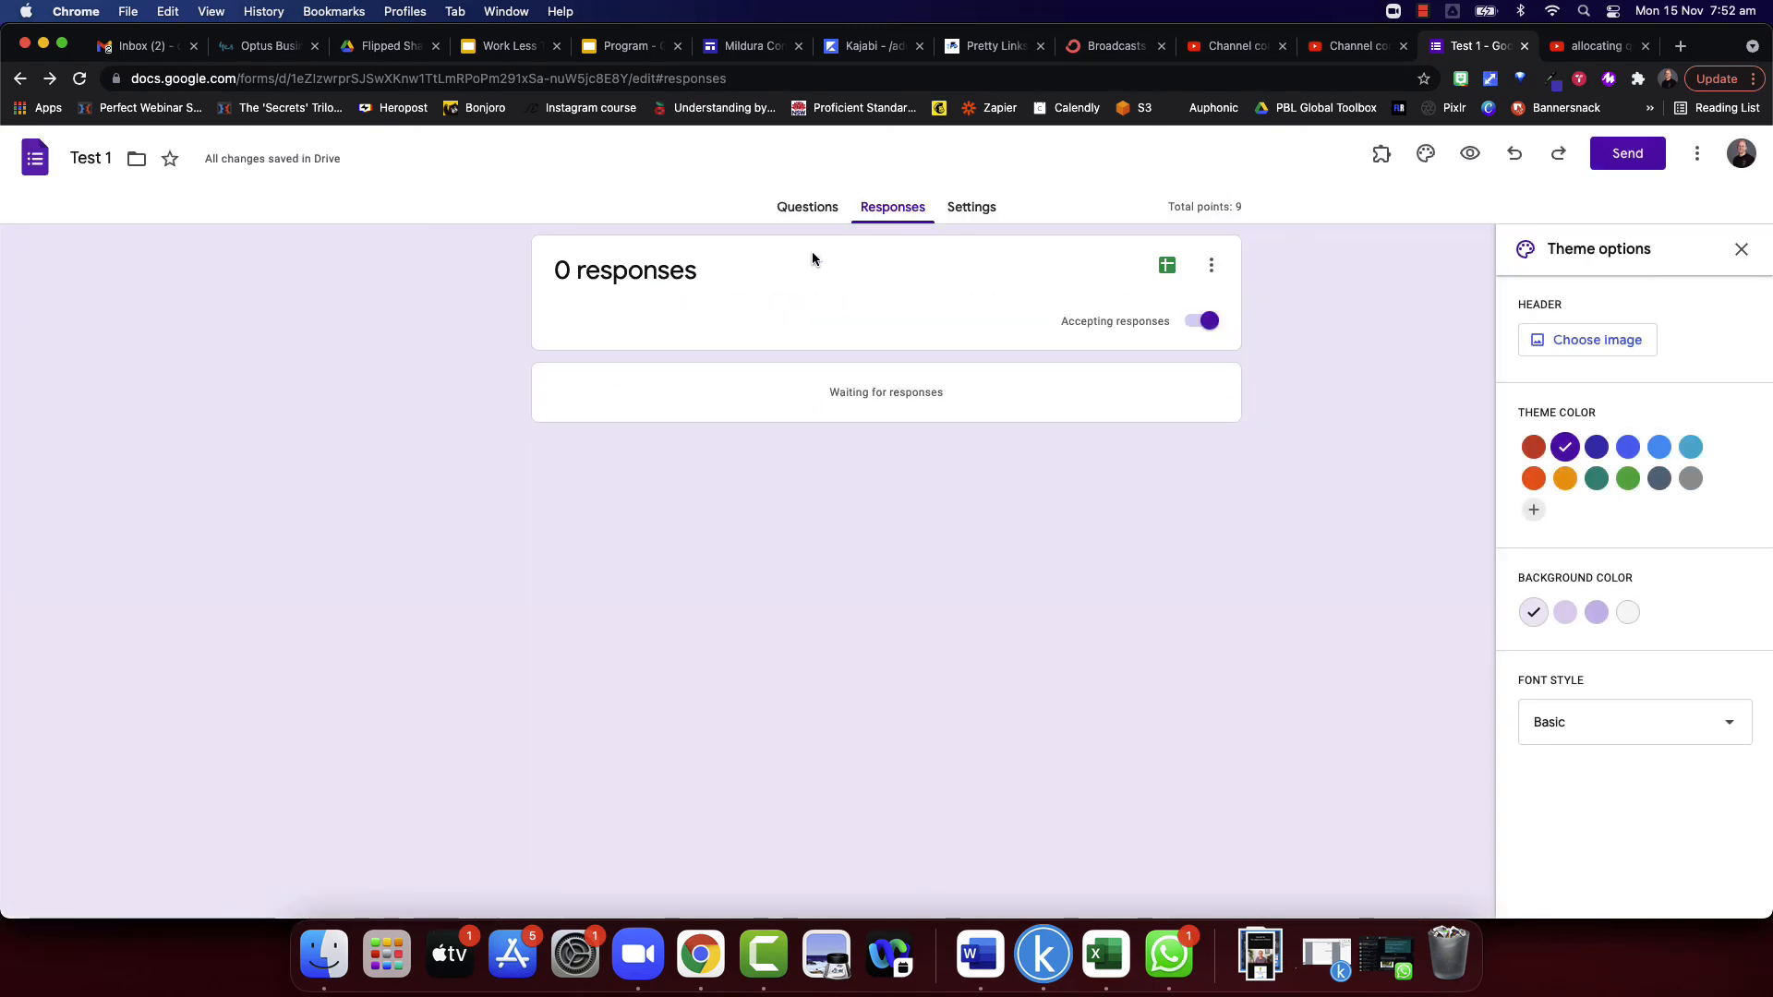